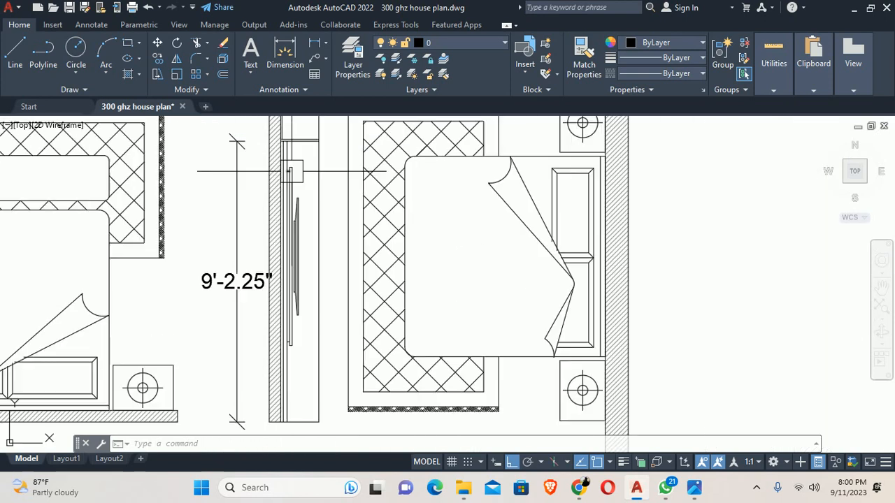
# - Look at the modern TV unit reference photo in the Photos app, and return to the house plan in AutoCAD
pyautogui.scroll(-4, 278, 190)
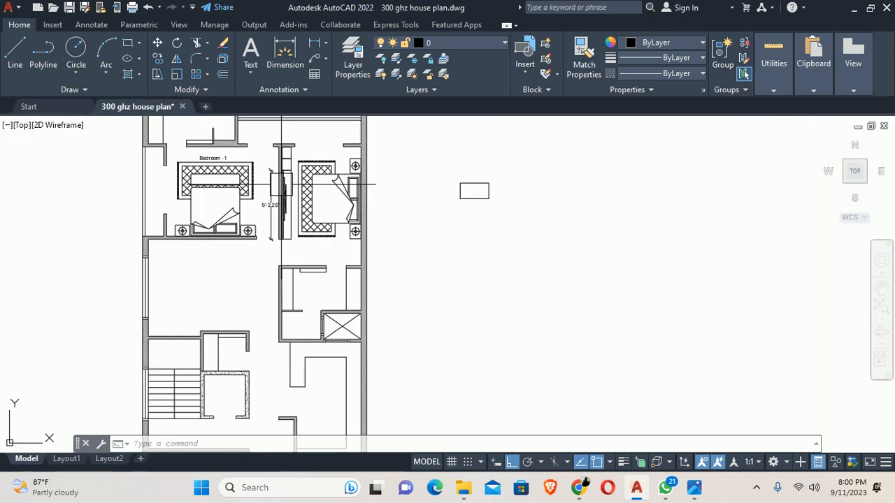
pyautogui.click(694, 488)
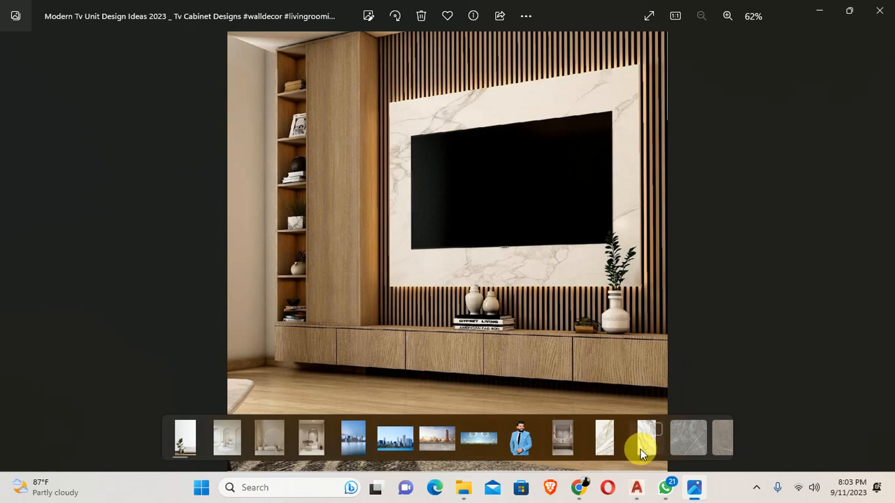
pyautogui.click(691, 494)
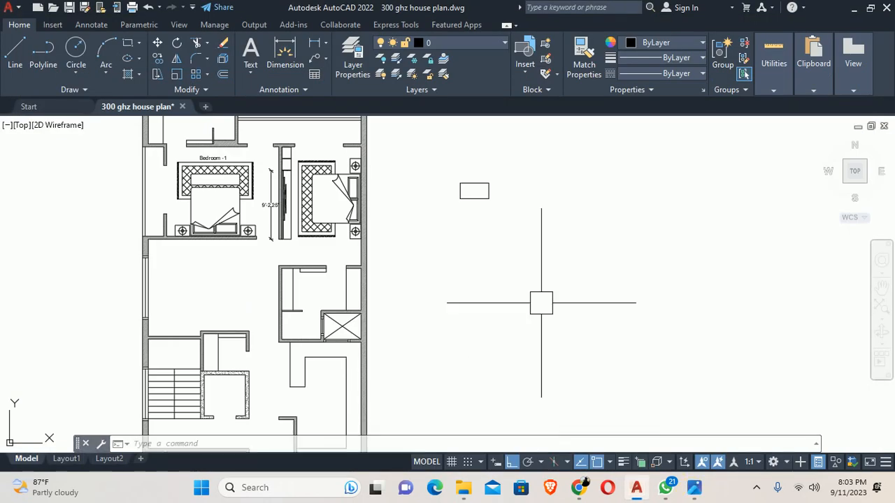
# - Examine the TV wall unit between the two bedrooms in plan, including its shelves, back panels and television
pyautogui.scroll(5, 395, 173)
pyautogui.scroll(4, 476, 160)
pyautogui.moveTo(470, 181); pyautogui.dragTo(489, 342, button='middle')
pyautogui.moveTo(428, 228); pyautogui.dragTo(428, 299, button='middle')
pyautogui.scroll(-4, 426, 311)
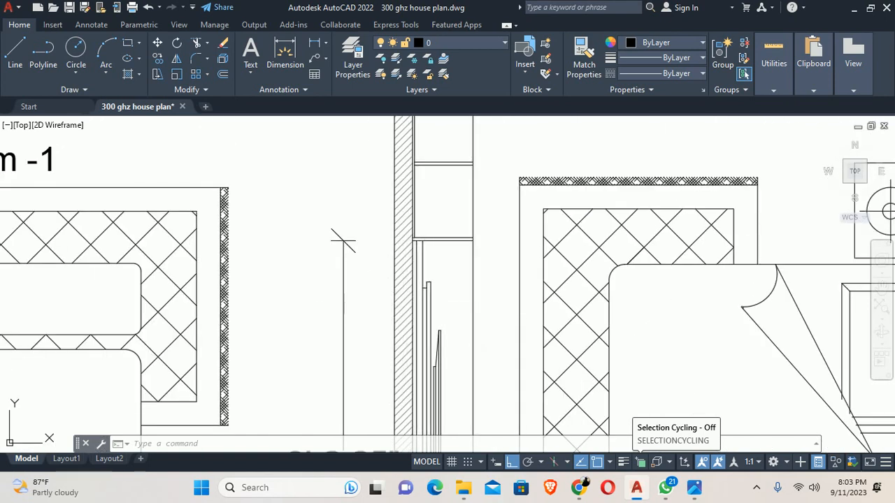
pyautogui.moveTo(400, 306); pyautogui.dragTo(405, 294, button='middle')
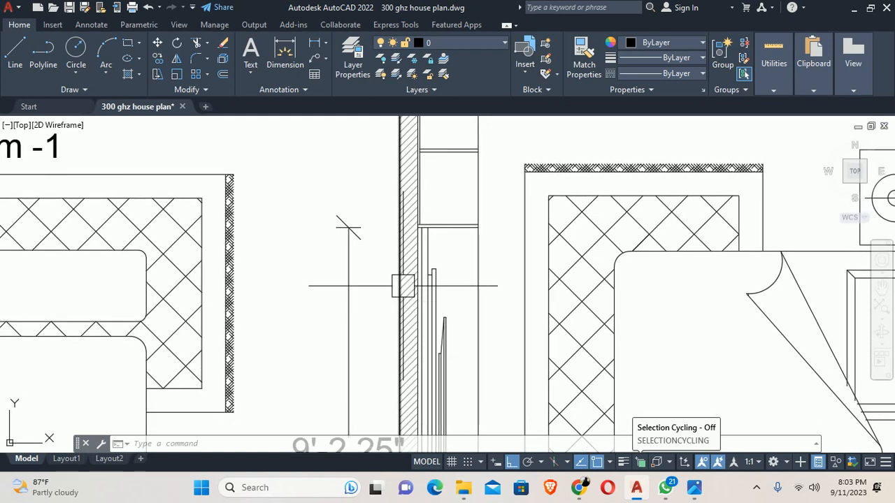
pyautogui.scroll(-4, 402, 286)
pyautogui.scroll(-1, 426, 314)
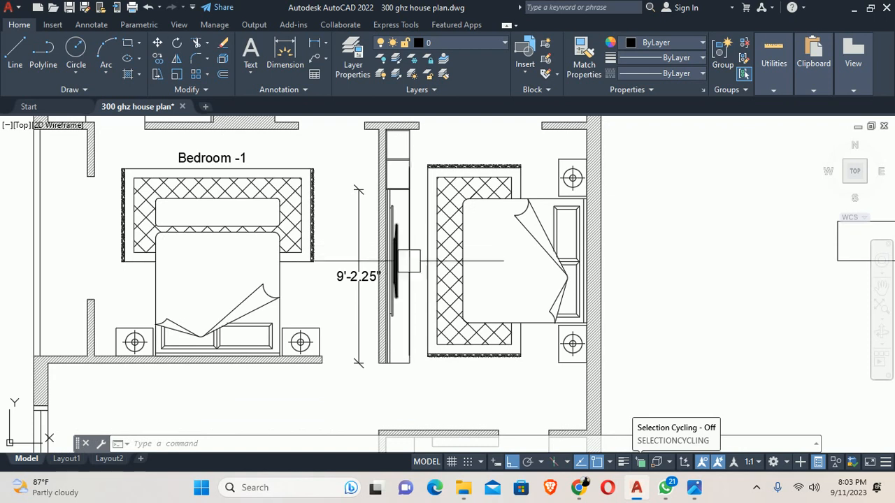
pyautogui.scroll(3, 409, 257)
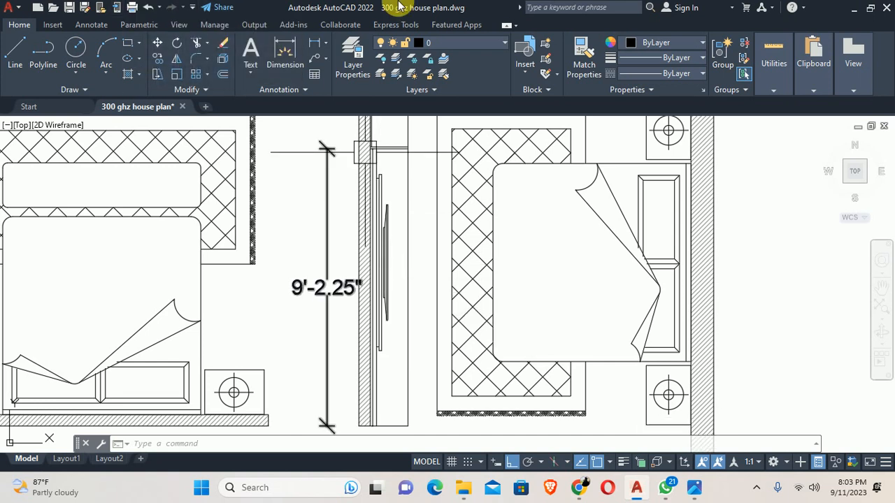
pyautogui.scroll(8, 403, 198)
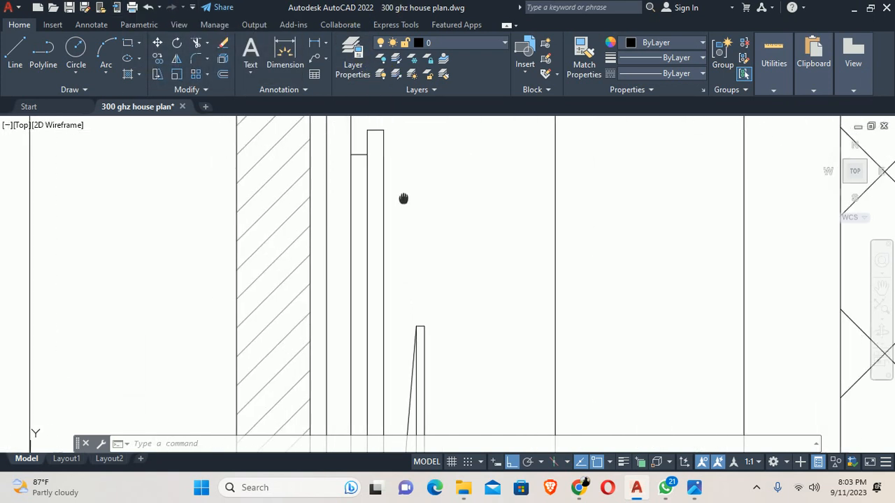
pyautogui.moveTo(403, 199); pyautogui.dragTo(419, 237, button='middle')
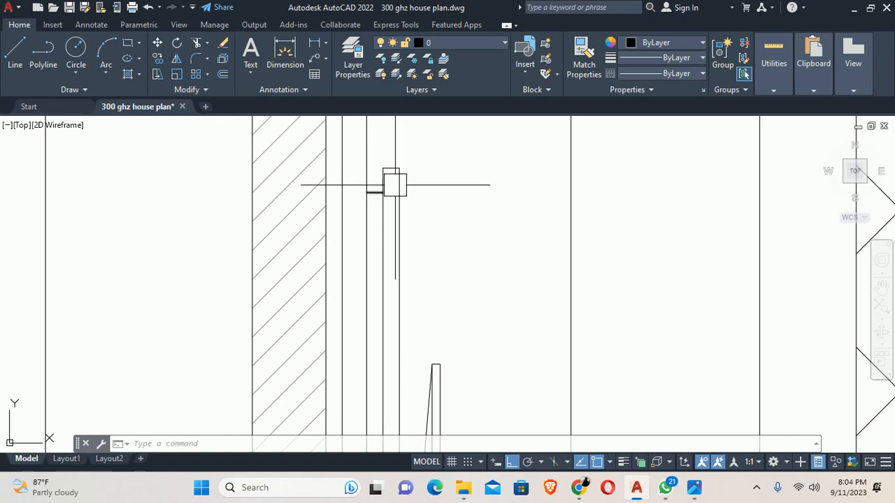
# - Inspect the TV unit's panel edge detail and its placement opposite the bed in the second bedroom
pyautogui.scroll(-4, 388, 179)
pyautogui.scroll(3, 395, 188)
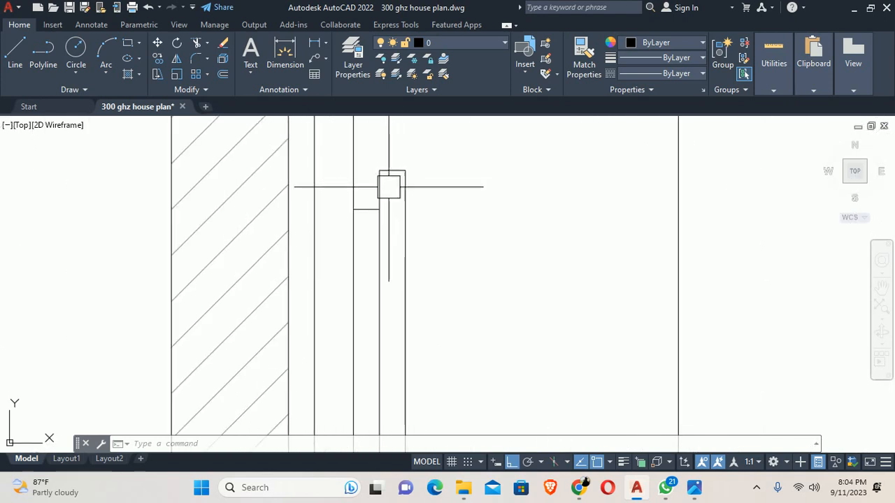
pyautogui.scroll(-5, 378, 210)
pyautogui.moveTo(389, 216); pyautogui.dragTo(345, 197, button='middle')
pyautogui.scroll(-5, 322, 193)
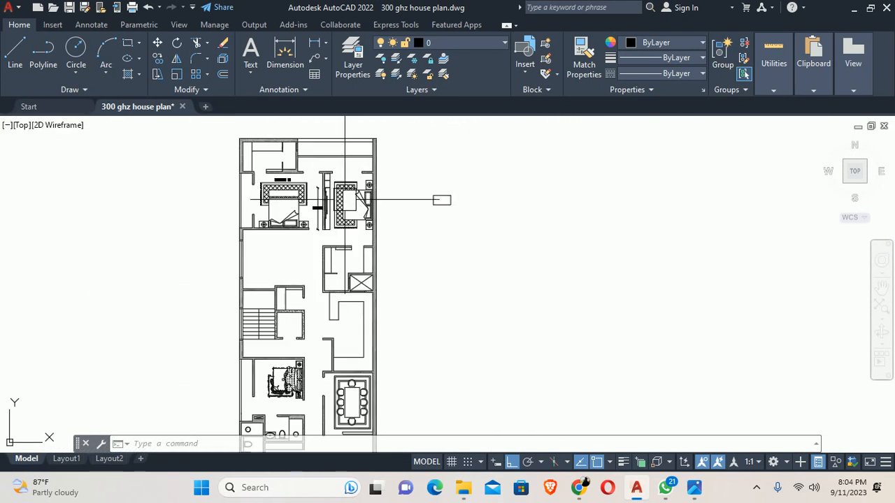
pyautogui.scroll(4, 333, 194)
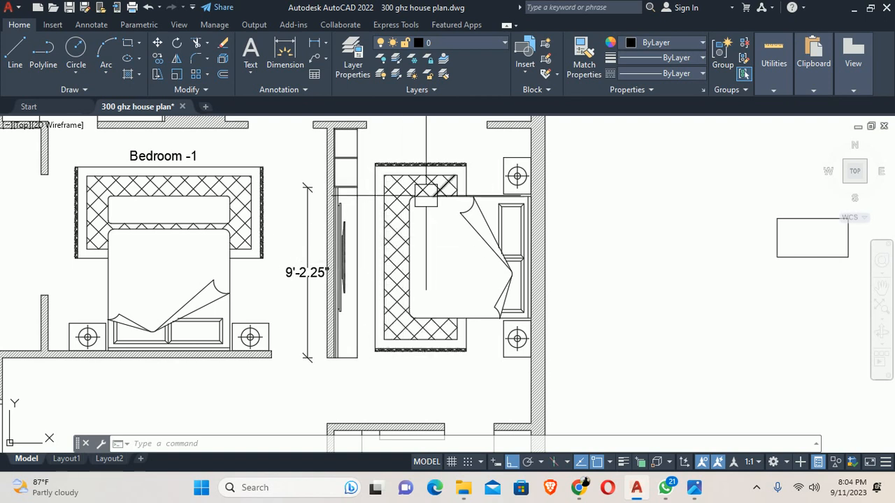
pyautogui.moveTo(503, 309); pyautogui.dragTo(494, 309, button='middle')
pyautogui.scroll(-2, 494, 309)
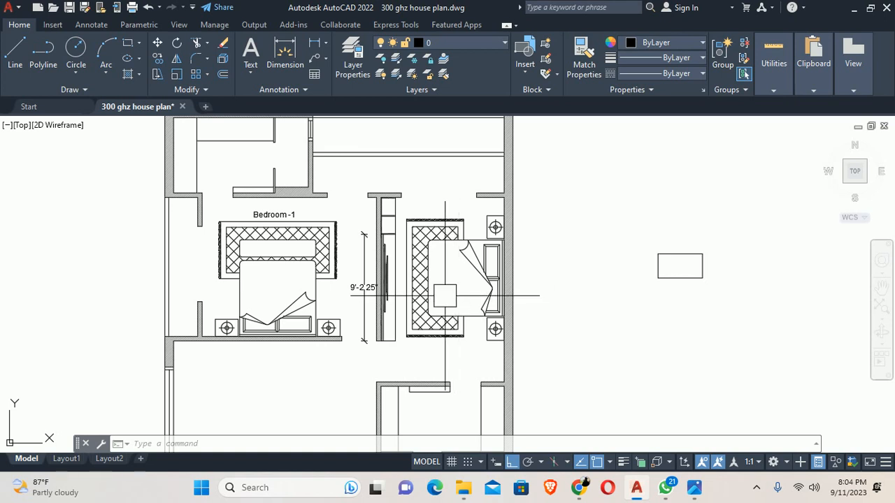
pyautogui.scroll(4, 397, 270)
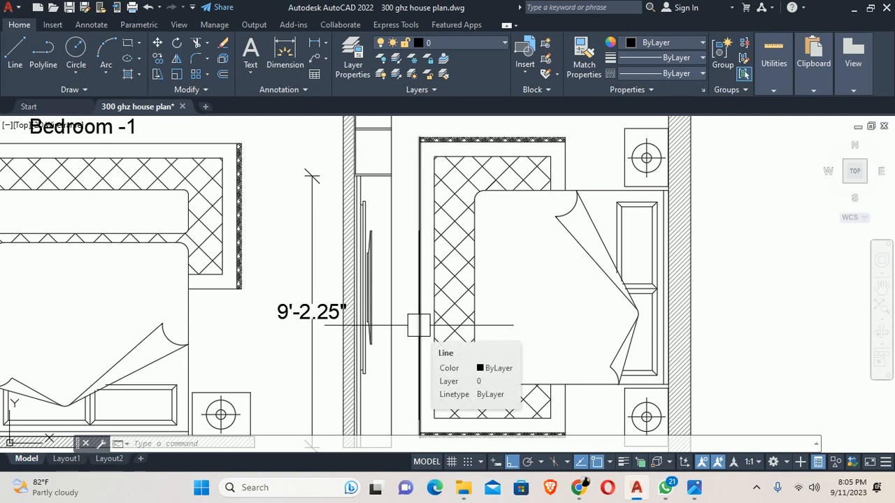
# - Insert the Callout Bubble - Imperial block from the tool palettes at 1:1 annotation scale in front of the TV unit, and close the palettes
pyautogui.write('tp')
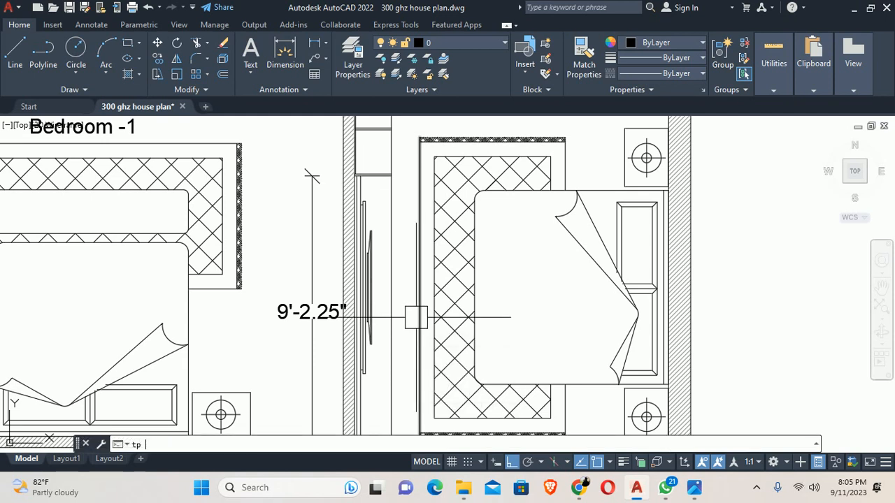
pyautogui.press('Return')
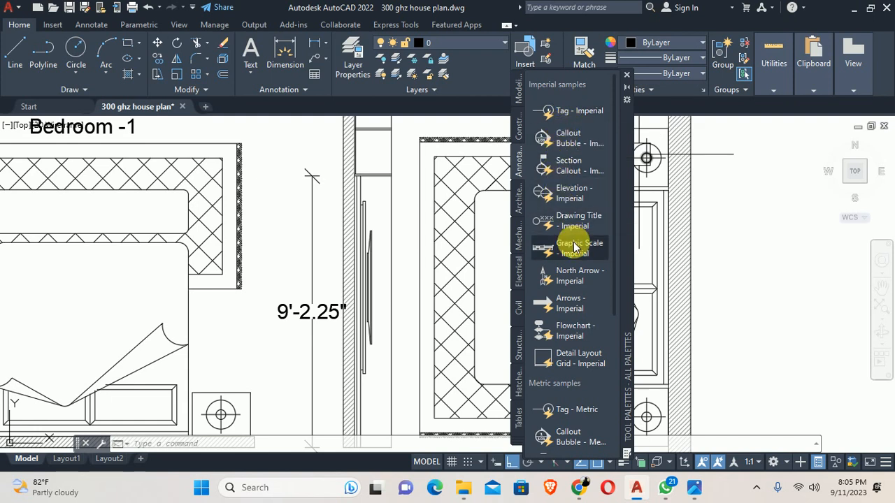
pyautogui.click(558, 143)
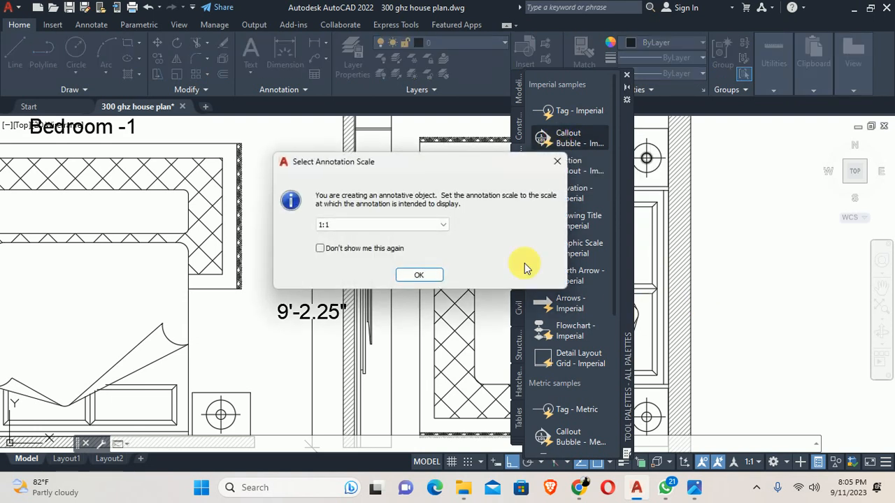
pyautogui.click(420, 275)
pyautogui.scroll(5, 396, 295)
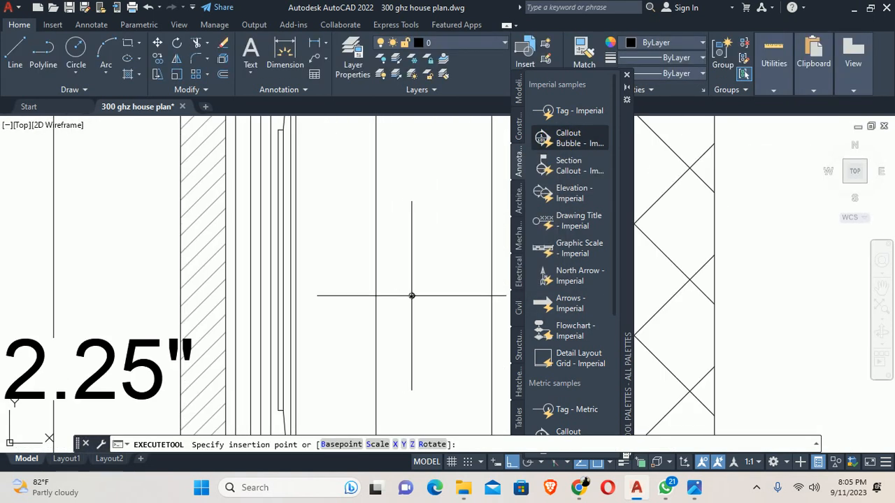
pyautogui.click(430, 295)
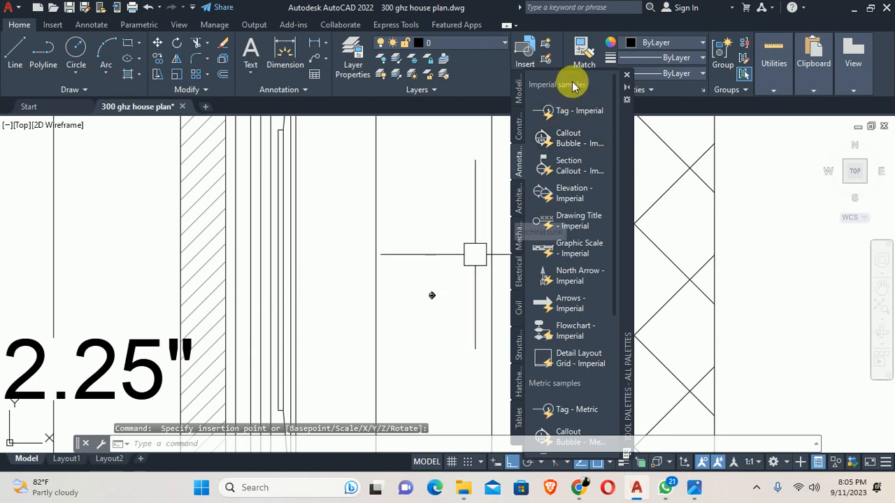
pyautogui.click(626, 75)
# - Scale the callout bubble by a factor of 20 from the left end of its horizontal line
pyautogui.scroll(5, 447, 294)
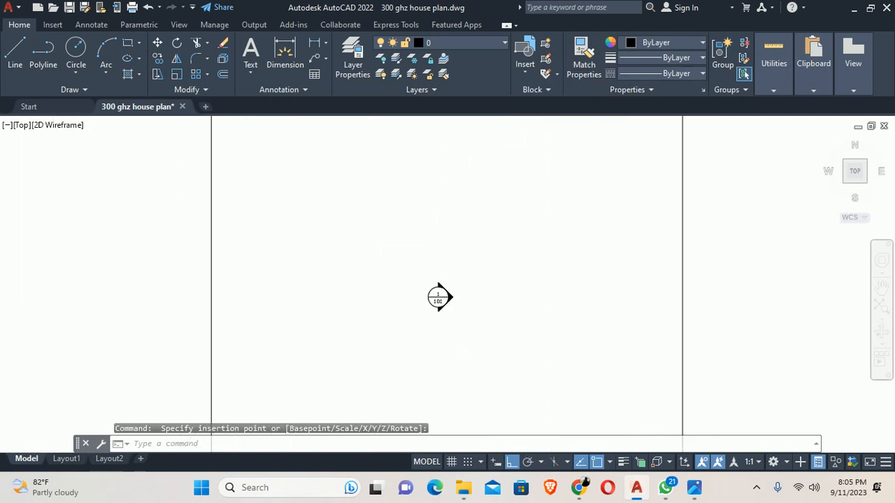
pyautogui.scroll(5, 458, 297)
pyautogui.scroll(-5, 457, 283)
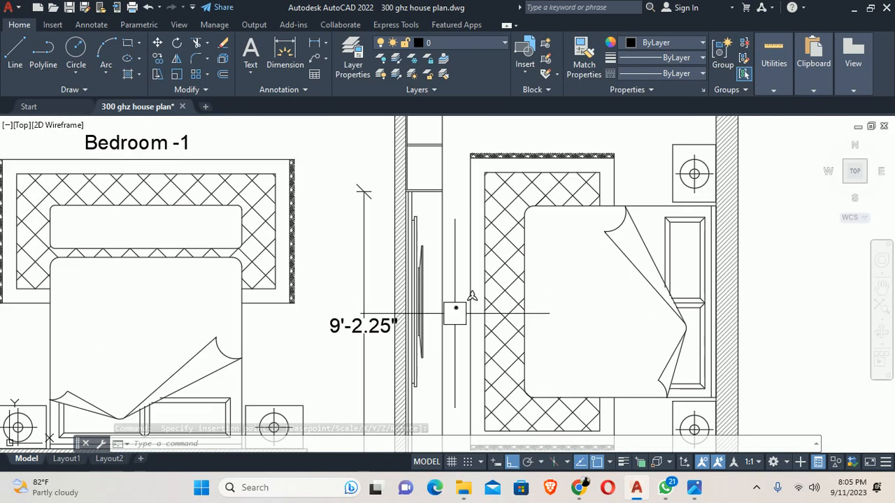
pyautogui.scroll(5, 455, 314)
pyautogui.moveTo(452, 297); pyautogui.dragTo(438, 317, button='middle')
pyautogui.scroll(-2, 436, 316)
pyautogui.write('sc')
pyautogui.press('space')
pyautogui.click(430, 297)
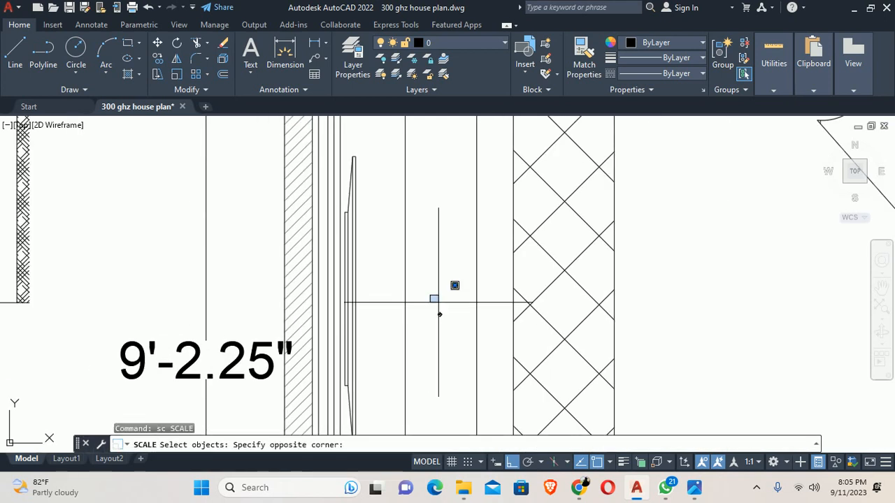
pyautogui.click(448, 324)
pyautogui.press('space')
pyautogui.scroll(5, 447, 293)
pyautogui.scroll(-2, 418, 297)
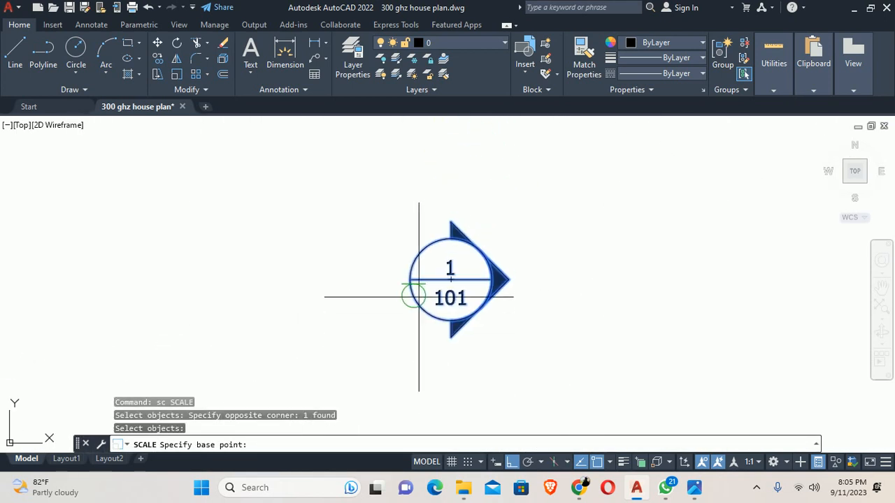
pyautogui.click(410, 278)
pyautogui.write('20')
pyautogui.press('Return')
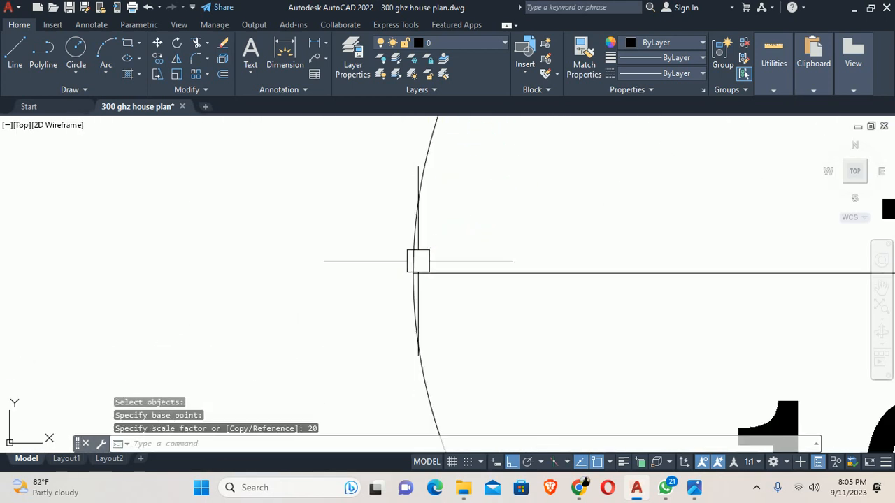
pyautogui.scroll(-5, 419, 259)
pyautogui.scroll(4, 432, 266)
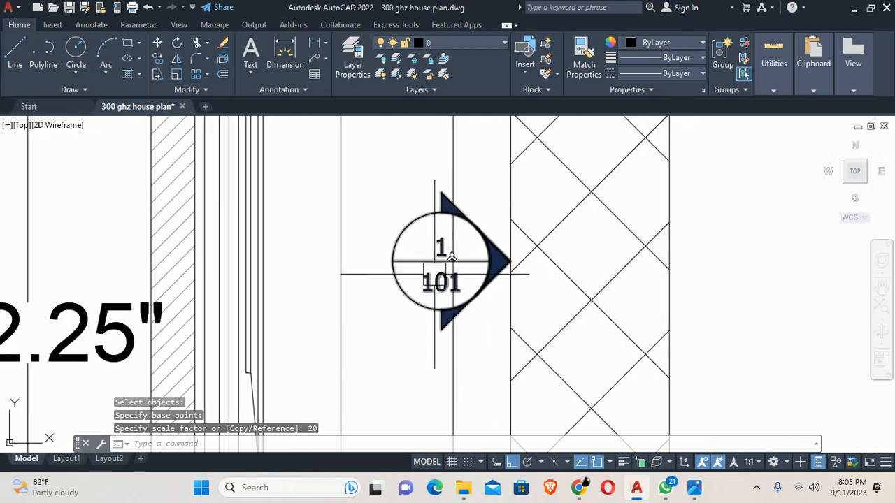
# - Delete the callout bubble in front of the TV unit
pyautogui.click(425, 276)
pyautogui.moveTo(425, 276); pyautogui.dragTo(248, 276, button='middle')
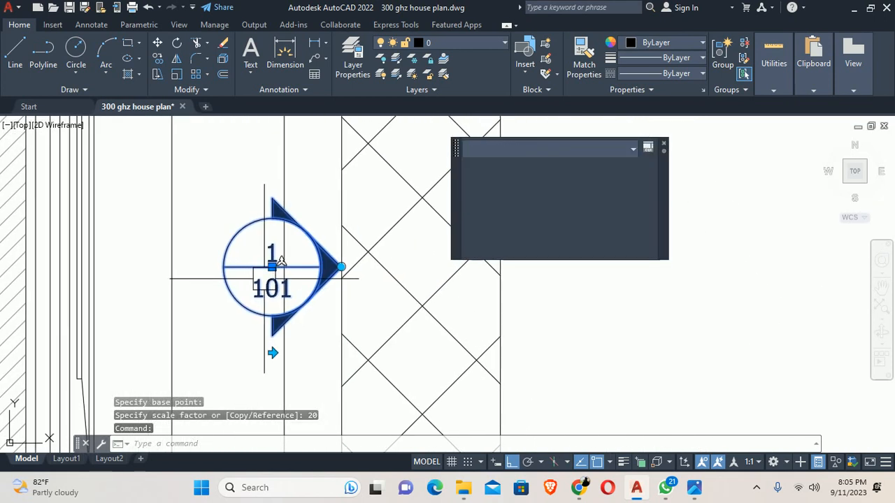
pyautogui.press('Escape')
pyautogui.press('Escape')
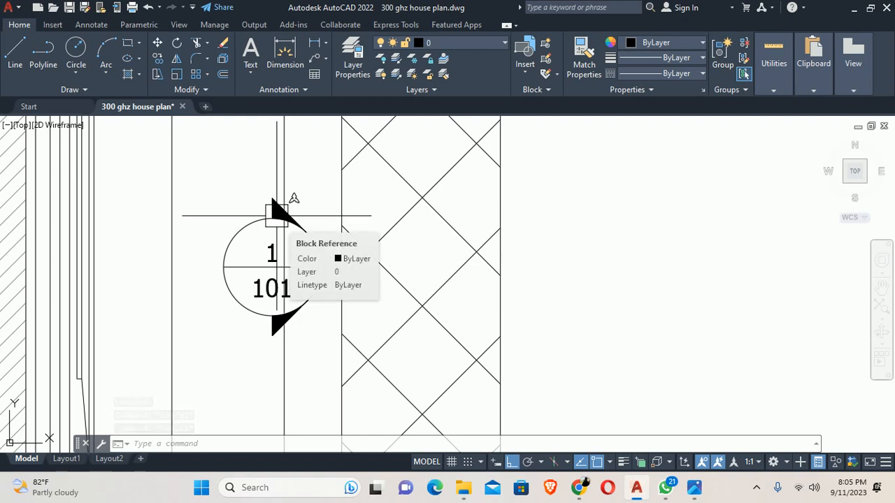
pyautogui.click(290, 199)
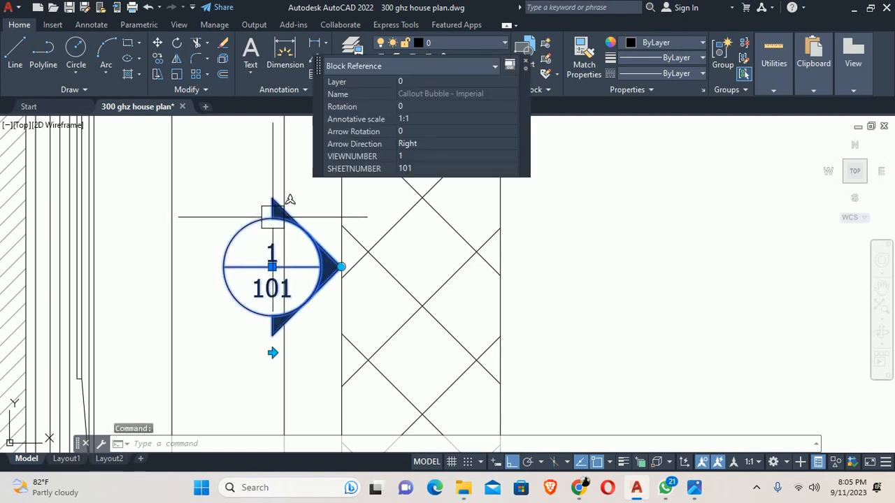
pyautogui.press('Delete')
pyautogui.scroll(-5, 286, 234)
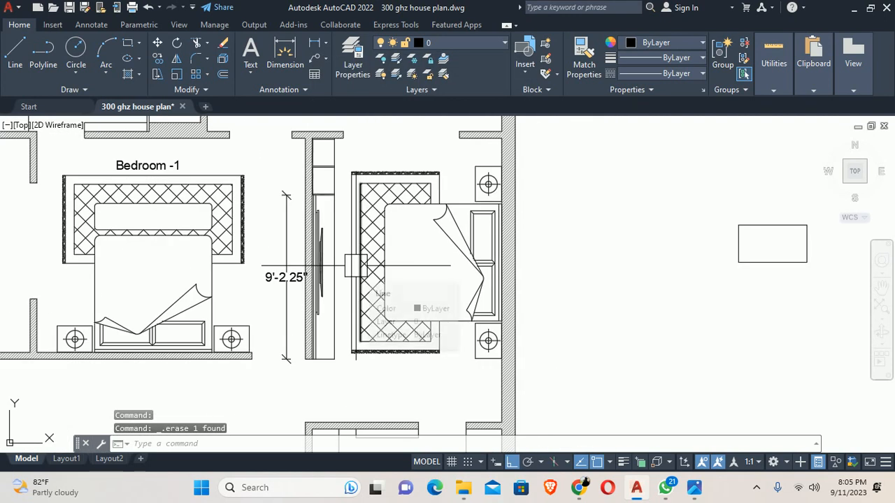
# - Draw a circle of radius 5 in front of the TV unit, between the unit and the bed's rug
pyautogui.scroll(6, 356, 265)
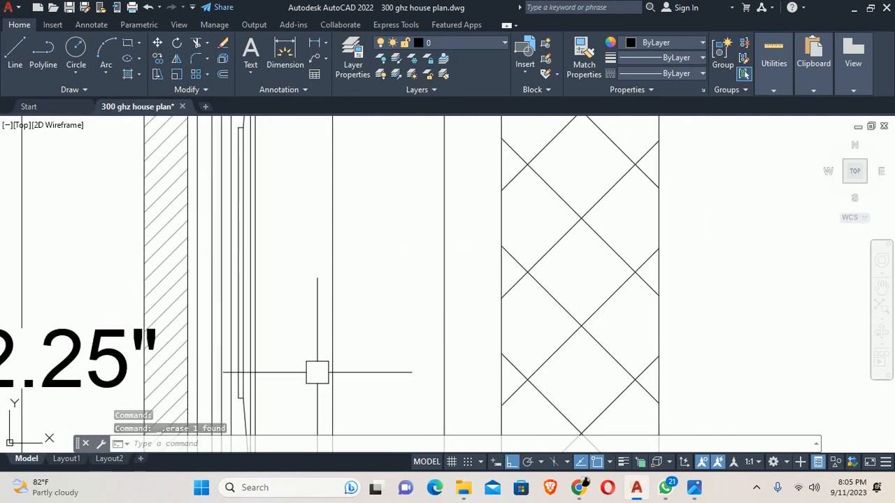
pyautogui.write('c')
pyautogui.press('Return')
pyautogui.scroll(-6, 410, 300)
pyautogui.scroll(3, 365, 296)
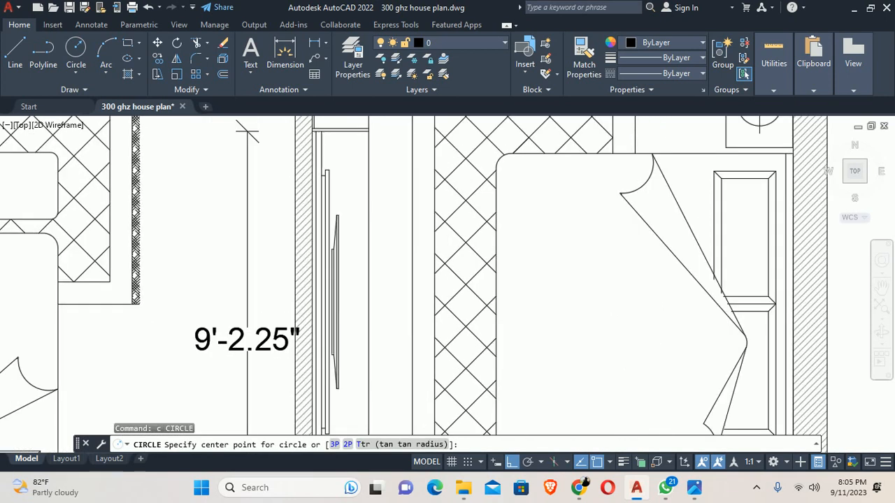
pyautogui.scroll(2, 370, 297)
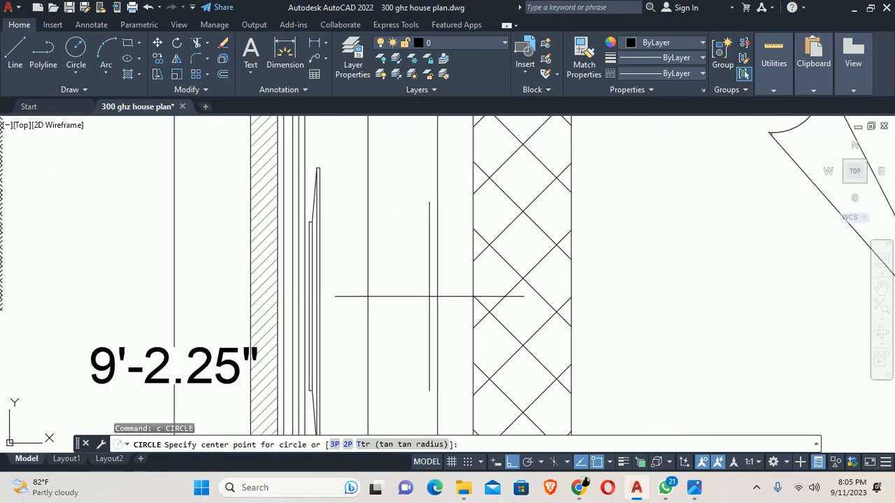
pyautogui.scroll(-2, 428, 297)
pyautogui.click(452, 297)
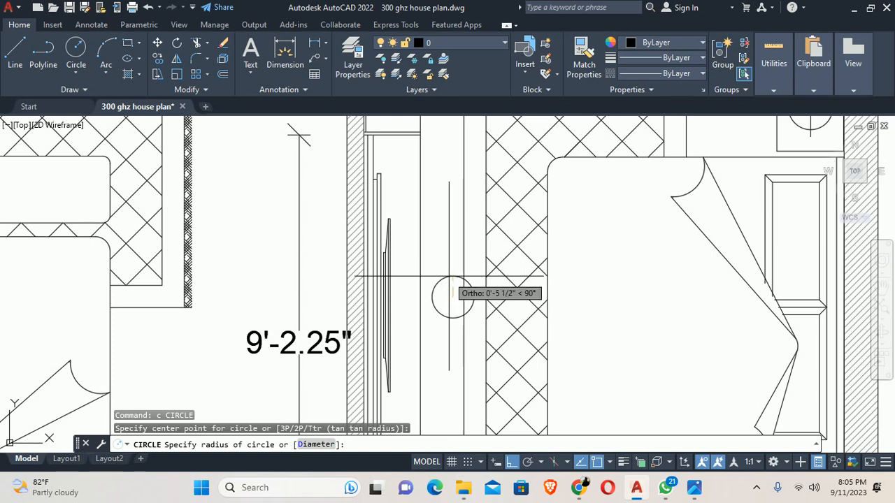
pyautogui.scroll(4, 453, 294)
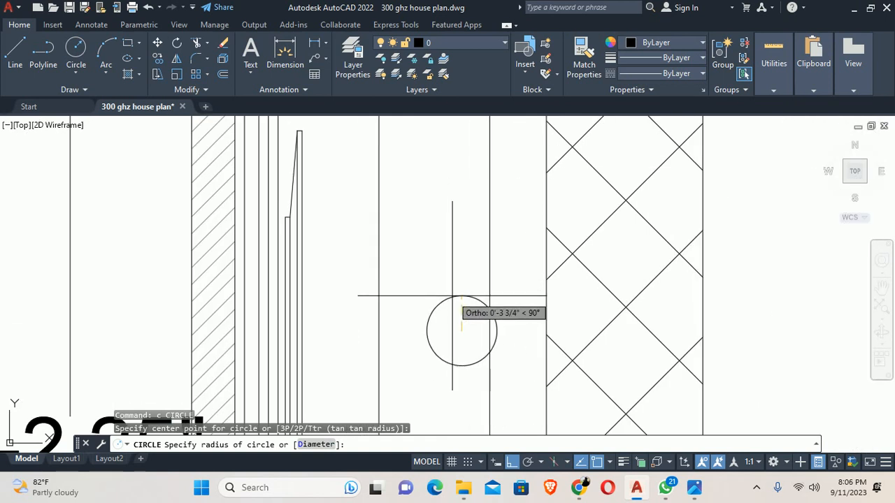
pyautogui.write('5')
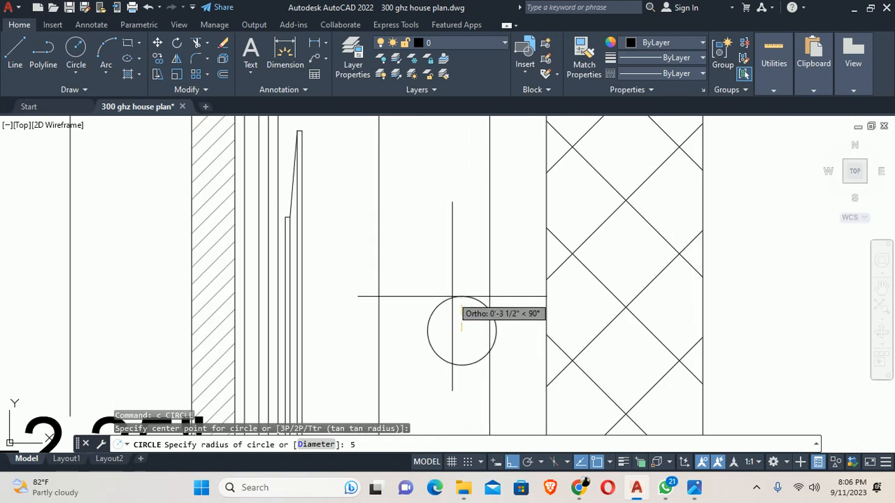
pyautogui.press('Return')
pyautogui.press('Escape')
pyautogui.press('Escape')
pyautogui.press('Escape')
pyautogui.scroll(-2, 441, 300)
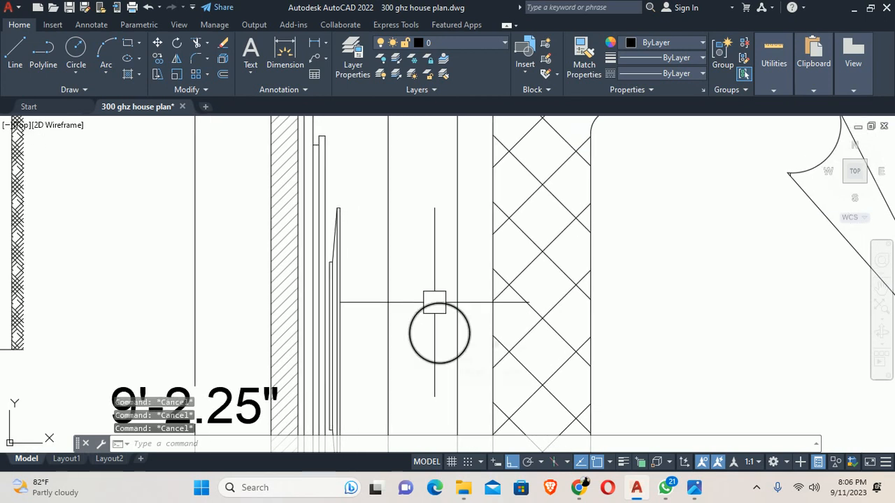
# - Draw a vertical line 2.5 long upward from the circle's top quadrant
pyautogui.write('l')
pyautogui.press('Return')
pyautogui.click(439, 303)
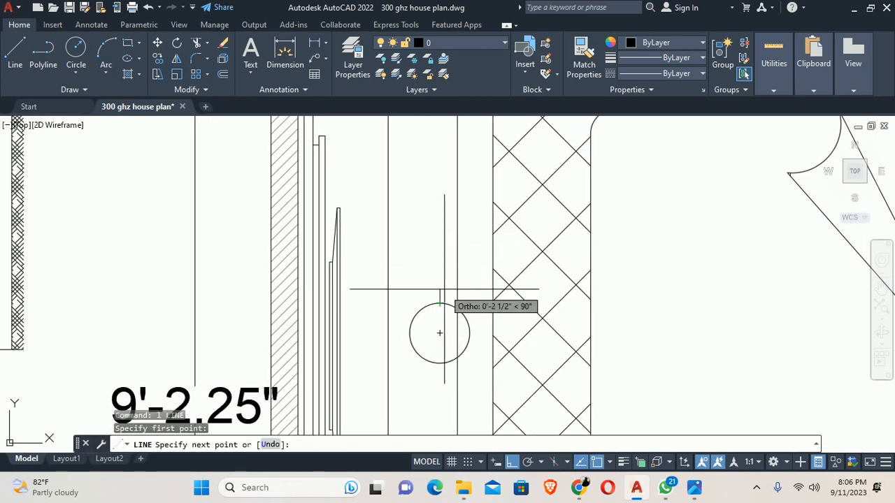
pyautogui.write('2.25')
pyautogui.press('Return')
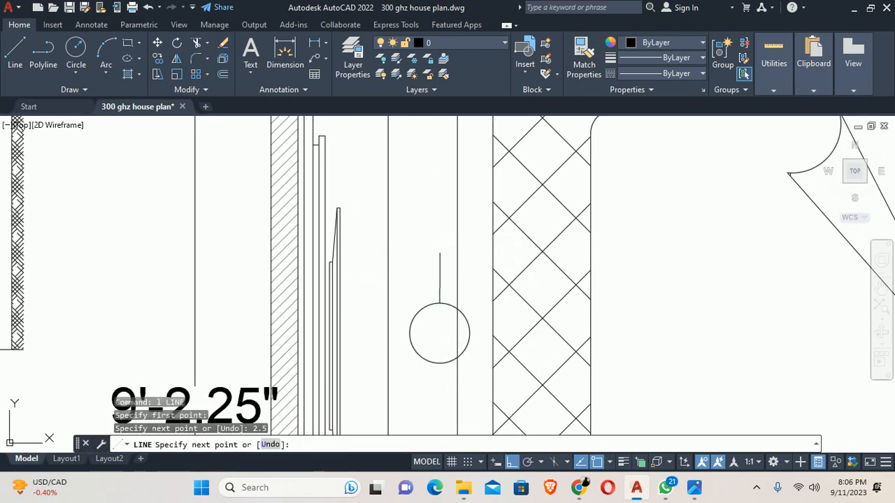
pyautogui.press('Escape')
pyautogui.press('Escape')
# - Draw a horizontal line 2.5 long outward from the circle's left quadrant and connect its end to the top of the vertical line
pyautogui.press('Return')
pyautogui.click(409, 335)
pyautogui.scroll(4, 347, 330)
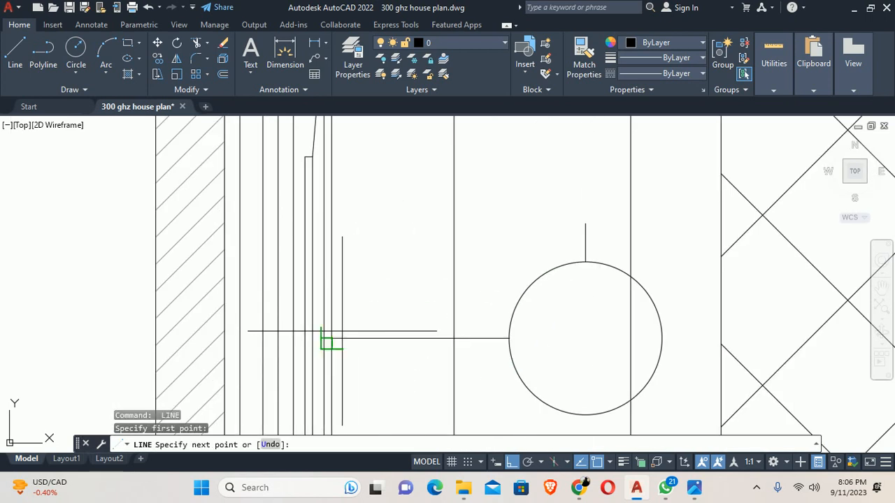
pyautogui.write('2.5')
pyautogui.press('Return')
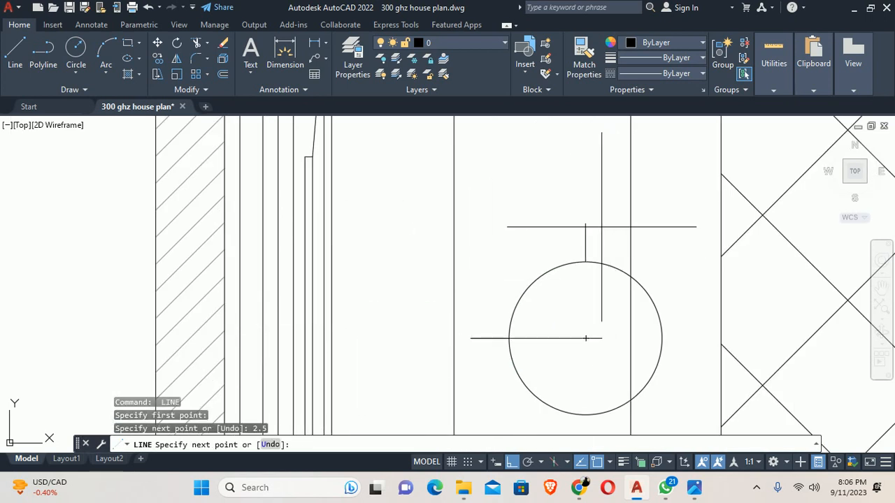
pyautogui.click(585, 224)
pyautogui.press('Escape')
pyautogui.moveTo(517, 340); pyautogui.dragTo(505, 336, button='middle')
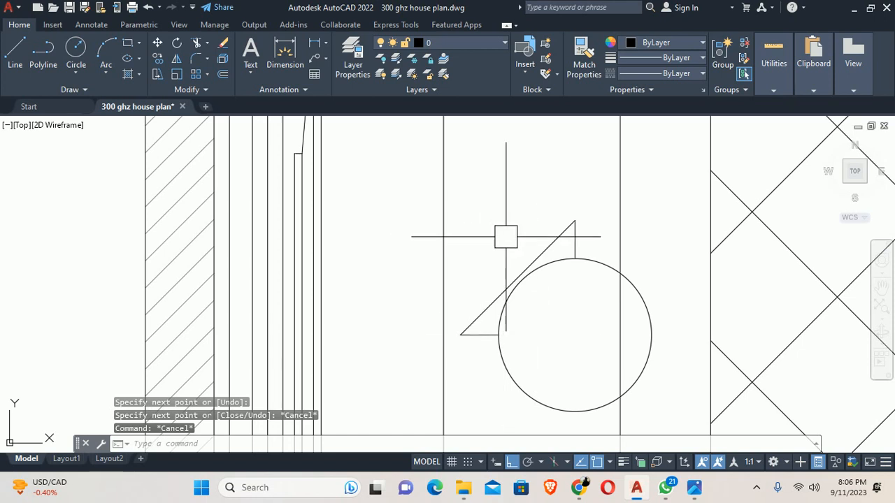
# - Mirror the sloped line and the short vertical line about the circle's horizontal centre axis, keeping the originals
pyautogui.write('mi')
pyautogui.press('Return')
pyautogui.click(592, 187)
pyautogui.click(524, 245)
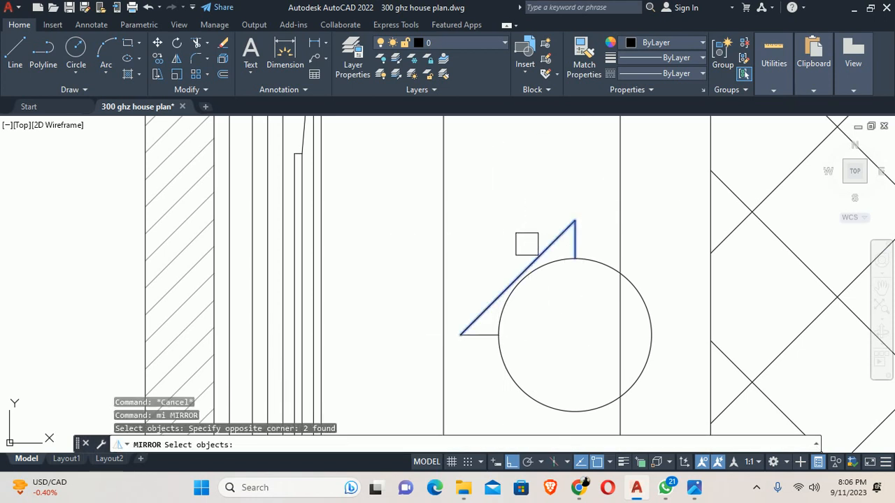
pyautogui.scroll(-3, 513, 262)
pyautogui.press('Return')
pyautogui.click(480, 271)
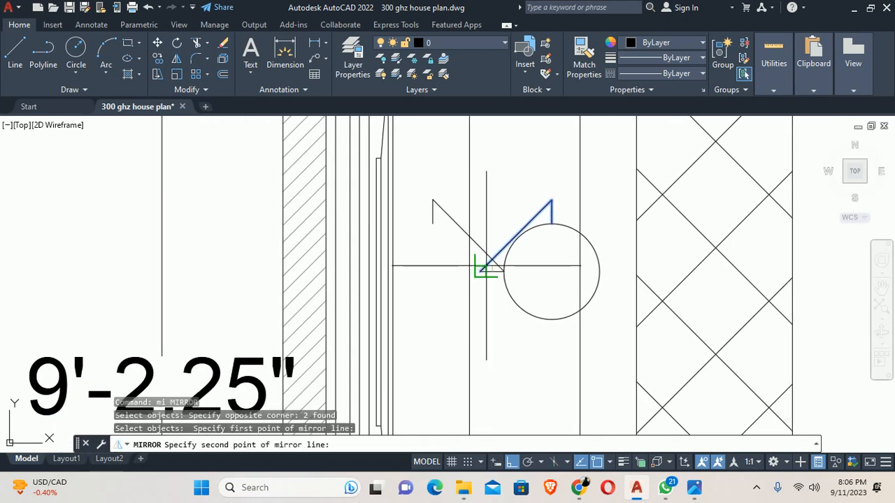
pyautogui.click(551, 272)
pyautogui.press('Escape')
pyautogui.press('Escape')
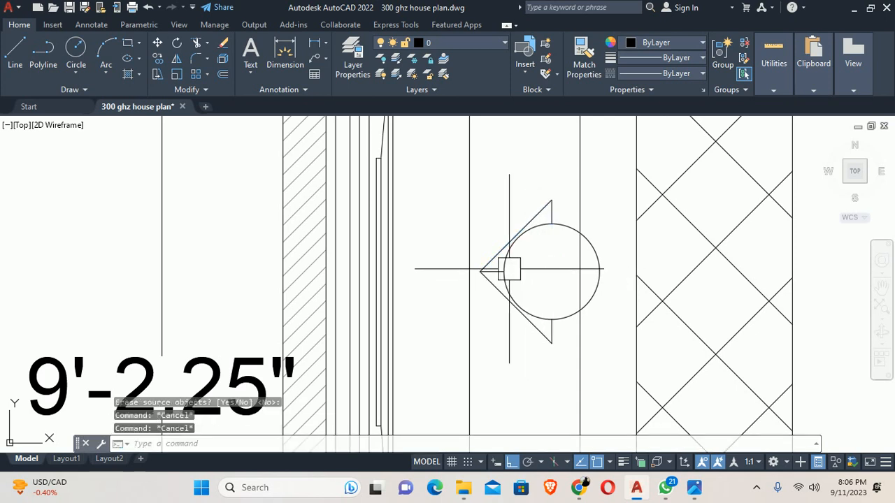
# - Delete the short horizontal line between the arrow tip and the circle
pyautogui.scroll(3, 515, 273)
pyautogui.click(433, 265)
pyautogui.press('Delete')
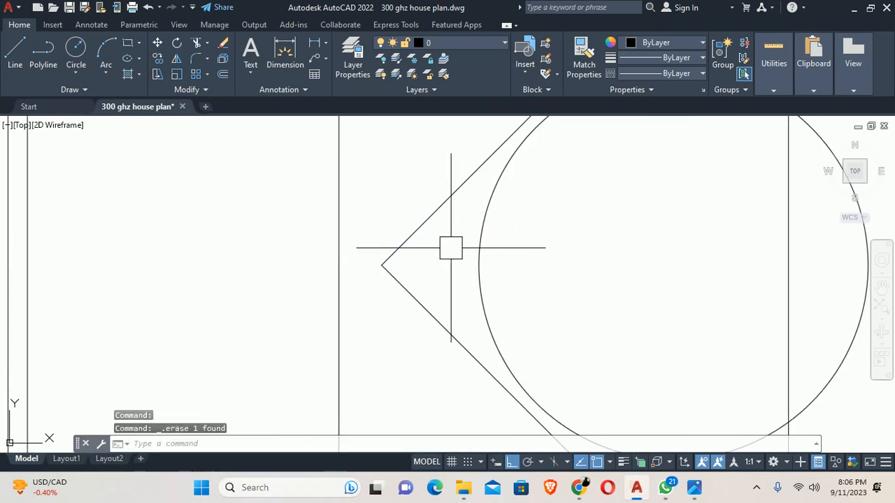
pyautogui.scroll(-5, 453, 257)
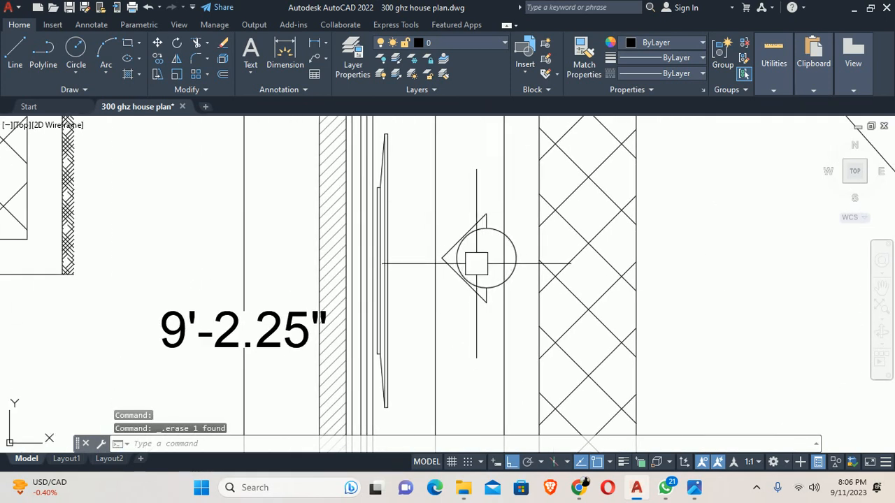
pyautogui.write('t')
pyautogui.press('Return')
pyautogui.scroll(5, 476, 265)
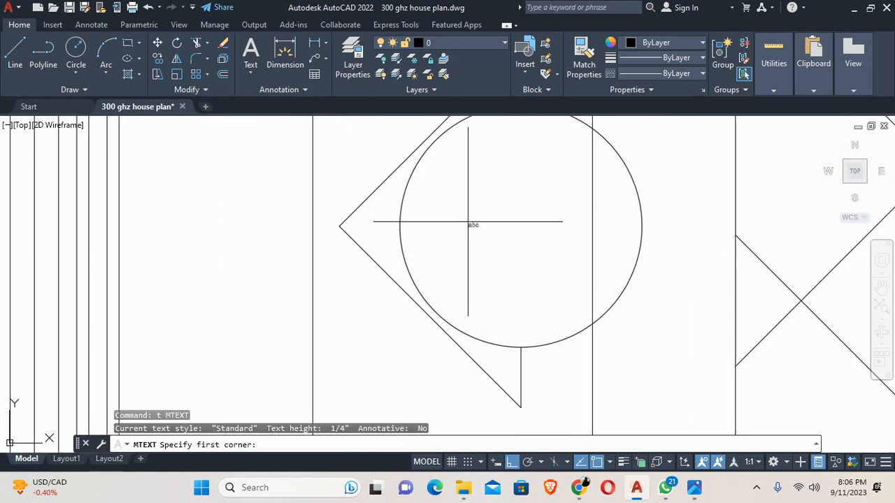
pyautogui.click(439, 174)
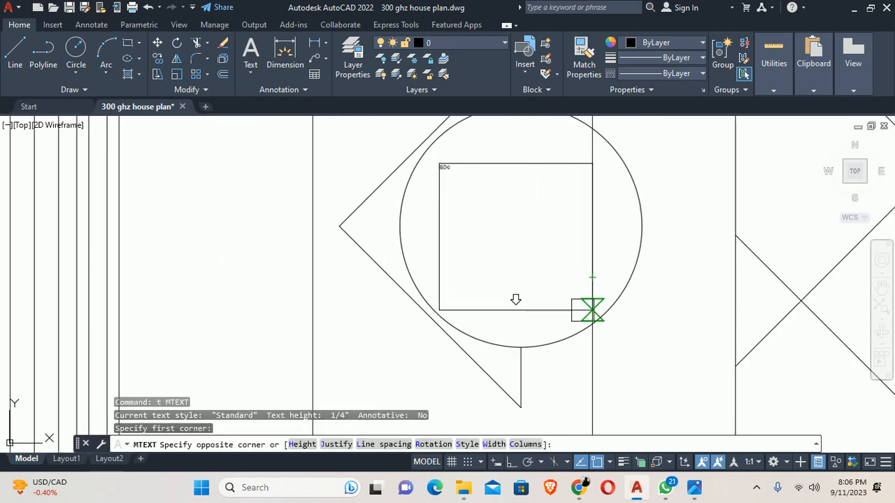
pyautogui.click(580, 303)
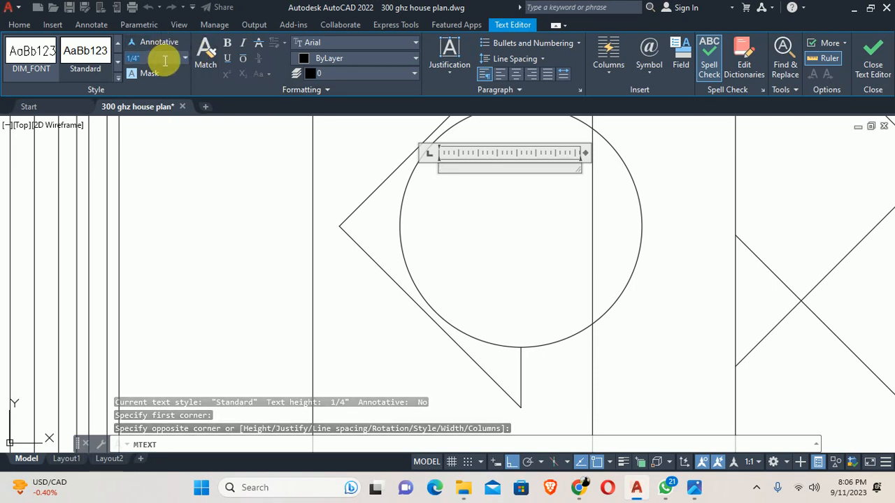
pyautogui.write('4')
pyautogui.press('Return')
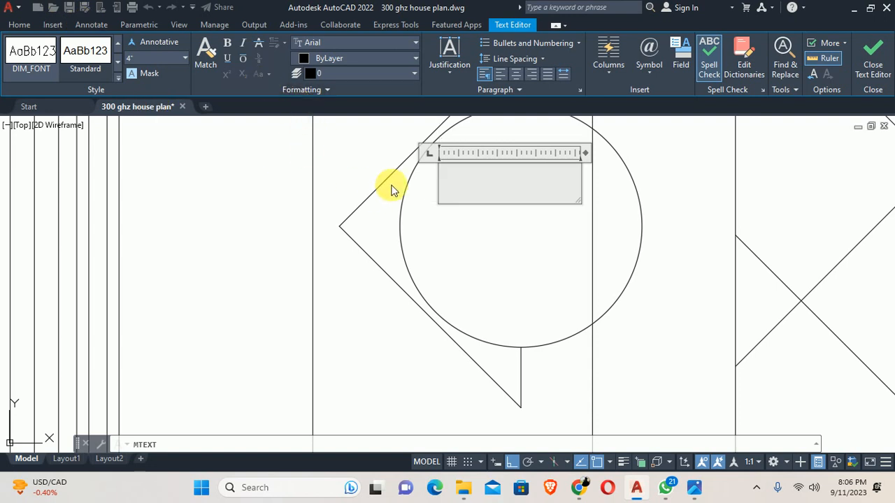
pyautogui.press('Escape')
pyautogui.press('Escape')
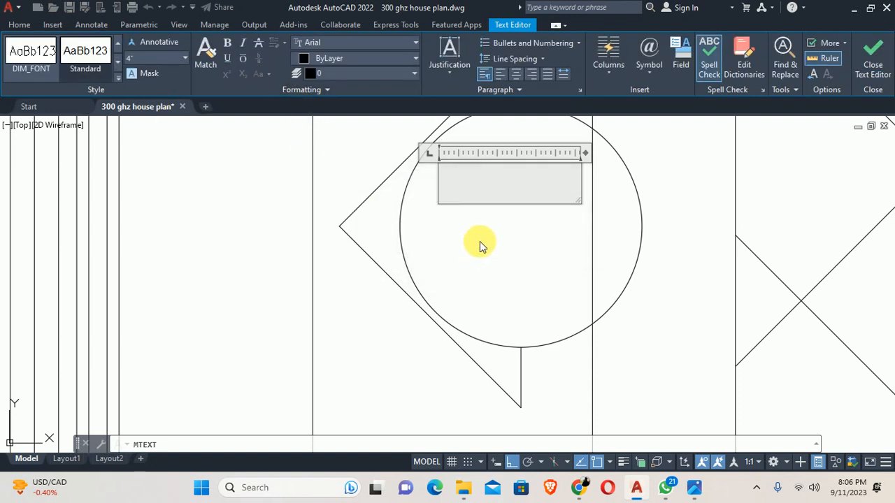
pyautogui.press('Escape')
pyautogui.click(514, 243)
pyautogui.scroll(-5, 402, 267)
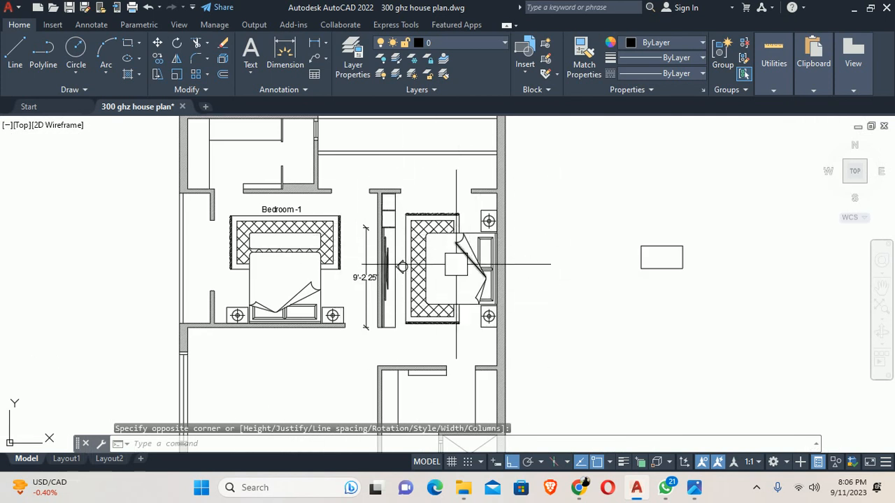
pyautogui.press('Escape')
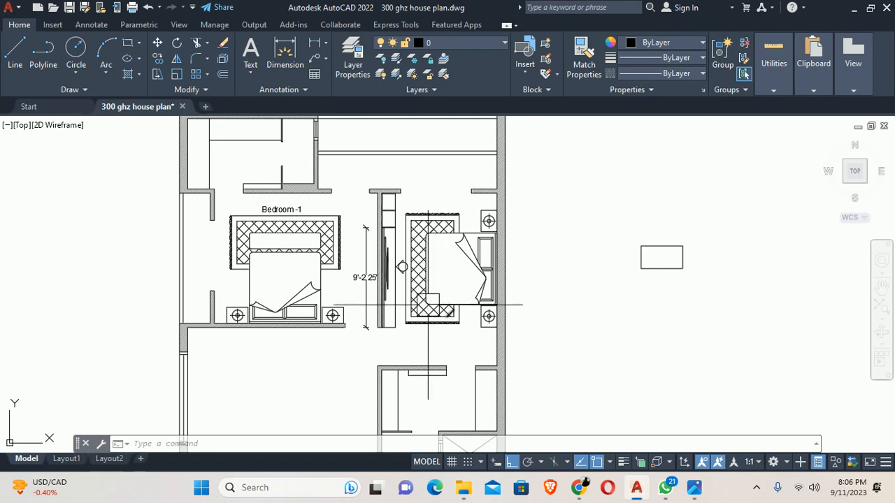
# - Draw a horizontal line across the circle from its left quadrant to its right quadrant
pyautogui.scroll(5, 394, 261)
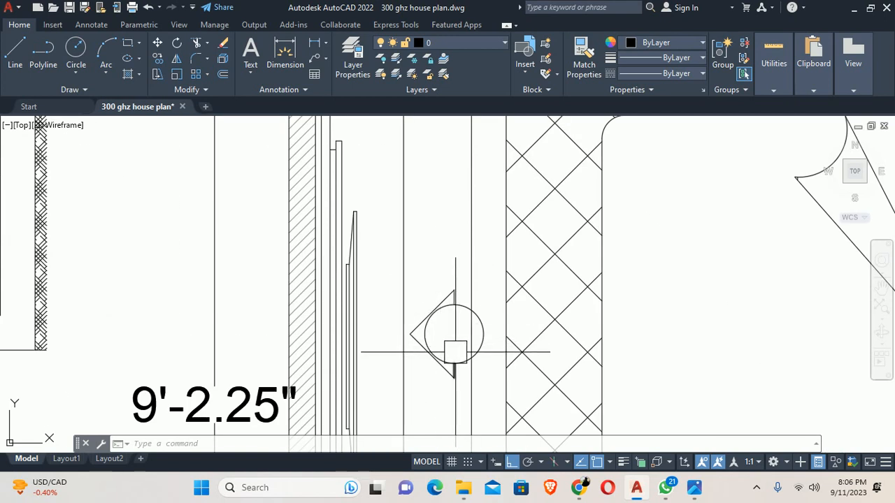
pyautogui.scroll(2, 451, 350)
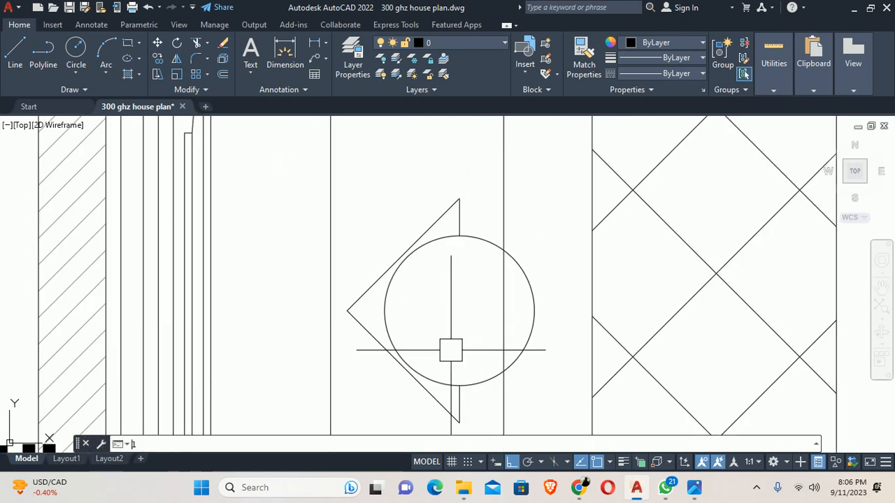
pyautogui.press('Return')
pyautogui.click(384, 310)
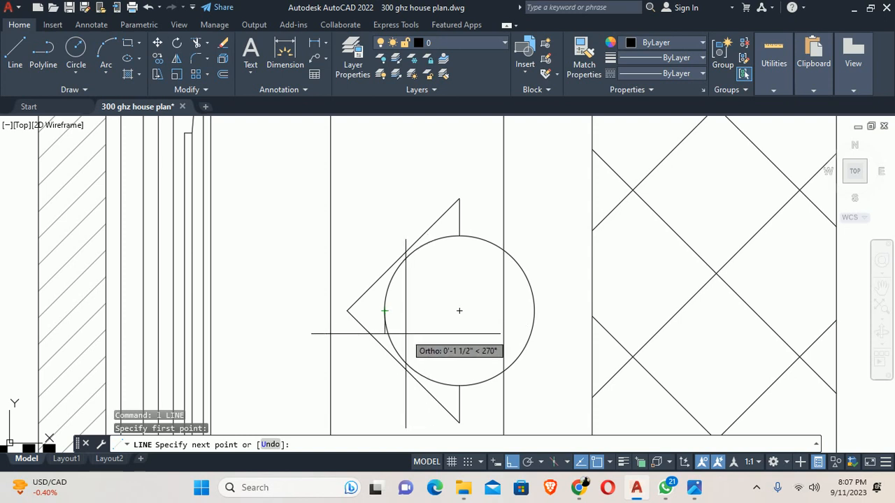
pyautogui.scroll(2, 501, 305)
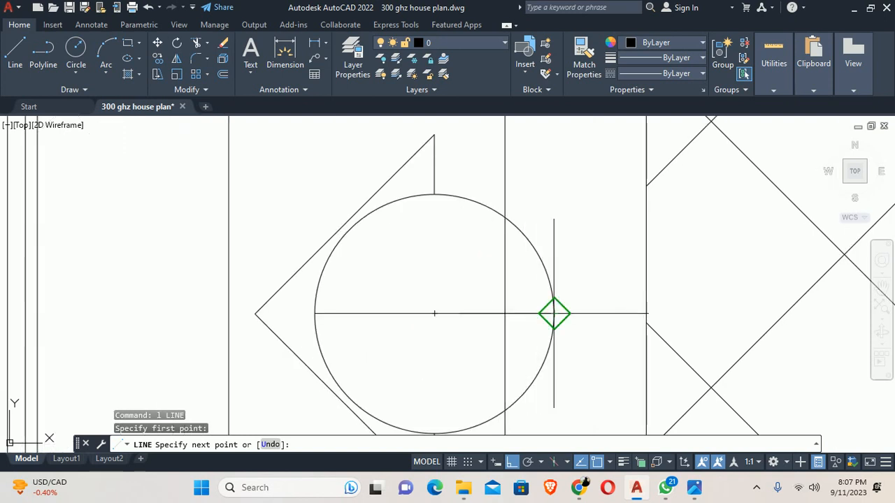
pyautogui.click(553, 314)
pyautogui.press('Escape')
pyautogui.press('Escape')
# - Move the complete callout symbol out of the bedroom to the empty area just outside the plan's right wall
pyautogui.scroll(-10, 449, 308)
pyautogui.moveTo(390, 293); pyautogui.dragTo(225, 230, button='middle')
pyautogui.write('m')
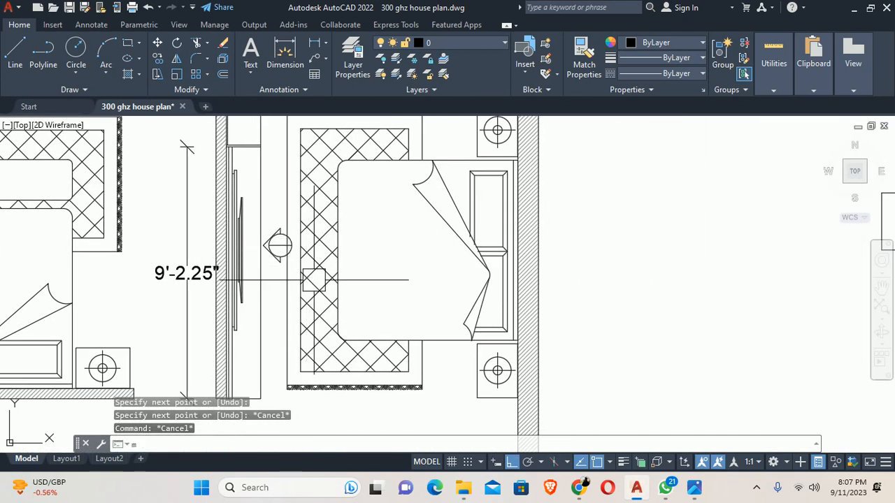
pyautogui.press('Return')
pyautogui.scroll(4, 282, 254)
pyautogui.click(214, 172)
pyautogui.click(391, 311)
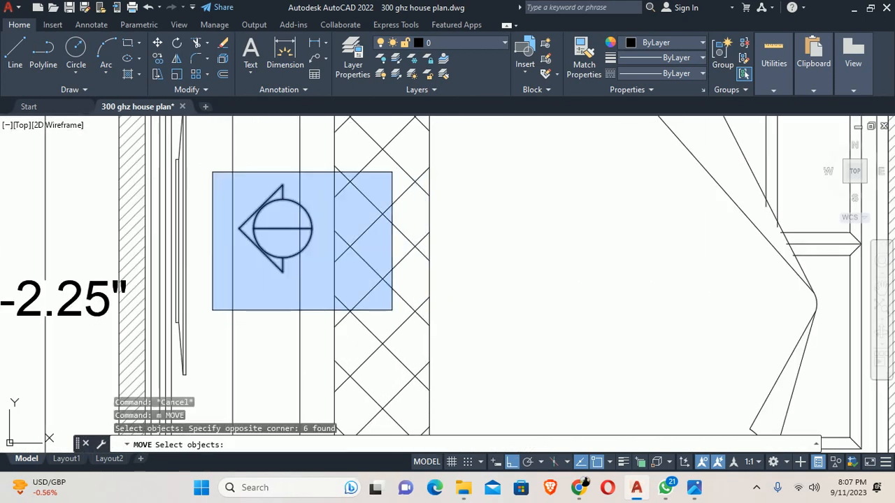
pyautogui.press('Return')
pyautogui.click(282, 214)
pyautogui.scroll(-6, 591, 256)
pyautogui.moveTo(696, 271); pyautogui.dragTo(3, 264, button='middle')
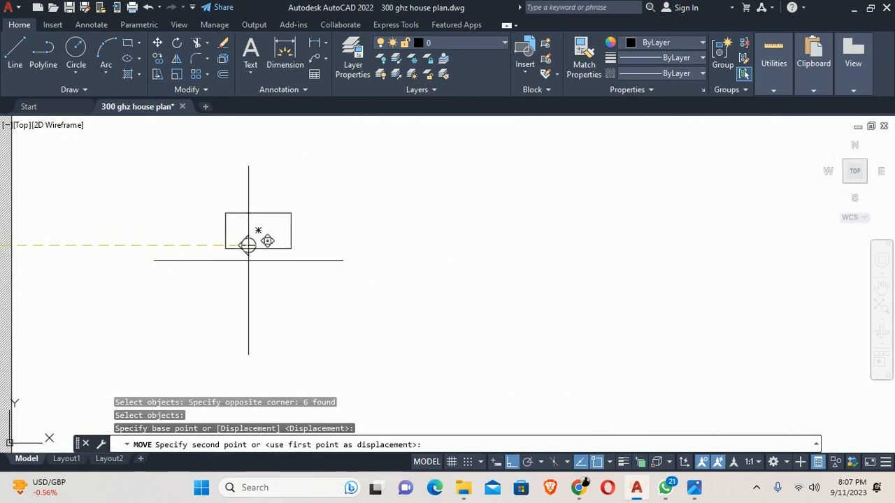
pyautogui.click(136, 251)
pyautogui.press('Escape')
# - Delete the loose rectangle in the empty area beside the plan
pyautogui.click(206, 172)
pyautogui.click(424, 365)
pyautogui.press('Delete')
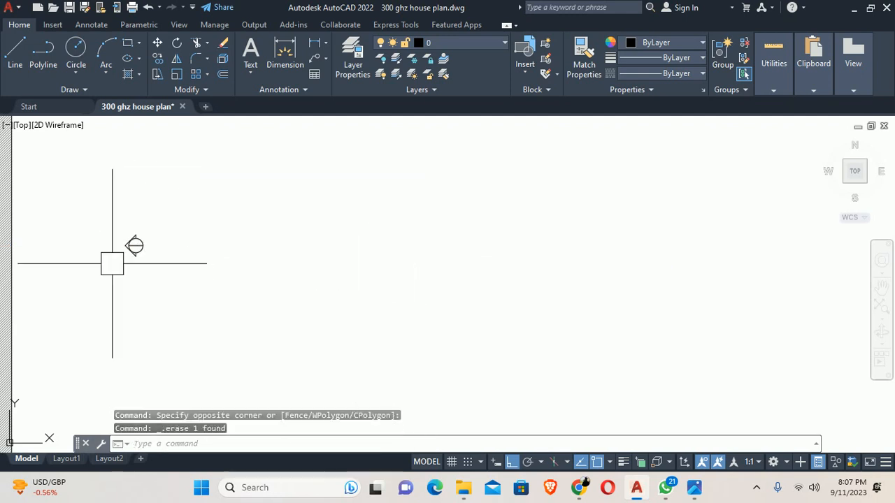
pyautogui.scroll(5, 109, 255)
pyautogui.scroll(3, 180, 242)
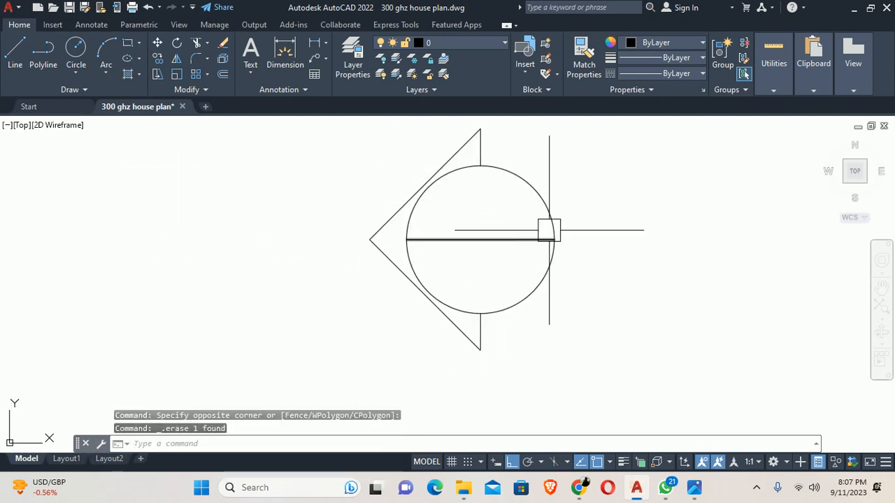
pyautogui.write('t')
pyautogui.press('Return')
pyautogui.scroll(6, 431, 211)
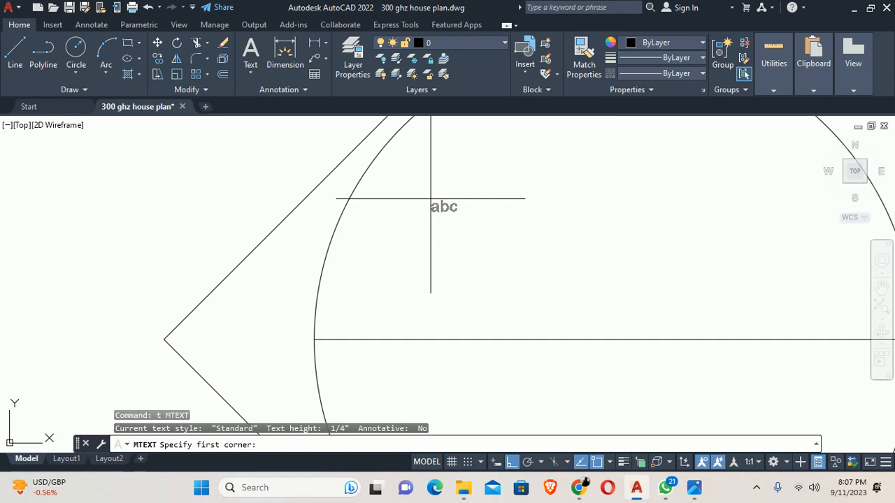
pyautogui.click(415, 142)
pyautogui.scroll(-4, 349, 217)
pyautogui.click(520, 312)
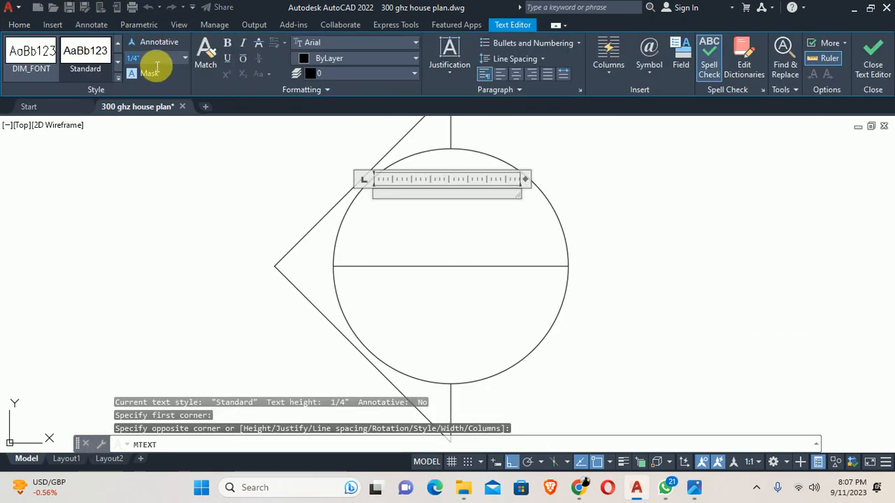
pyautogui.write('4')
pyautogui.press('Return')
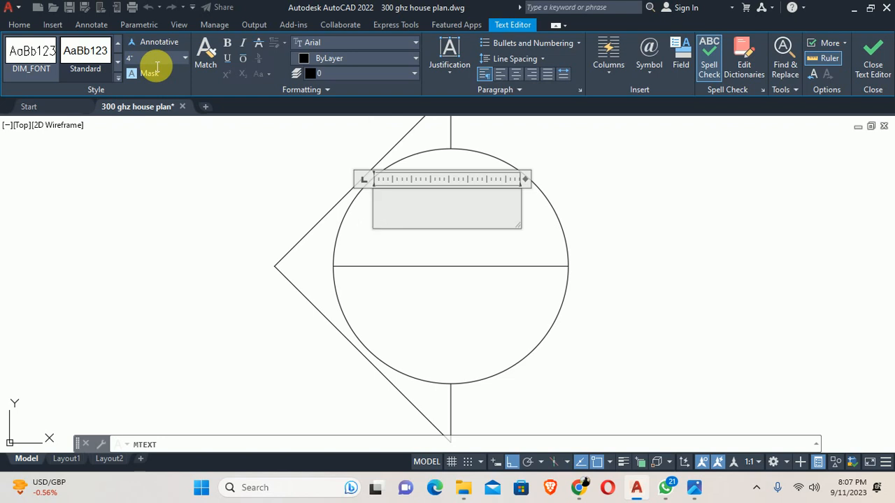
pyautogui.scroll(-2, 465, 295)
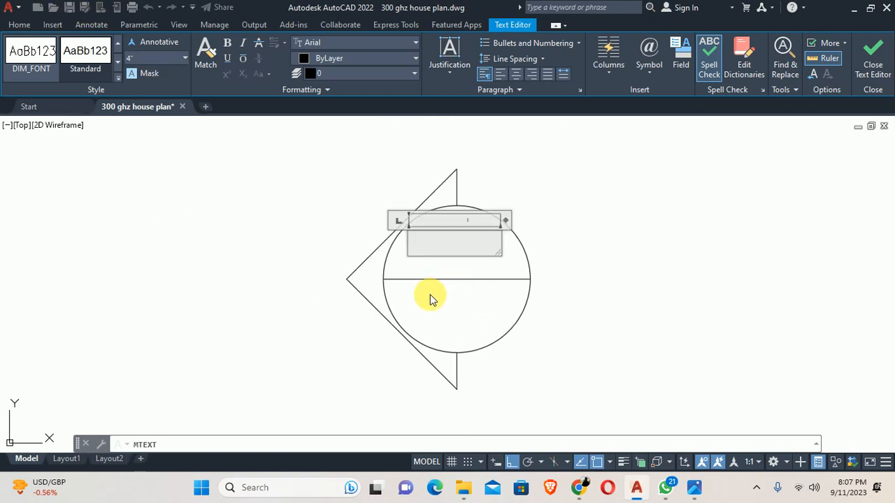
pyautogui.press('Escape')
pyautogui.press('Escape')
pyautogui.scroll(-2, 432, 231)
pyautogui.press('Escape')
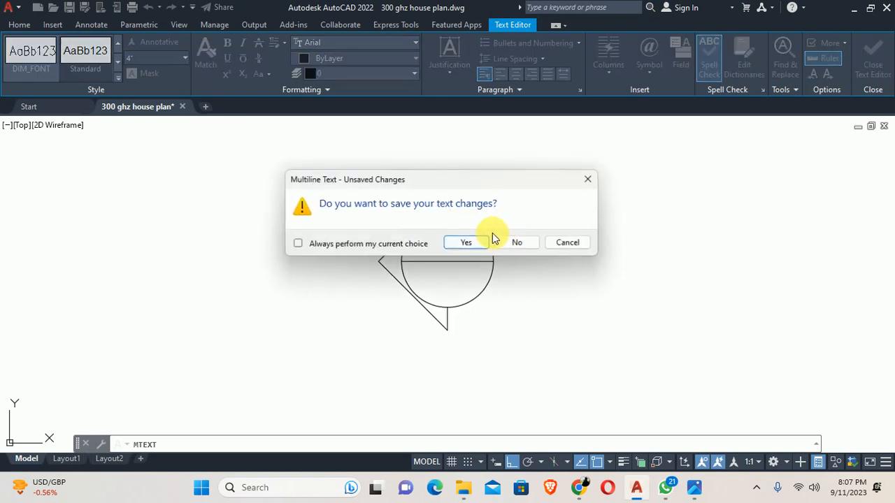
pyautogui.click(508, 243)
# - Copy the "Bedroom -1" label into the open floor area below the rug in the neighbouring bedroom
pyautogui.scroll(-8, 462, 247)
pyautogui.moveTo(387, 261); pyautogui.dragTo(399, 263, button='middle')
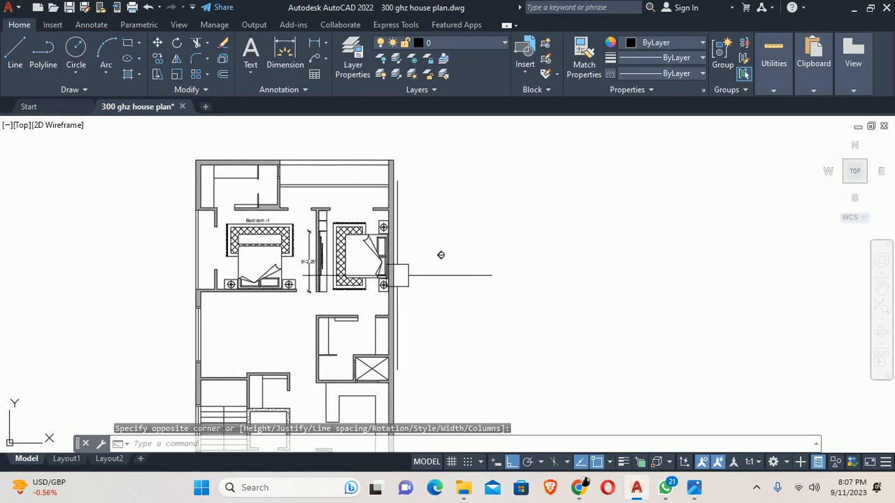
pyautogui.scroll(4, 355, 235)
pyautogui.write('co')
pyautogui.press('Return')
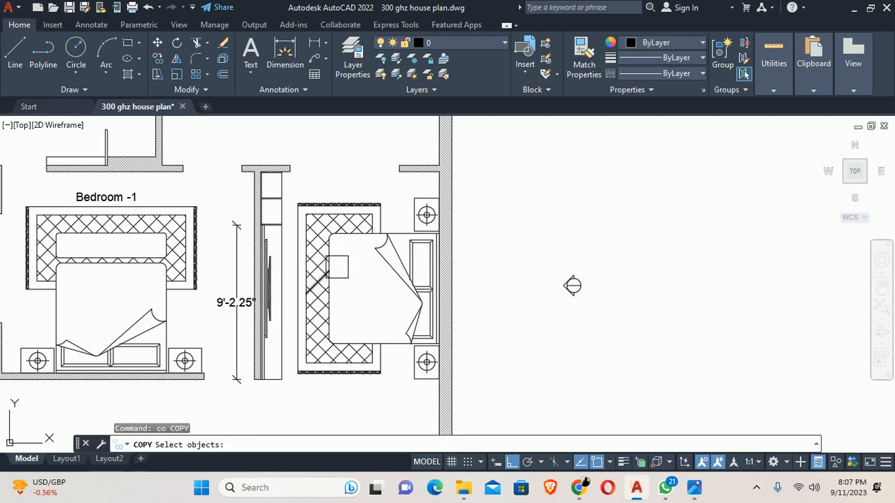
pyautogui.click(108, 201)
pyautogui.press('Return')
pyautogui.click(96, 205)
pyautogui.moveTo(301, 299); pyautogui.dragTo(252, 206, button='middle')
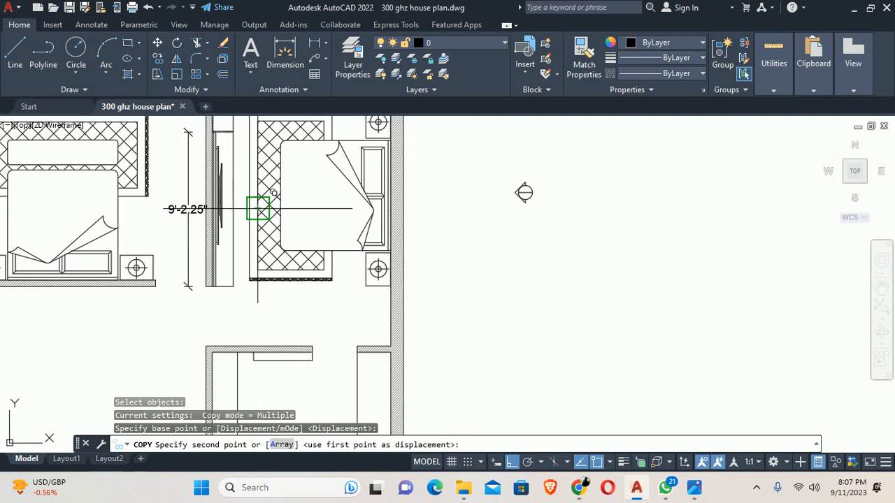
pyautogui.press('F8')
pyautogui.moveTo(287, 278); pyautogui.dragTo(313, 188, button='middle')
pyautogui.click(329, 226)
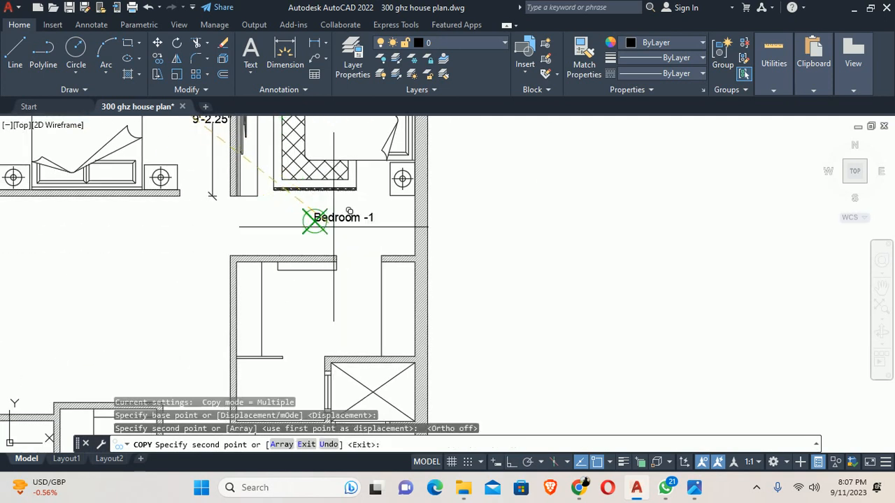
pyautogui.press('Escape')
# - Change the copied room label's text to "Bedroom -2"
pyautogui.scroll(6, 359, 225)
pyautogui.doubleClick(406, 204)
pyautogui.doubleClick(407, 199)
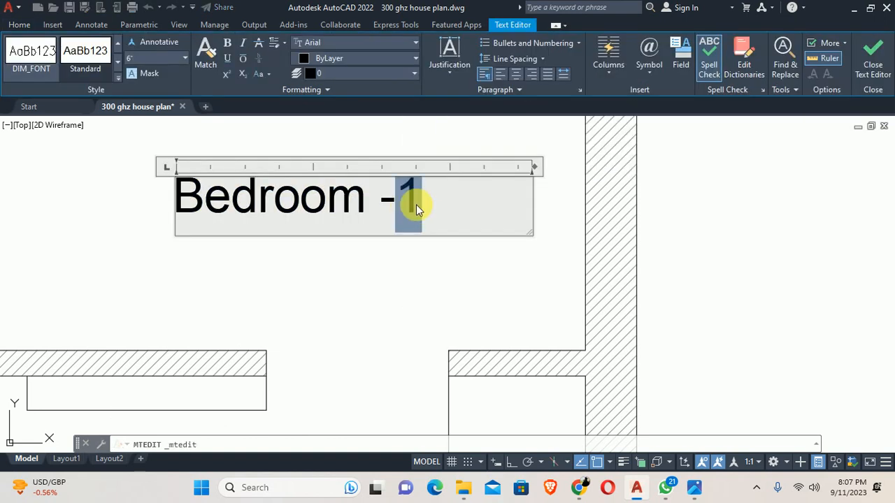
pyautogui.write('2')
pyautogui.click(416, 265)
pyautogui.scroll(-3, 329, 240)
pyautogui.moveTo(329, 240); pyautogui.dragTo(364, 258, button='middle')
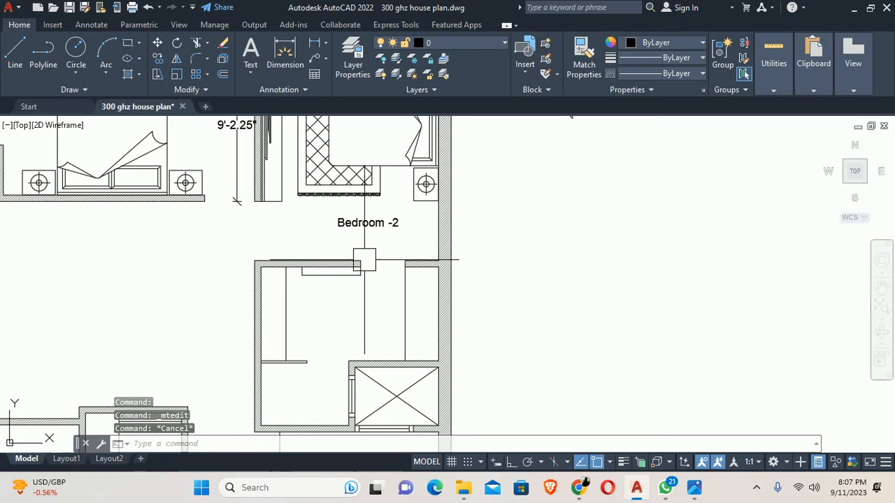
pyautogui.scroll(3, 370, 231)
pyautogui.doubleClick(368, 223)
pyautogui.moveTo(417, 215); pyautogui.dragTo(480, 230)
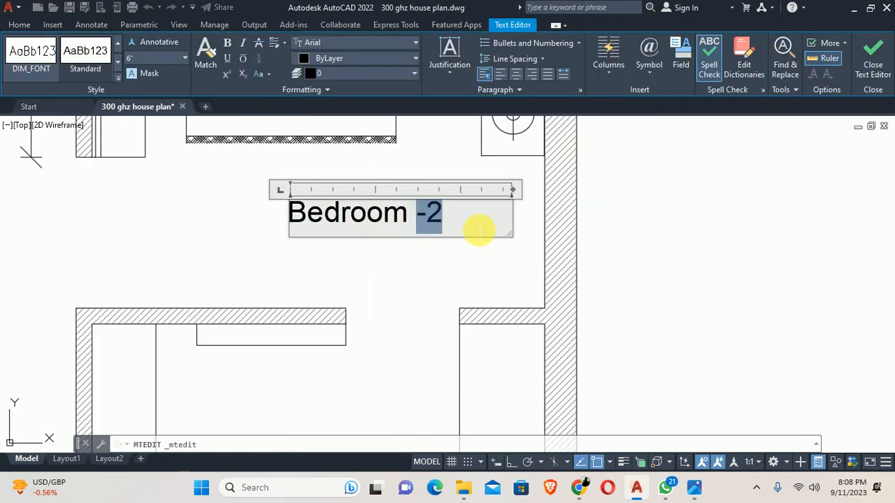
pyautogui.scroll(-4, 355, 250)
pyautogui.click(363, 269)
# - Examine the whole house plan, including both labelled bedrooms and the rooms at the lower end
pyautogui.scroll(-8, 364, 271)
pyautogui.scroll(2, 250, 242)
pyautogui.moveTo(334, 429); pyautogui.dragTo(344, 398, button='middle')
pyautogui.scroll(4, 329, 345)
pyautogui.scroll(-4, 330, 316)
pyautogui.scroll(-2, 335, 299)
pyautogui.scroll(10, 412, 290)
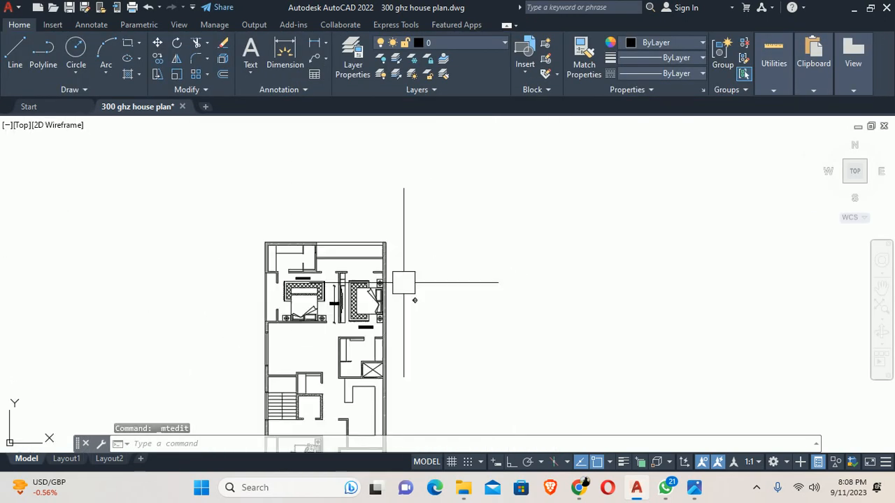
pyautogui.moveTo(418, 302); pyautogui.dragTo(386, 319, button='middle')
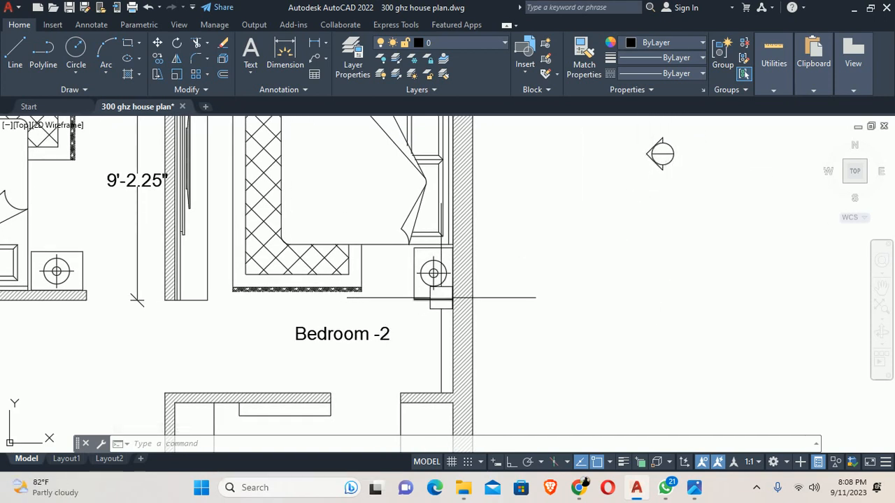
pyautogui.scroll(-2, 318, 304)
pyautogui.moveTo(317, 303); pyautogui.dragTo(469, 366, button='middle')
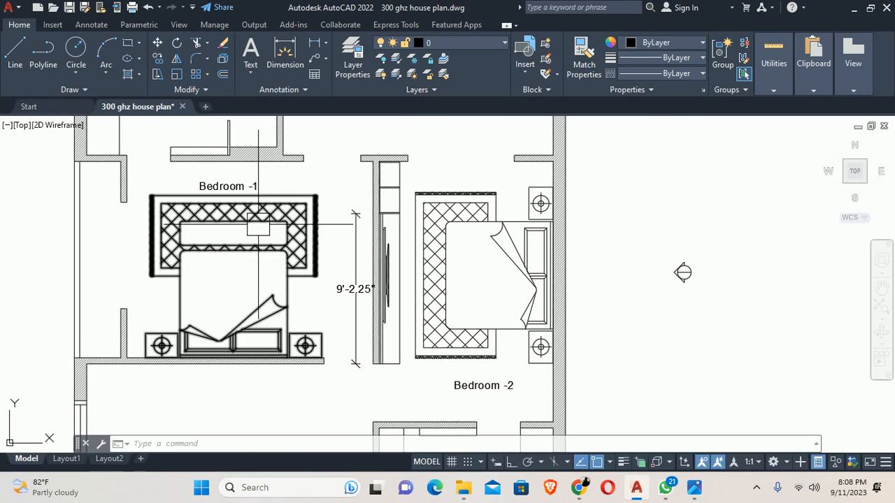
pyautogui.scroll(-5, 227, 188)
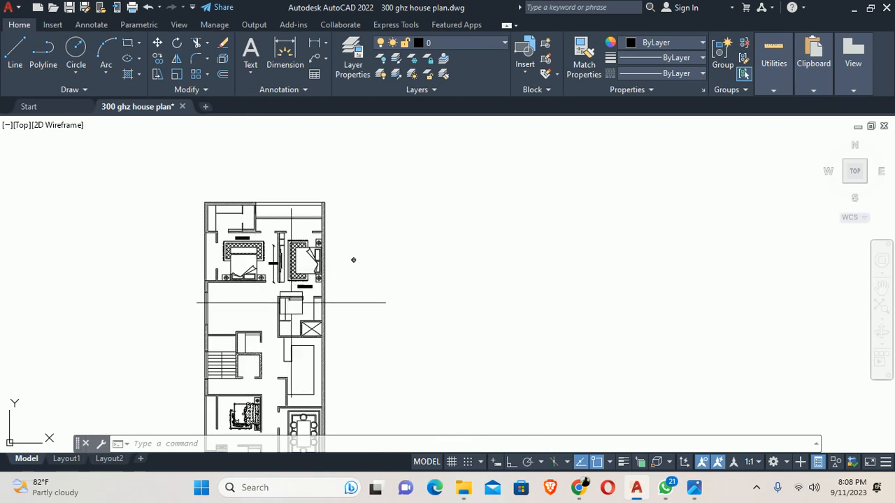
pyautogui.scroll(4, 205, 210)
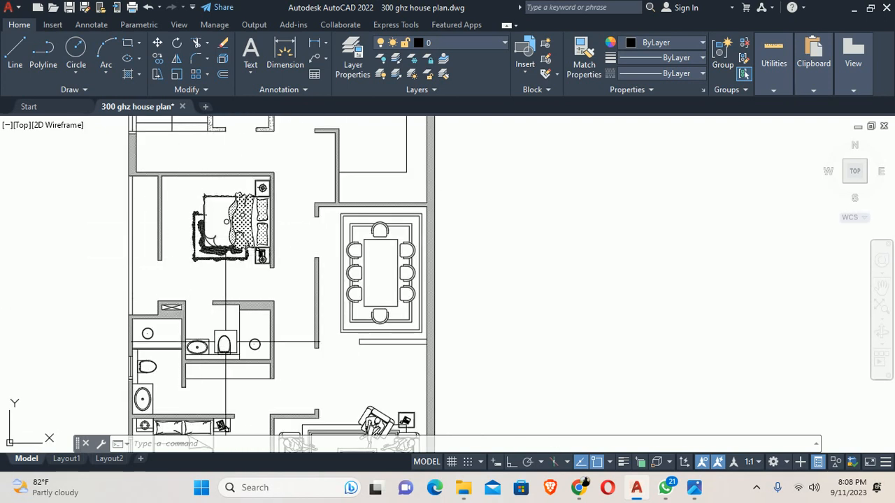
pyautogui.moveTo(221, 381); pyautogui.dragTo(266, 204, button='middle')
pyautogui.scroll(-6, 304, 211)
pyautogui.moveTo(348, 175); pyautogui.dragTo(277, 291, button='middle')
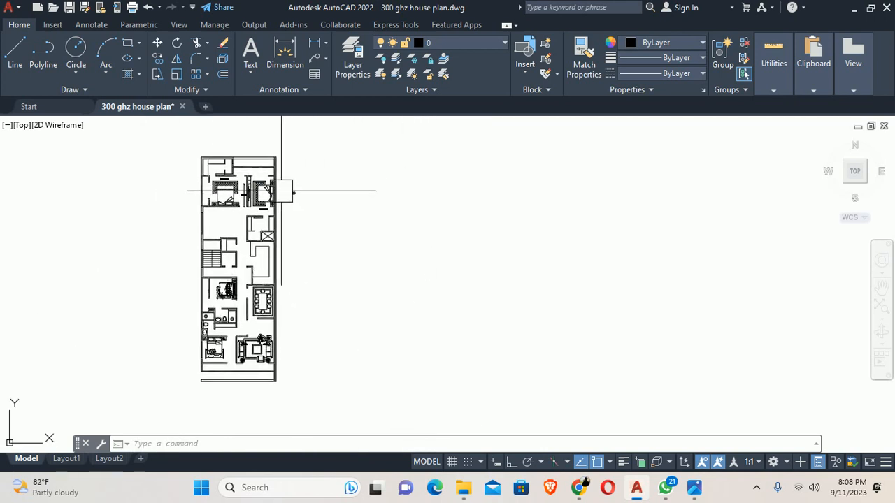
# - Start a block definition named "section catalog" and select all the callout symbol's lines and its circle as the block objects
pyautogui.scroll(10, 286, 192)
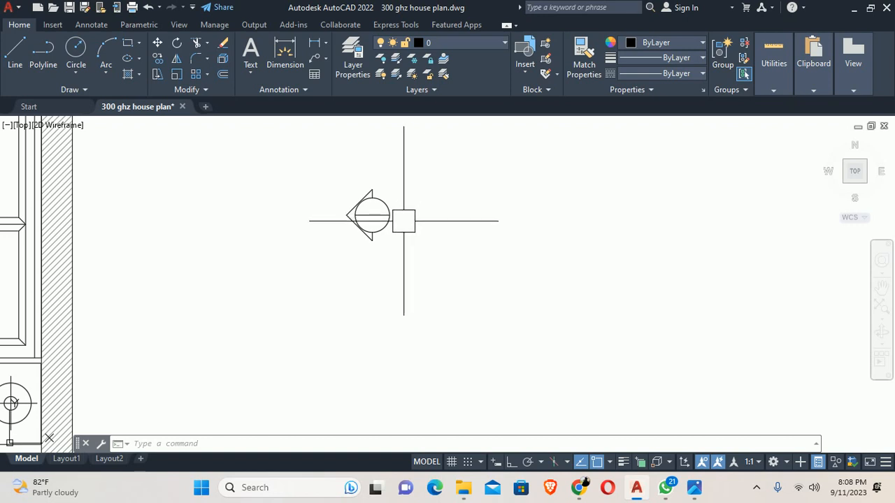
pyautogui.write('b')
pyautogui.press('Return')
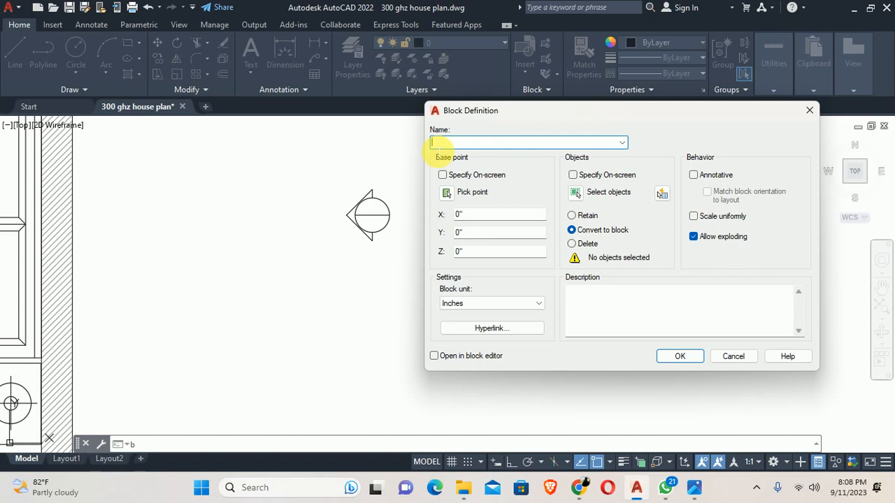
pyautogui.write('sec')
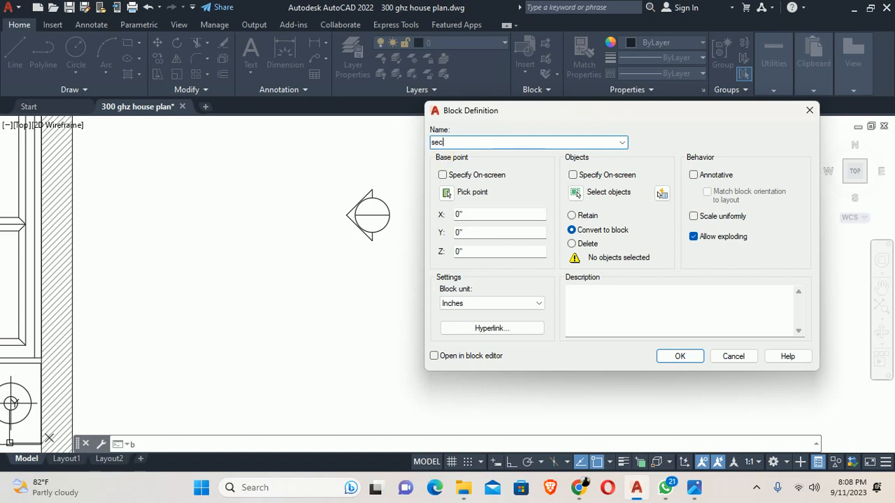
pyautogui.write('tion catalog')
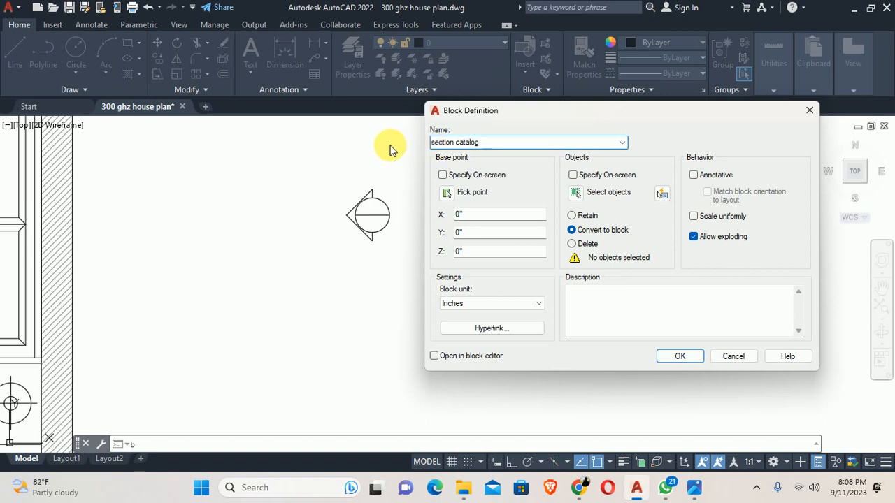
pyautogui.click(575, 192)
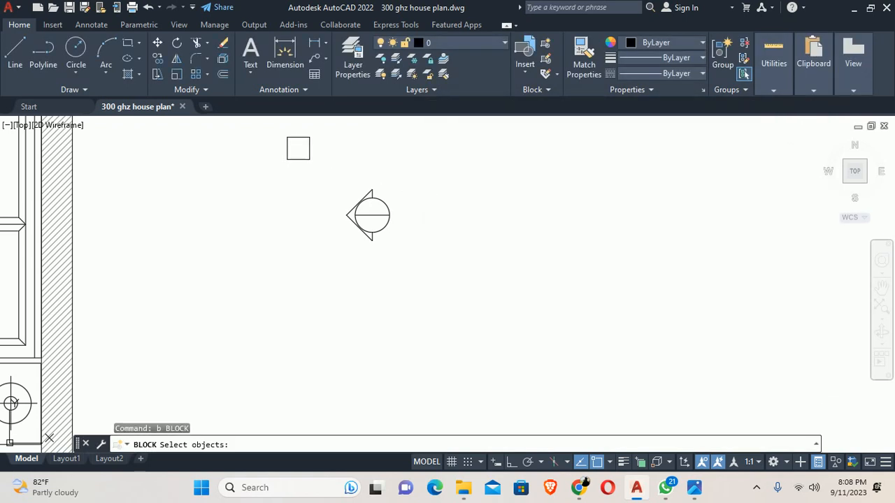
pyautogui.click(296, 148)
pyautogui.click(454, 274)
pyautogui.press('Return')
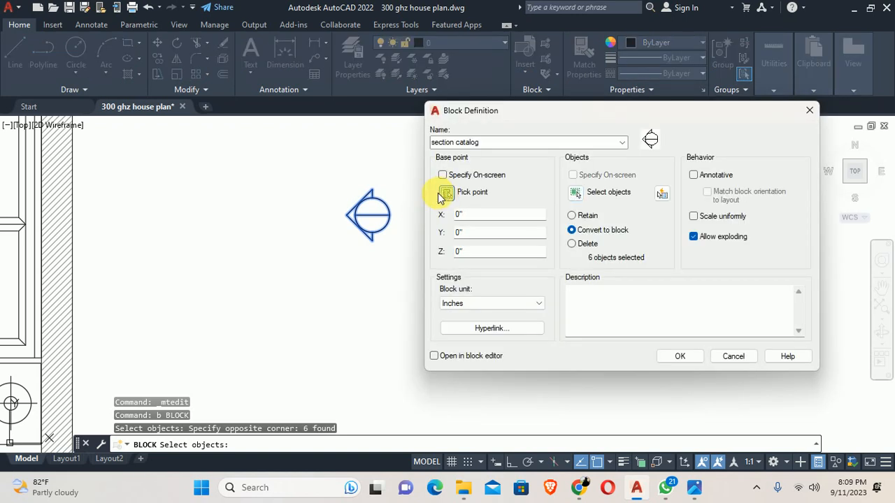
# - Set the block's base point at the centre of the circle and create the block
pyautogui.click(440, 192)
pyautogui.scroll(5, 380, 186)
pyautogui.click(275, 262)
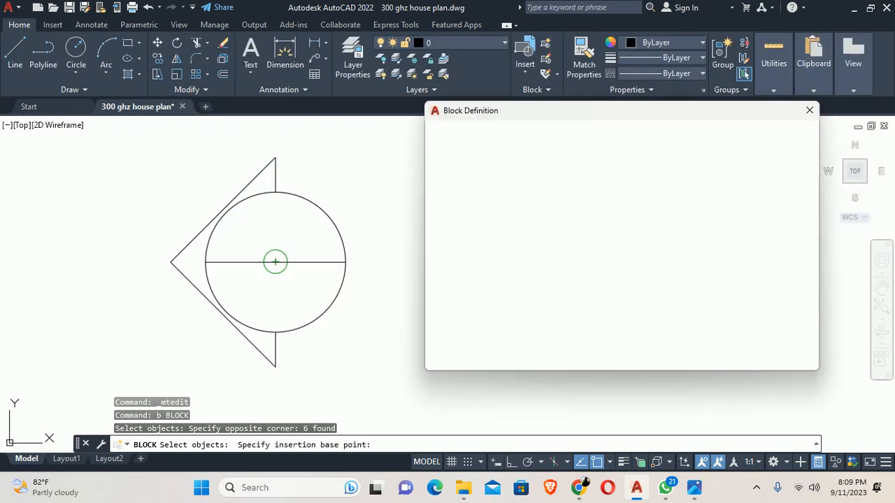
pyautogui.click(685, 354)
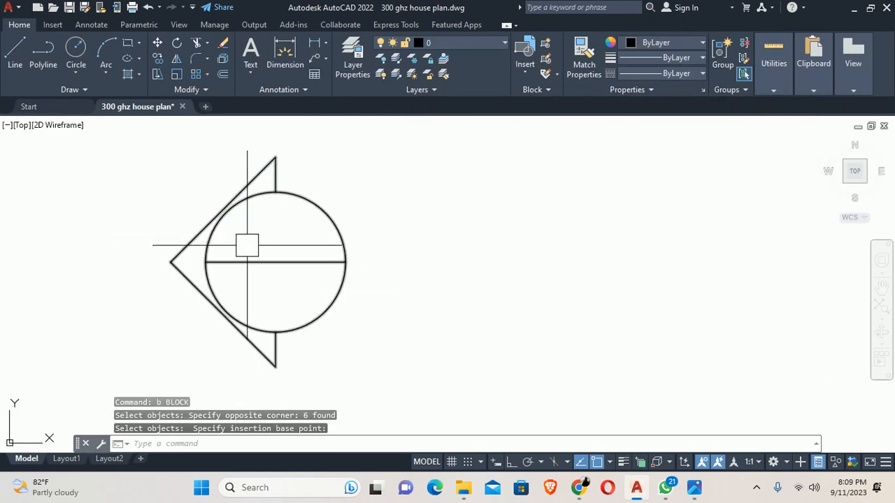
# - Open the "section catalog" block definition in the Block Editor
pyautogui.scroll(-2, 269, 200)
pyautogui.click(304, 216)
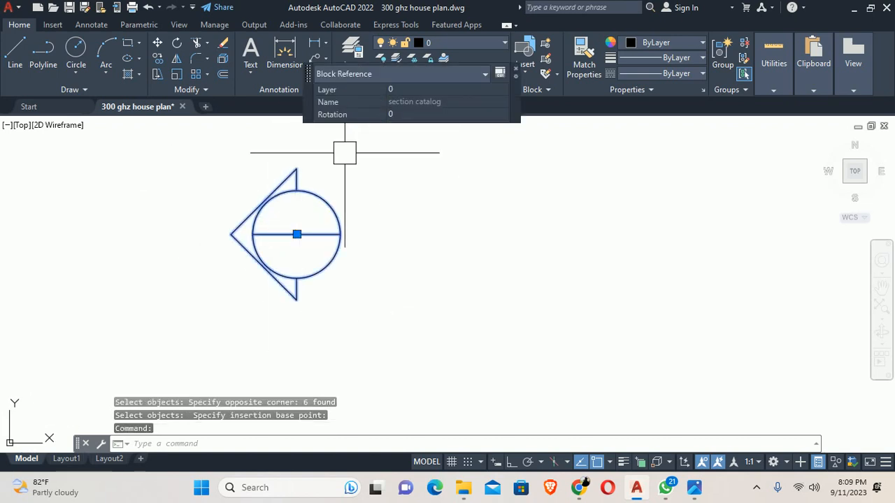
pyautogui.doubleClick(345, 232)
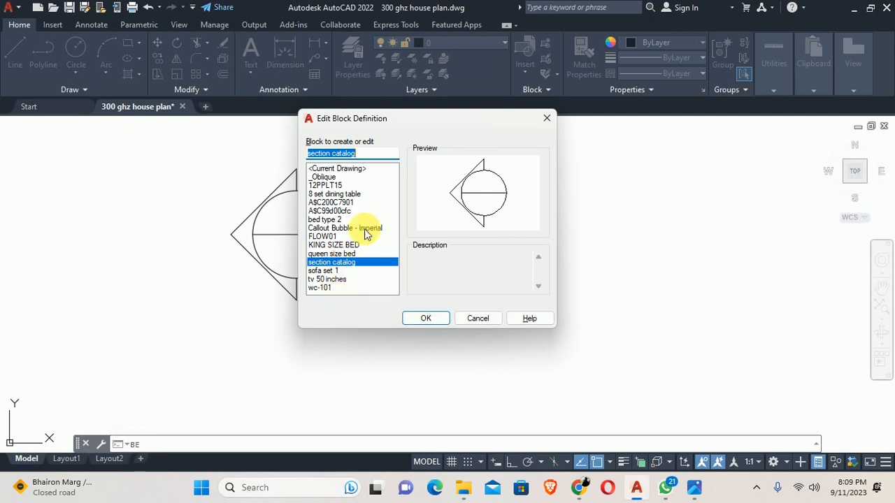
pyautogui.click(412, 316)
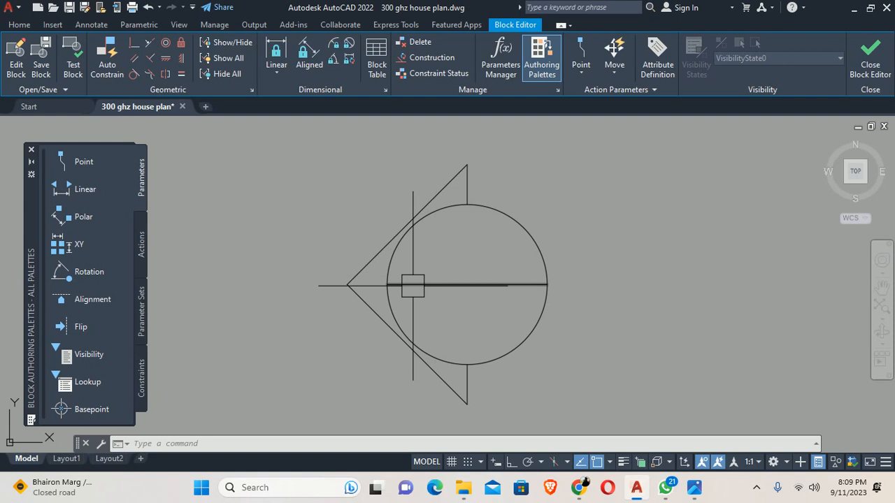
pyautogui.moveTo(451, 273); pyautogui.dragTo(381, 282, button='middle')
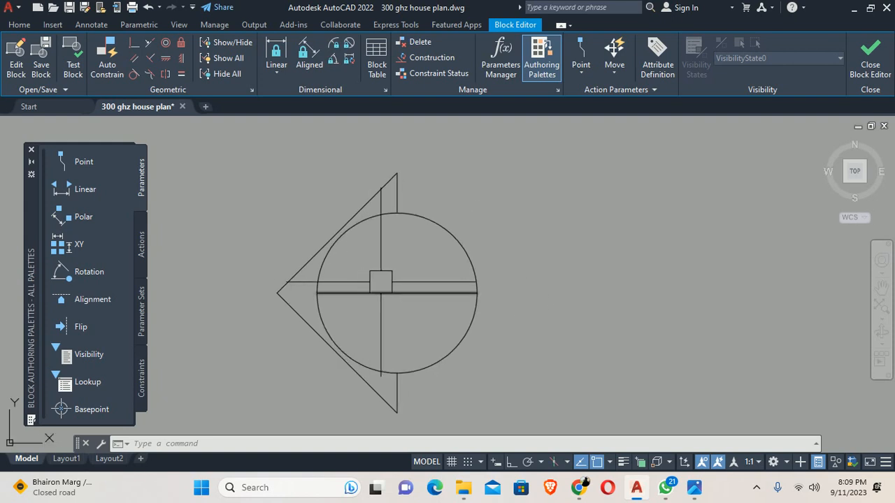
pyautogui.scroll(2, 381, 280)
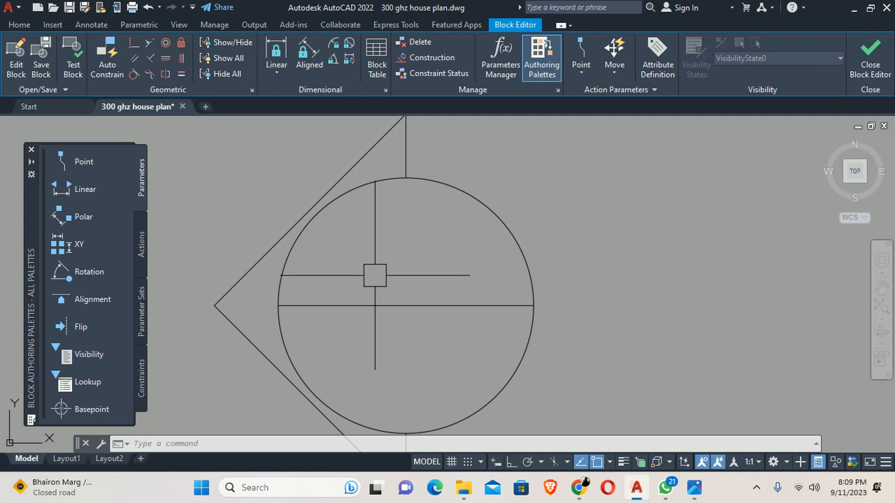
pyautogui.write('t')
pyautogui.press('Return')
pyautogui.press('Escape')
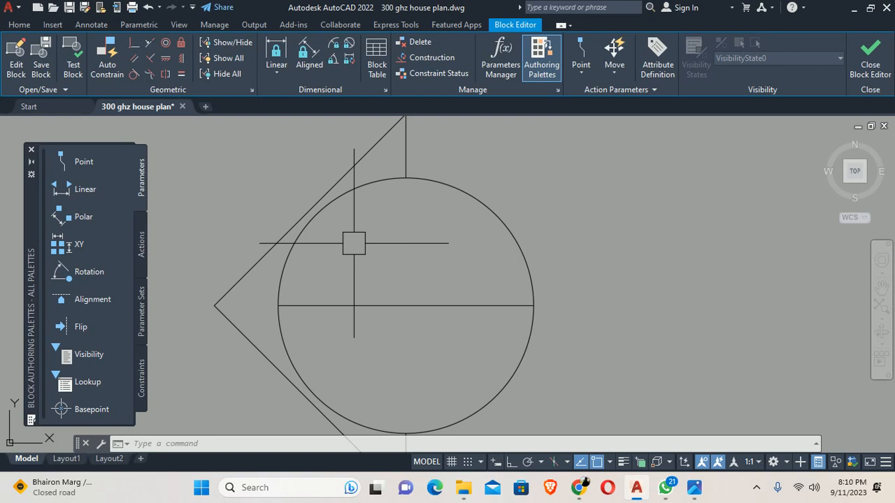
pyautogui.write('t')
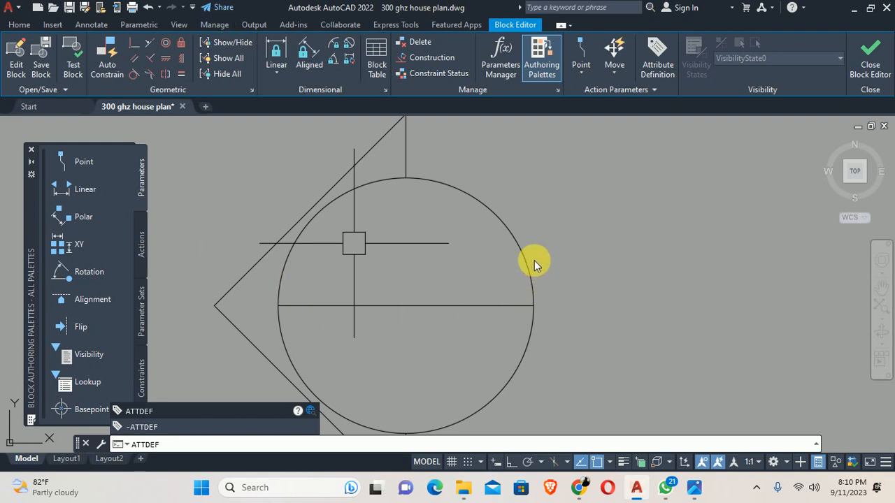
pyautogui.click(141, 428)
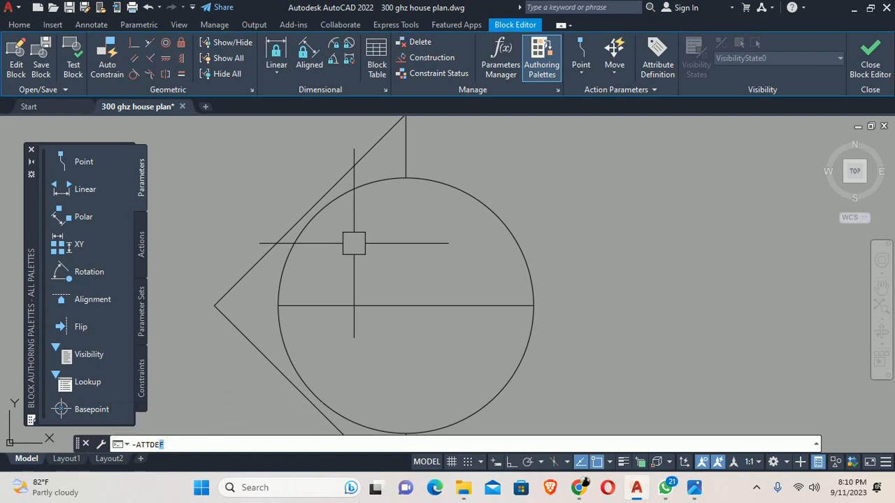
pyautogui.press('Escape')
pyautogui.scroll(-2, 327, 276)
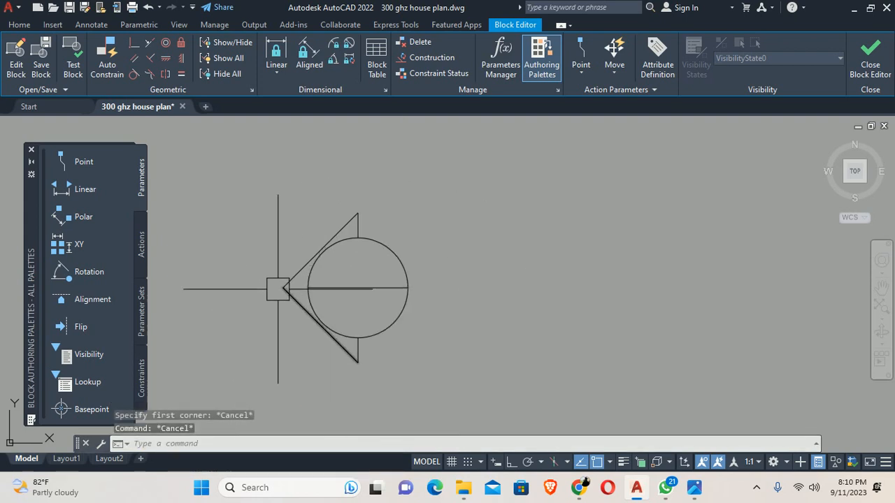
# - Start a new attribute definition for the callout block, keeping the symbol in view beside the dialog
pyautogui.click(661, 61)
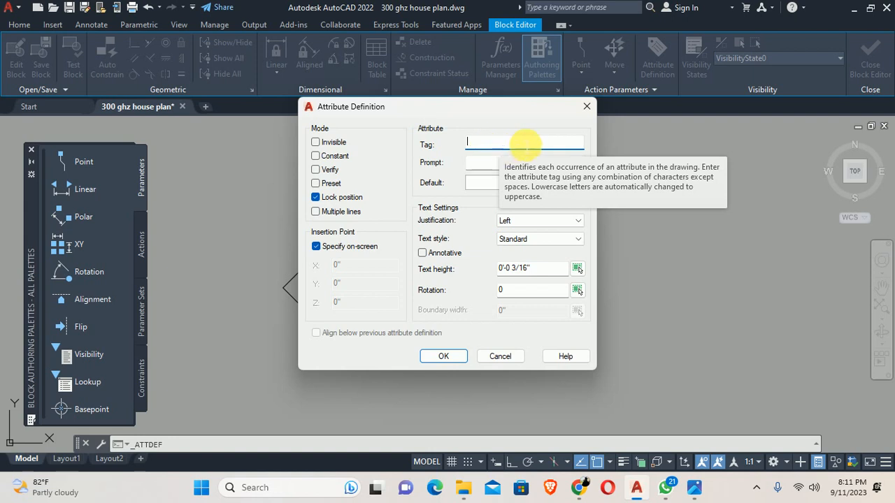
pyautogui.moveTo(410, 112); pyautogui.dragTo(480, 149)
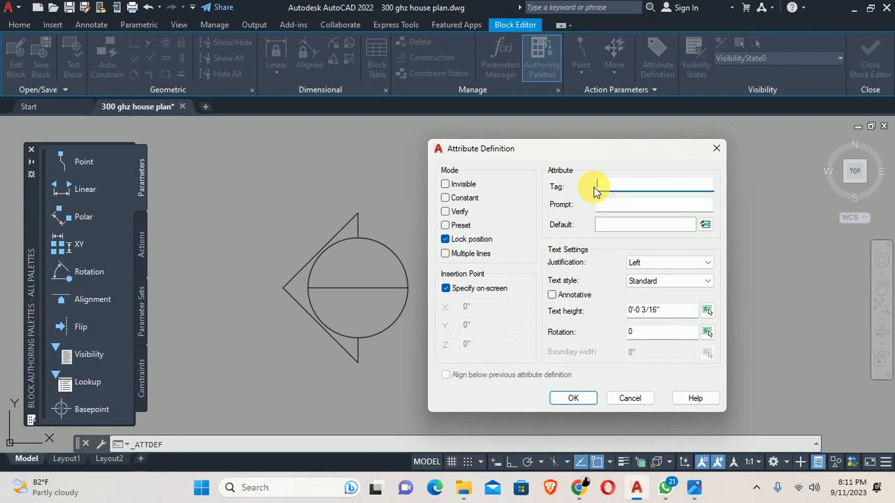
# - Try attribute tags that contain a space, first "space name" and then "a b"
pyautogui.write('space name')
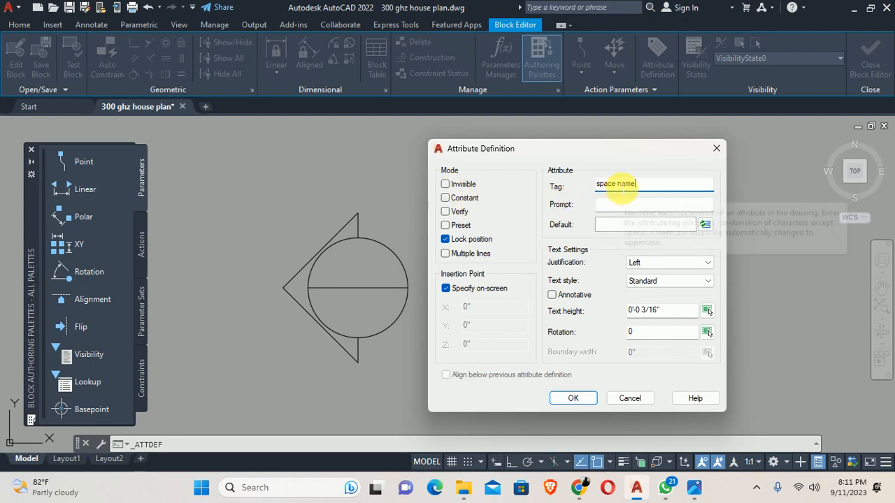
pyautogui.click(616, 184)
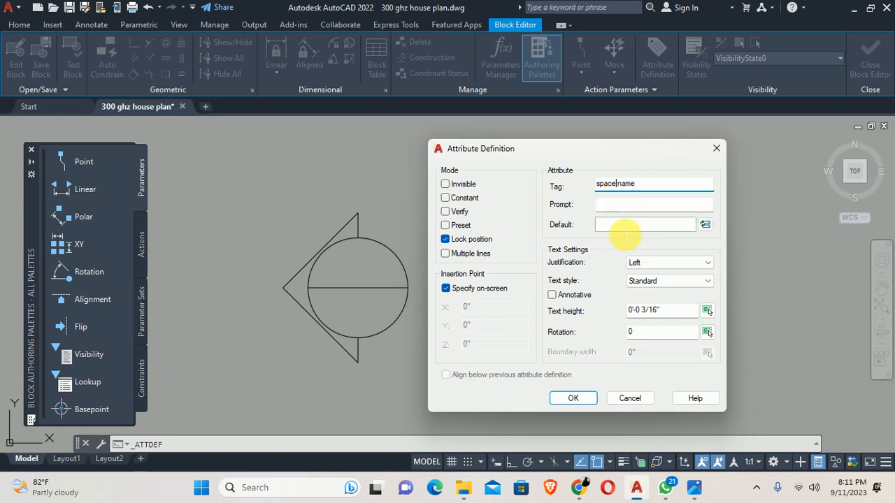
pyautogui.doubleClick(647, 187)
pyautogui.press('BackSpace')
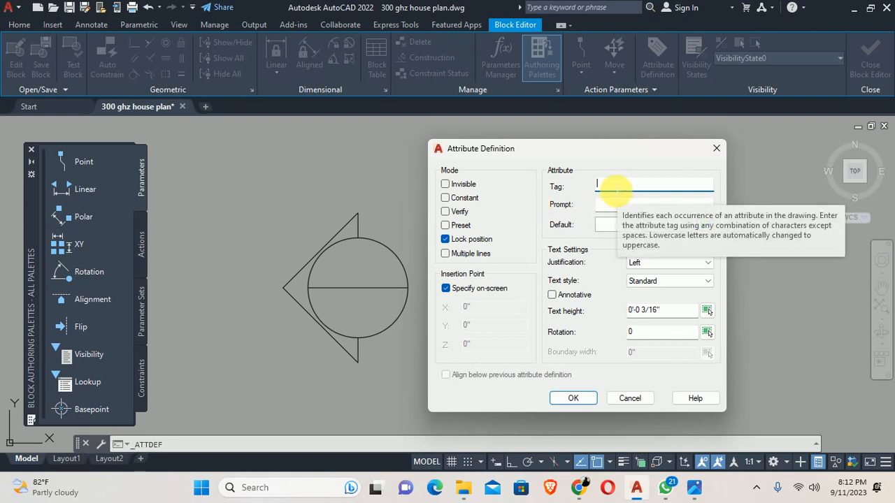
pyautogui.write('a b')
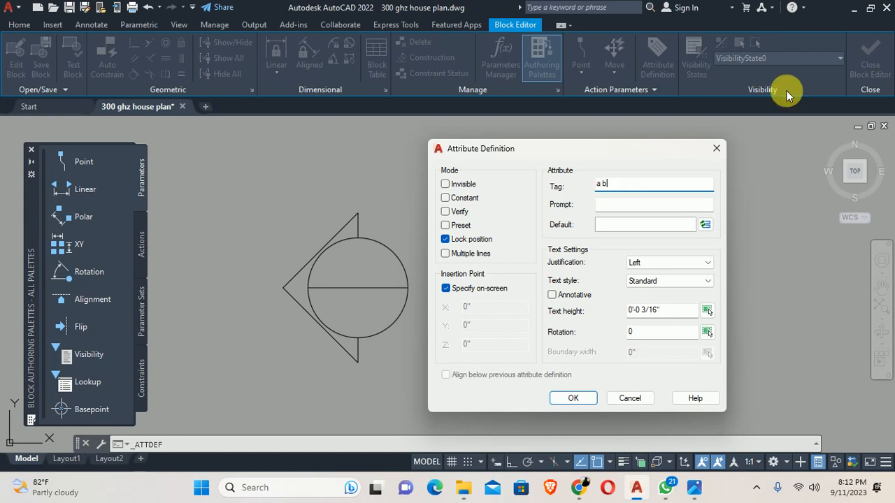
pyautogui.click(624, 208)
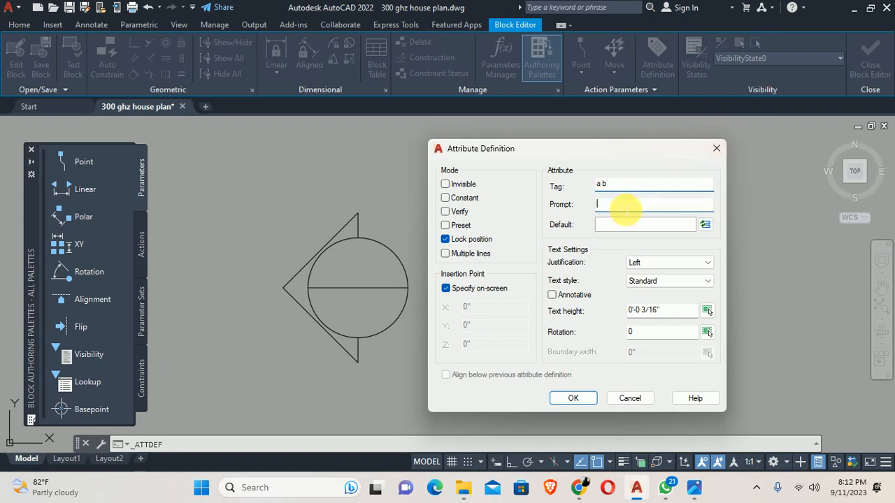
pyautogui.click(574, 401)
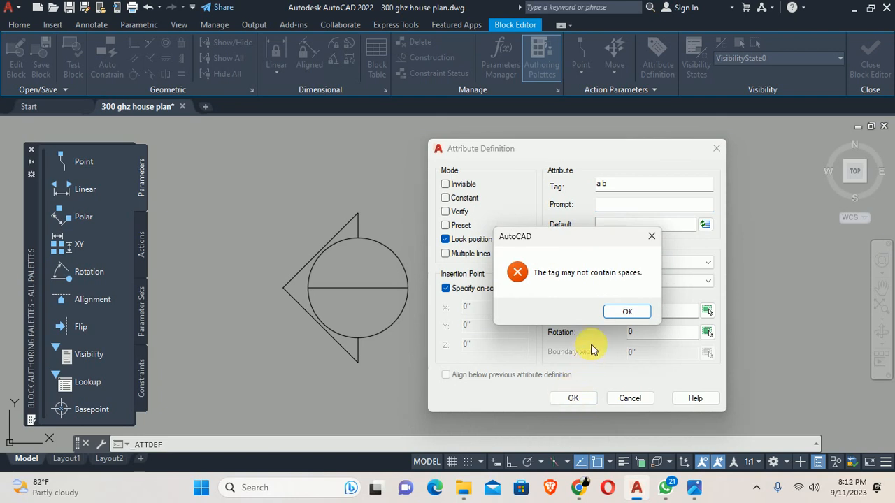
pyautogui.click(627, 313)
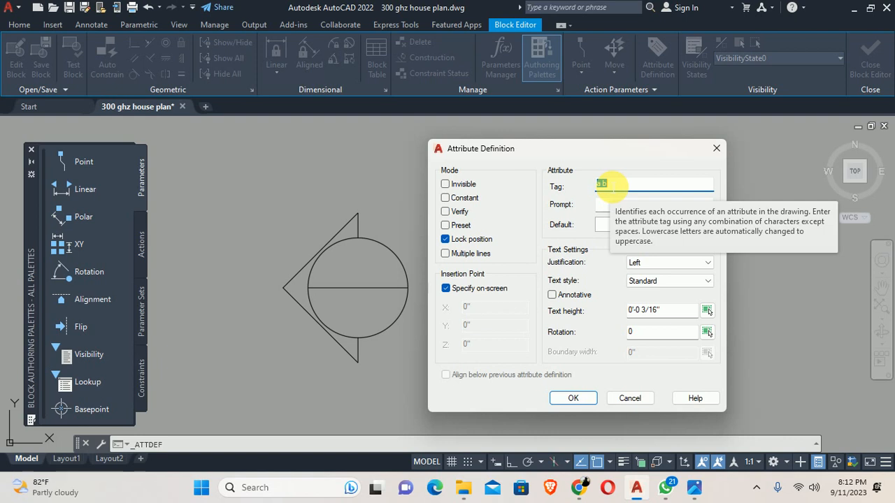
# - Set the attribute's tag to "nameofspace", the prompt to "enter the name of space or area for elevation or section" and the default to "XX"
pyautogui.write('nameof ')
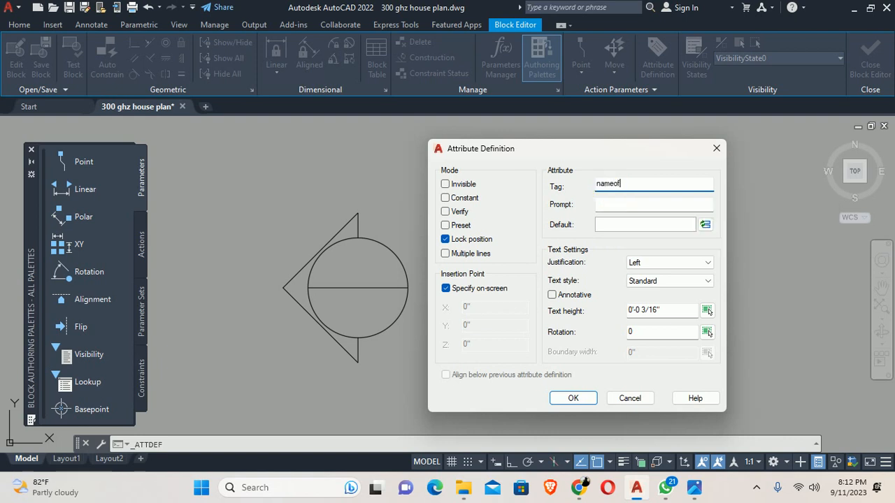
pyautogui.write('space')
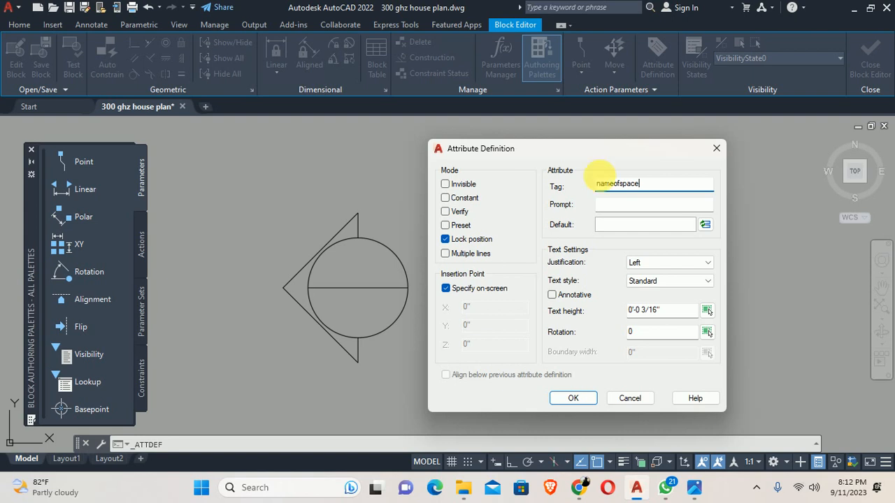
pyautogui.click(600, 204)
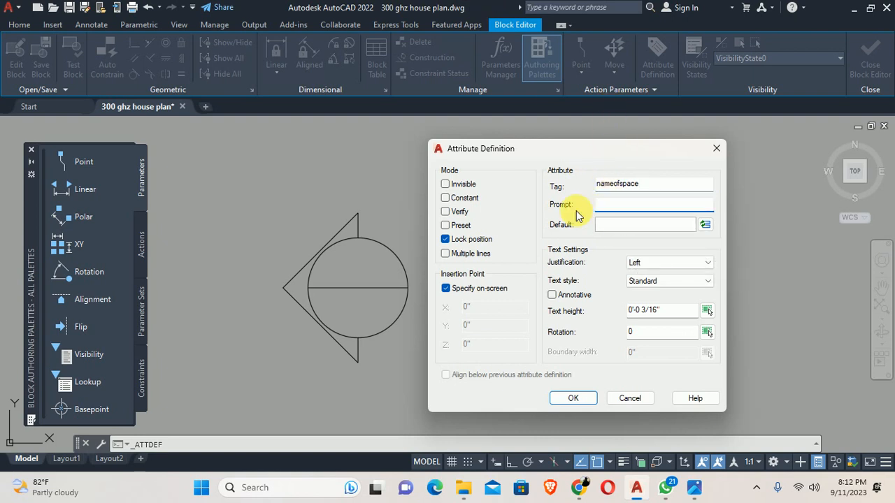
pyautogui.write('enter the name of space or area')
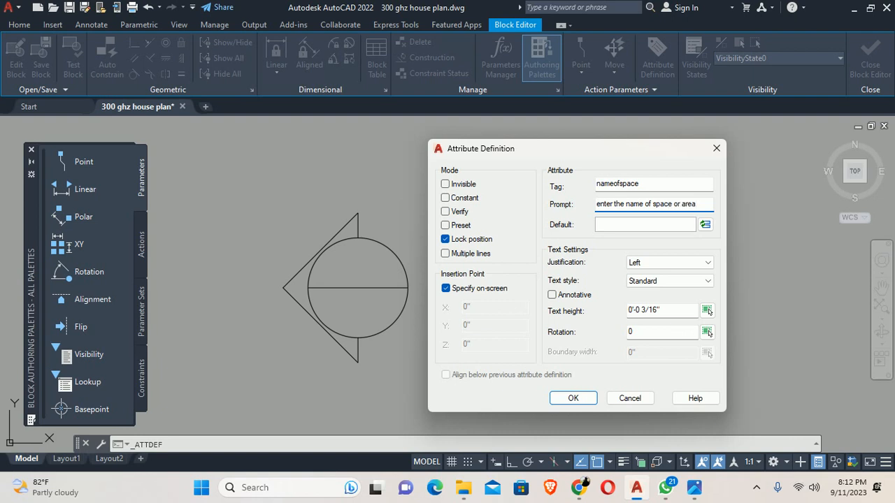
pyautogui.write(' for elevati')
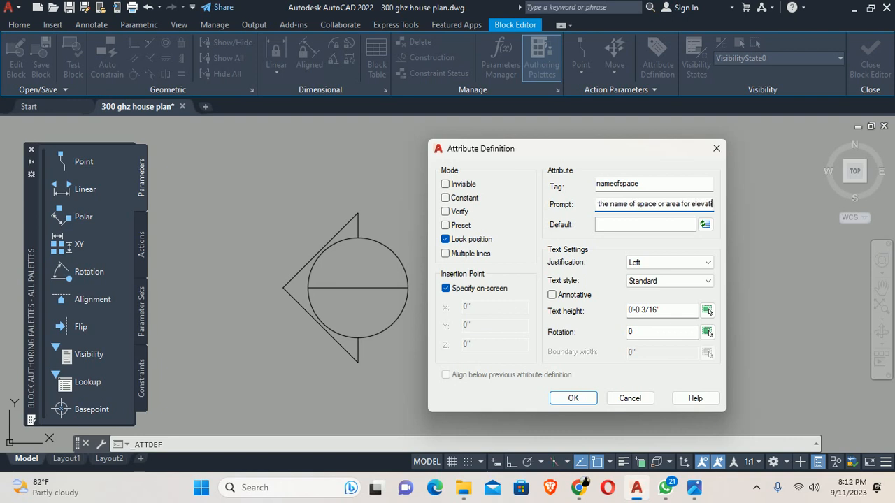
pyautogui.write('on ')
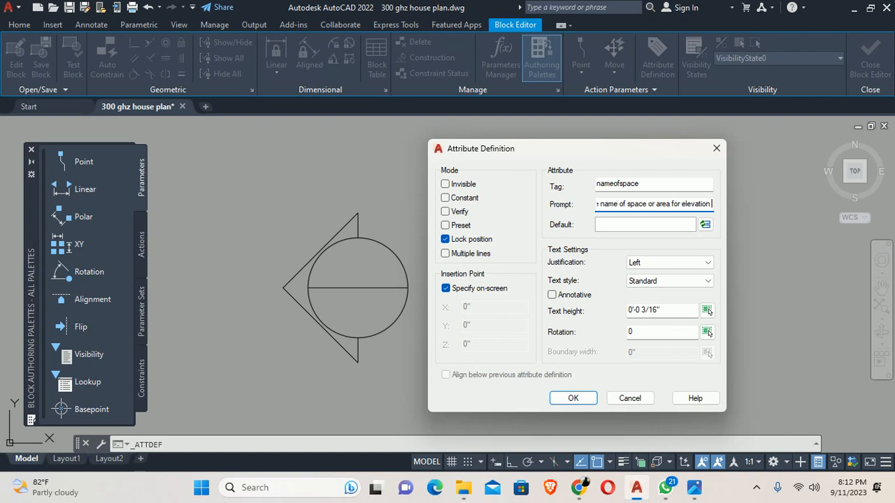
pyautogui.write('or section')
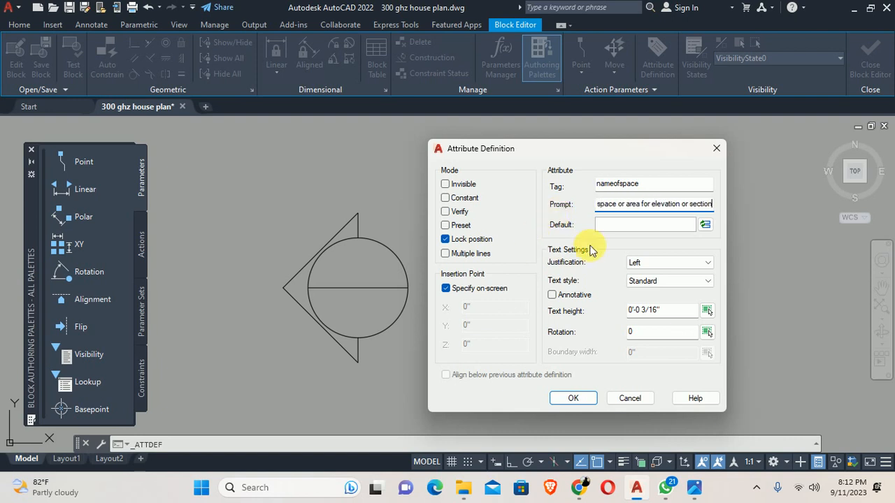
pyautogui.click(607, 225)
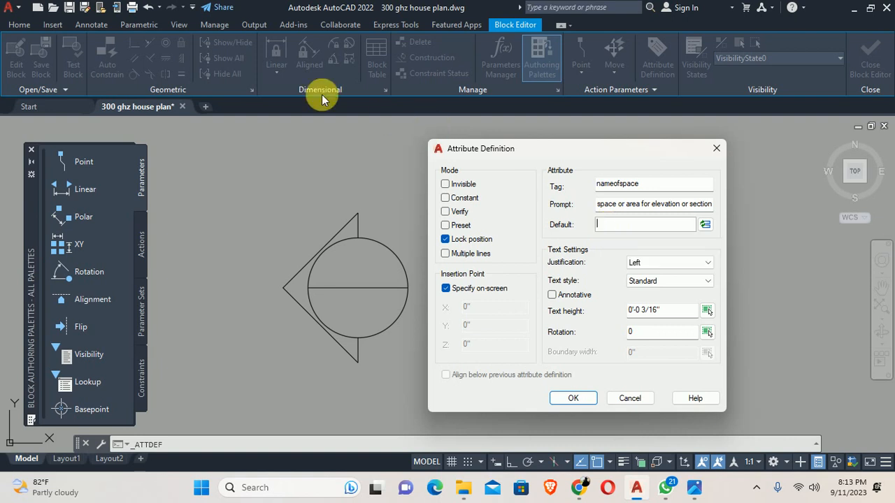
pyautogui.write('XX')
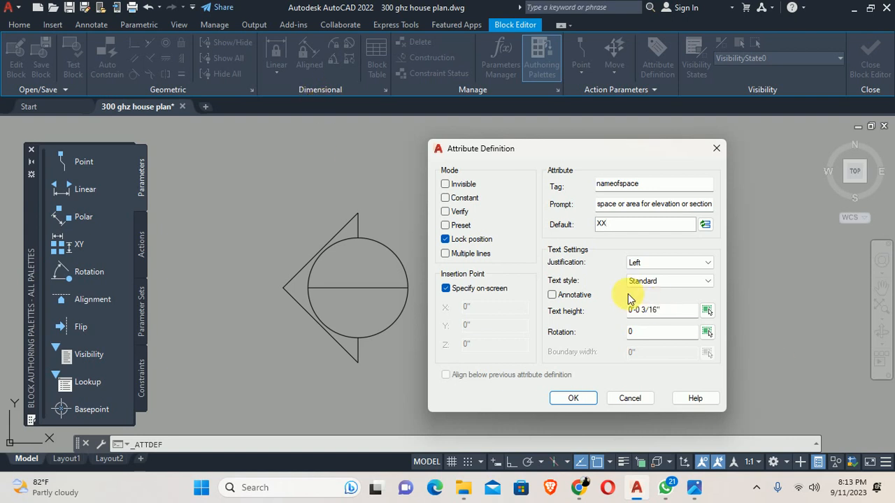
# - Give the attribute a 3" text height and Middle center justification, and place it at the midpoint of the circle's horizontal line
pyautogui.click(668, 313)
pyautogui.moveTo(667, 312); pyautogui.dragTo(629, 310)
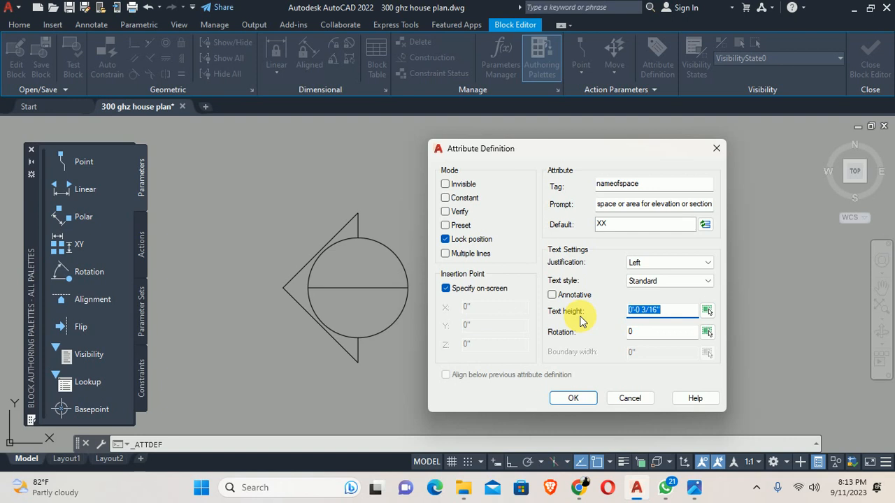
pyautogui.write('3')
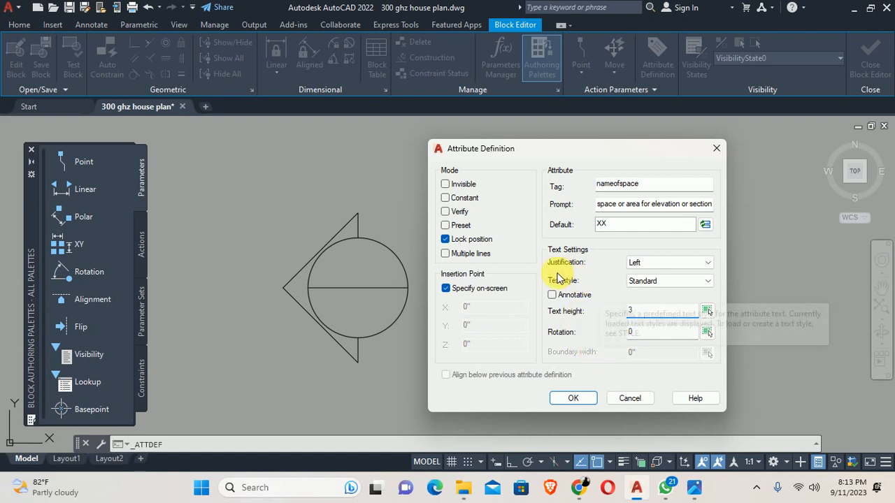
pyautogui.click(632, 262)
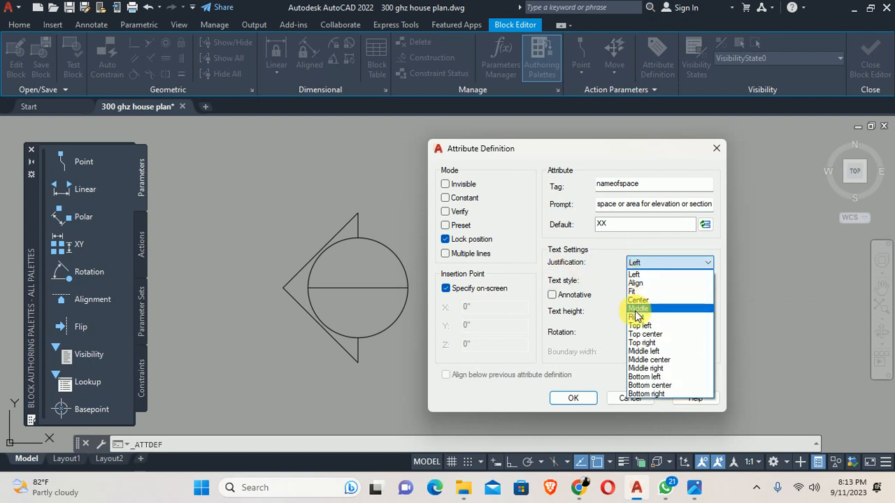
pyautogui.click(647, 360)
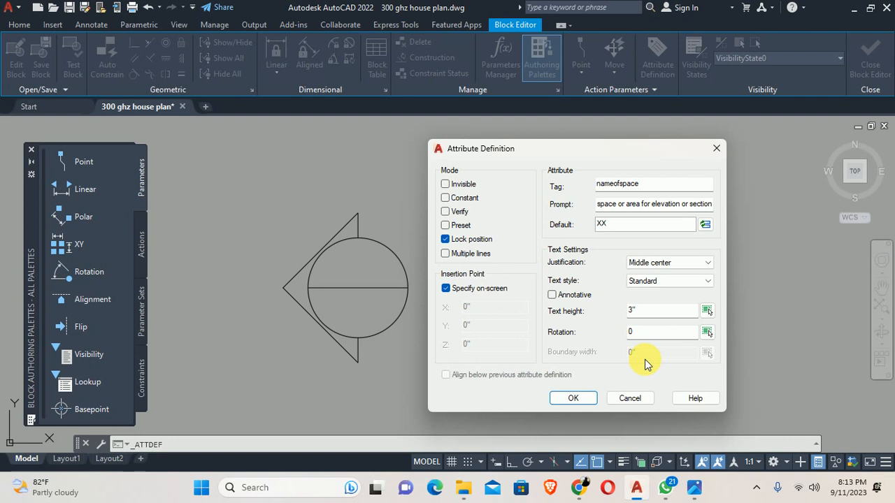
pyautogui.click(573, 398)
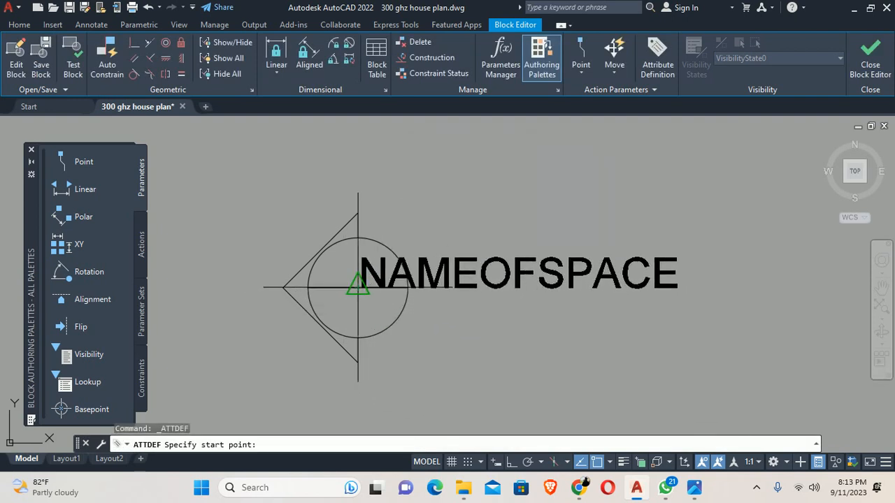
pyautogui.click(358, 287)
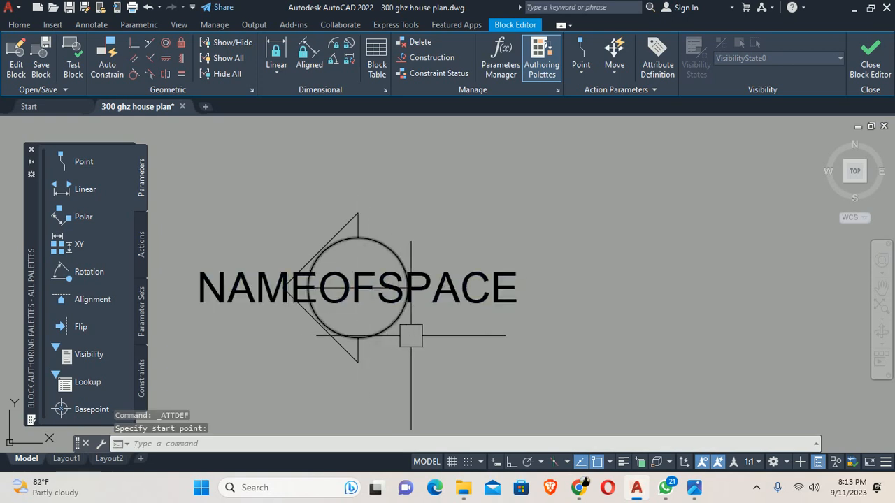
# - Move the NAMEOFSPACE attribute straight up about 2 1/4" into the upper half of the circle with Ortho on
pyautogui.moveTo(420, 330); pyautogui.dragTo(452, 363, button='middle')
pyautogui.write('m')
pyautogui.press('Return')
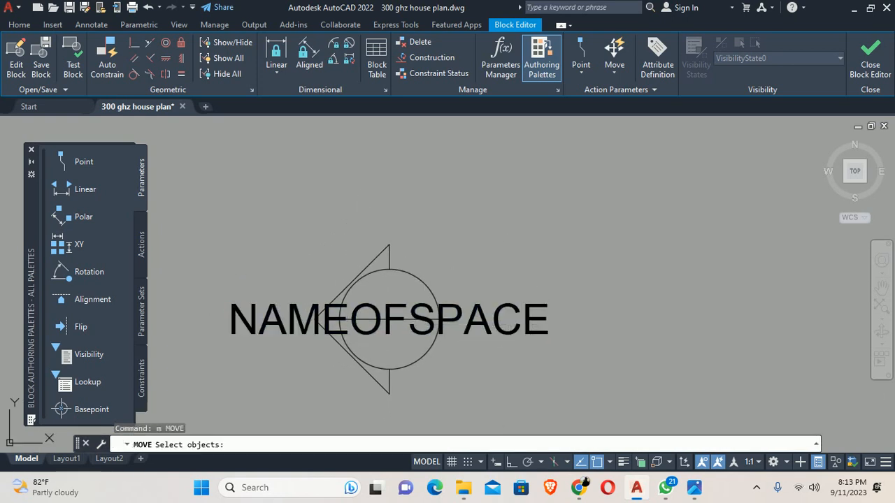
pyautogui.click(512, 320)
pyautogui.press('Return')
pyautogui.click(490, 288)
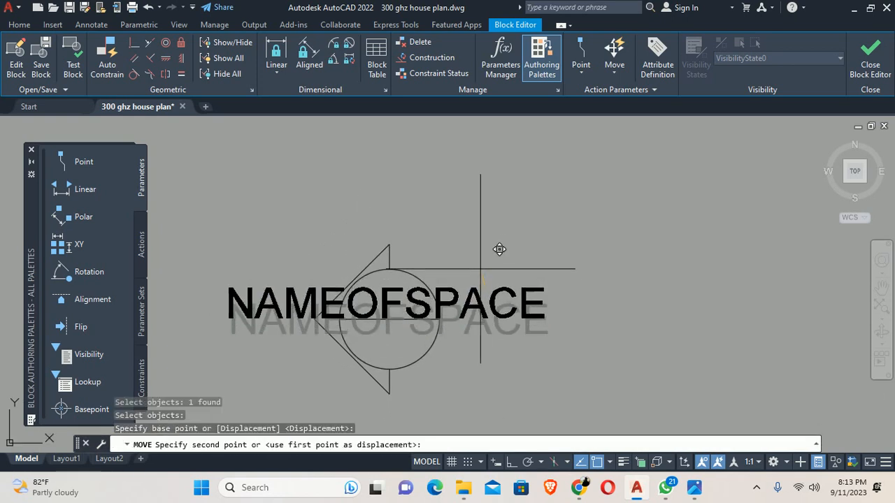
pyautogui.press('F8')
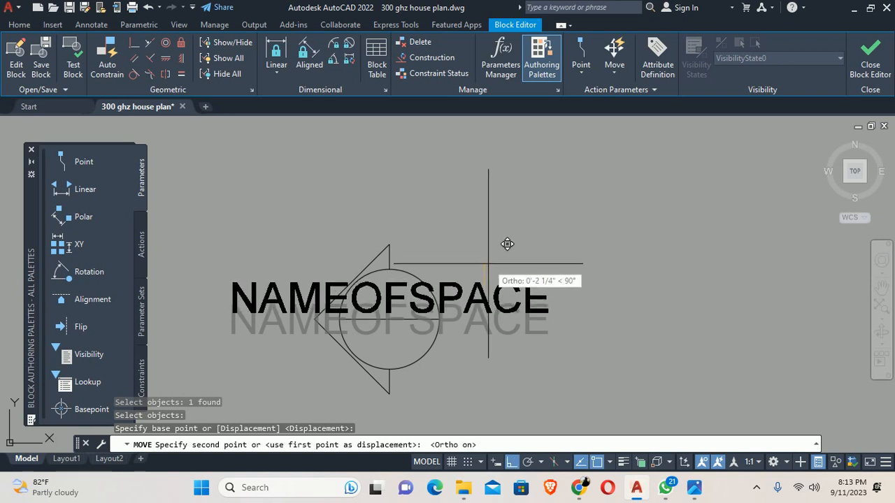
pyautogui.click(488, 264)
pyautogui.press('Escape')
pyautogui.press('Escape')
# - Try a text height of 2.5" for the NAMEOFSPACE attribute and settle on 2"
pyautogui.click(456, 297)
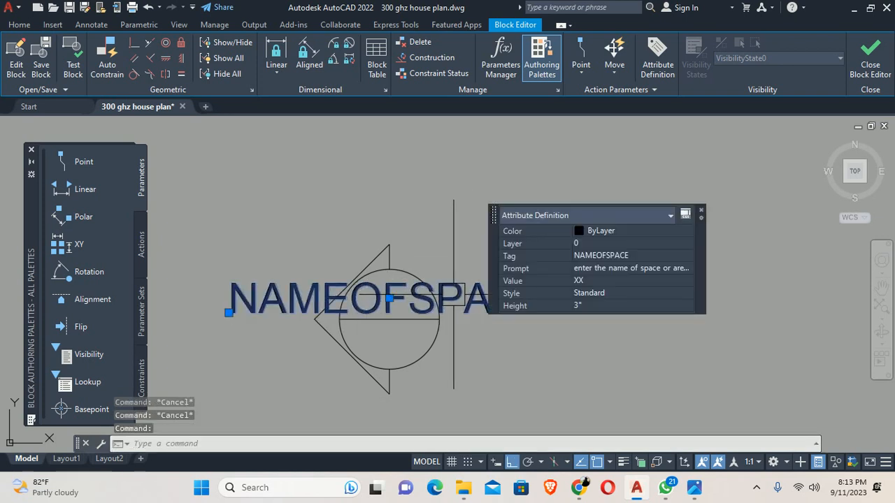
pyautogui.click(622, 306)
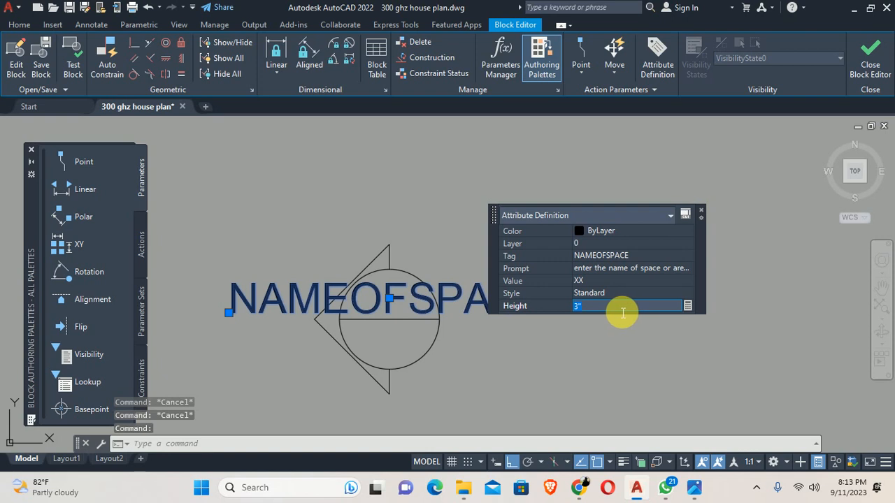
pyautogui.write('2.5')
pyautogui.press('Return')
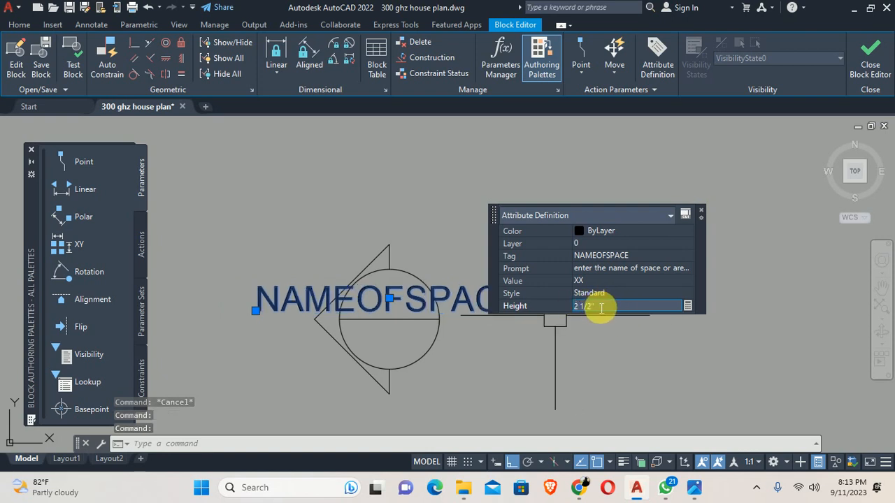
pyautogui.write('2')
pyautogui.press('Return')
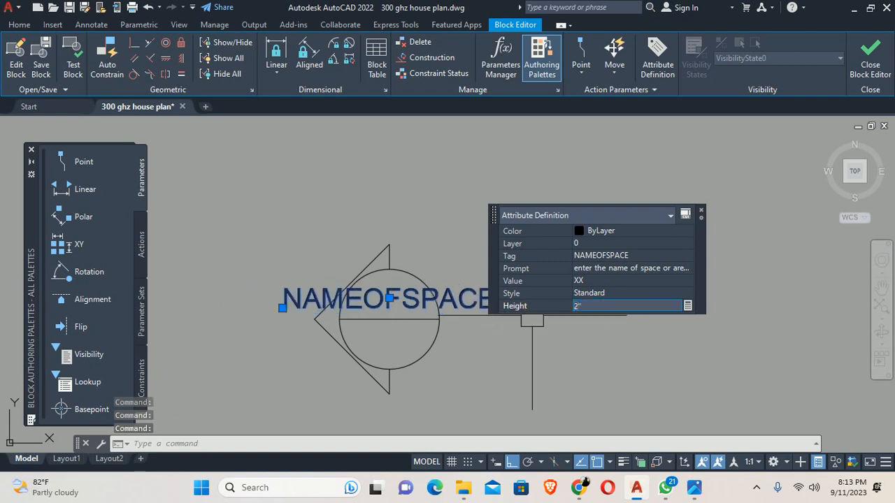
pyautogui.press('Escape')
pyautogui.press('Escape')
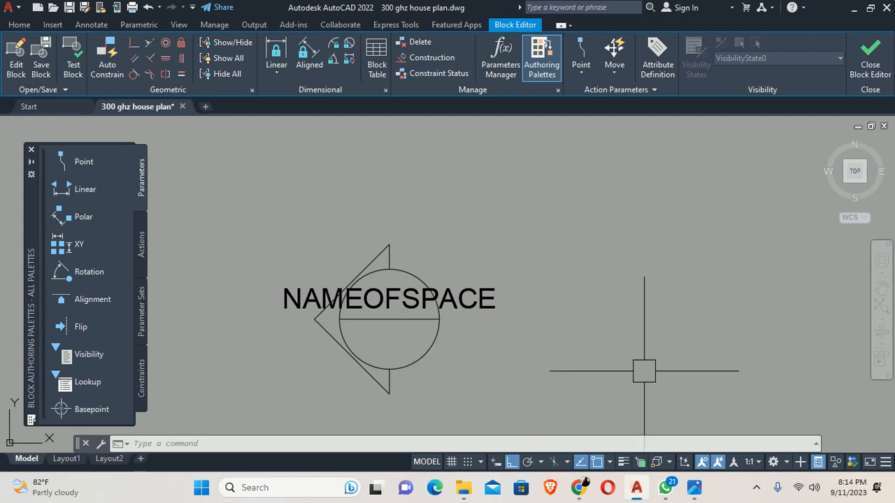
# - Set the NAMEOFSPACE attribute's text height to 1.5"
pyautogui.click(480, 309)
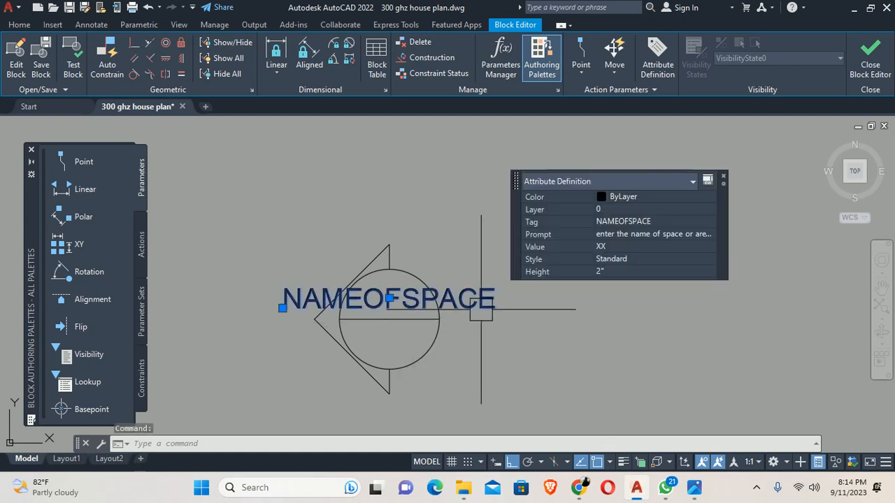
pyautogui.click(635, 272)
pyautogui.write('1.5')
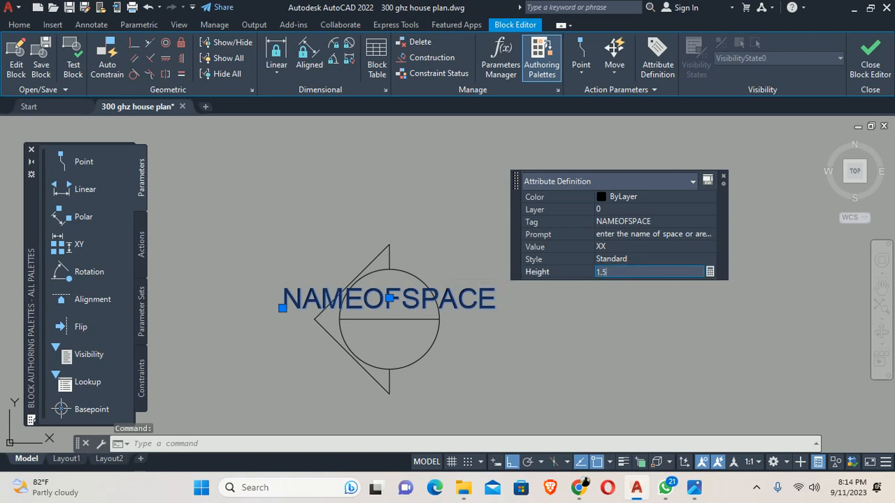
pyautogui.press('Return')
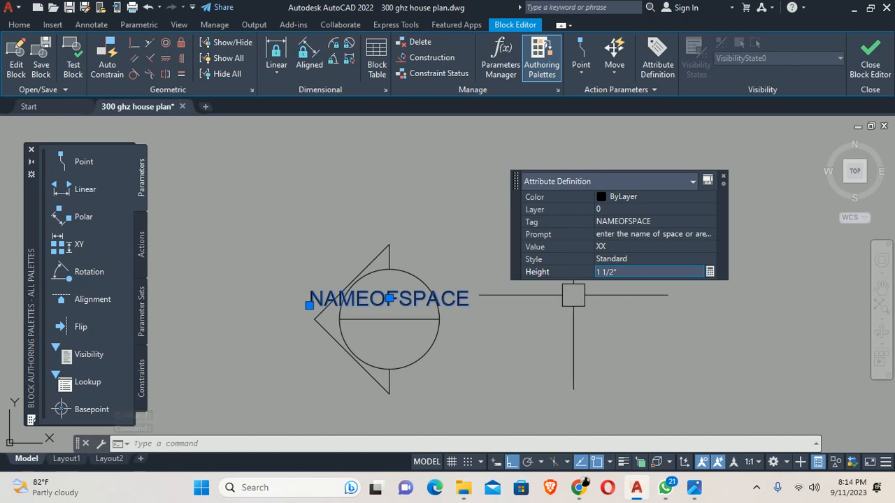
pyautogui.click(629, 272)
pyautogui.click(513, 329)
pyautogui.press('Escape')
pyautogui.press('Escape')
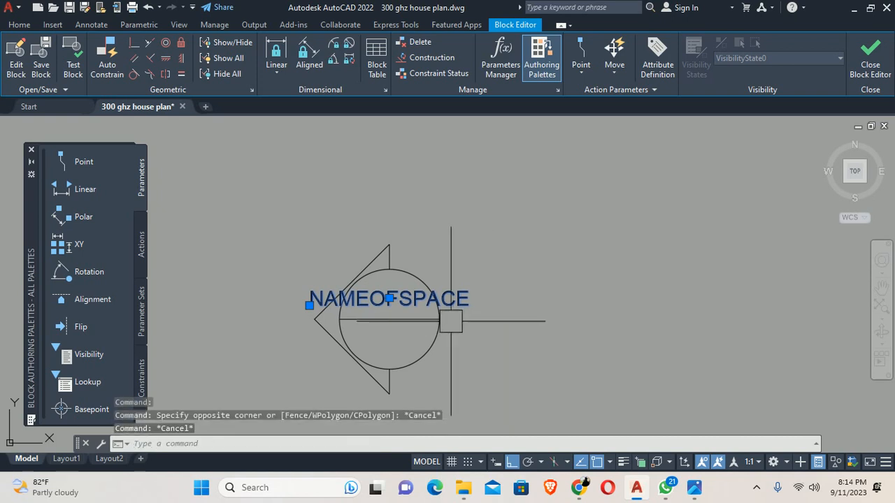
# - Start a second attribute definition with ATTDEF and set its tag to "elevationname"
pyautogui.moveTo(379, 299); pyautogui.dragTo(409, 224, button='middle')
pyautogui.scroll(2, 441, 222)
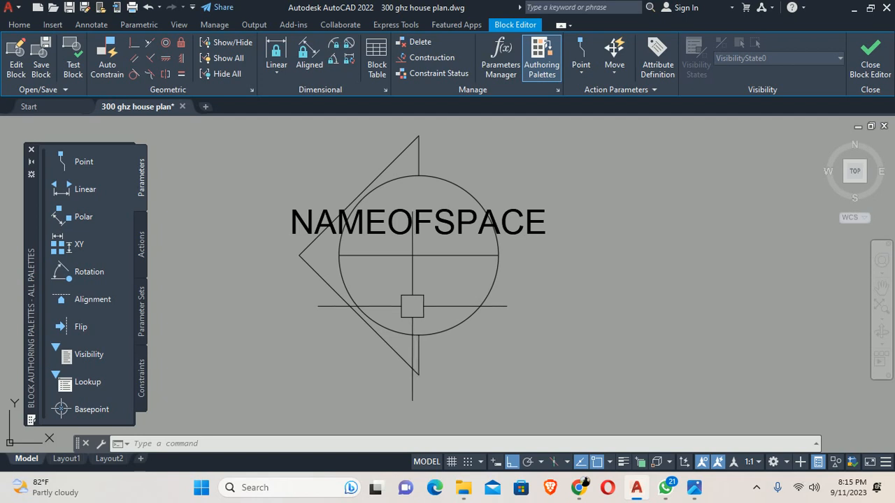
pyautogui.write('a')
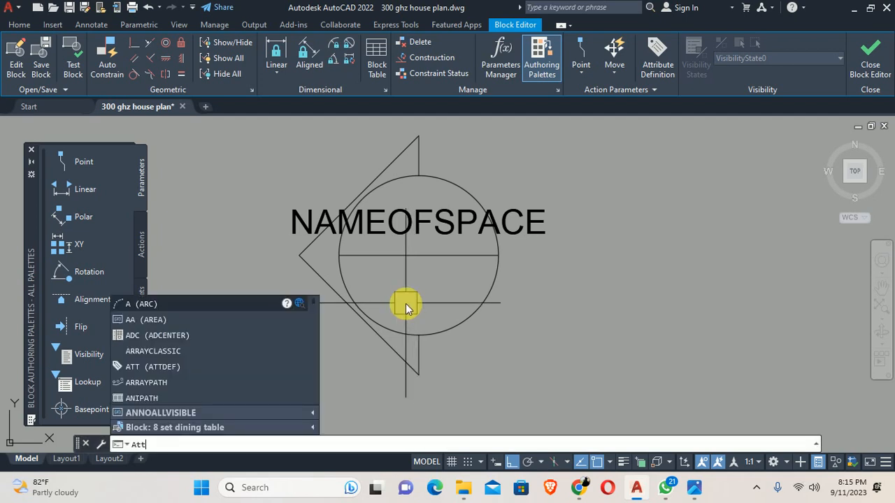
pyautogui.write('ttdevf')
pyautogui.press('BackSpace')
pyautogui.press('BackSpace')
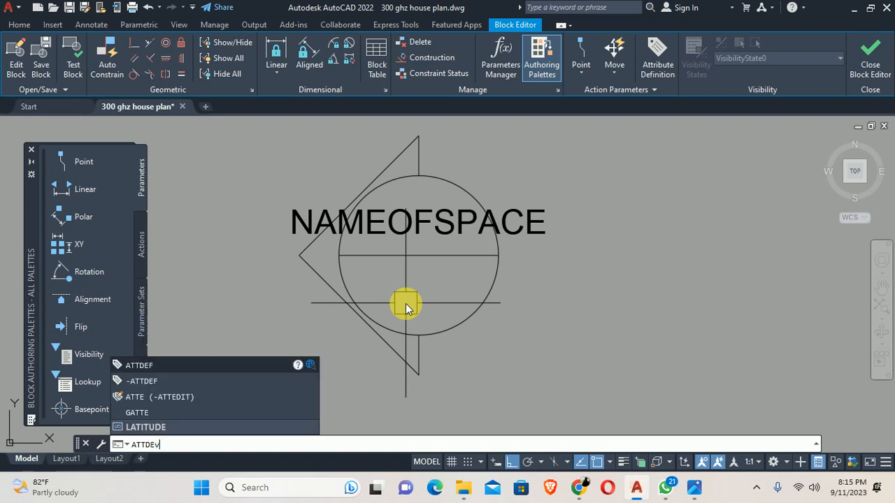
pyautogui.write('f')
pyautogui.press('Return')
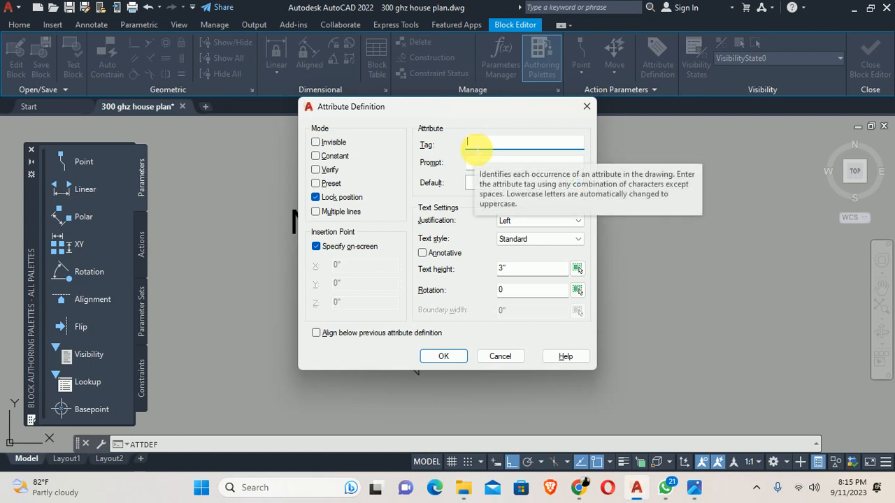
pyautogui.write('elevati')
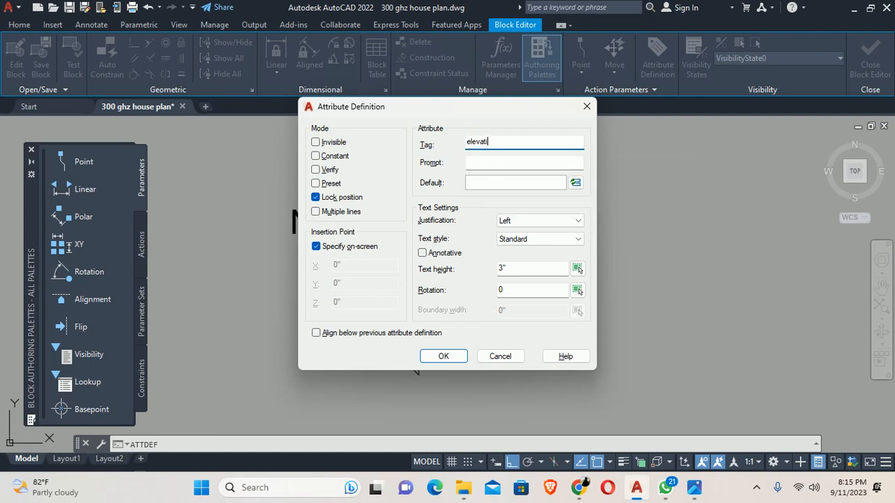
pyautogui.write('on anotatio')
pyautogui.write('n')
pyautogui.write(' n')
pyautogui.write('o')
pyautogui.press('Left')
pyautogui.press('Left')
pyautogui.press('BackSpace')
pyautogui.hotkey('ctrl', 'Left')
pyautogui.press('BackSpace')
pyautogui.press('Delete')
pyautogui.press('Delete')
pyautogui.press('Delete')
pyautogui.press('Delete')
pyautogui.press('Delete')
pyautogui.press('Delete')
pyautogui.press('Delete')
pyautogui.press('Delete')
pyautogui.press('Delete')
pyautogui.press('Delete')
pyautogui.press('Delete')
pyautogui.write('no')
pyautogui.press('BackSpace')
pyautogui.write('ame')
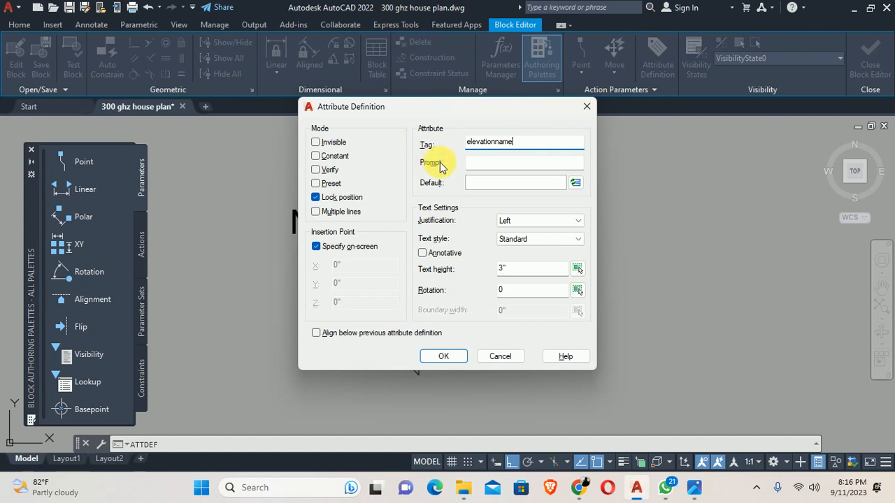
# - Set the new attribute's prompt to "enter the elvation anotation no" and its default value to "A"
pyautogui.click(470, 163)
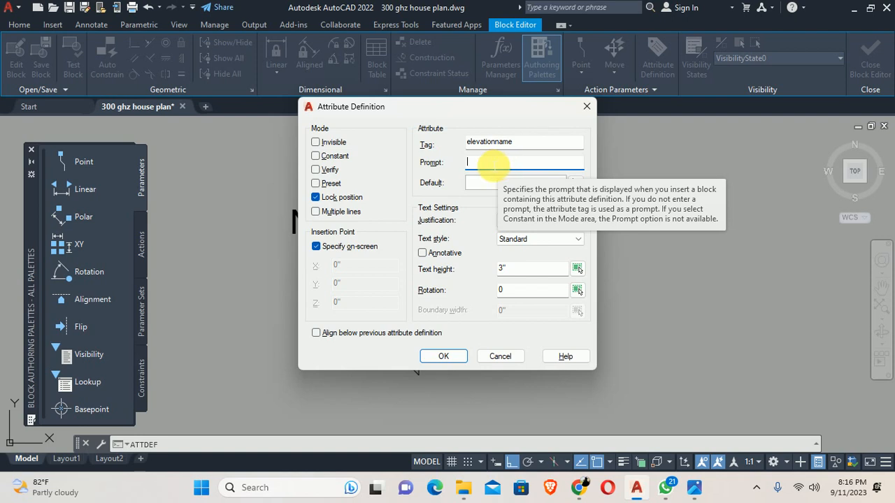
pyautogui.write('enter ')
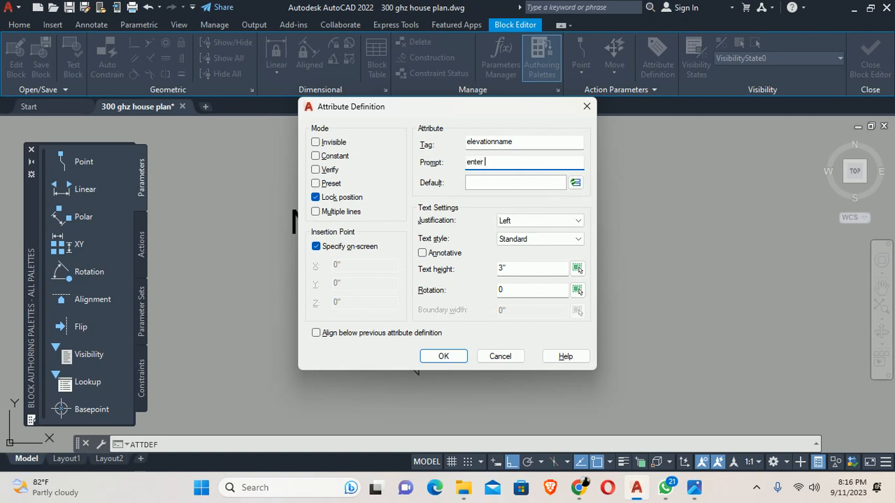
pyautogui.write('the elvation anotation no')
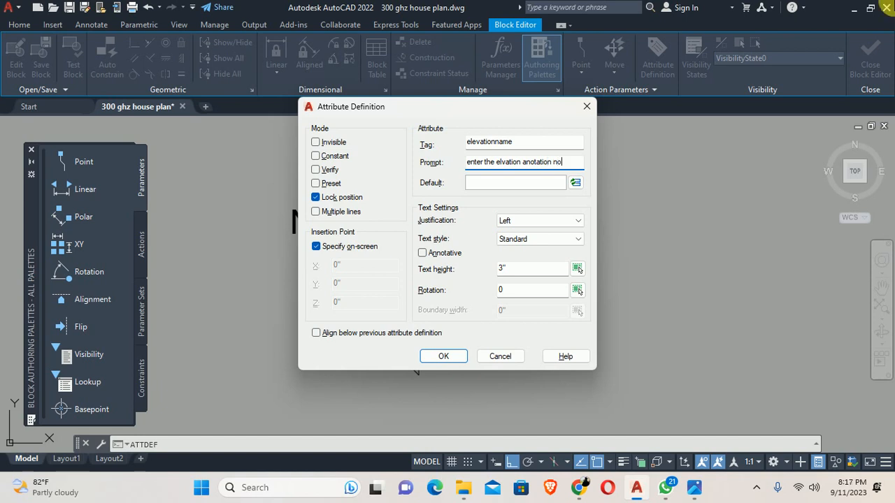
pyautogui.click(482, 186)
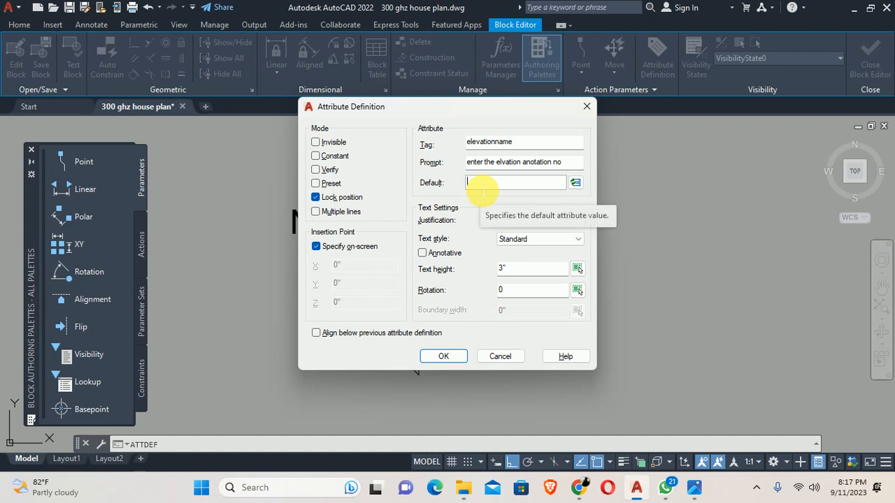
pyautogui.write('A')
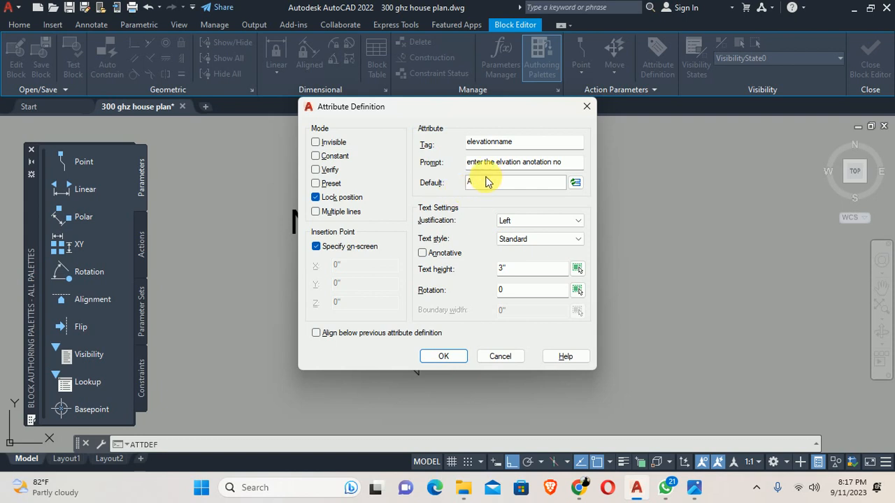
# - Give the attribute a 1.5" text height and Middle center justification, and place it at the midpoint of the circle's horizontal line
pyautogui.doubleClick(511, 269)
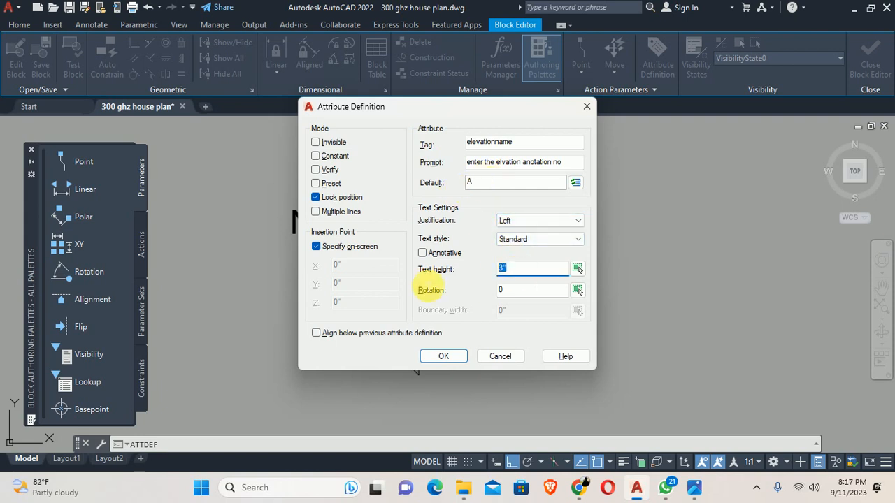
pyautogui.write('1.5')
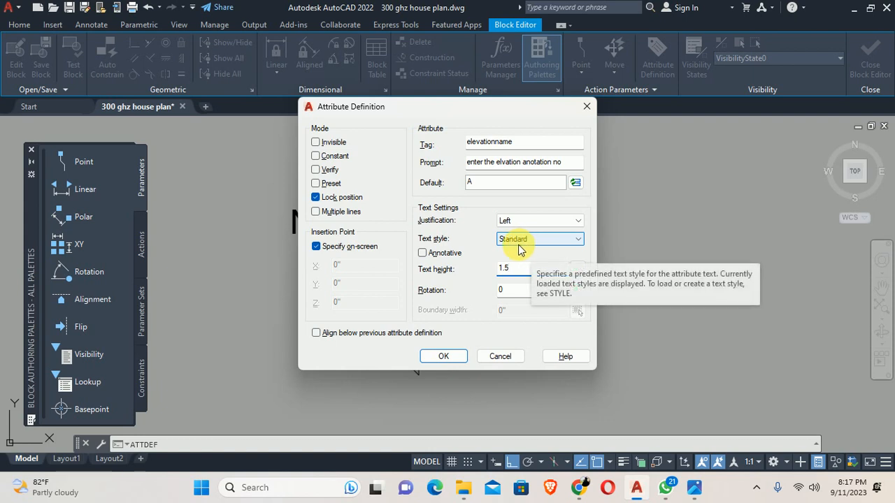
pyautogui.click(523, 222)
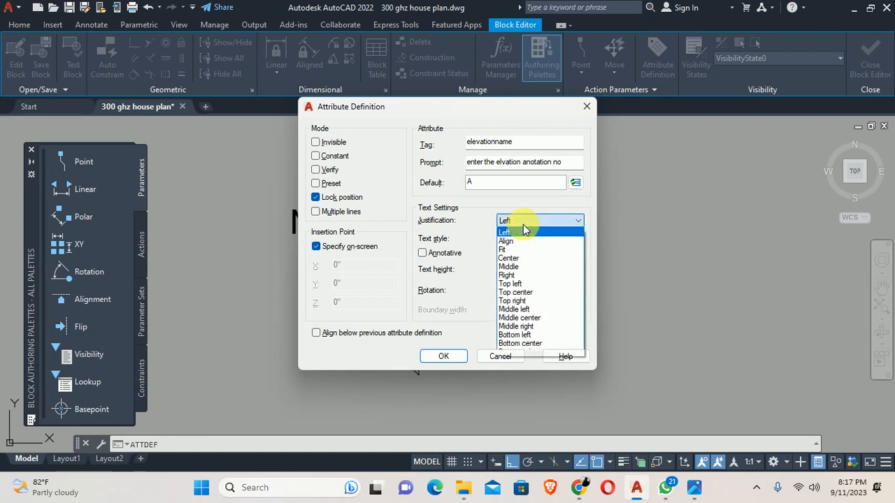
pyautogui.click(524, 320)
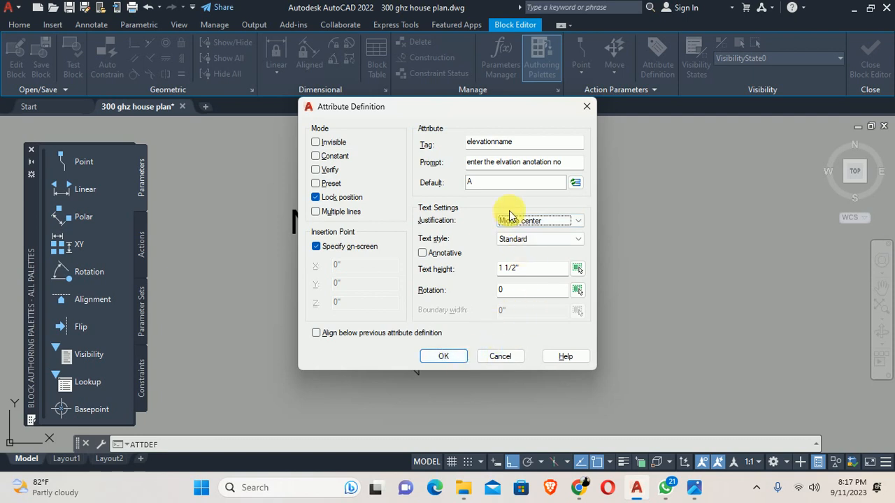
pyautogui.click(443, 355)
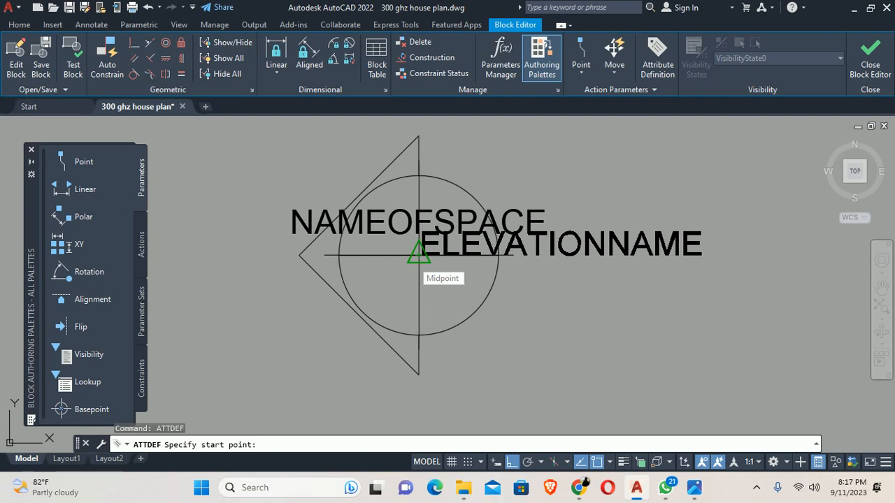
pyautogui.scroll(3, 419, 253)
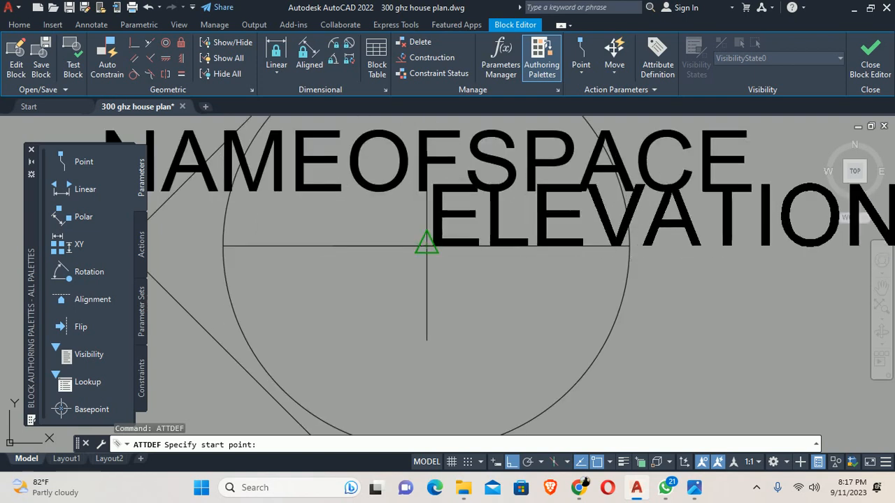
pyautogui.click(420, 251)
pyautogui.scroll(-5, 420, 251)
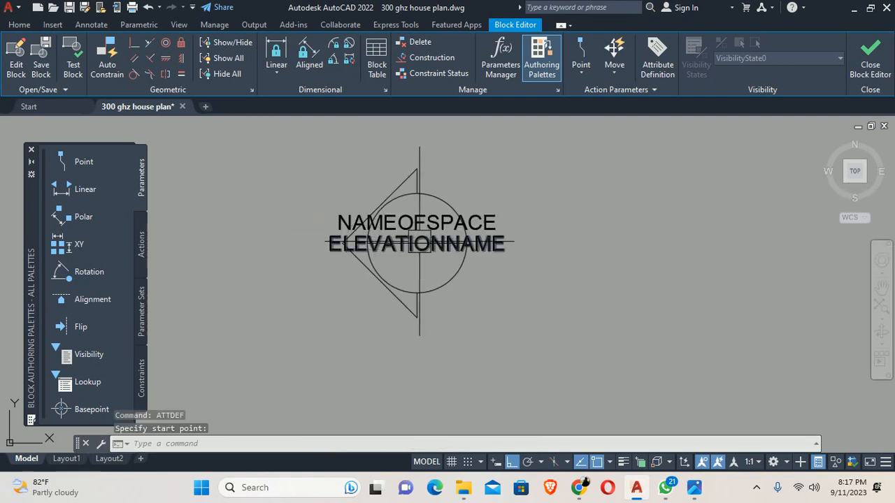
# - Move the ELEVATIONNAME attribute straight down 1.5" into the lower half of the circle
pyautogui.write('m')
pyautogui.press('Return')
pyautogui.click(472, 244)
pyautogui.press('Return')
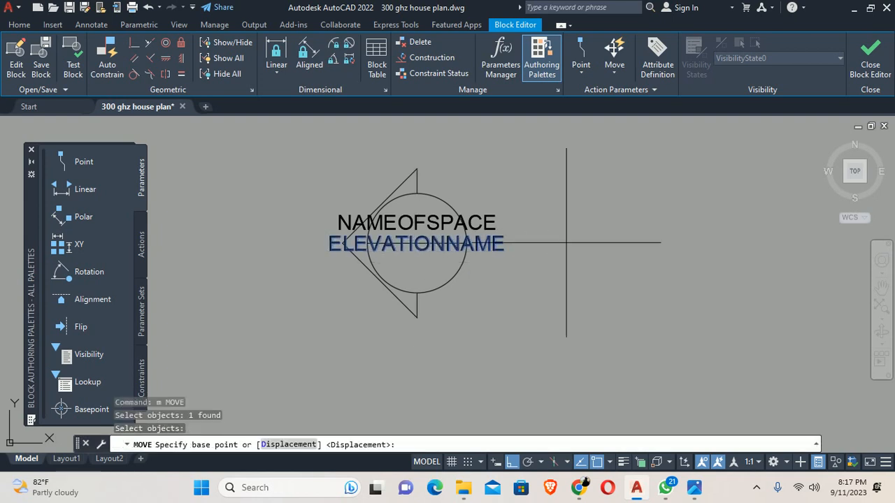
pyautogui.click(565, 242)
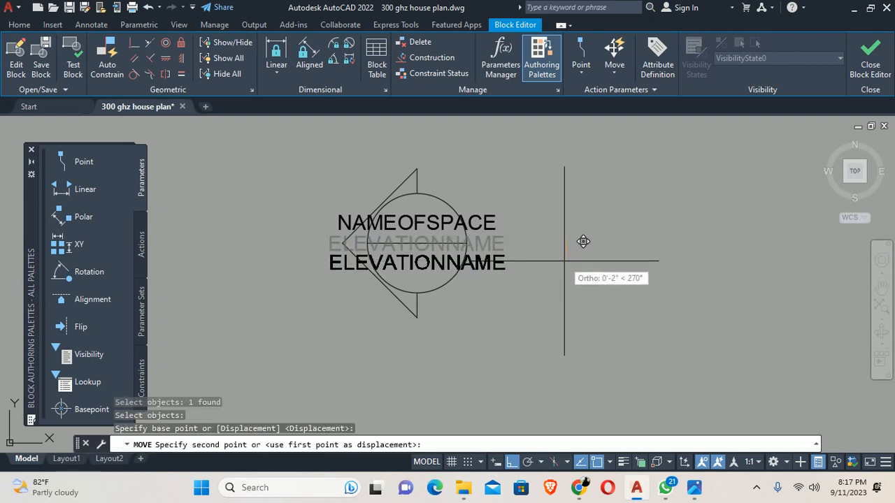
pyautogui.write('1.5')
pyautogui.press('Return')
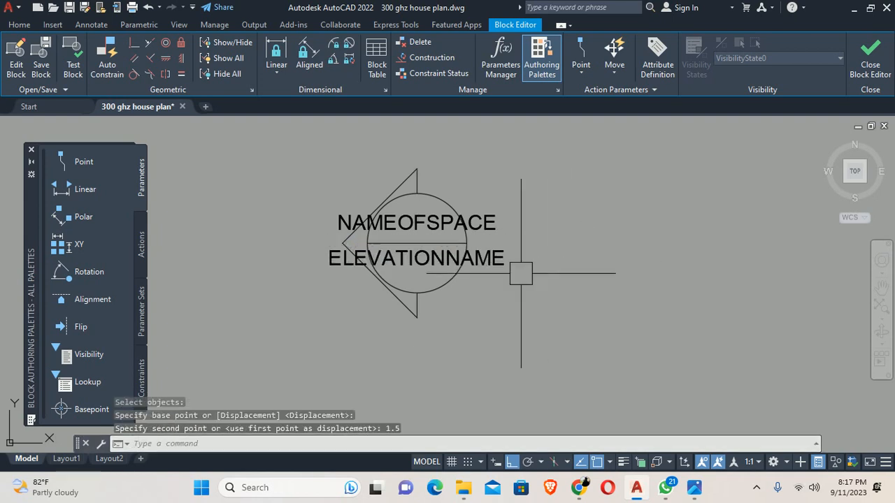
# - Move the ELEVATIONNAME attribute down another 0.5" within the lower half of the circle
pyautogui.scroll(2, 497, 259)
pyautogui.press('Return')
pyautogui.click(497, 256)
pyautogui.click(552, 244)
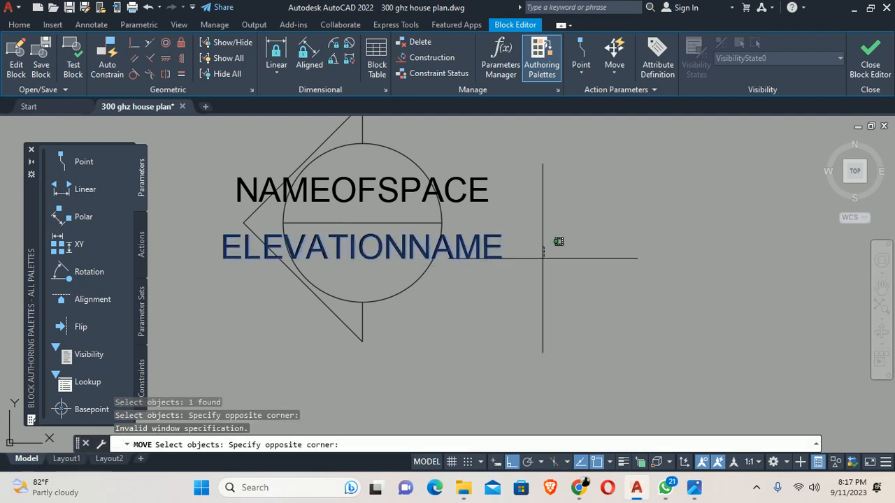
pyautogui.click(540, 269)
pyautogui.click(497, 255)
pyautogui.press('Return')
pyautogui.click(500, 258)
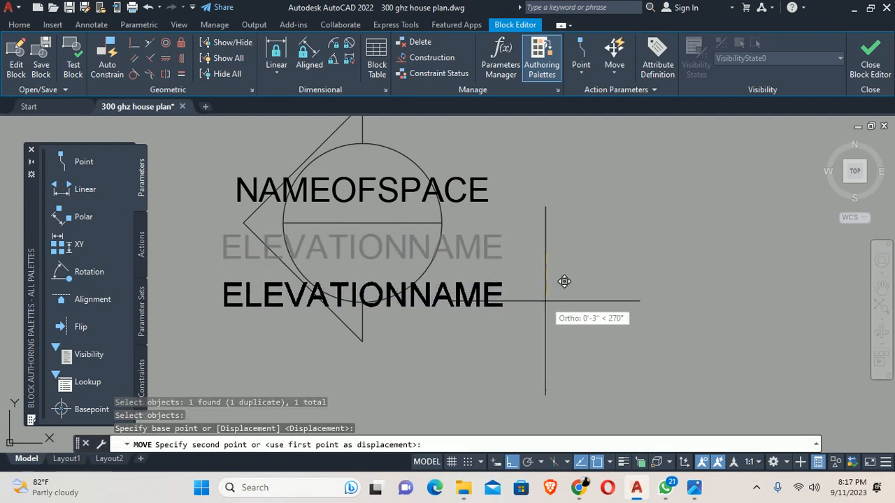
pyautogui.write('.5')
pyautogui.press('Return')
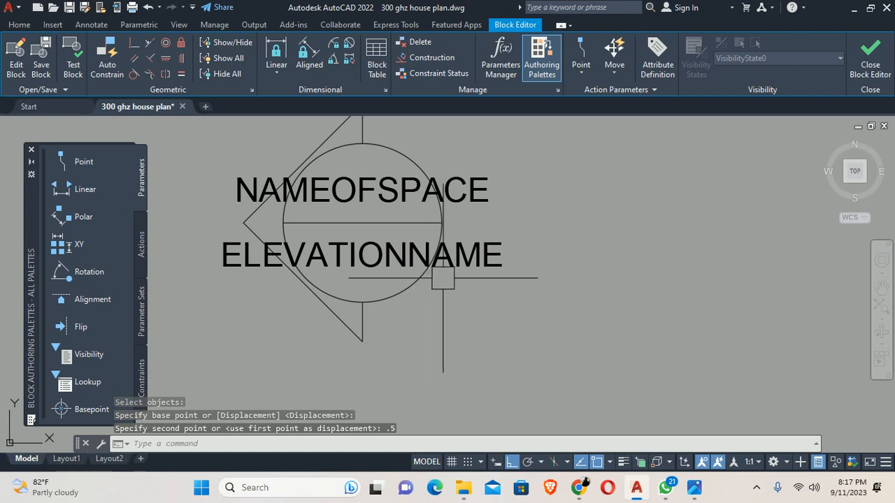
pyautogui.press('Escape')
pyautogui.press('Escape')
# - Move both the NAMEOFSPACE and ELEVATIONNAME attributes 4' horizontally to the right, clear of the callout symbol
pyautogui.scroll(-2, 468, 269)
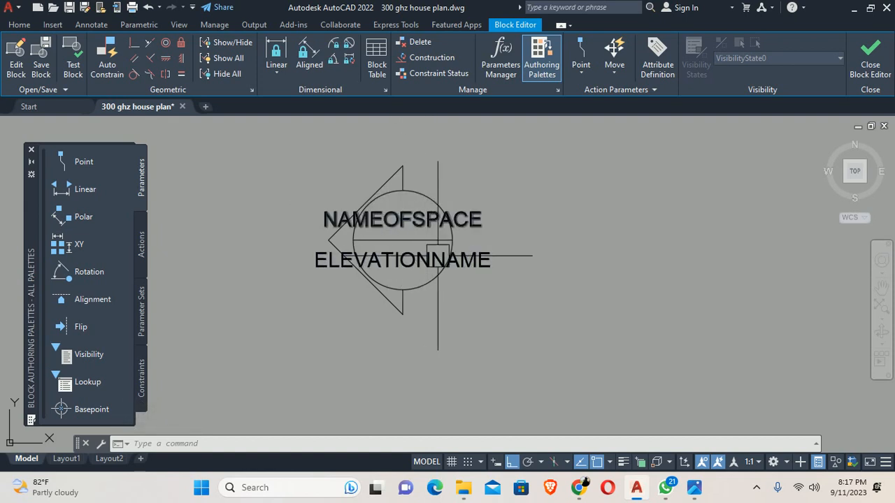
pyautogui.write('m')
pyautogui.press('Return')
pyautogui.click(454, 264)
pyautogui.click(478, 218)
pyautogui.press('Return')
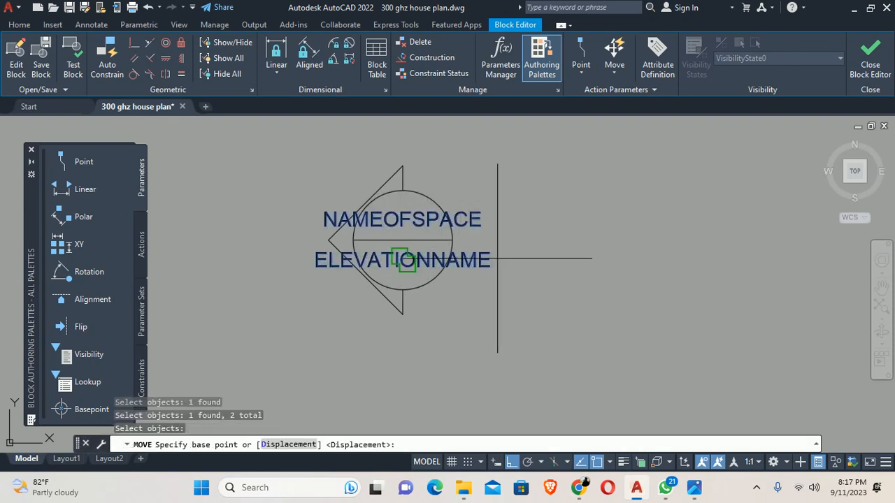
pyautogui.click(521, 256)
pyautogui.scroll(-2, 767, 266)
pyautogui.moveTo(767, 266); pyautogui.dragTo(444, 271, button='middle')
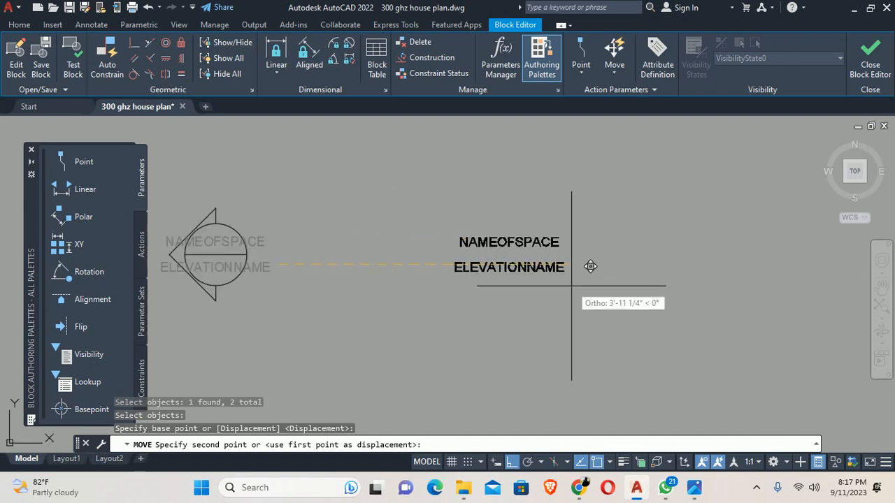
pyautogui.write("4'")
pyautogui.press('Return')
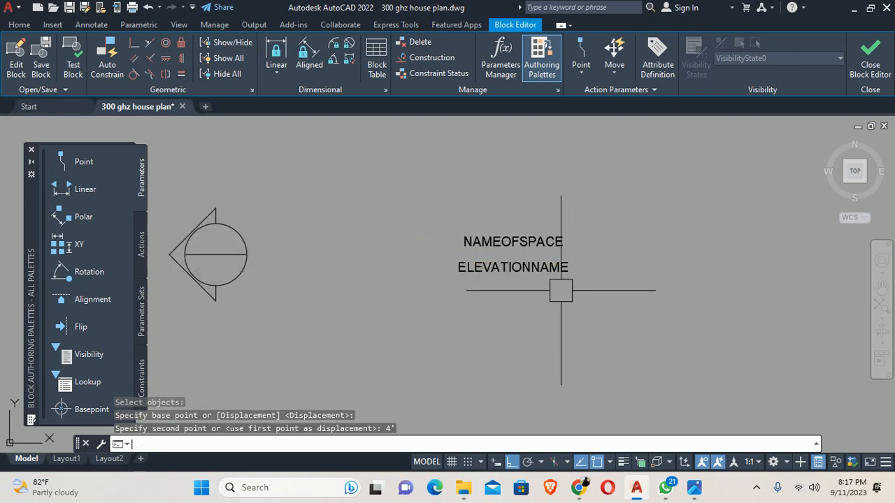
# - Start a hatch for the callout's pointer with the predefined SOLID pattern and the colour Black
pyautogui.scroll(-2, 318, 310)
pyautogui.moveTo(318, 310); pyautogui.dragTo(330, 265, button='middle')
pyautogui.scroll(5, 435, 309)
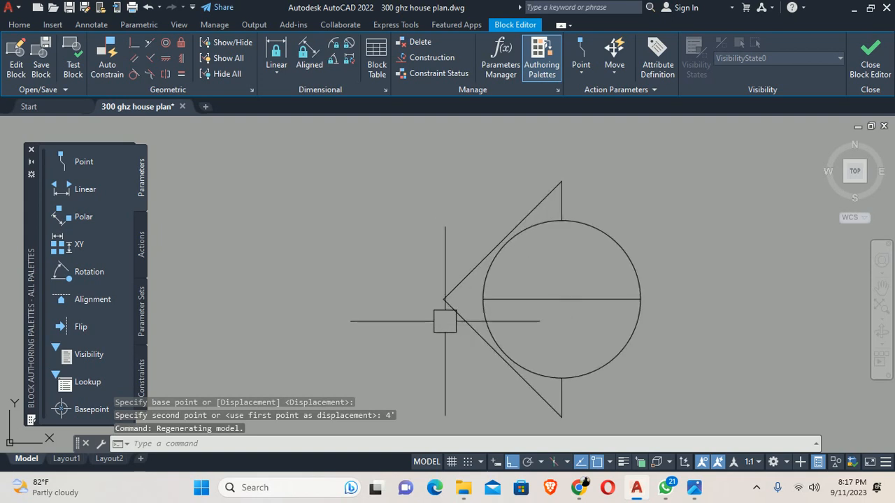
pyautogui.write('h')
pyautogui.press('Return')
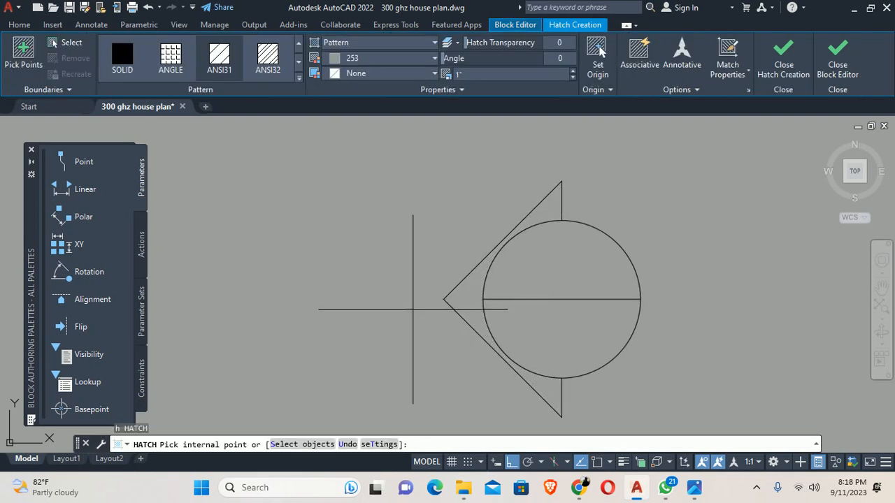
pyautogui.press('Return')
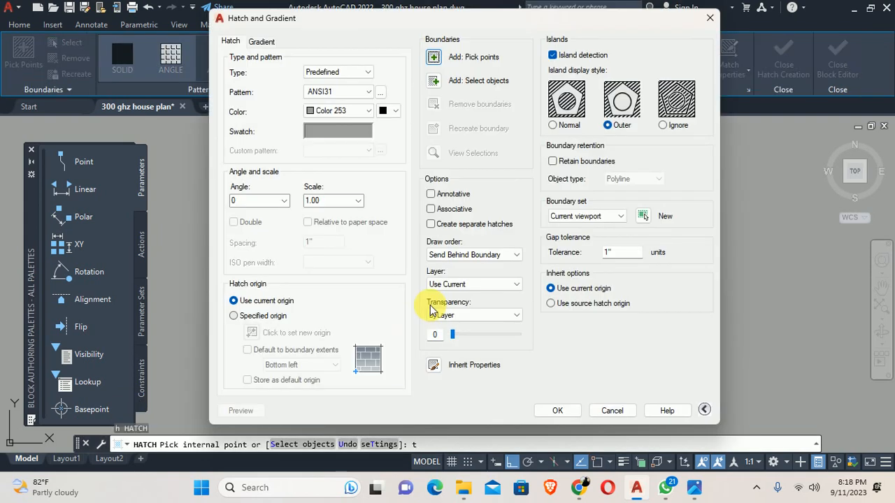
pyautogui.click(380, 92)
pyautogui.click(161, 100)
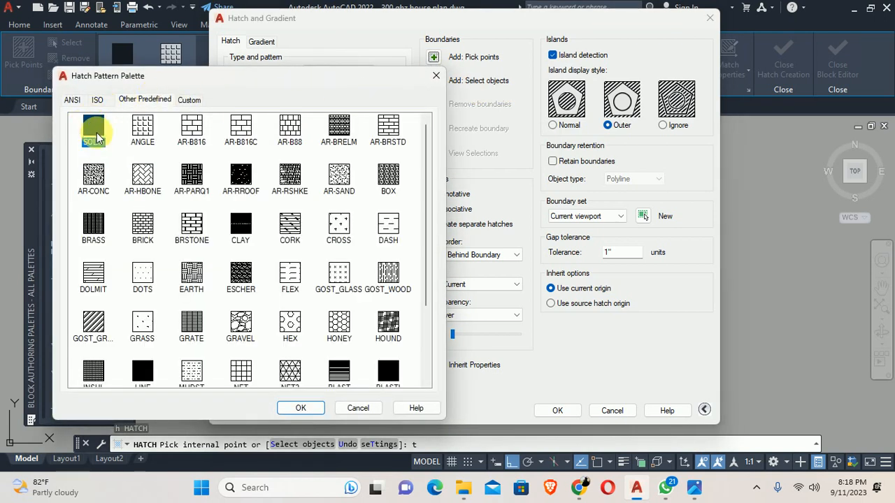
pyautogui.click(293, 406)
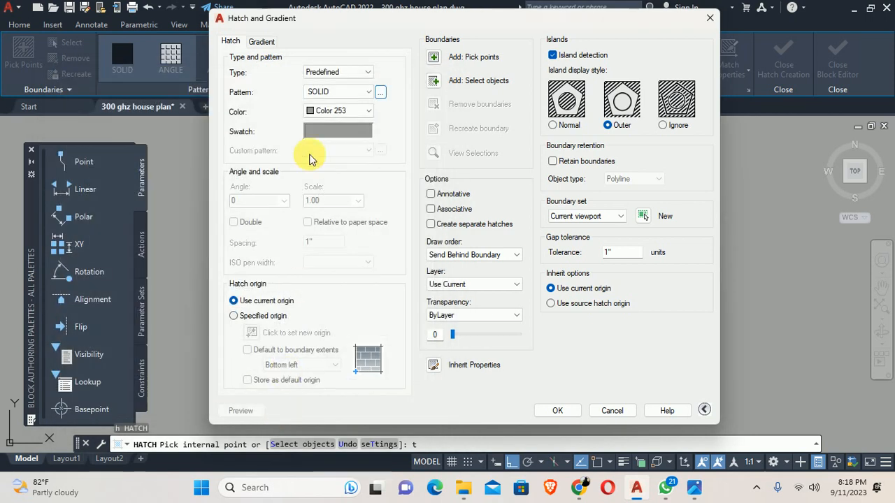
pyautogui.click(338, 110)
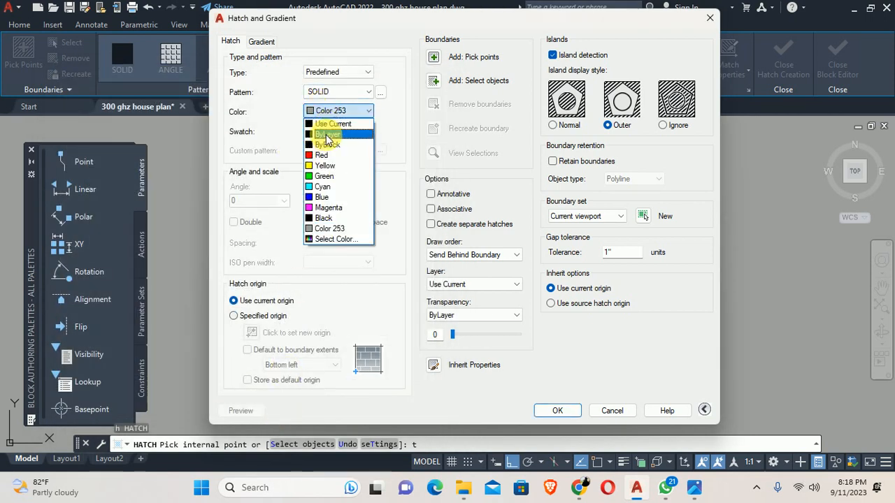
pyautogui.click(321, 218)
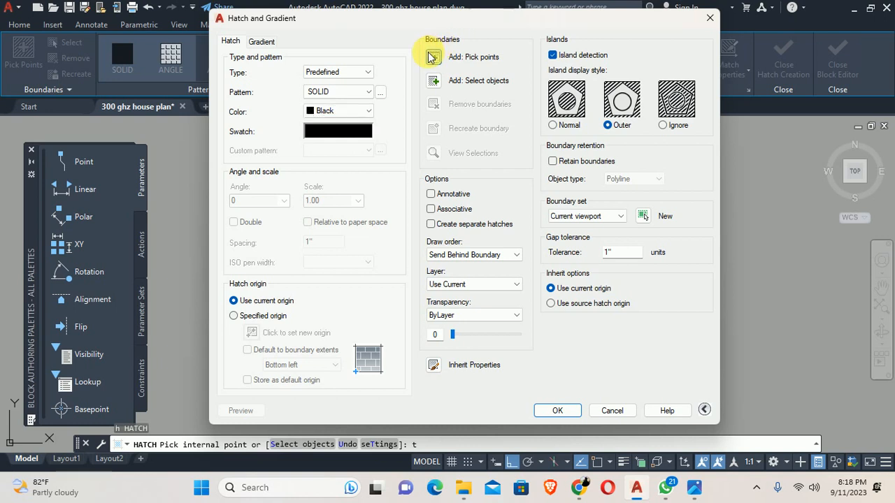
# - Fill the pointer area between the triangle and the circle with the solid hatch
pyautogui.click(431, 57)
pyautogui.click(465, 301)
pyautogui.moveTo(431, 290); pyautogui.dragTo(178, 166, button='middle')
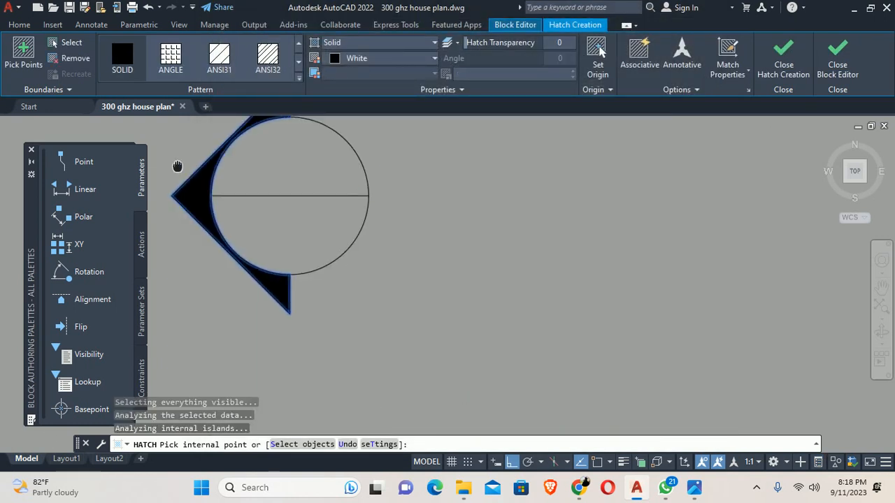
pyautogui.scroll(-3, 195, 178)
pyautogui.press('Return')
pyautogui.moveTo(343, 242)
pyautogui.mouseDown(button='middle')
pyautogui.moveTo(490, 241)
pyautogui.moveTo(410, 259)
pyautogui.mouseUp(button='middle')
pyautogui.press('Escape')
pyautogui.press('Escape')
# - Move the NAMEOFSPACE and ELEVATIONNAME attributes 4' horizontally to the left, back onto the callout circle
pyautogui.write('m')
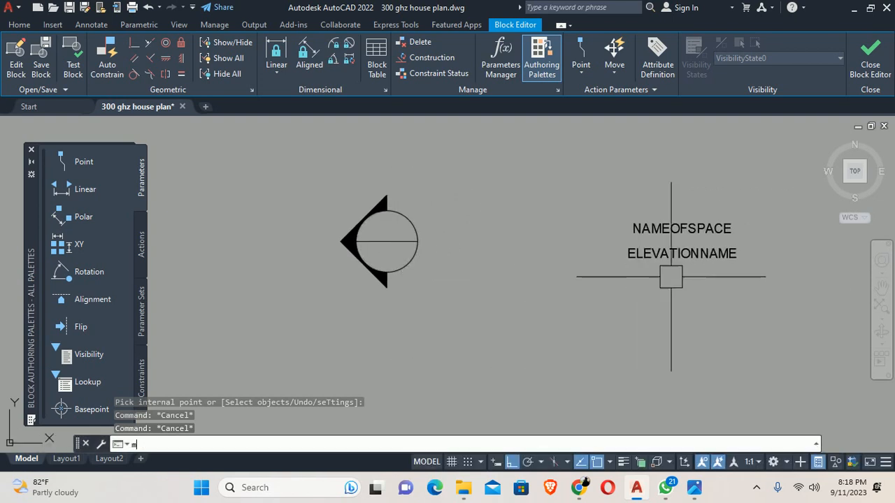
pyautogui.press('space')
pyautogui.click(746, 278)
pyautogui.click(661, 204)
pyautogui.press('space')
pyautogui.click(665, 184)
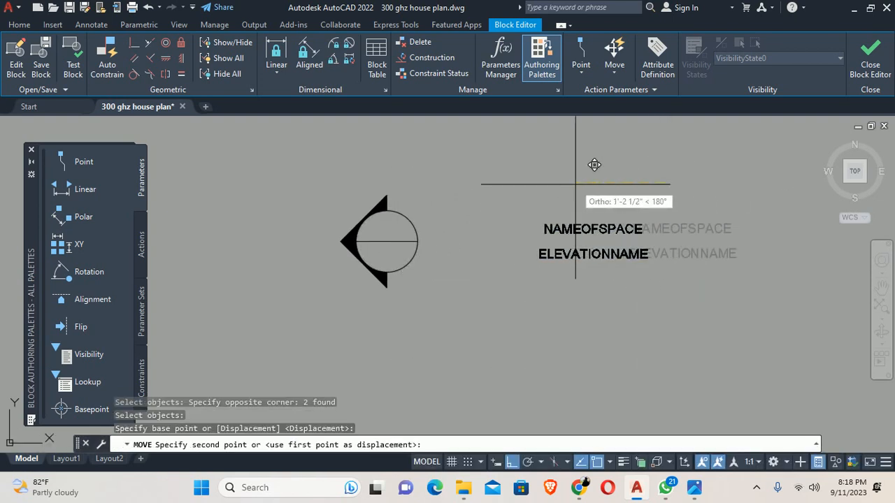
pyautogui.write("4'")
pyautogui.press('Return')
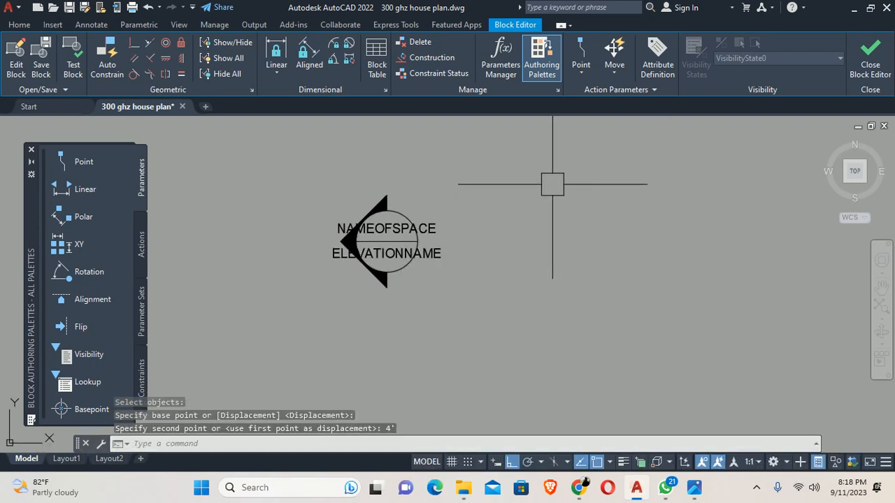
# - Close the Block Editor, saving the changes to the section catalog block
pyautogui.scroll(2, 364, 255)
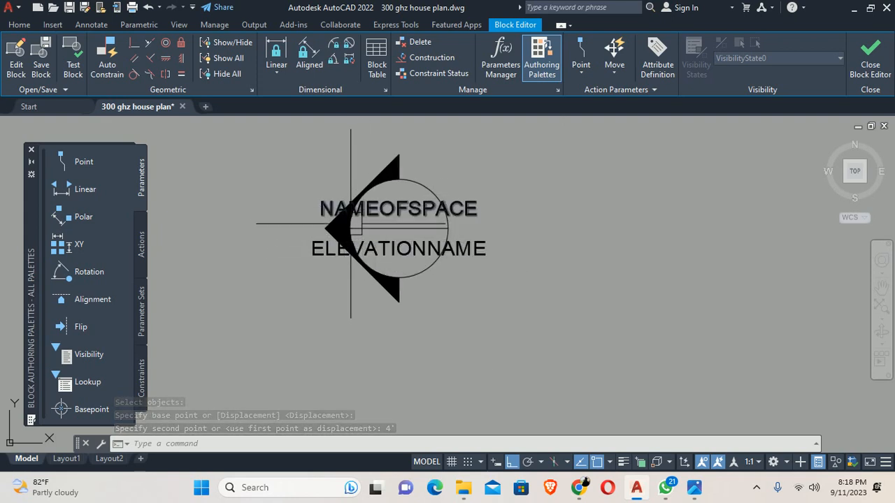
pyautogui.scroll(2, 380, 206)
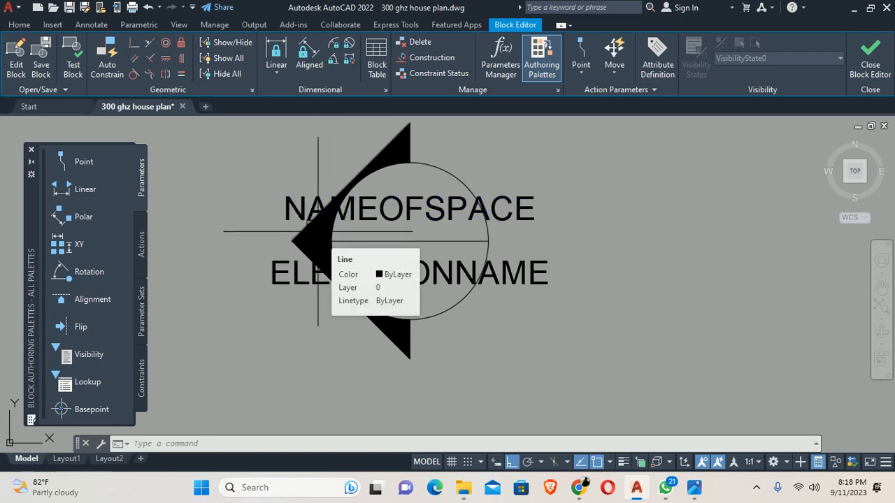
pyautogui.click(870, 59)
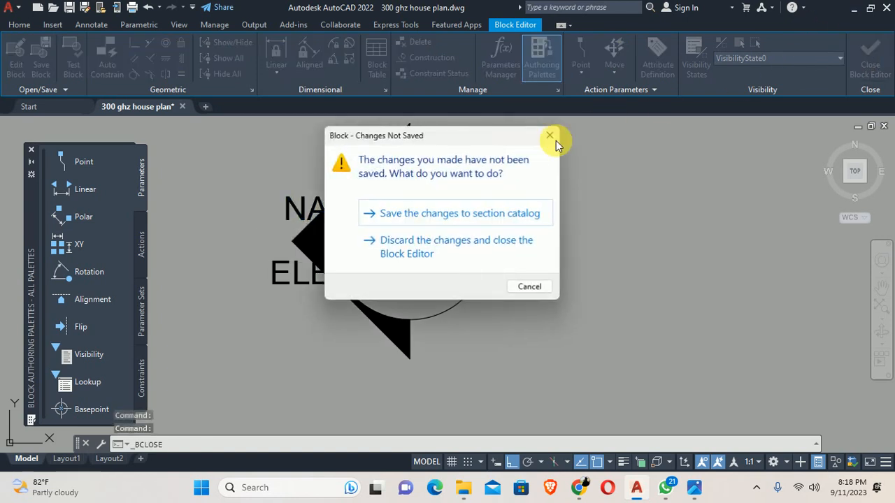
pyautogui.click(460, 220)
# - Erase the existing section catalog block instance outside Bedroom -2, which lacks the attributes
pyautogui.scroll(-8, 478, 205)
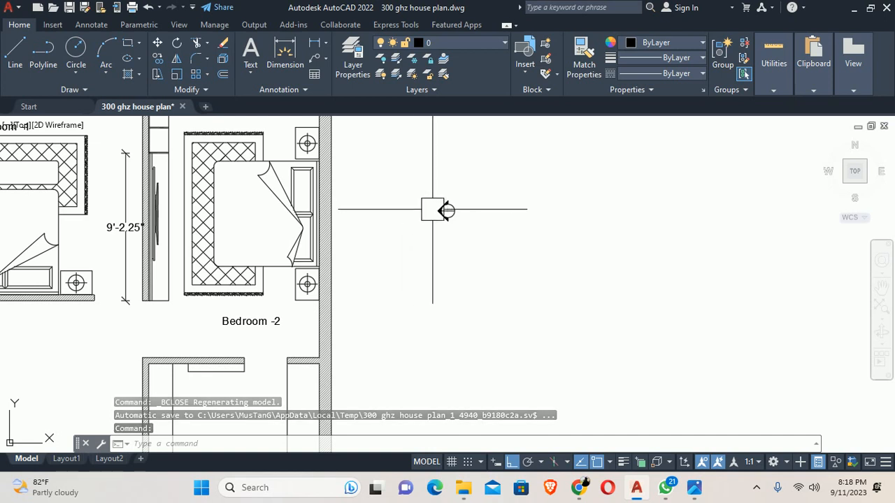
pyautogui.scroll(5, 437, 208)
pyautogui.click(501, 195)
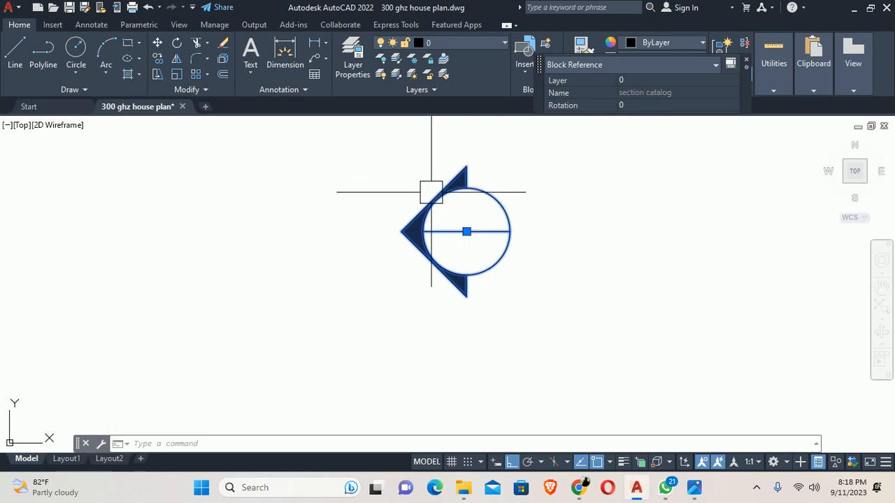
pyautogui.press('Escape')
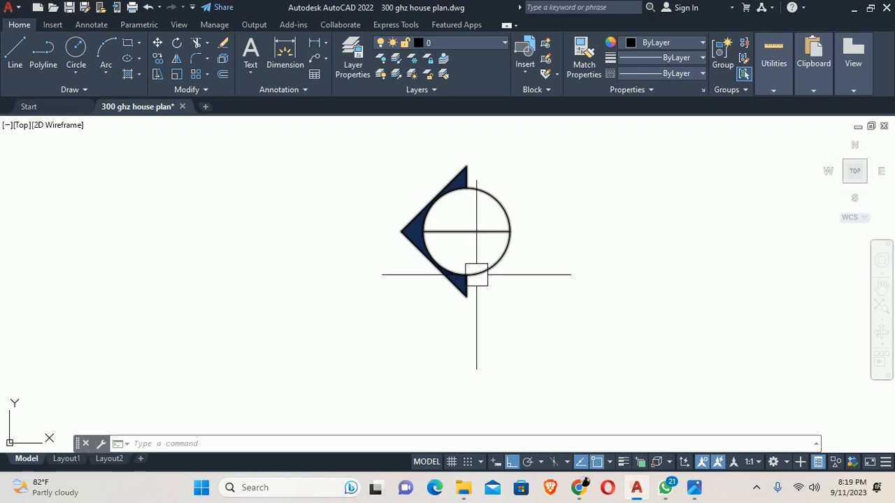
pyautogui.click(457, 257)
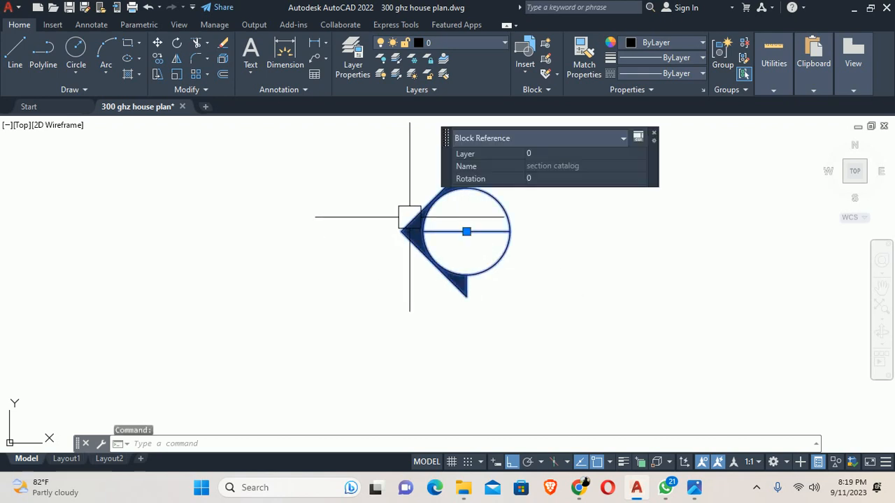
pyautogui.press('Delete')
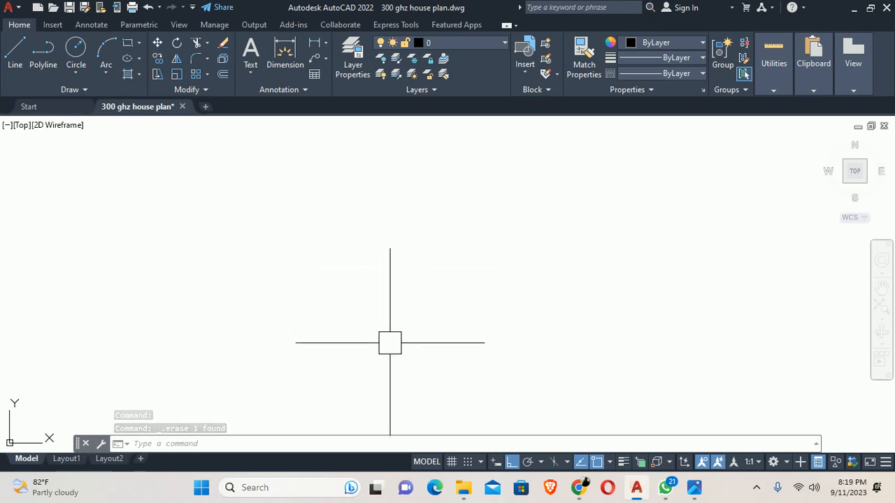
# - Insert the section catalog block in the empty area outside Bedroom -2 with 0° rotation
pyautogui.write('i')
pyautogui.press('Return')
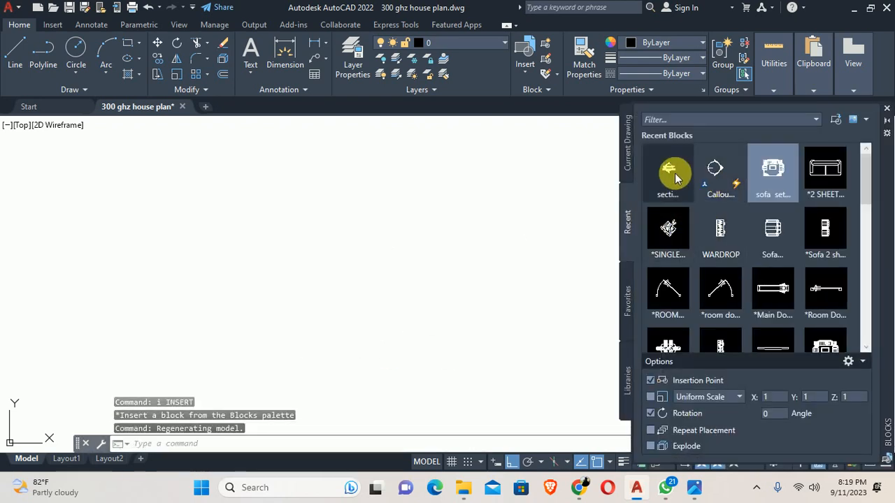
pyautogui.moveTo(670, 174)
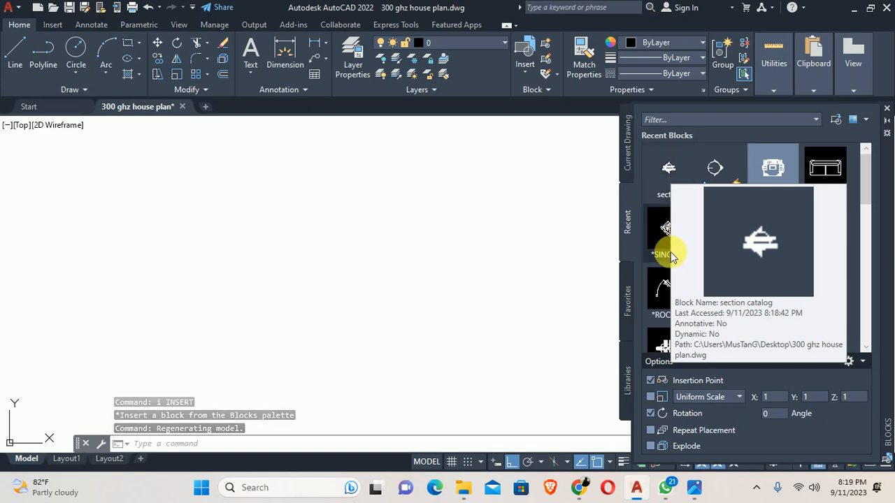
pyautogui.click(668, 175)
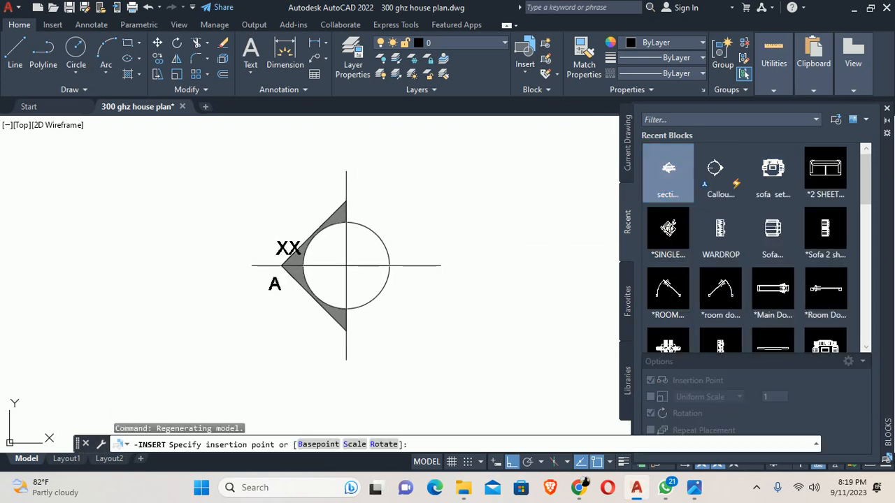
pyautogui.click(323, 258)
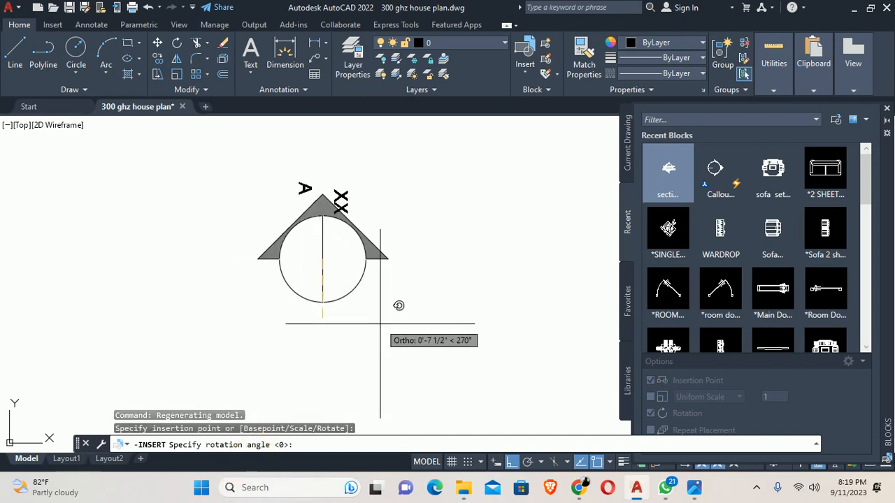
pyautogui.click(409, 243)
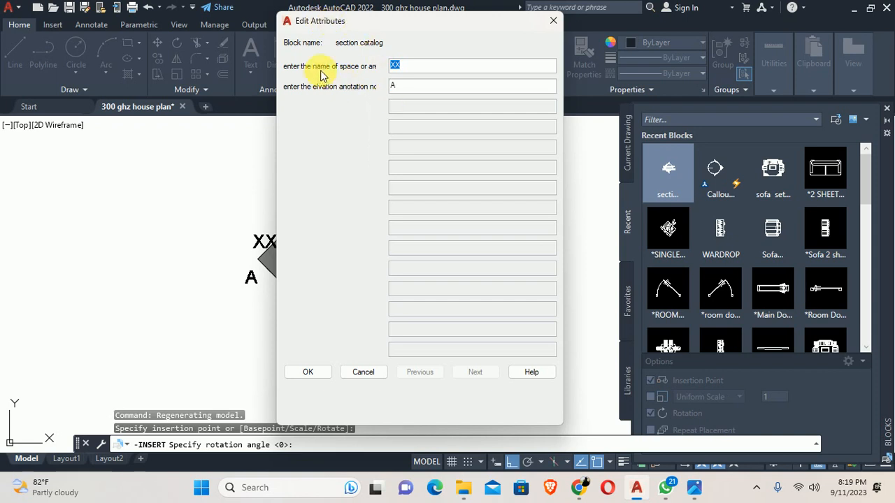
# - Set the inserted callout's name-of-space attribute to BR-2, keep A as its elevation annotation, and finish the block insertion
pyautogui.moveTo(574, 342); pyautogui.dragTo(820, 340)
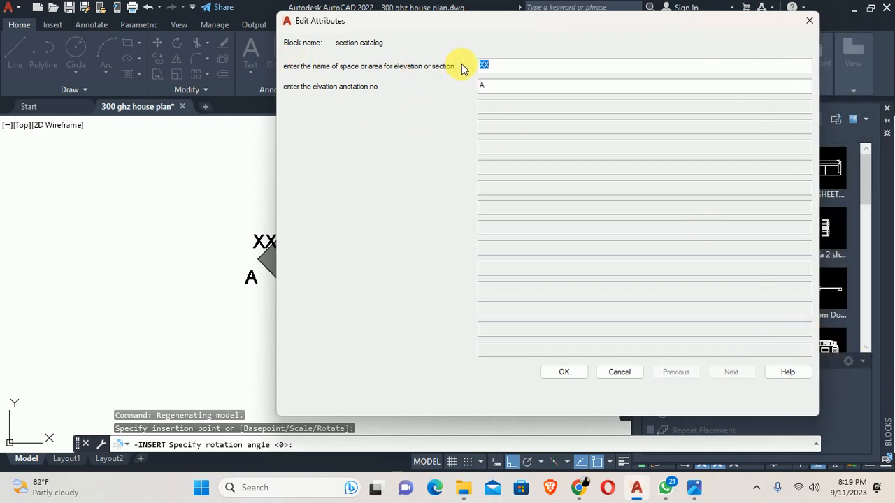
pyautogui.write('BR-2')
pyautogui.click(568, 371)
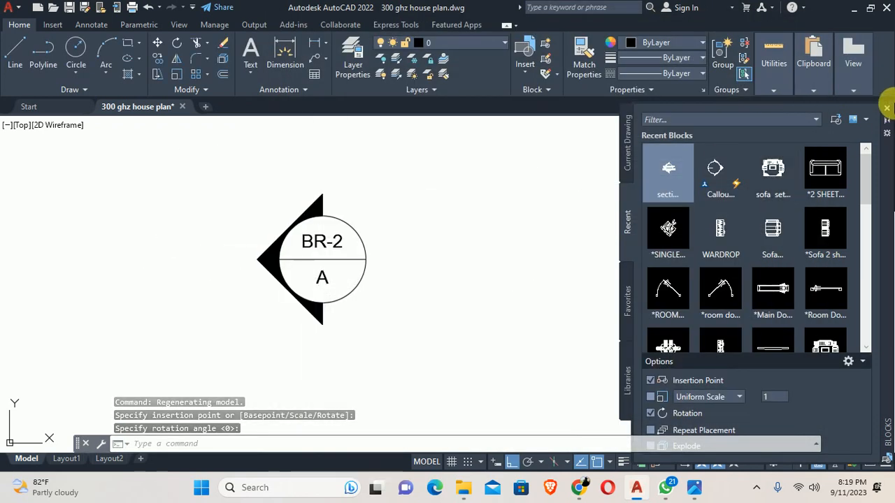
pyautogui.click(886, 108)
# - Move the BR-2 callout freely, with Ortho off, into Bedroom -2 so its pointer faces the TV unit wall
pyautogui.scroll(-6, 220, 286)
pyautogui.moveTo(216, 285); pyautogui.dragTo(401, 245, button='middle')
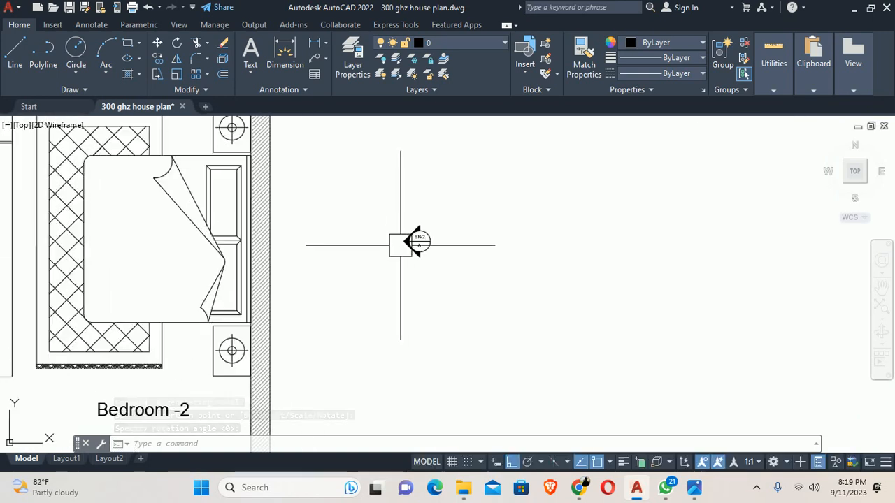
pyautogui.scroll(2, 401, 246)
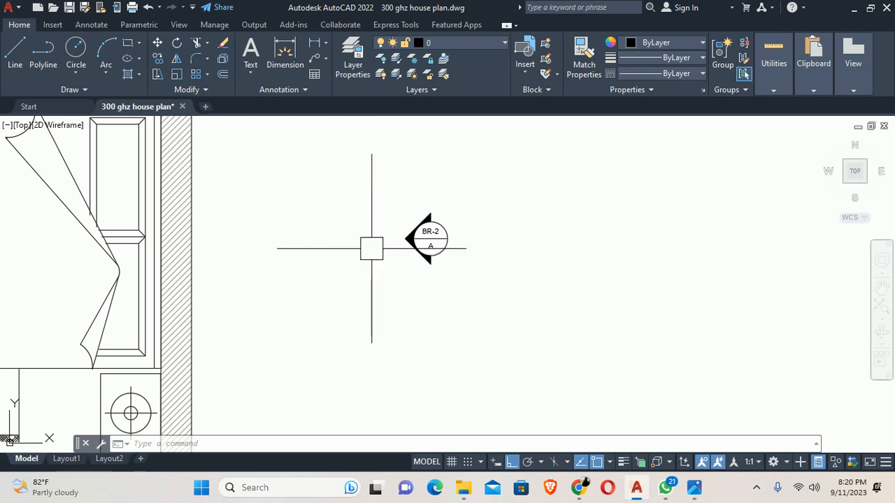
pyautogui.moveTo(461, 198); pyautogui.dragTo(626, 167, button='middle')
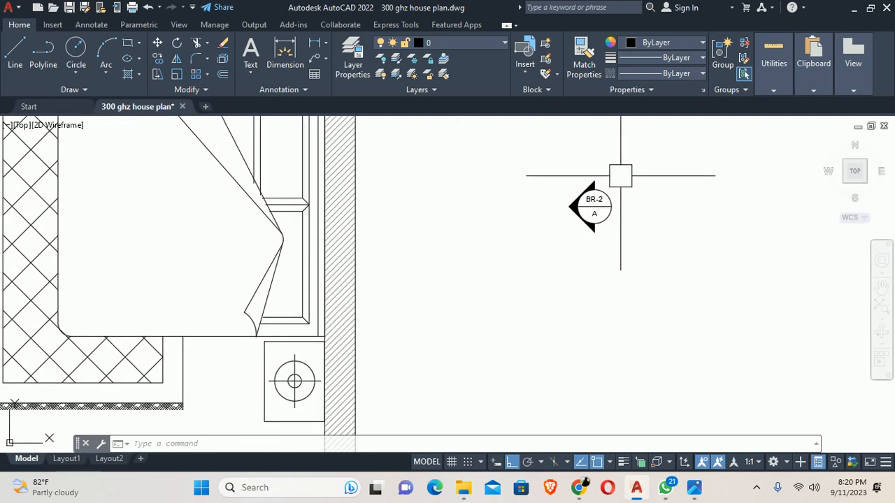
pyautogui.scroll(2, 601, 207)
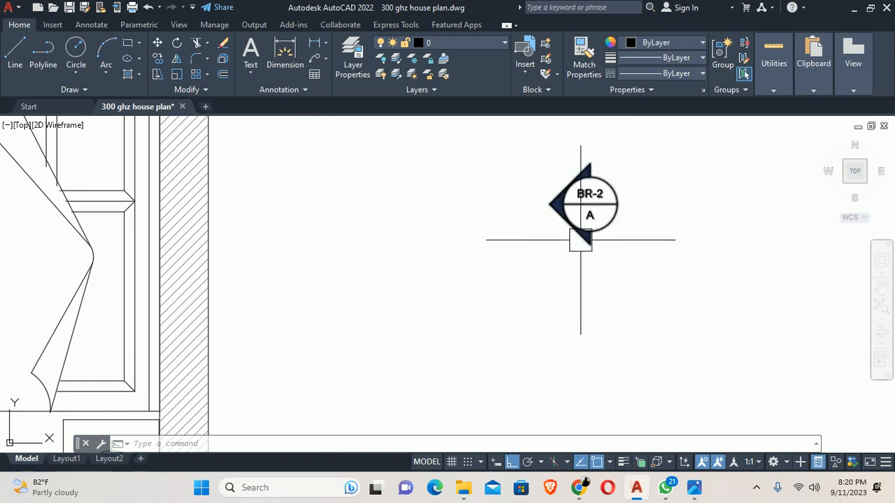
pyautogui.scroll(-4, 576, 244)
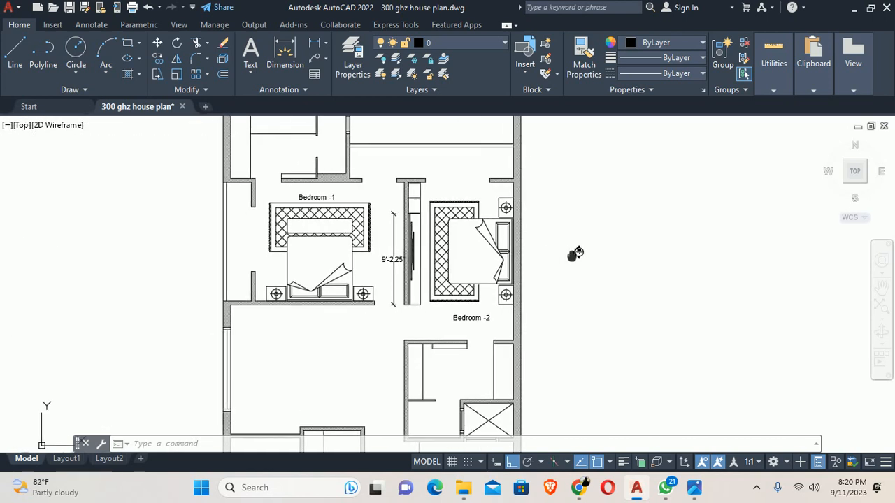
pyautogui.write('m')
pyautogui.press('Return')
pyautogui.click(638, 229)
pyautogui.press('Return')
pyautogui.click(641, 229)
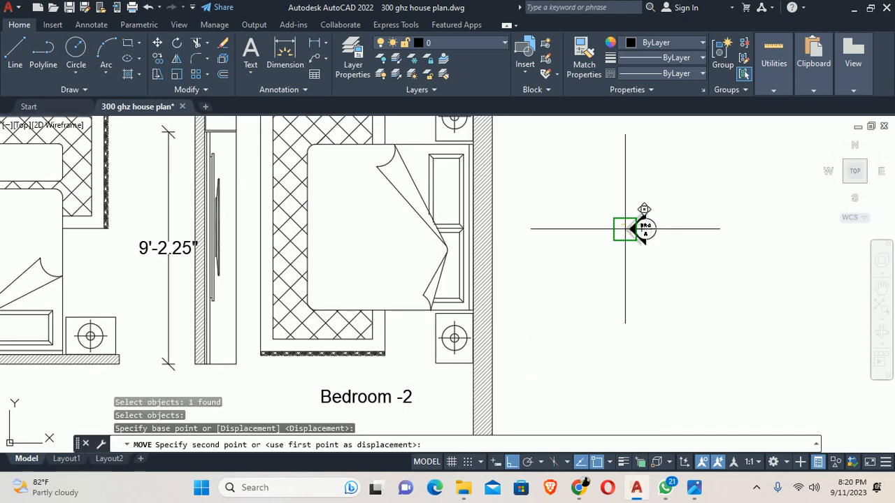
pyautogui.press('F8')
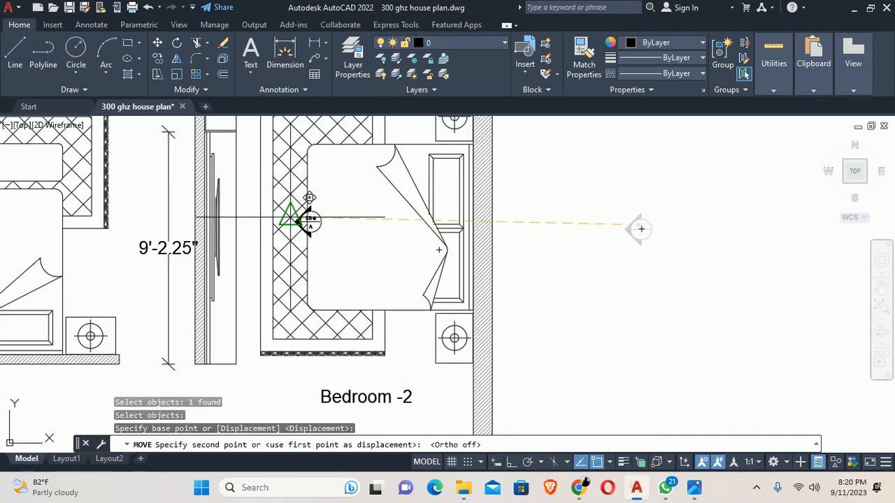
pyautogui.scroll(5, 299, 216)
pyautogui.moveTo(291, 231); pyautogui.dragTo(746, 248, button='middle')
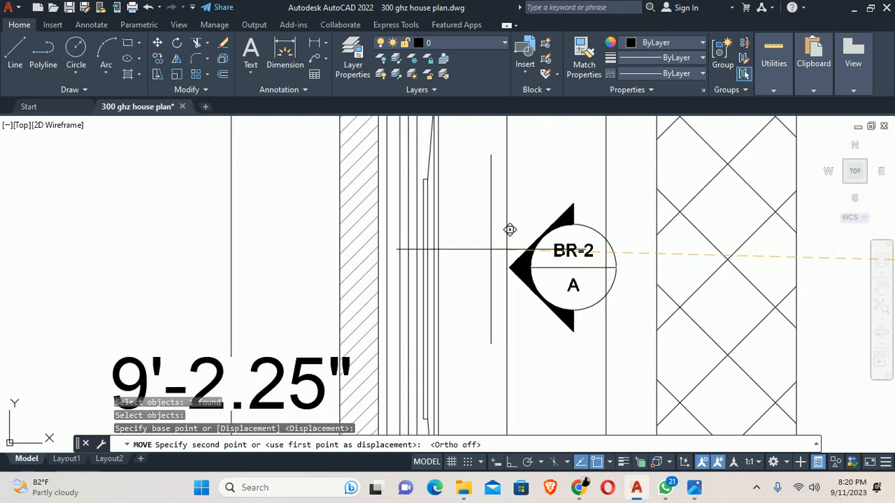
pyautogui.press('Escape')
pyautogui.press('Escape')
pyautogui.scroll(-5, 566, 296)
pyautogui.scroll(4, 370, 226)
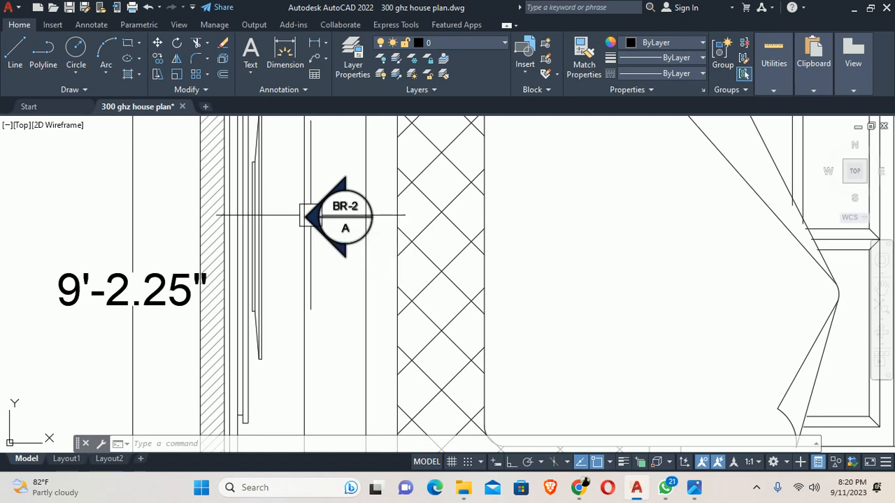
# - Try rotating the top view 90° so that Bedroom -2's TV unit wall runs horizontally with the BR-2 callout pointing up
pyautogui.scroll(-6, 338, 236)
pyautogui.scroll(3, 349, 251)
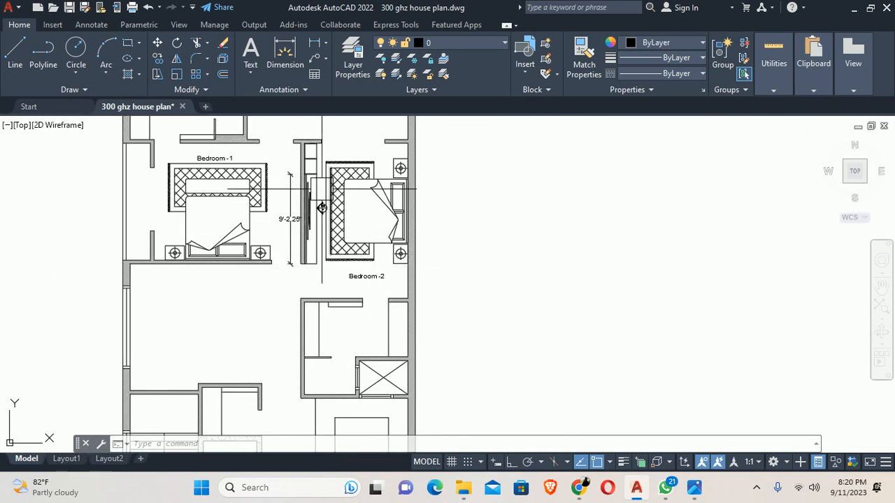
pyautogui.scroll(-4, 311, 189)
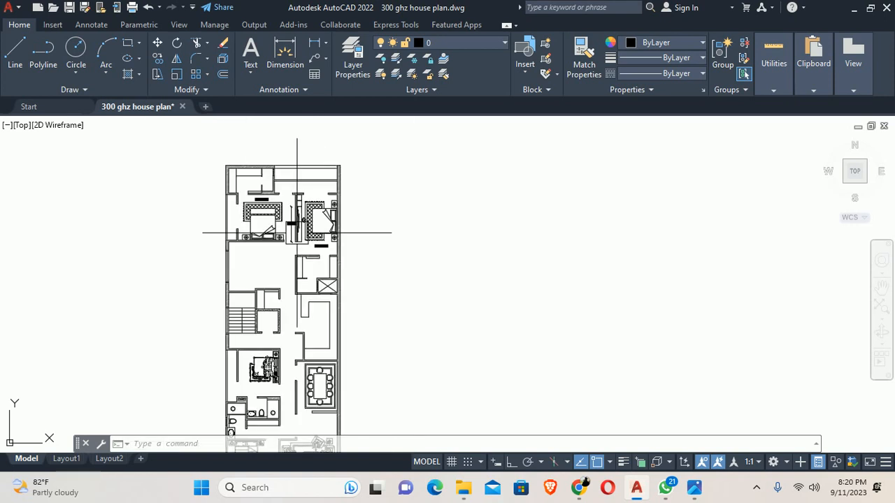
pyautogui.scroll(2, 297, 168)
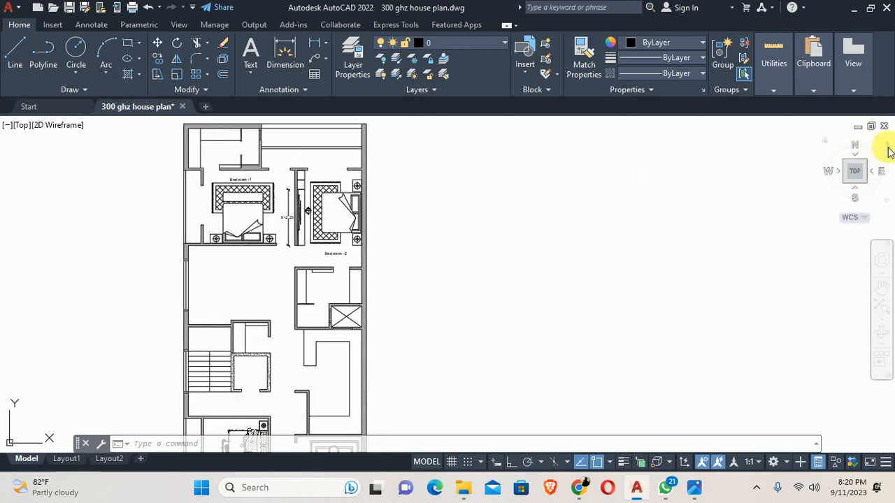
pyautogui.click(889, 153)
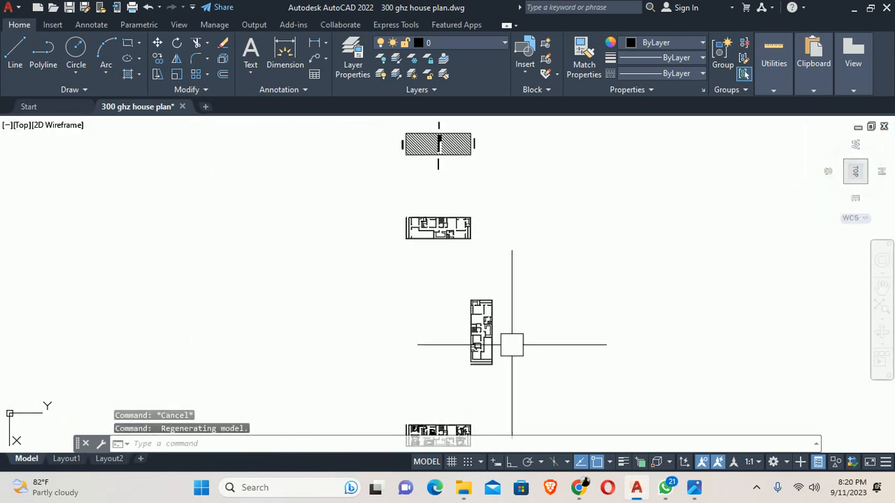
pyautogui.moveTo(511, 344); pyautogui.dragTo(492, 263, button='middle')
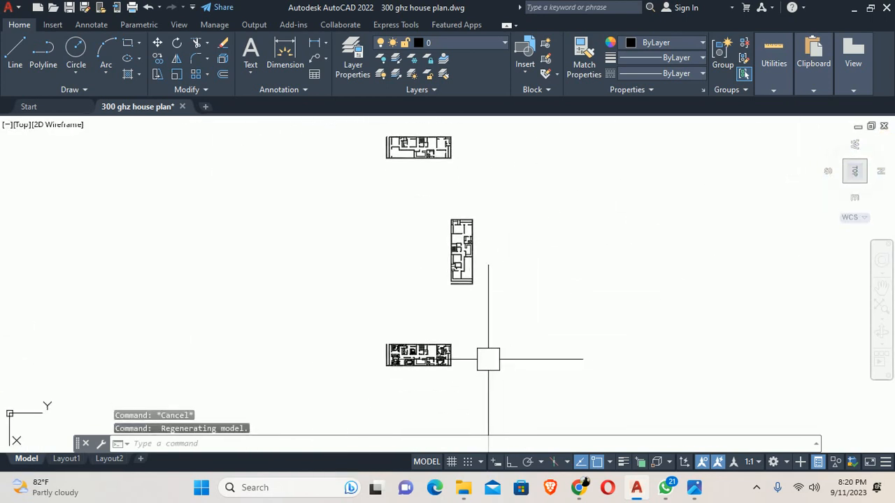
pyautogui.scroll(10, 488, 359)
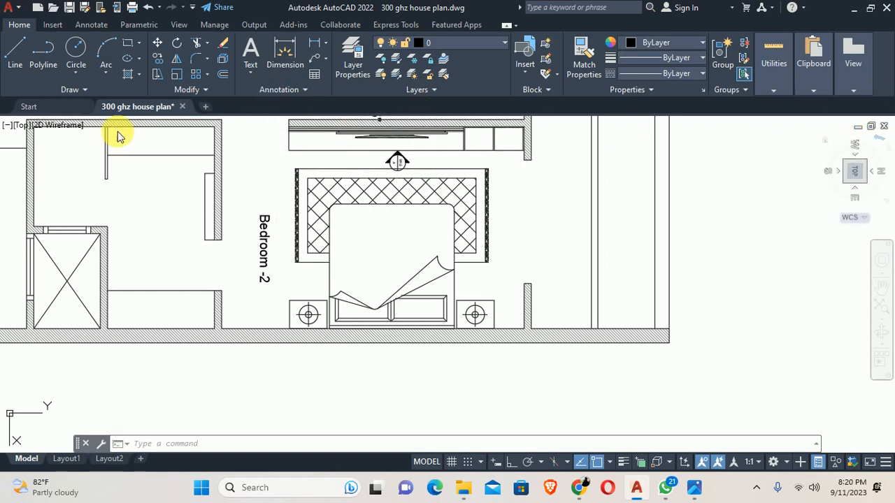
# - Restore the standard Top view of the drawing and return to the furnished plan's bedrooms
pyautogui.click(20, 125)
pyautogui.click(56, 160)
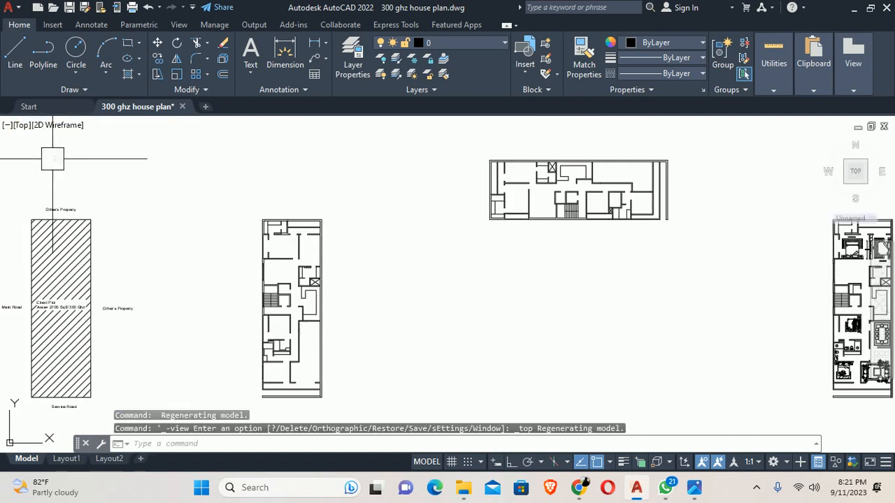
pyautogui.scroll(3, 381, 255)
pyautogui.scroll(3, 172, 242)
pyautogui.scroll(3, 172, 242)
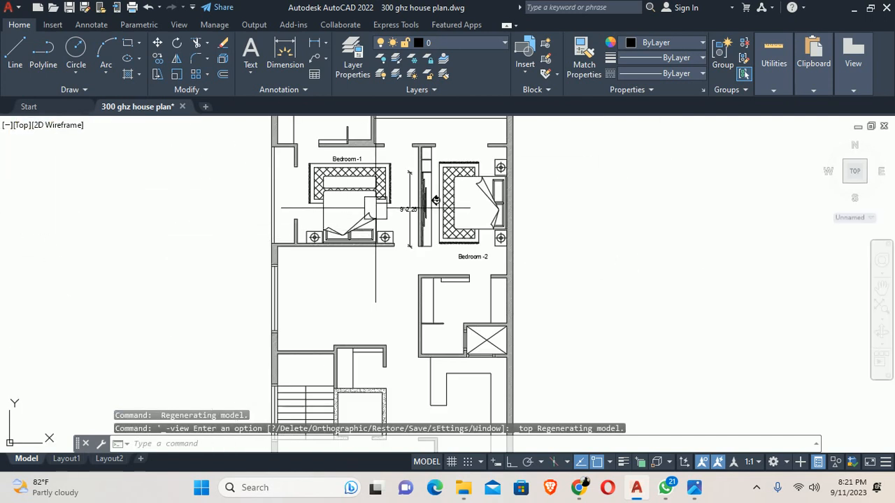
pyautogui.moveTo(376, 209); pyautogui.dragTo(272, 282, button='middle')
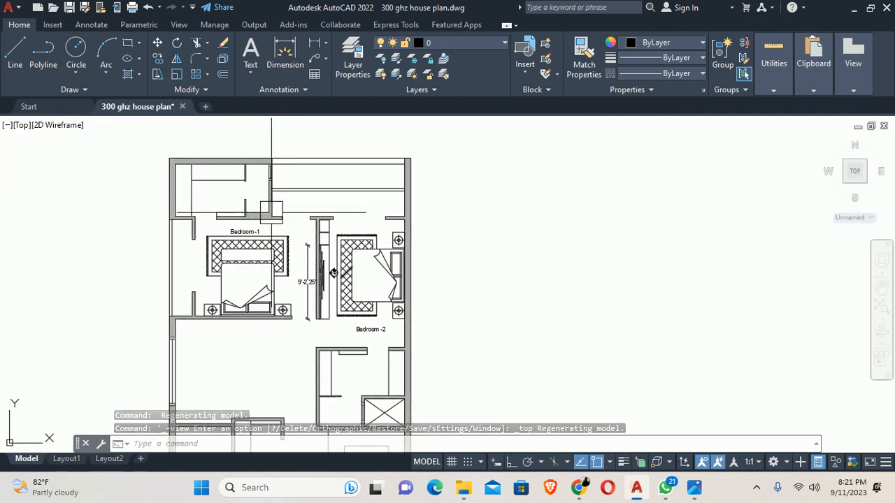
# - Copy the entire furnished house plan, including the BR-2 callout, horizontally into the empty area to its right with Ortho on
pyautogui.scroll(-2, 286, 234)
pyautogui.write('co')
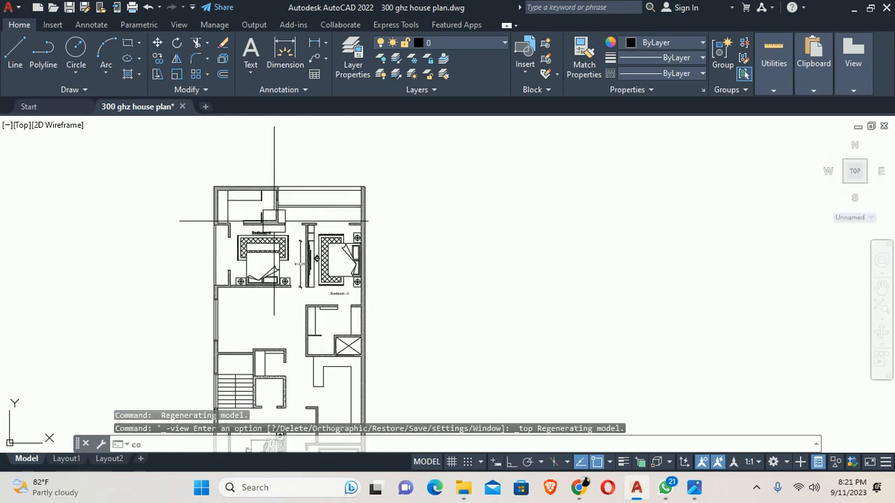
pyautogui.press('Return')
pyautogui.scroll(-2, 270, 194)
pyautogui.scroll(8, 267, 210)
pyautogui.click(267, 210)
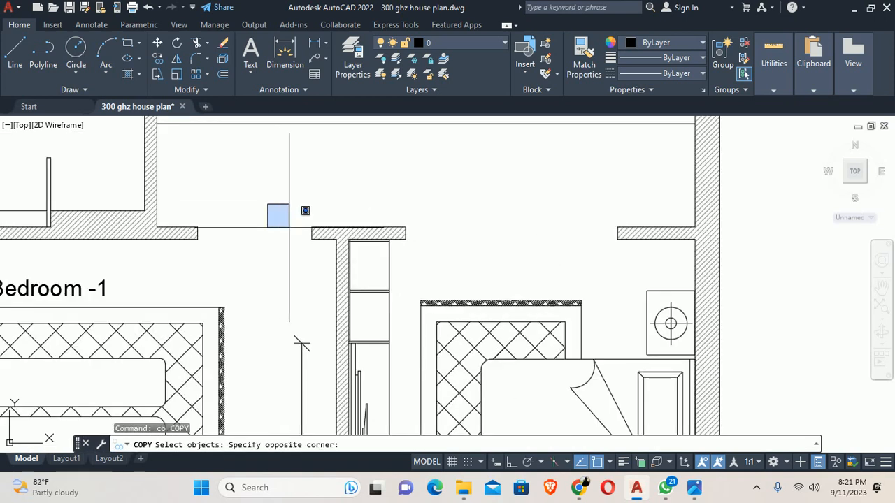
pyautogui.scroll(-5, 286, 203)
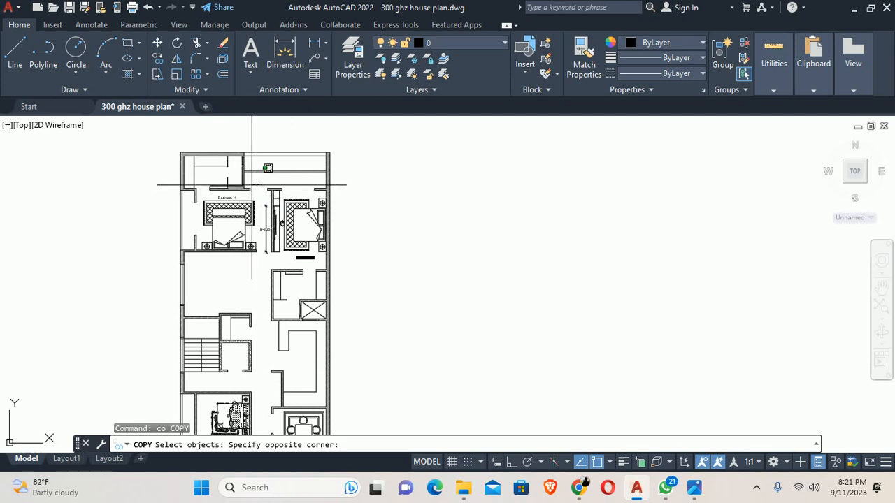
pyautogui.click(266, 173)
pyautogui.scroll(-8, 270, 179)
pyautogui.click(355, 305)
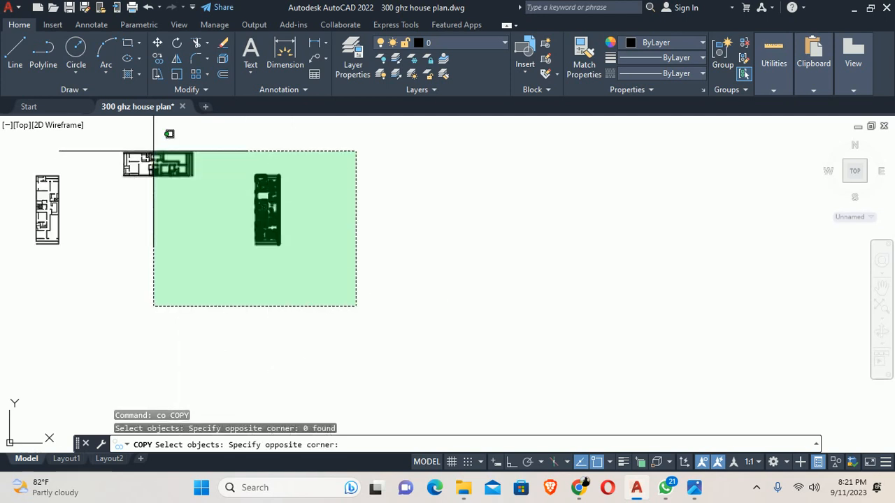
pyautogui.click(225, 151)
pyautogui.press('Return')
pyautogui.click(270, 149)
pyautogui.moveTo(563, 151); pyautogui.dragTo(519, 162, button='middle')
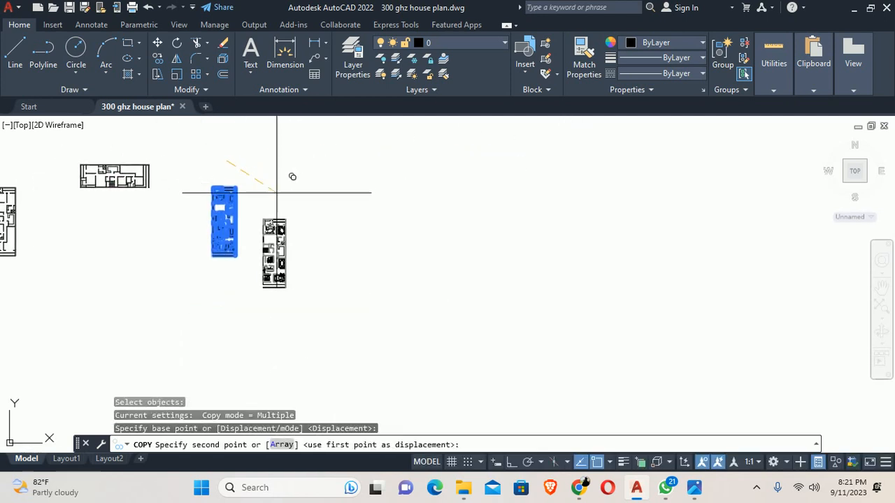
pyautogui.click(513, 462)
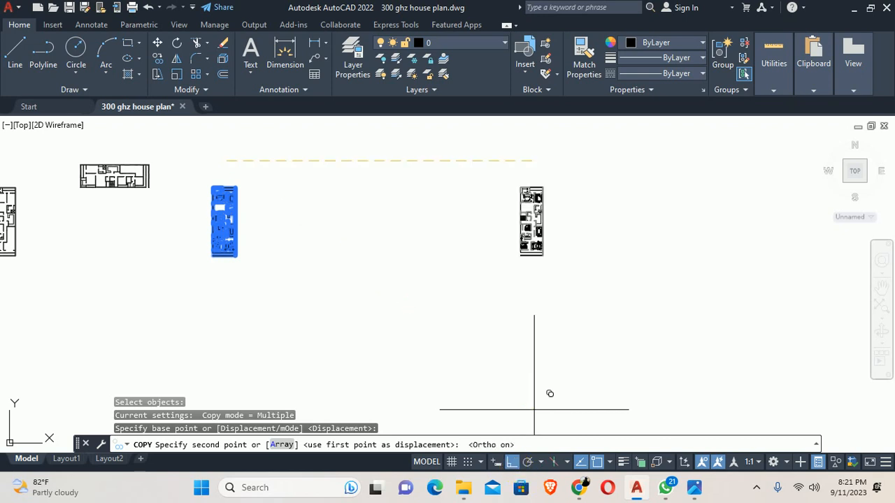
pyautogui.click(446, 161)
pyautogui.press('Escape')
pyautogui.press('Escape')
# - Rotate the copied house plan to 270° about its upper-left corner so that it lies horizontally
pyautogui.write('ro')
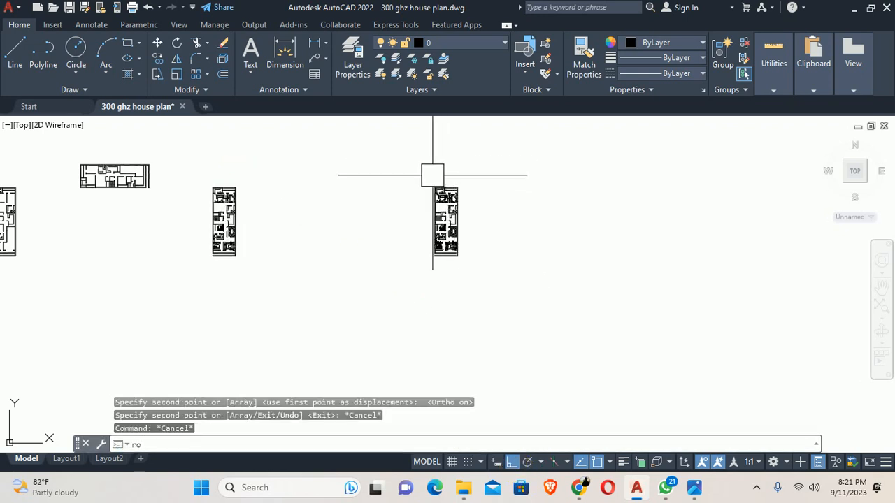
pyautogui.press('Return')
pyautogui.click(395, 160)
pyautogui.click(559, 358)
pyautogui.scroll(6, 464, 204)
pyautogui.press('Return')
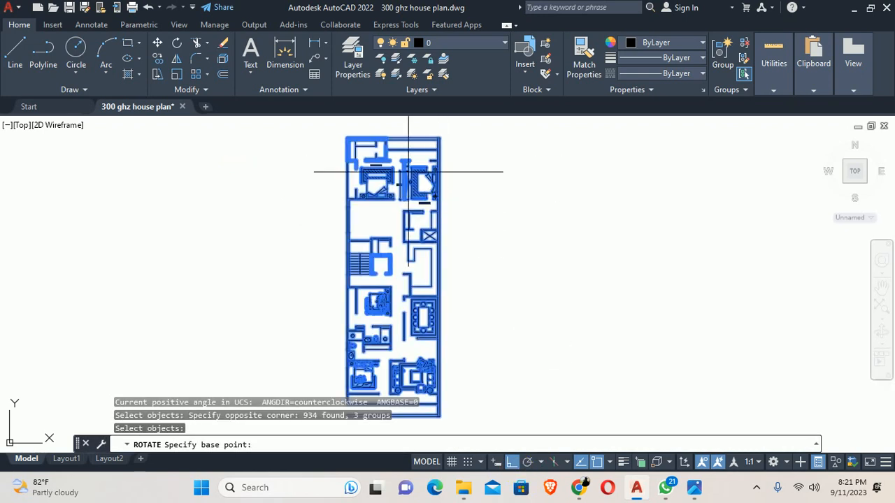
pyautogui.click(346, 137)
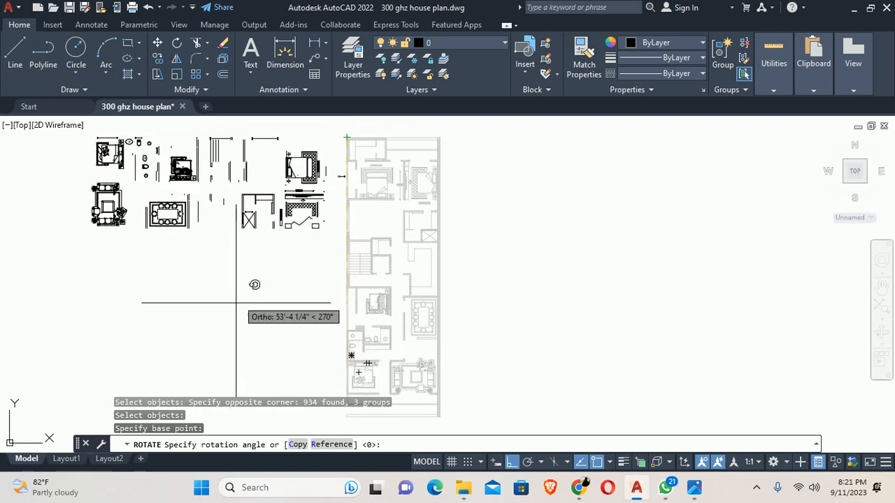
pyautogui.click(265, 300)
pyautogui.press('Escape')
pyautogui.press('Escape')
pyautogui.scroll(-3, 212, 210)
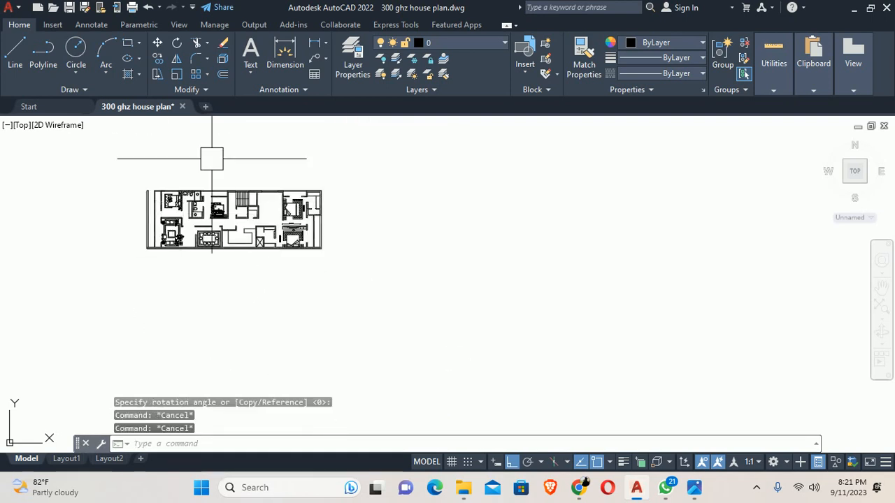
pyautogui.moveTo(280, 270); pyautogui.dragTo(335, 273, button='middle')
pyautogui.scroll(1, 279, 227)
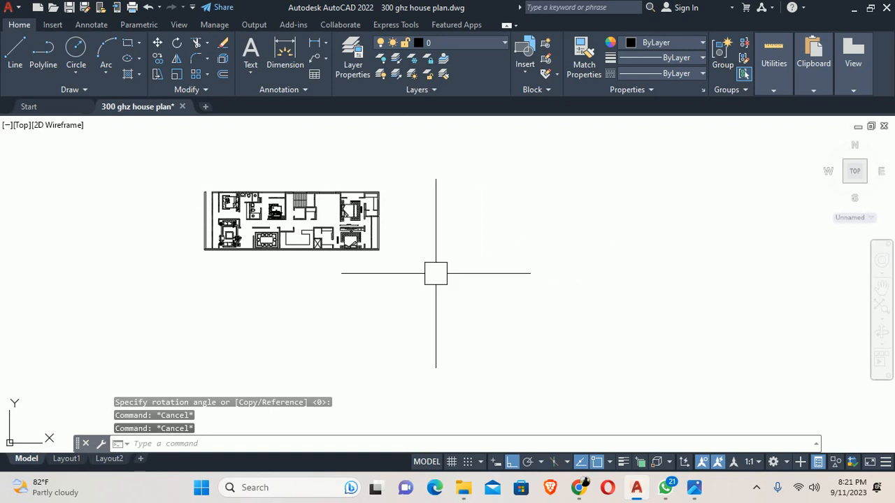
# - Examine the rotated plan copy, checking where the BR-2 callout points and which parts of Bedroom -2's TV unit wall the elevation covers
pyautogui.scroll(5, 346, 238)
pyautogui.scroll(2, 341, 229)
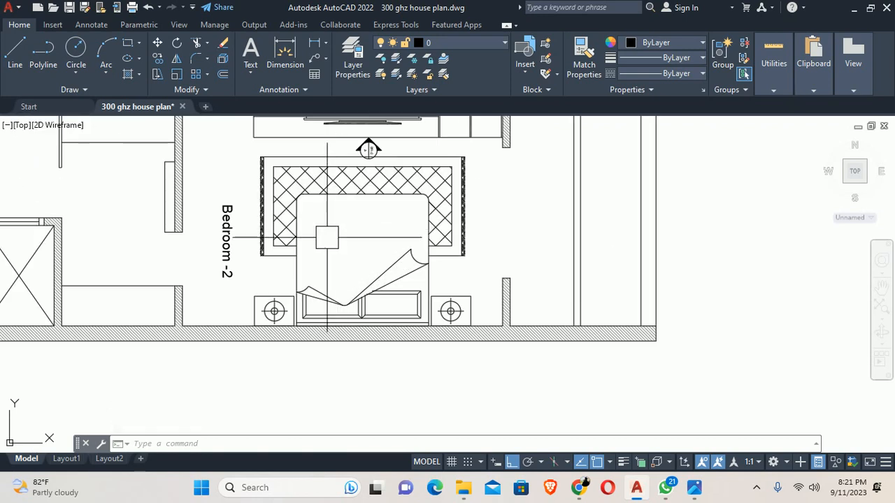
pyautogui.scroll(-8, 327, 237)
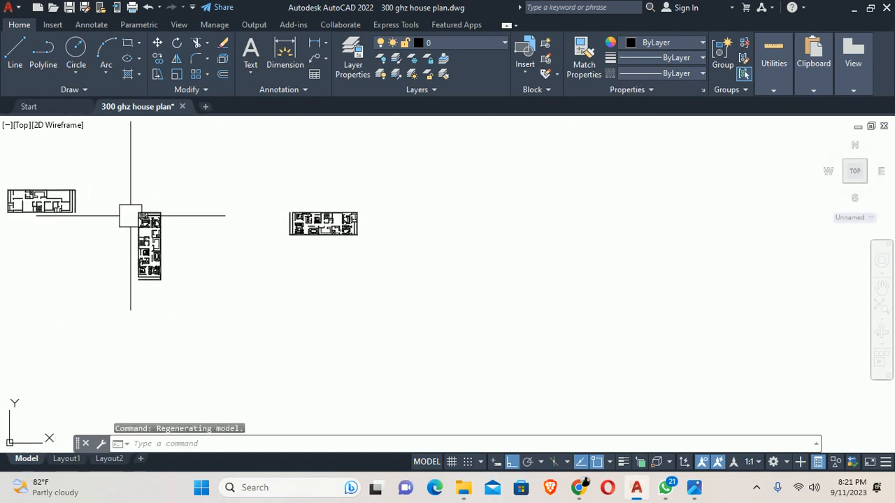
pyautogui.scroll(5, 318, 225)
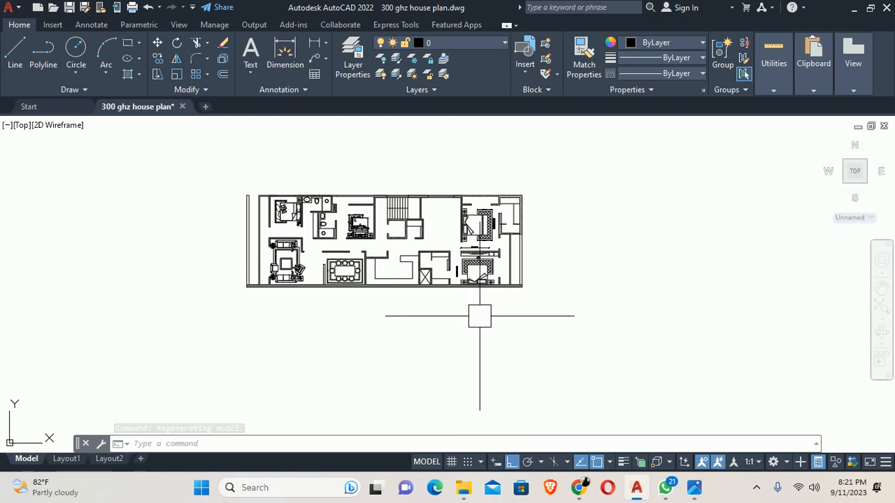
pyautogui.scroll(5, 477, 276)
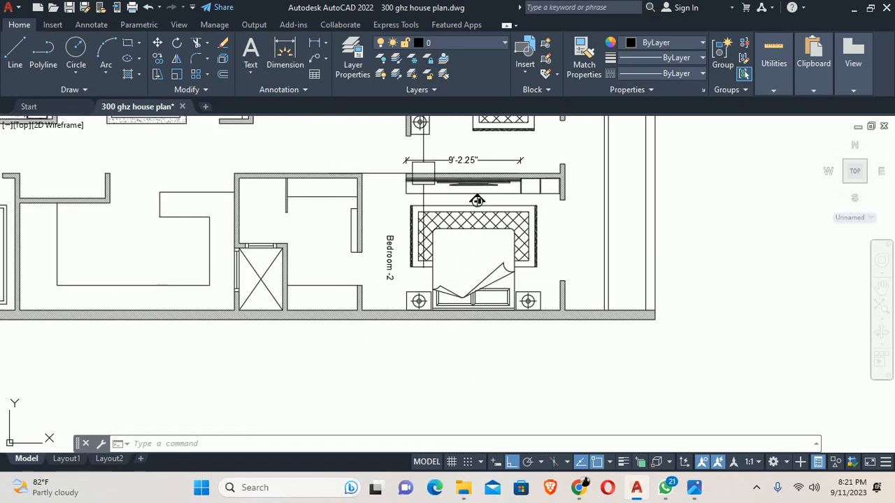
pyautogui.scroll(5, 469, 183)
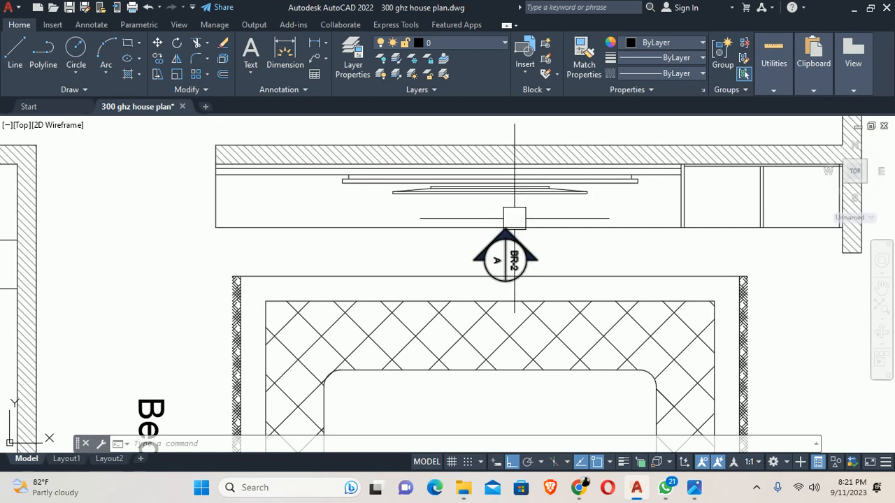
pyautogui.scroll(-5, 512, 219)
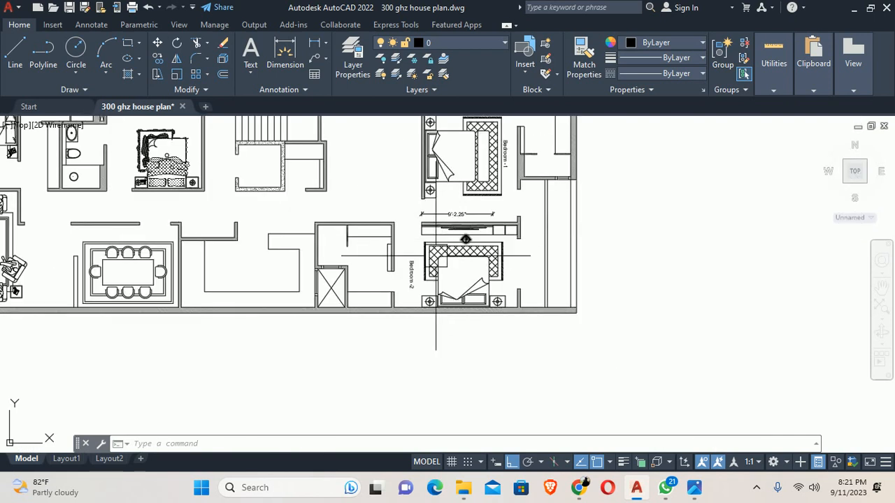
pyautogui.scroll(3, 433, 276)
pyautogui.moveTo(357, 175); pyautogui.dragTo(326, 242, button='middle')
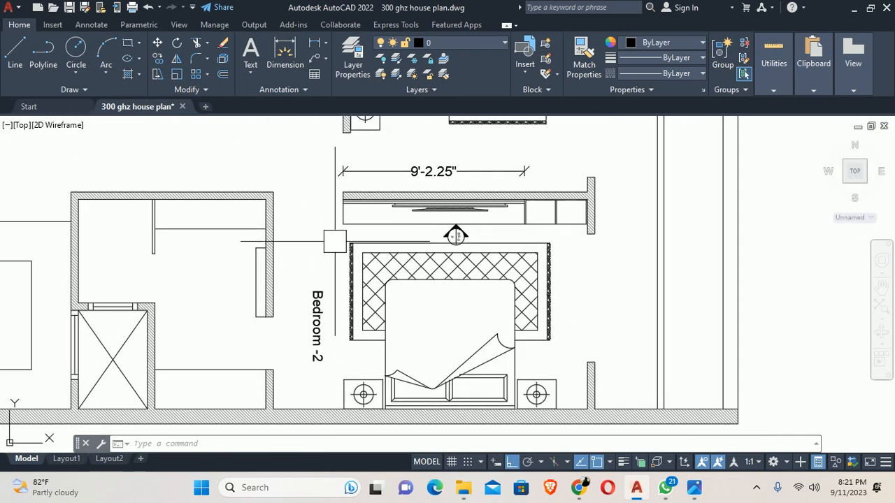
pyautogui.scroll(3, 268, 194)
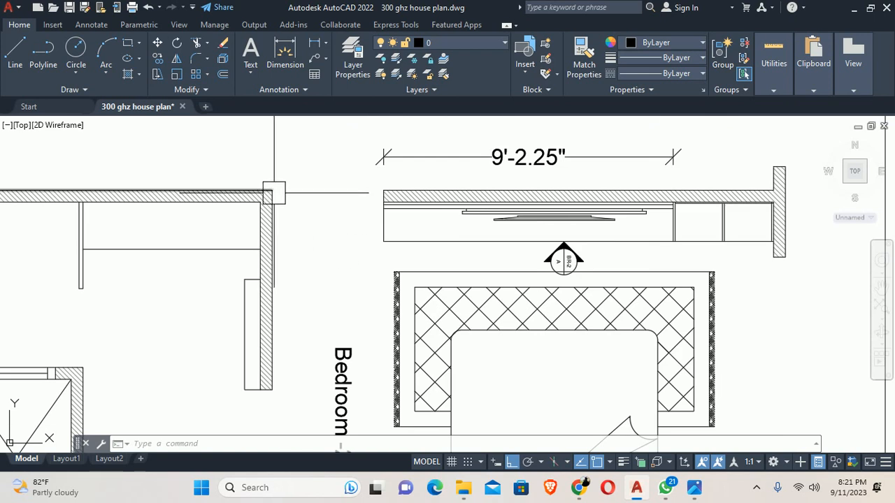
pyautogui.moveTo(350, 199); pyautogui.dragTo(198, 231, button='middle')
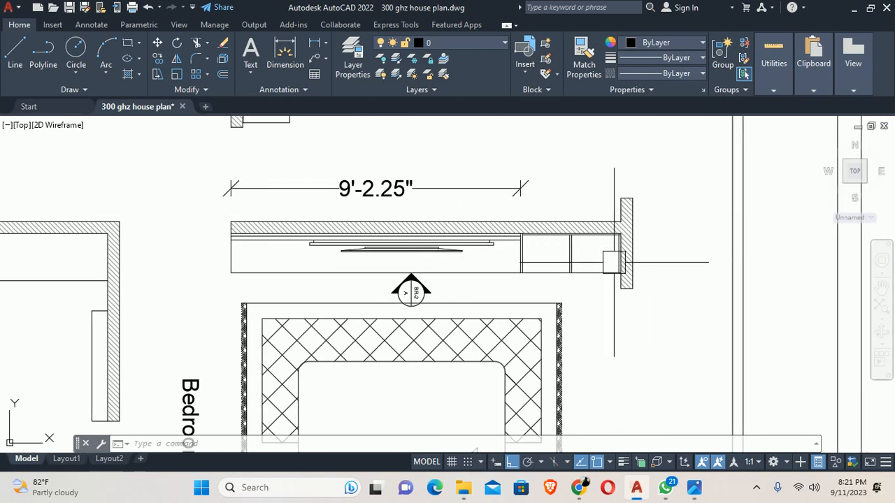
pyautogui.scroll(-6, 552, 248)
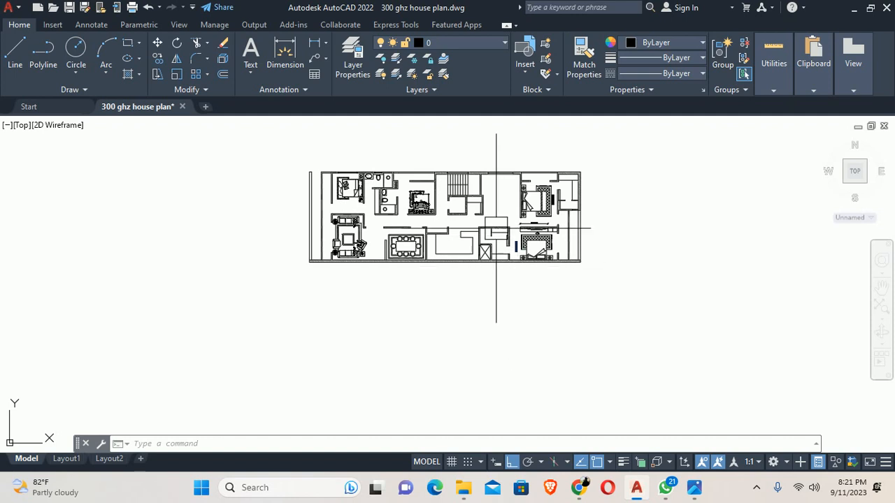
pyautogui.scroll(6, 499, 210)
pyautogui.scroll(2, 515, 292)
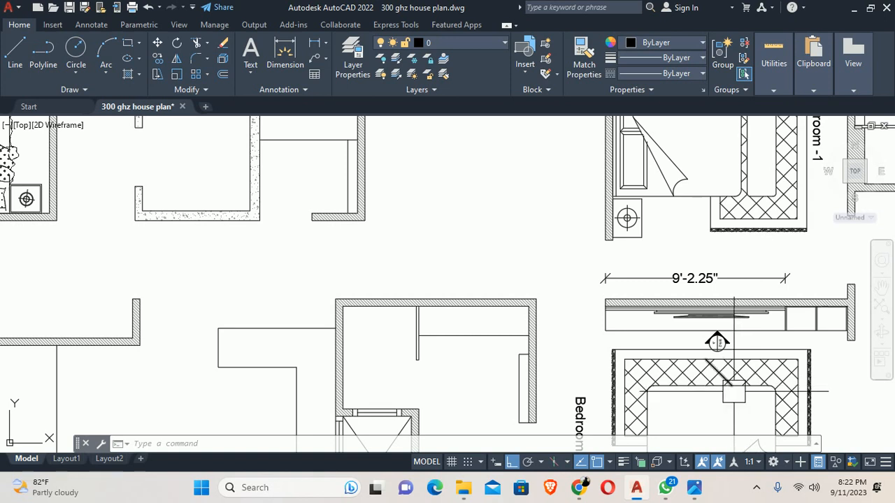
pyautogui.scroll(-6, 654, 340)
pyautogui.moveTo(681, 363); pyautogui.dragTo(461, 308, button='middle')
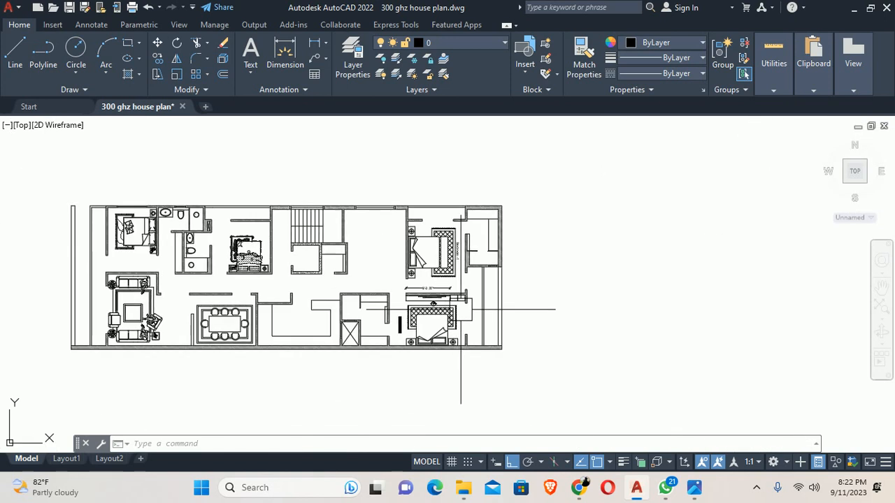
# - Draw a vertical construction line through the outer corner of the dressing-area wall bordering Bedroom -2 in the rotated plan
pyautogui.moveTo(489, 347); pyautogui.dragTo(453, 312, button='middle')
pyautogui.write('x1')
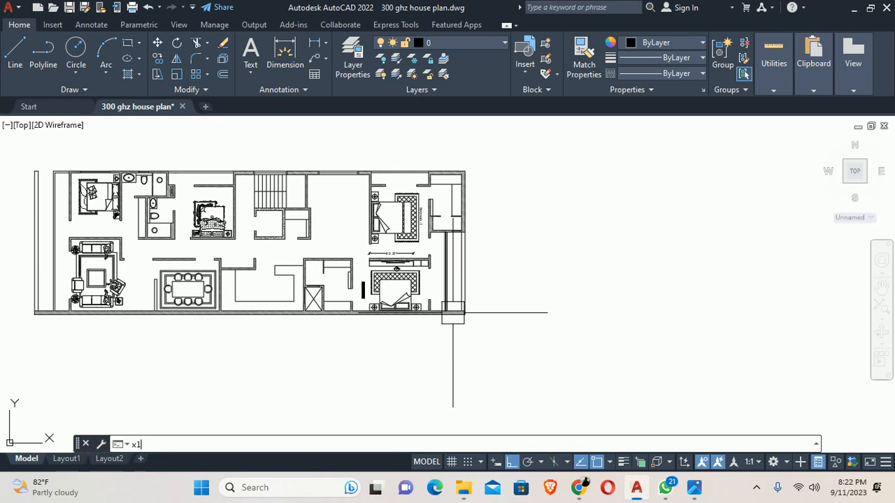
pyautogui.press('Return')
pyautogui.write('v')
pyautogui.press('Return')
pyautogui.scroll(8, 348, 245)
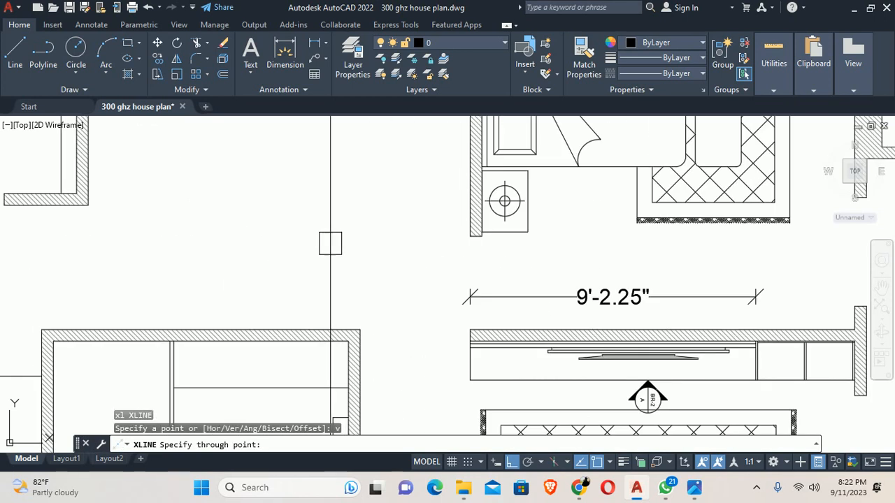
pyautogui.click(361, 329)
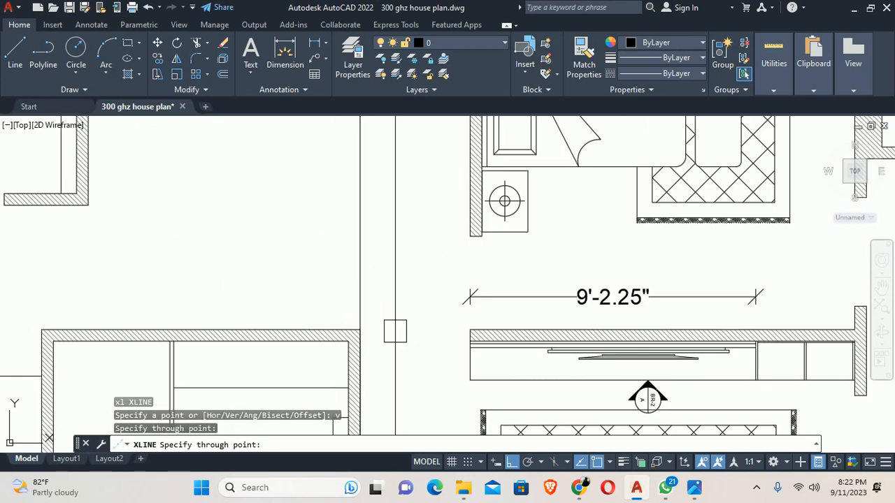
# - Add a second vertical construction line through the inner corner of the wall stub at the TV unit's cabinet end, ending XLINE
pyautogui.moveTo(605, 332); pyautogui.dragTo(196, 254, button='middle')
pyautogui.scroll(6, 489, 260)
pyautogui.scroll(-2, 341, 337)
pyautogui.moveTo(342, 337); pyautogui.dragTo(399, 120, button='middle')
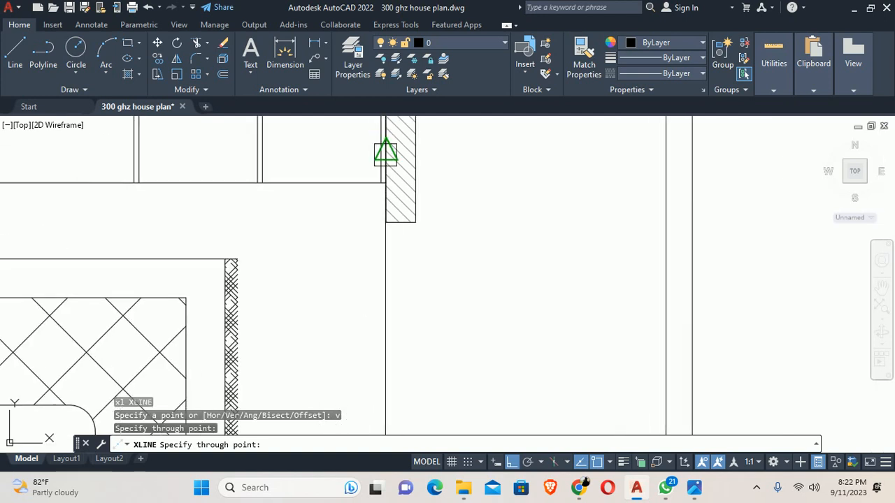
pyautogui.click(386, 221)
pyautogui.scroll(-4, 396, 206)
pyautogui.press('Escape')
pyautogui.scroll(-2, 385, 213)
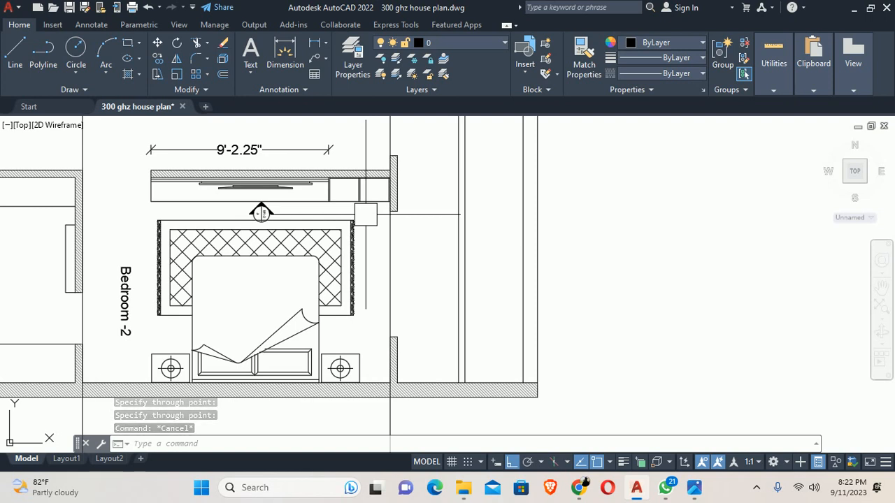
# - Draw a horizontal base line below the floor plan, crossing both vertical construction lines projected from Bedroom-2
pyautogui.scroll(-6, 294, 230)
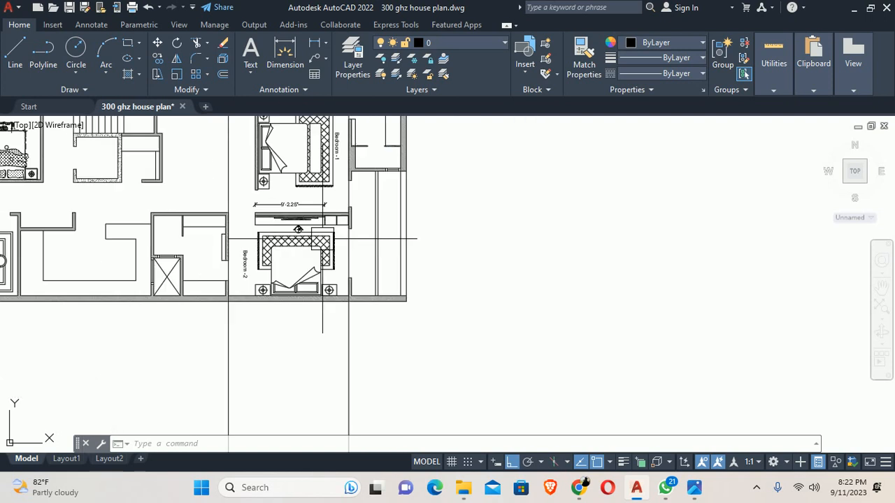
pyautogui.scroll(4, 258, 219)
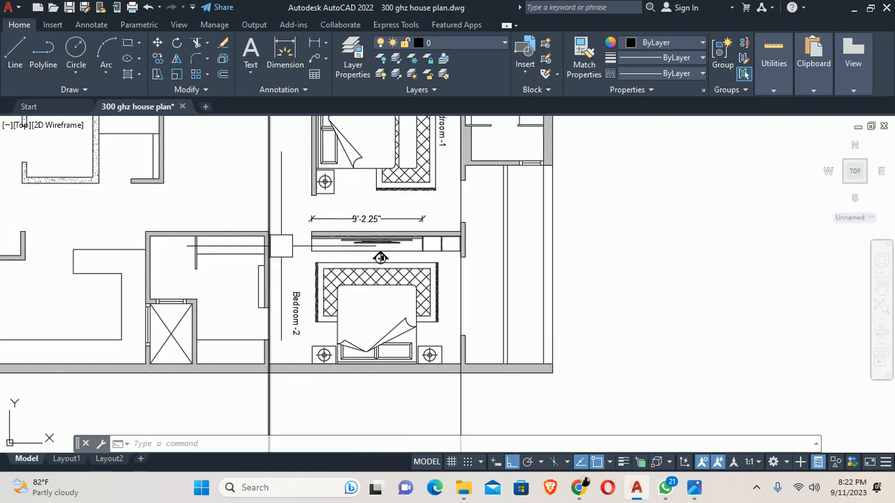
pyautogui.scroll(-4, 443, 288)
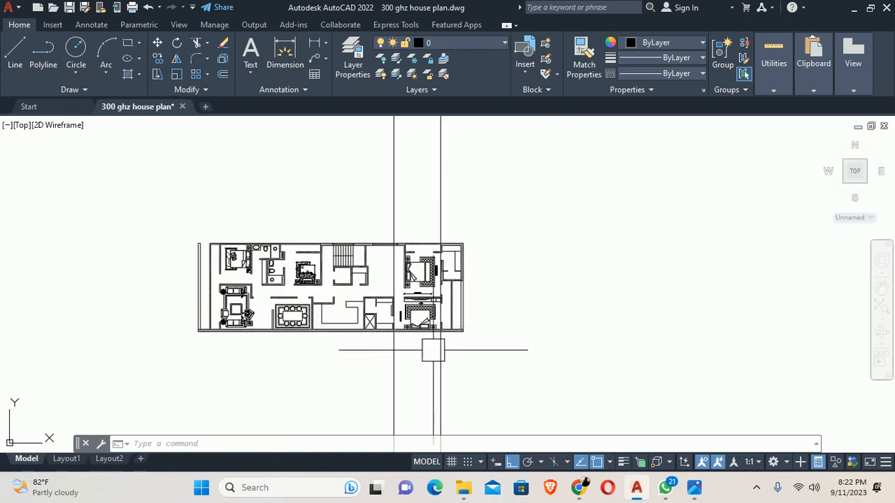
pyautogui.moveTo(430, 349); pyautogui.dragTo(403, 222, button='middle')
pyautogui.write('l')
pyautogui.press('Return')
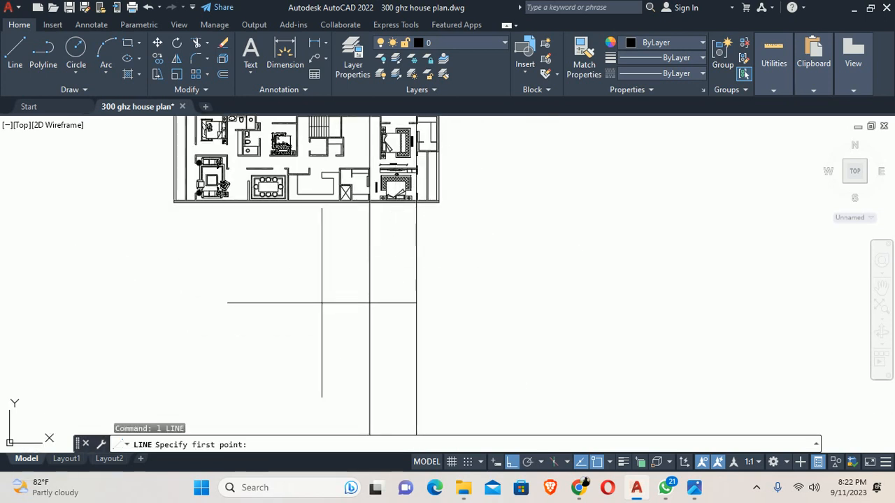
pyautogui.click(321, 303)
pyautogui.click(496, 303)
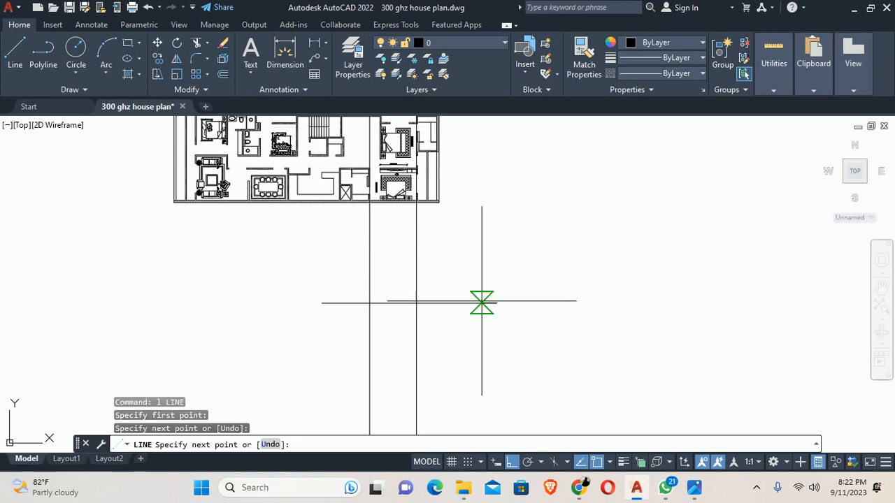
pyautogui.press('Escape')
pyautogui.press('Escape')
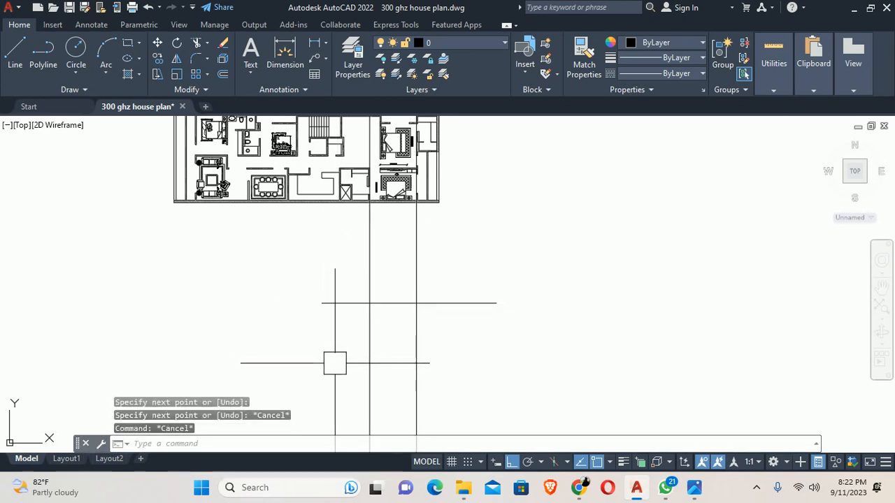
# - Trim the base line's overhanging ends and the parts of both construction lines below it
pyautogui.press('Escape')
pyautogui.write('tr')
pyautogui.press('Return')
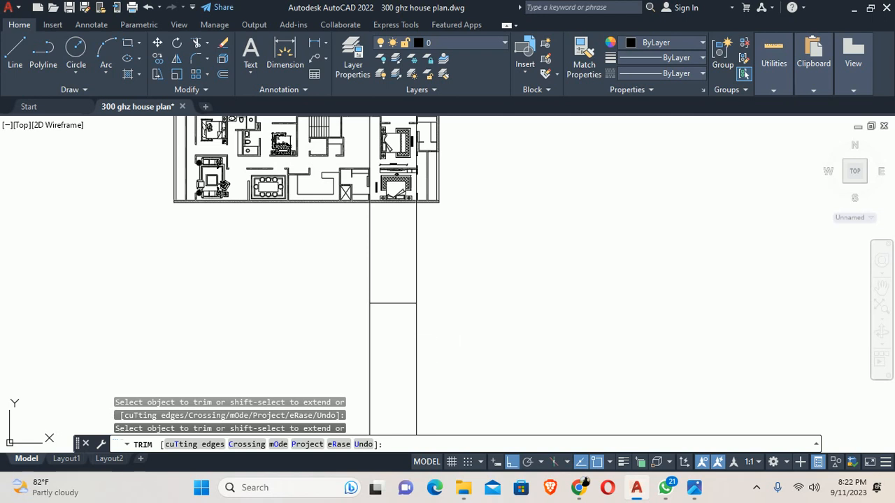
pyautogui.press('Escape')
pyautogui.press('Escape')
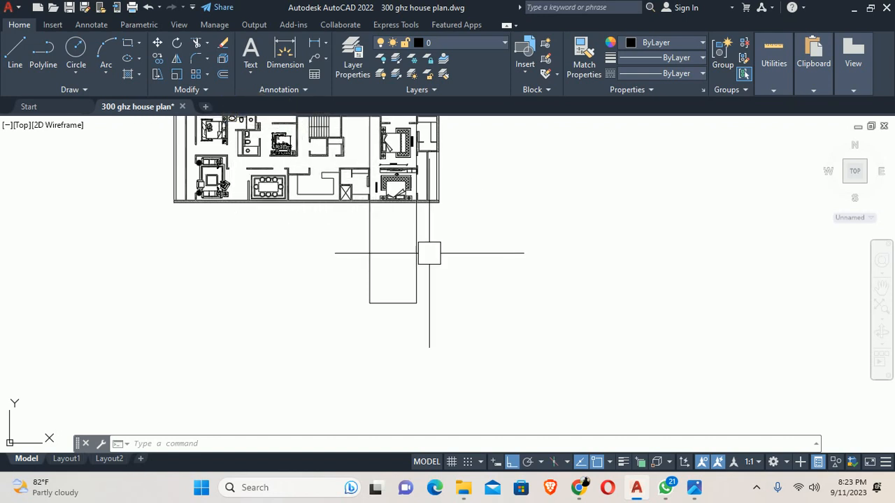
# - Offset the horizontal base line 10' upward between the two vertical lines
pyautogui.scroll(2, 430, 254)
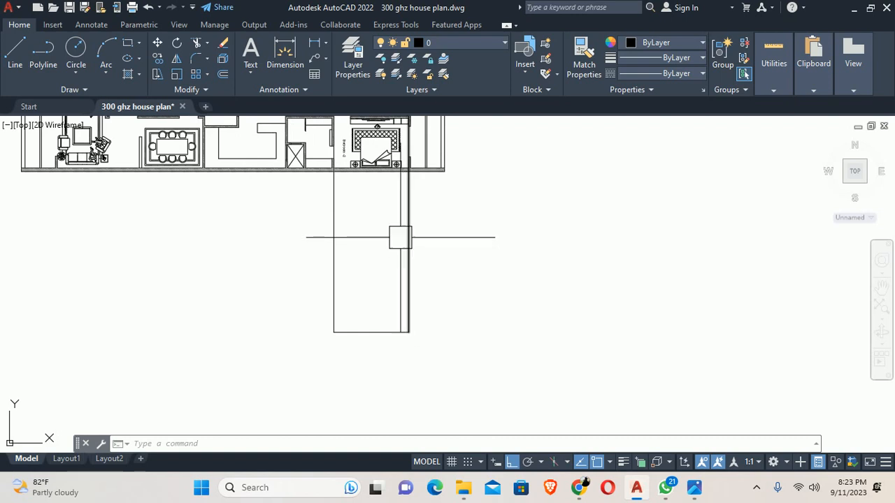
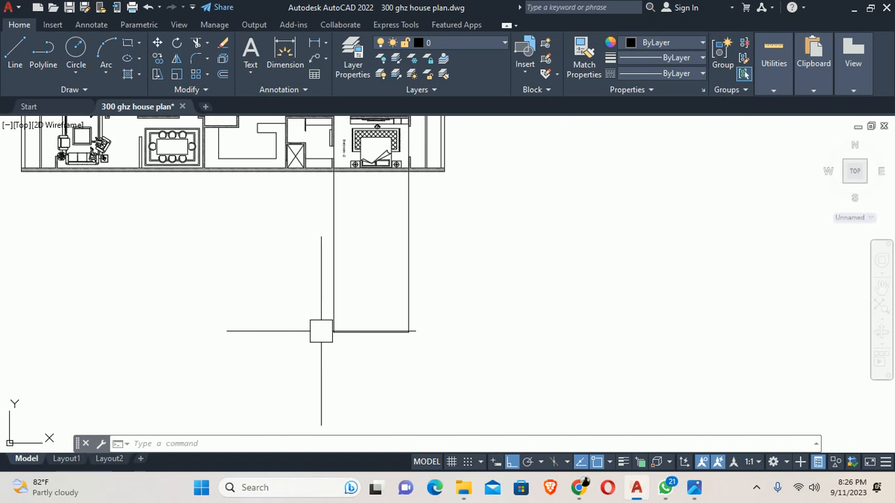
pyautogui.scroll(2, 355, 309)
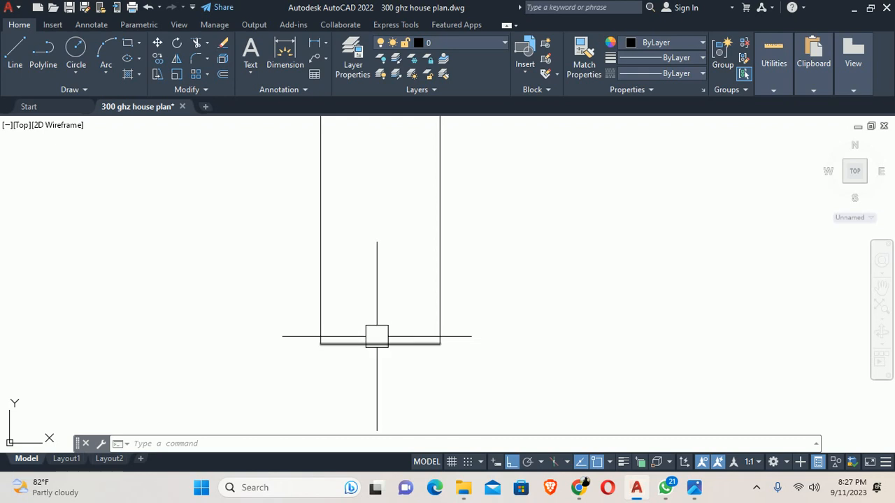
pyautogui.write('o')
pyautogui.press('Return')
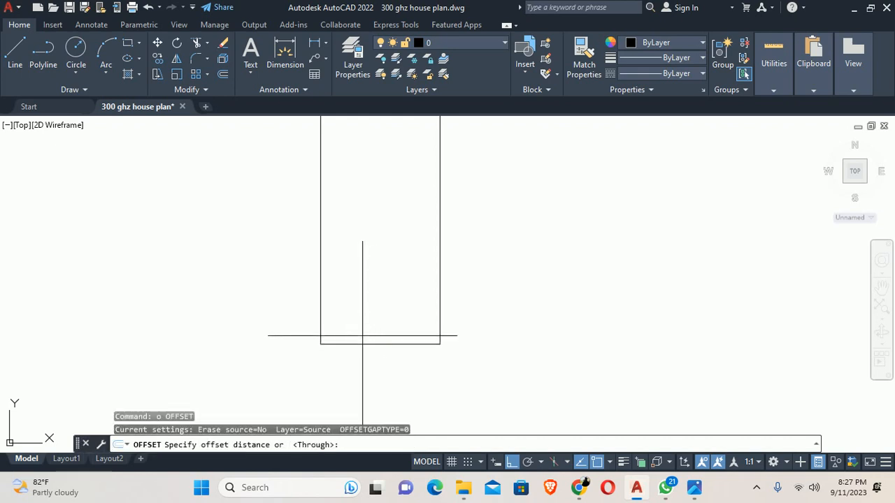
pyautogui.write('10')
pyautogui.press('Return')
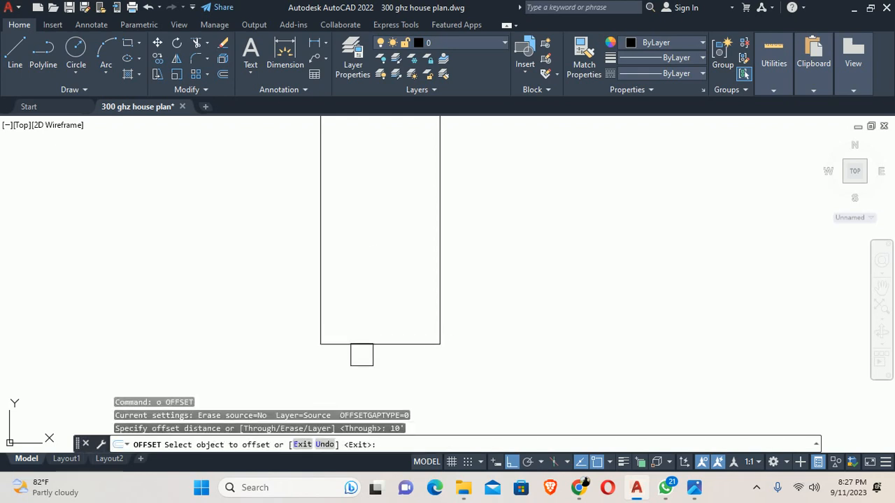
pyautogui.click(364, 343)
pyautogui.click(348, 276)
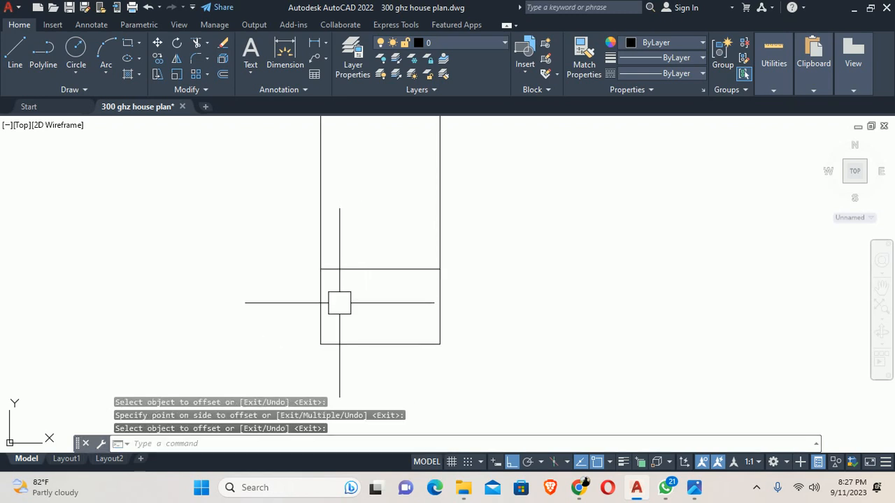
pyautogui.press('Escape')
pyautogui.press('Escape')
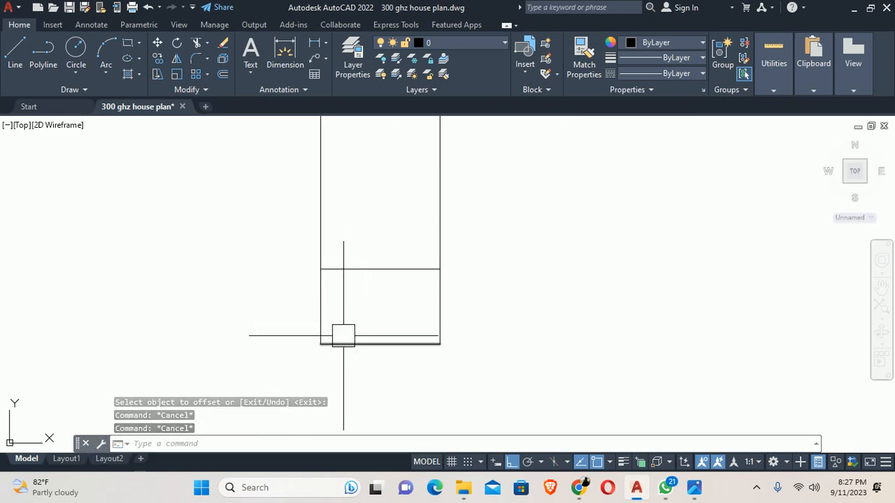
# - Trim both vertical lines above the upper horizontal line to leave a closed rectangular outline
pyautogui.scroll(2, 391, 301)
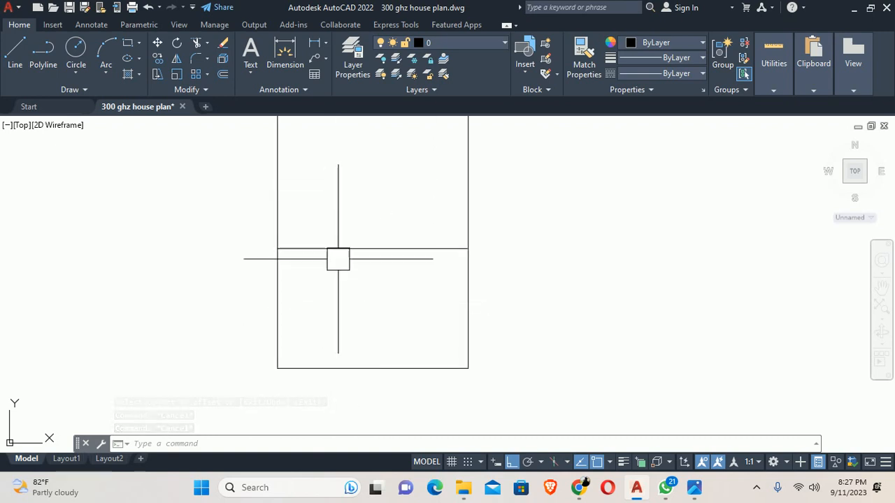
pyautogui.moveTo(345, 309); pyautogui.dragTo(305, 251, button='middle')
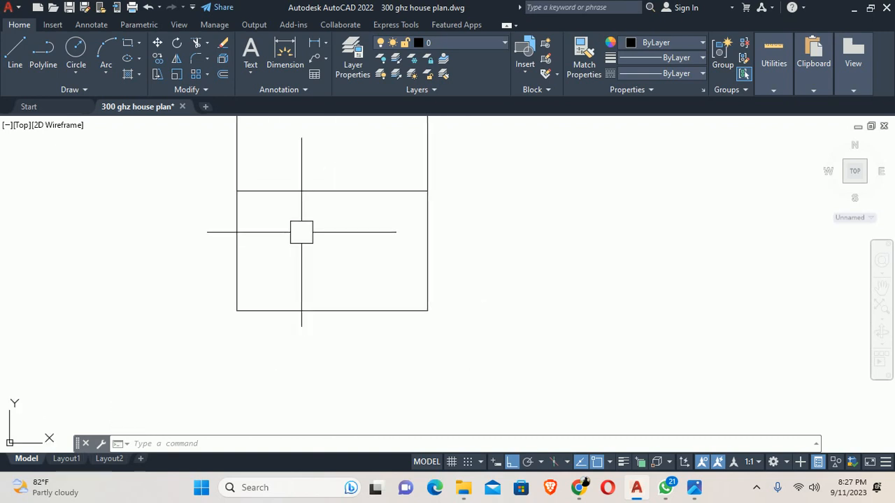
pyautogui.write('tr')
pyautogui.press('Return')
pyautogui.click(236, 160)
pyautogui.click(427, 160)
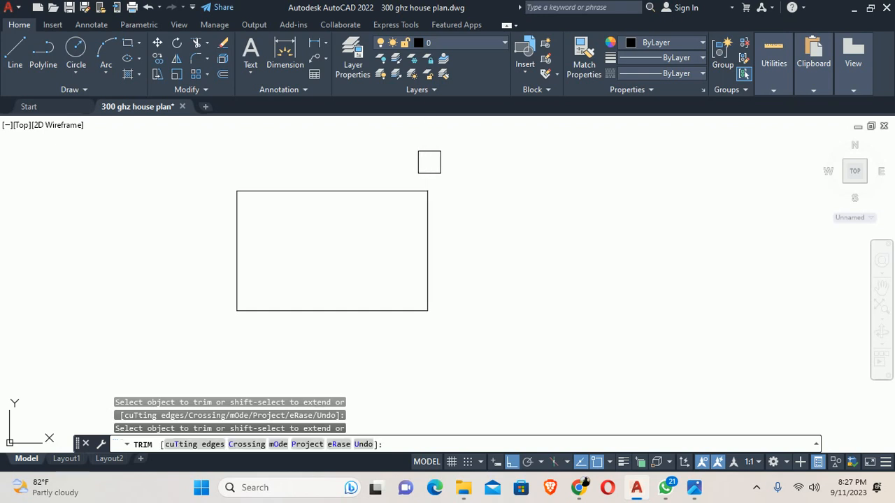
pyautogui.press('Return')
pyautogui.press('Escape')
pyautogui.press('Escape')
# - Use Stretch on the whole rectangular outline to shift it straight up, closer beneath the floor plan
pyautogui.scroll(-5, 424, 249)
pyautogui.moveTo(425, 250); pyautogui.dragTo(444, 305, button='middle')
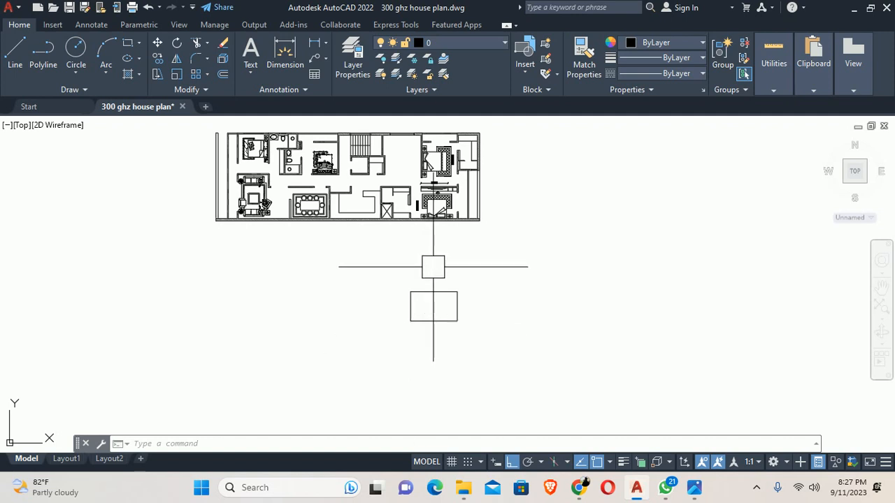
pyautogui.write('s')
pyautogui.press('Return')
pyautogui.click(610, 409)
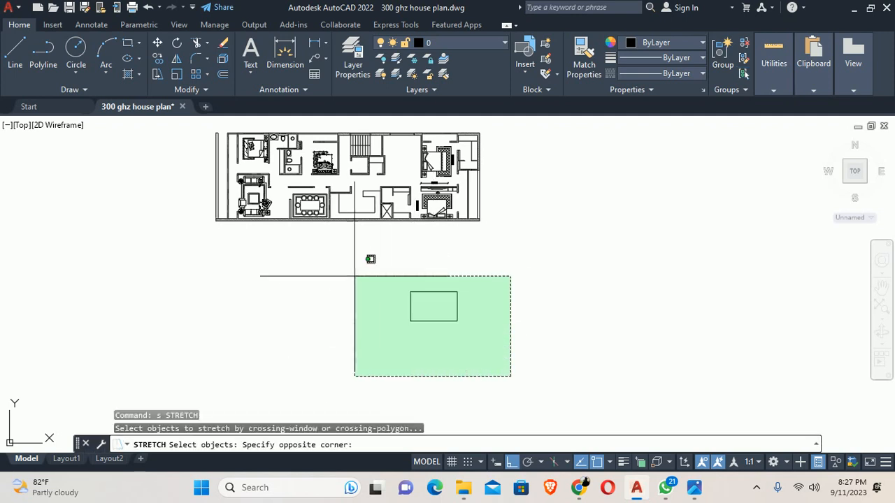
pyautogui.click(370, 275)
pyautogui.press('Return')
pyautogui.click(477, 286)
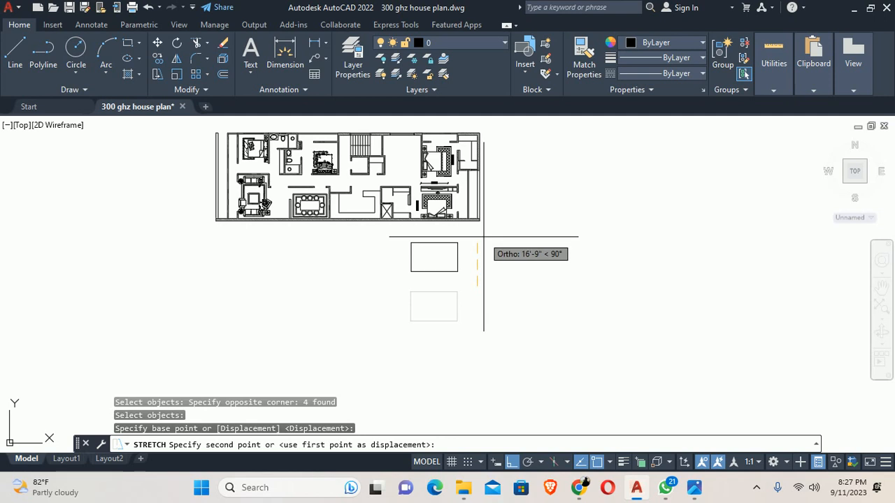
pyautogui.scroll(5, 476, 236)
pyautogui.press('Escape')
pyautogui.press('Escape')
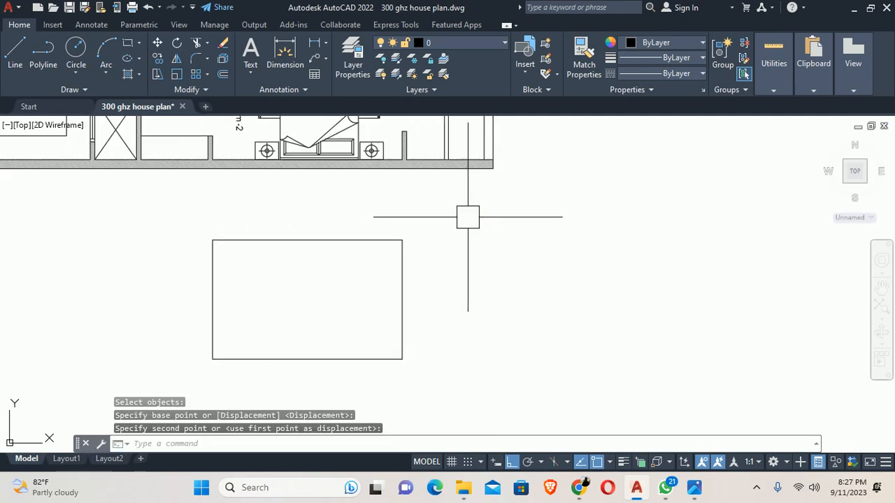
pyautogui.scroll(-4, 419, 231)
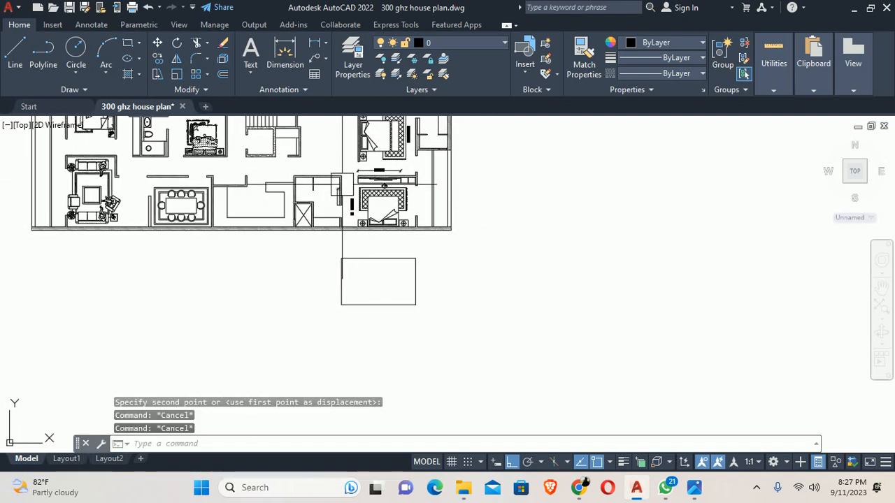
pyautogui.scroll(4, 342, 185)
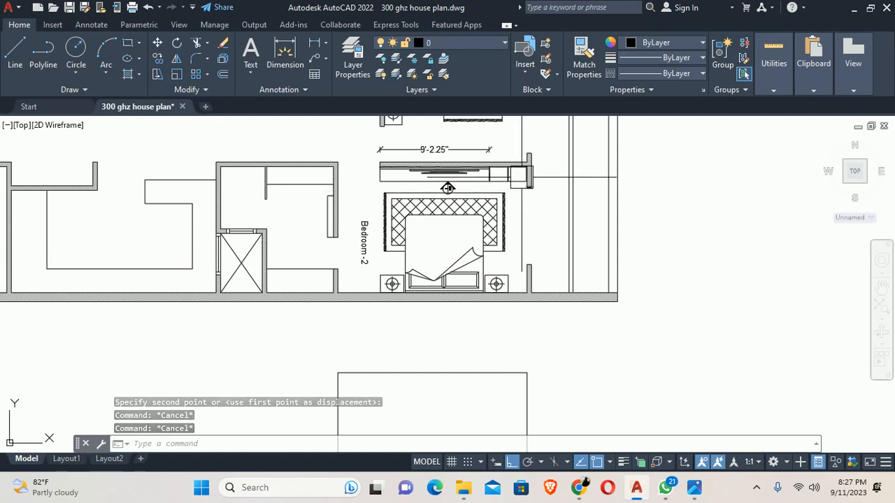
pyautogui.scroll(-4, 447, 188)
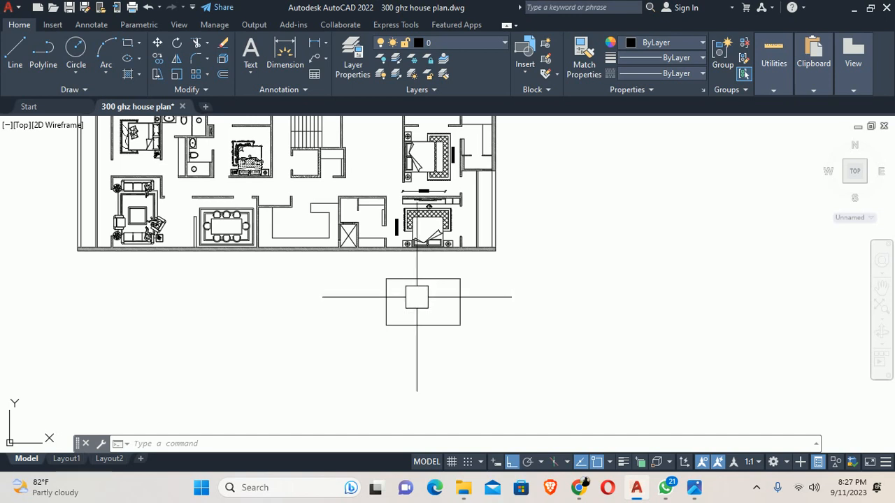
pyautogui.scroll(4, 429, 314)
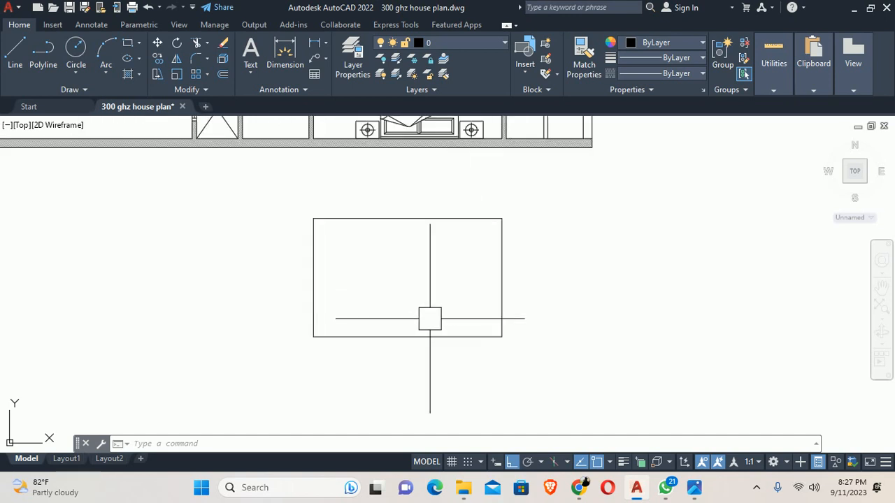
pyautogui.scroll(-4, 380, 280)
# - Draw a vertical construction line through the left end of Bedroom-2's TV unit, crossing the rectangle below the plan
pyautogui.scroll(8, 398, 210)
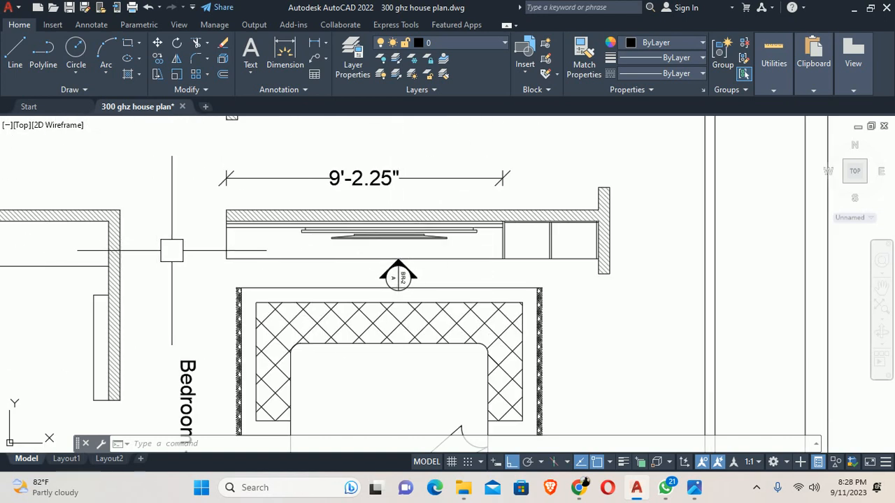
pyautogui.scroll(-5, 175, 253)
pyautogui.write('xl')
pyautogui.press('Return')
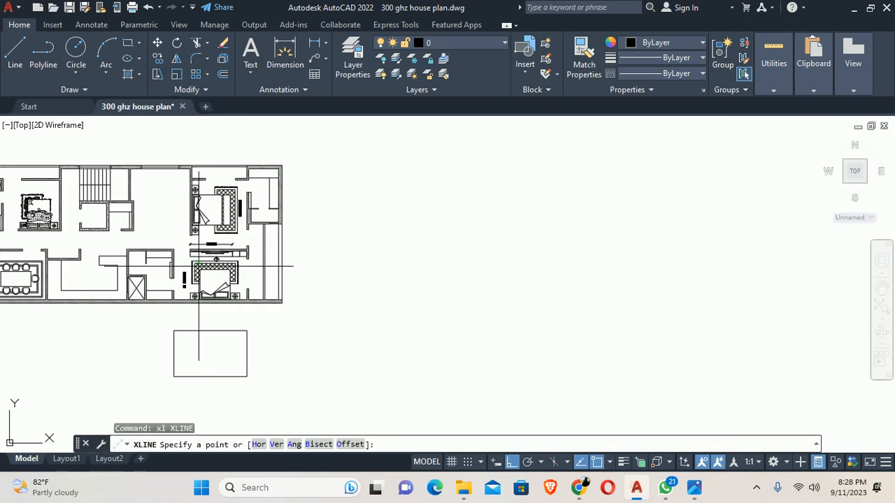
pyautogui.scroll(6, 196, 268)
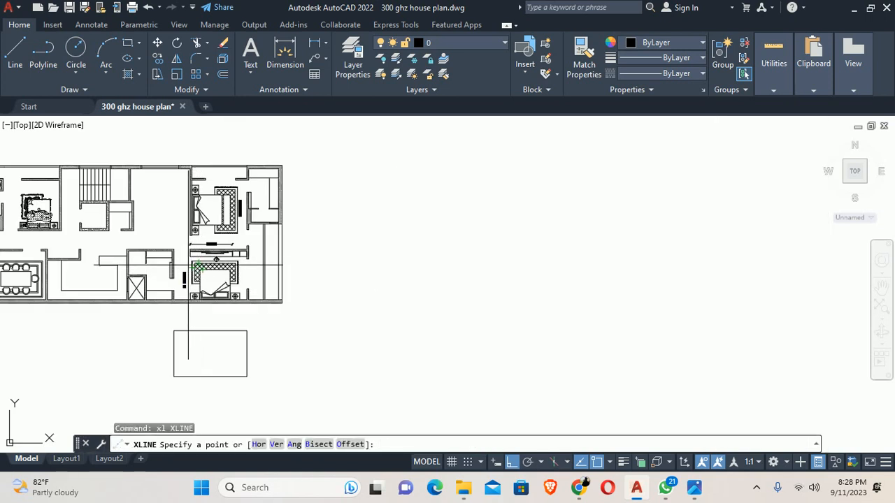
pyautogui.write('v')
pyautogui.press('Return')
pyautogui.scroll(1, 191, 249)
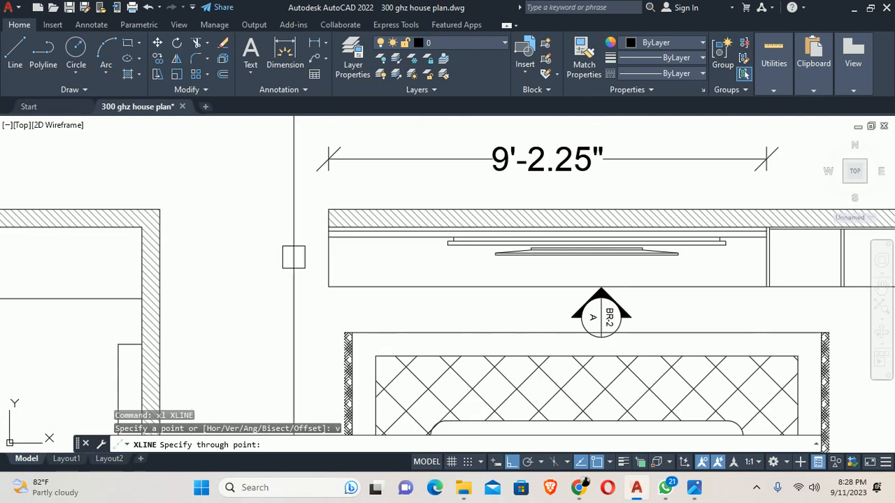
pyautogui.click(329, 286)
pyautogui.scroll(-4, 272, 297)
pyautogui.scroll(6, 274, 297)
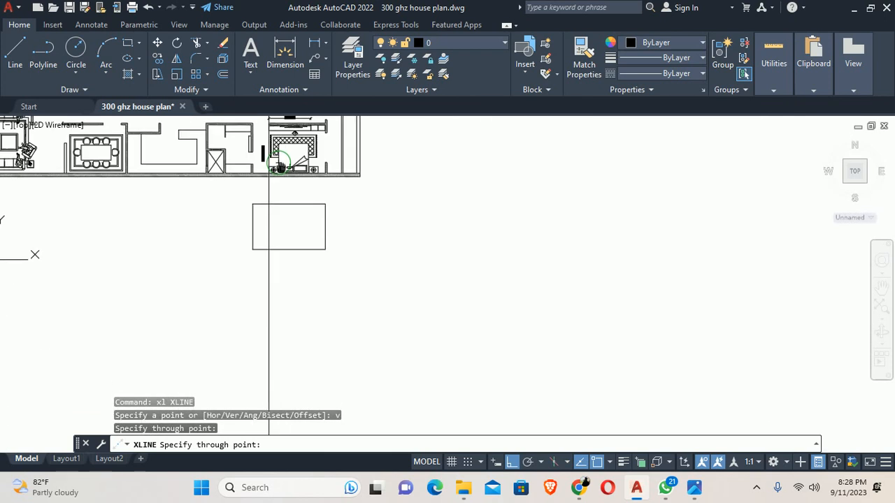
pyautogui.press('Escape')
# - Trim the vertical construction line above and below the rectangle so only the part inside stays
pyautogui.moveTo(293, 273); pyautogui.dragTo(314, 270, button='middle')
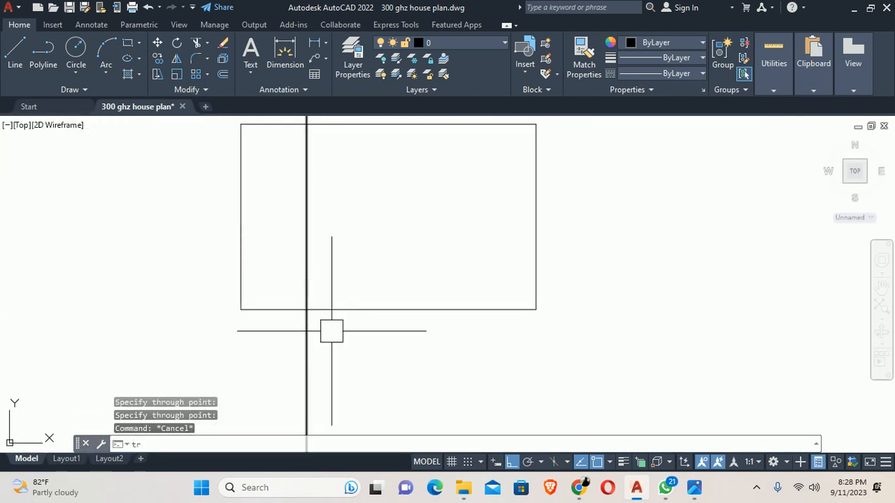
pyautogui.write('tr')
pyautogui.press('Return')
pyautogui.click(308, 368)
pyautogui.scroll(-2, 302, 350)
pyautogui.scroll(4, 322, 204)
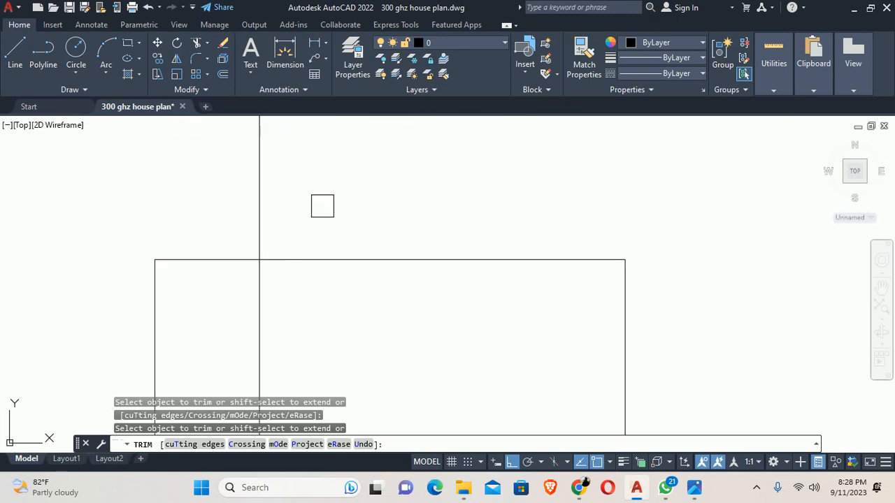
pyautogui.click(271, 133)
pyautogui.press('Escape')
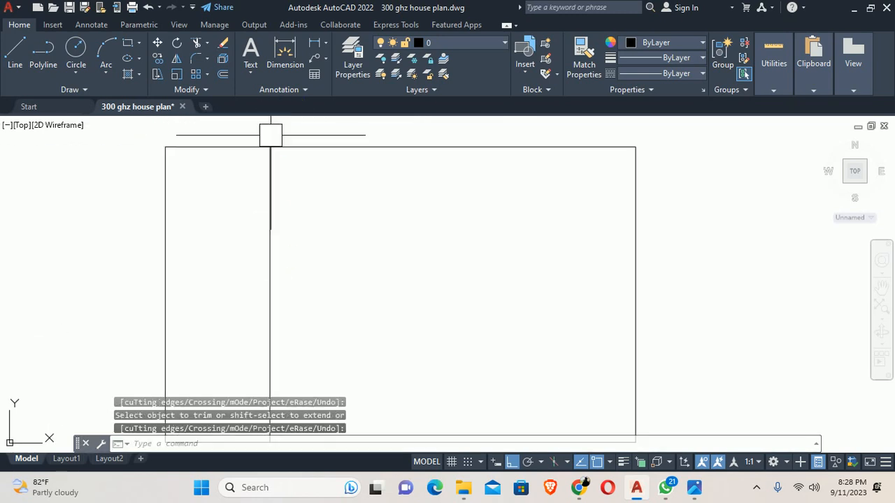
# - Offset the rectangle's bottom edge 8' upward to mark the door height
pyautogui.scroll(-2, 264, 266)
pyautogui.moveTo(263, 265); pyautogui.dragTo(302, 266, button='middle')
pyautogui.write('o')
pyautogui.press('Return')
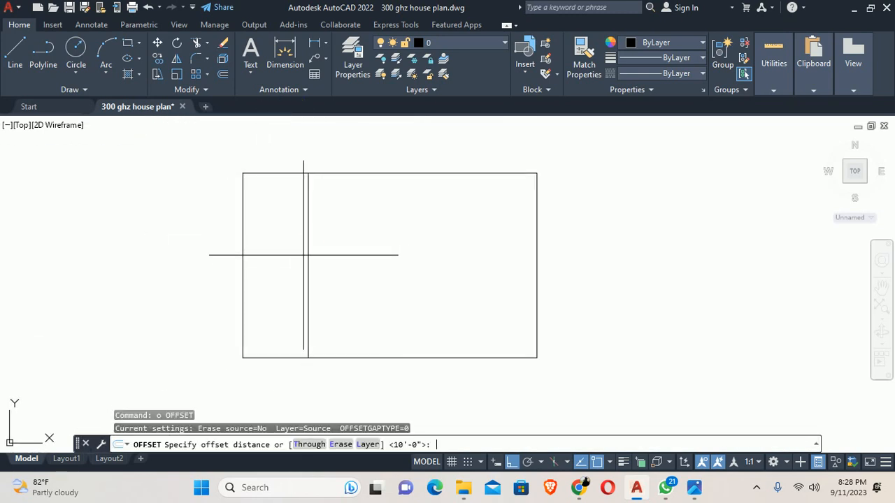
pyautogui.write("8'")
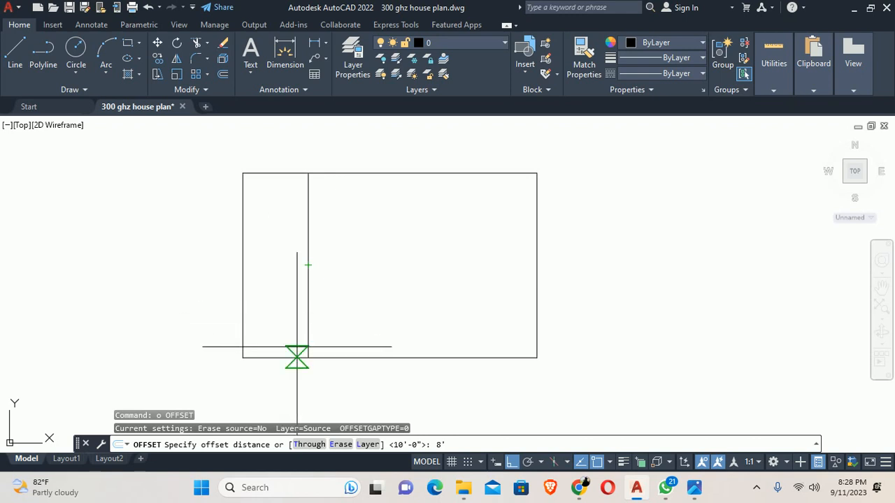
pyautogui.press('Return')
pyautogui.click(384, 362)
pyautogui.click(306, 286)
pyautogui.press('Escape')
pyautogui.press('Escape')
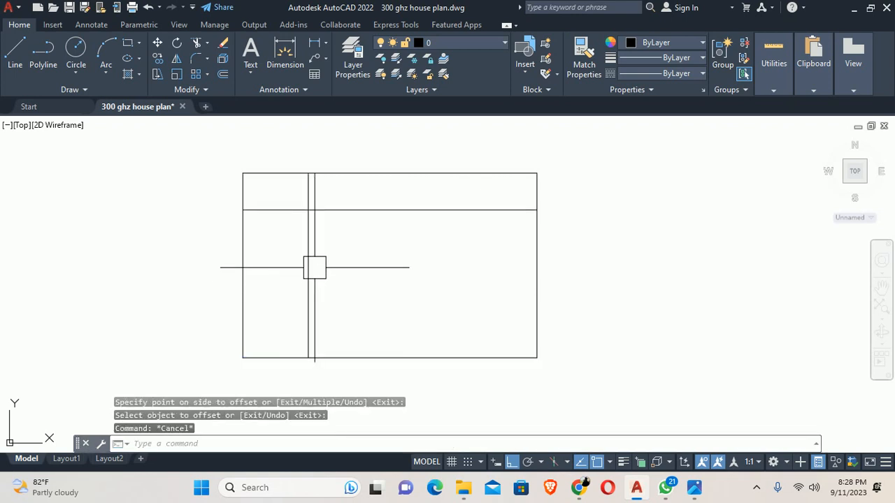
# - Trim the vertical line above the door-height line and the horizontal line beyond it, leaving a closed door outline
pyautogui.scroll(8, 312, 230)
pyautogui.scroll(-5, 350, 321)
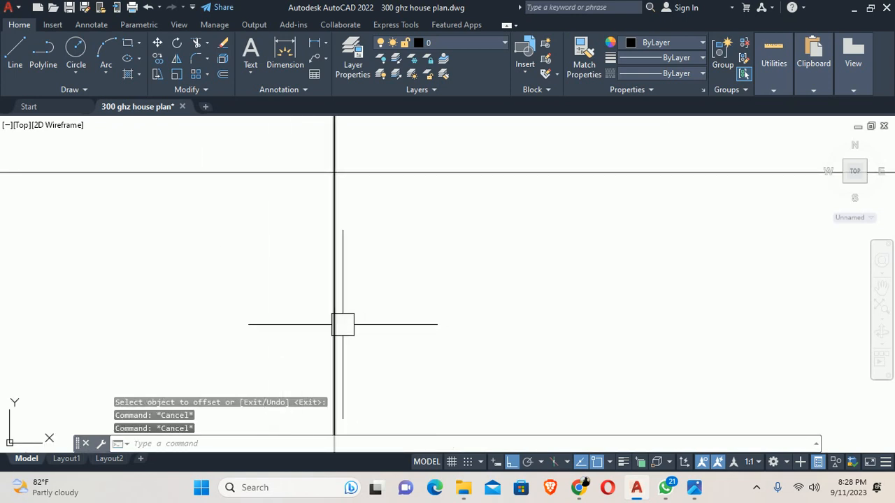
pyautogui.write('tr')
pyautogui.press('Return')
pyautogui.click(332, 136)
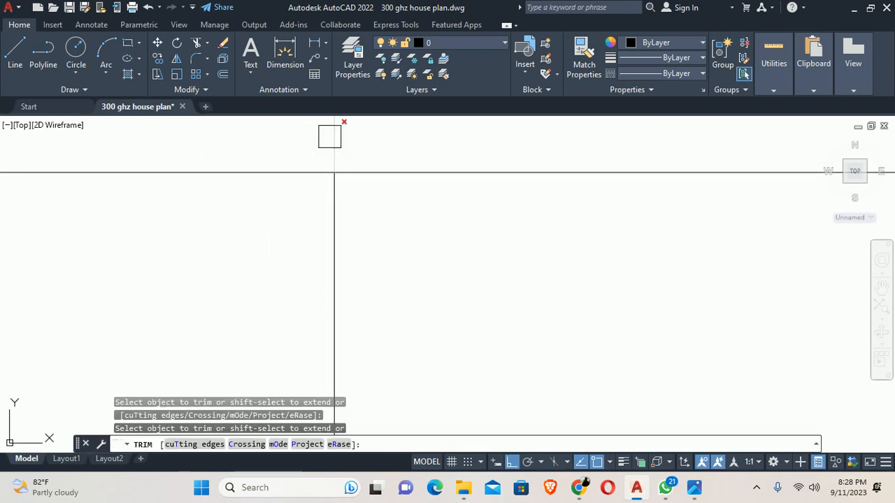
pyautogui.press('Escape')
pyautogui.scroll(-3, 435, 216)
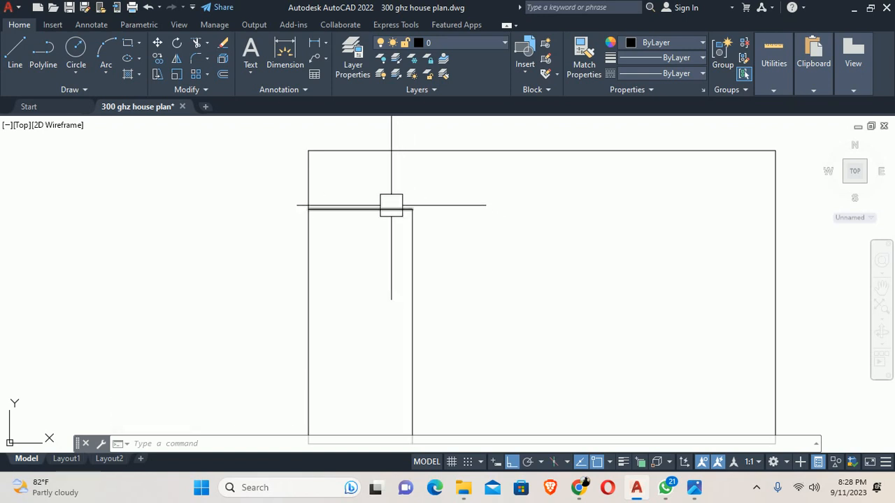
pyautogui.scroll(-2, 420, 292)
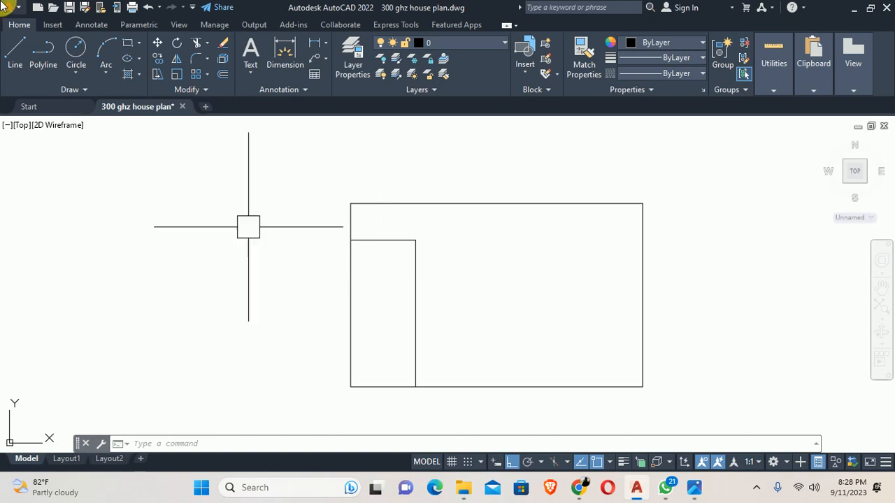
pyautogui.scroll(-2, 429, 246)
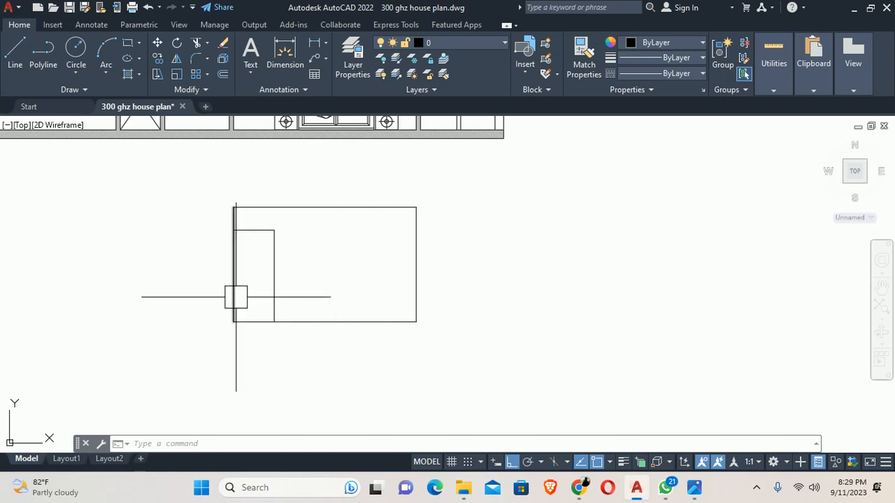
# - Switch to File Explorer, open the door design image from Documents, examine the door designs, and return to the AutoCAD drawing
pyautogui.click(463, 487)
pyautogui.click(70, 213)
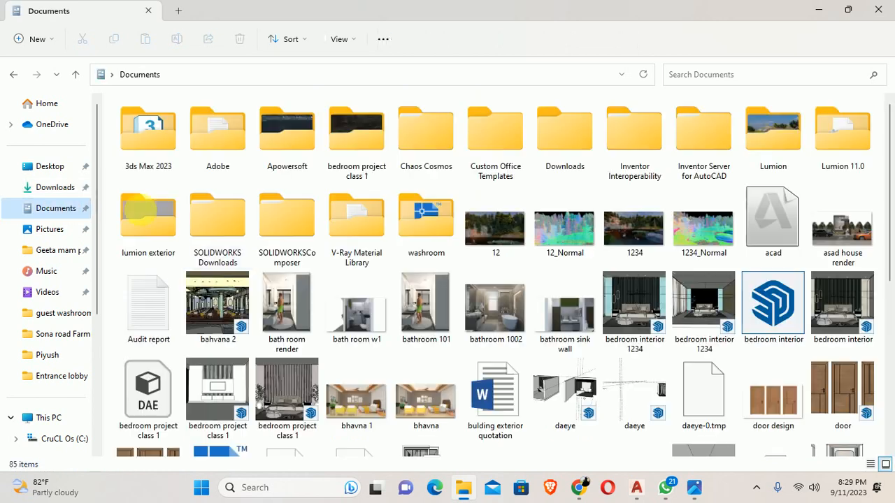
pyautogui.scroll(-5, 844, 209)
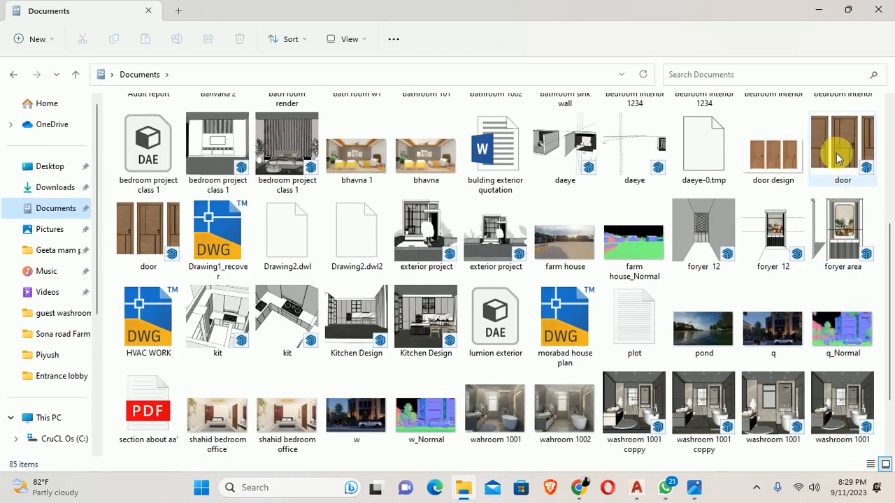
pyautogui.doubleClick(781, 162)
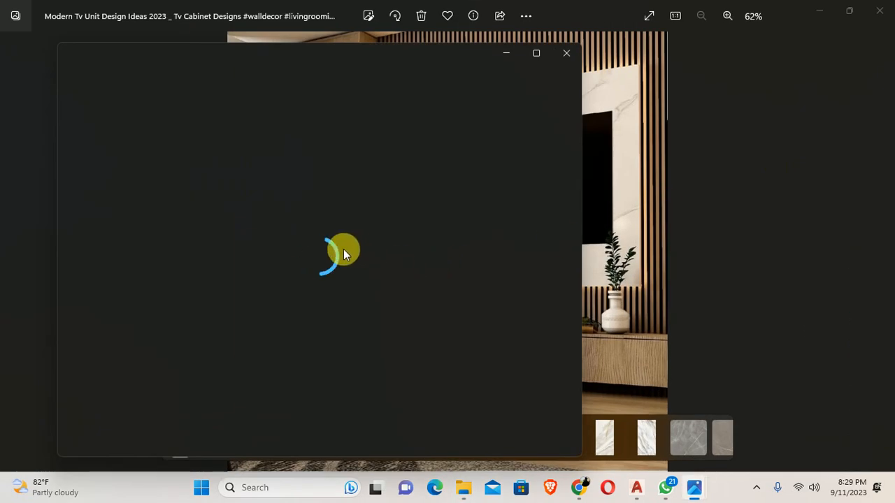
pyautogui.click(536, 54)
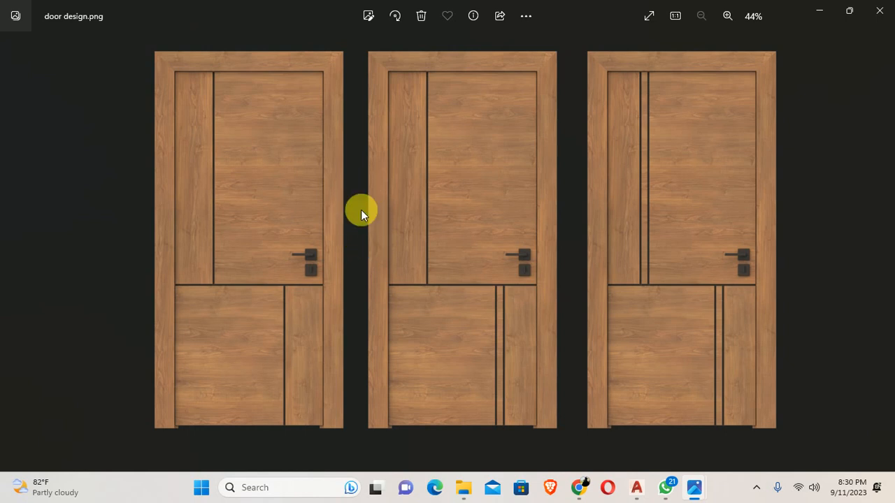
pyautogui.click(884, 7)
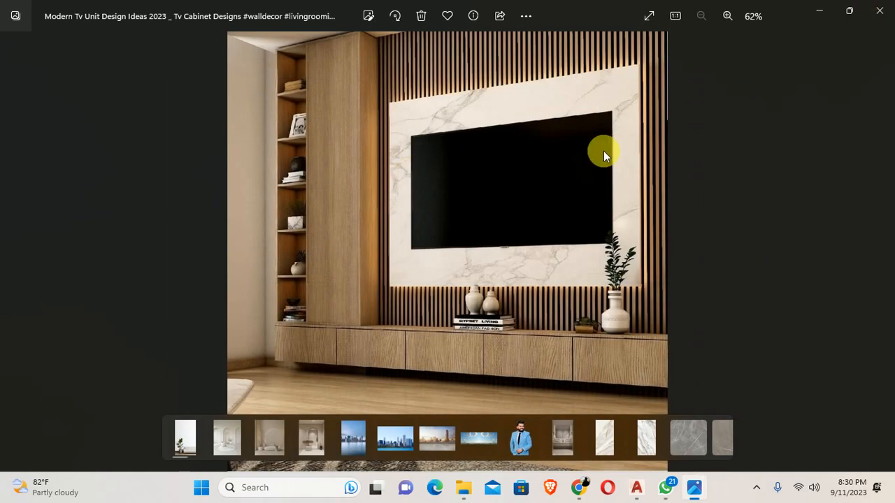
pyautogui.click(824, 9)
pyautogui.click(878, 9)
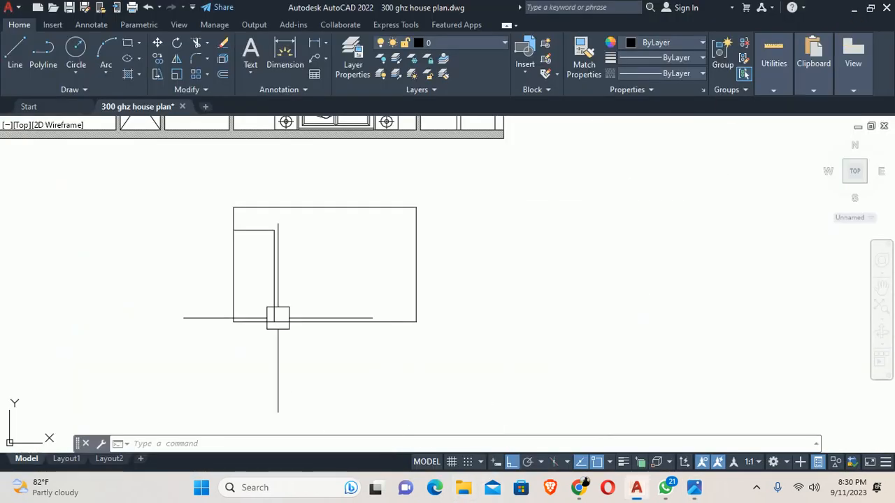
# - Check the door outline's width with a linear dimension on its top edge, without placing the dimension
pyautogui.scroll(3, 223, 259)
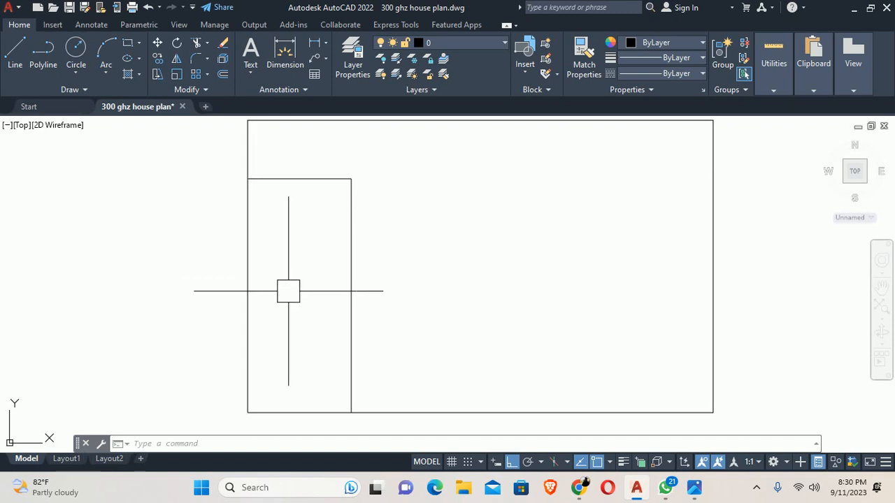
pyautogui.moveTo(290, 291); pyautogui.dragTo(247, 282, button='middle')
pyautogui.write('dli')
pyautogui.press('Return')
pyautogui.press('Return')
pyautogui.click(258, 174)
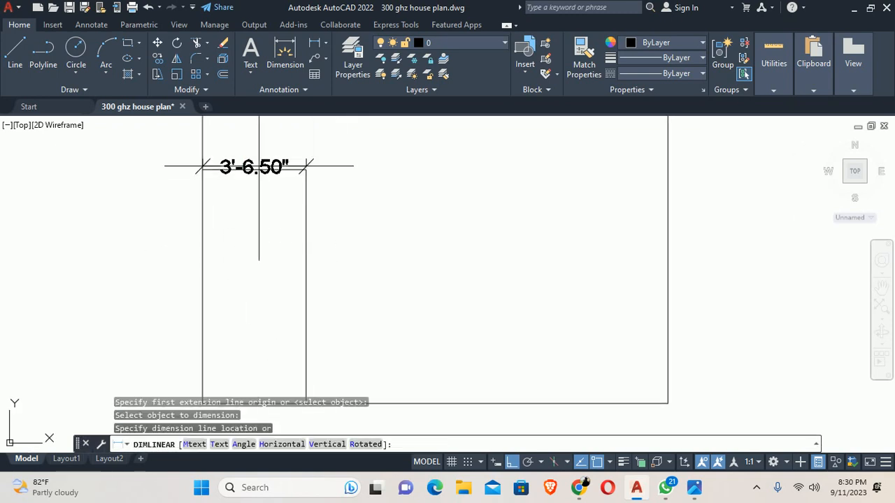
pyautogui.press('Escape')
pyautogui.scroll(-3, 266, 245)
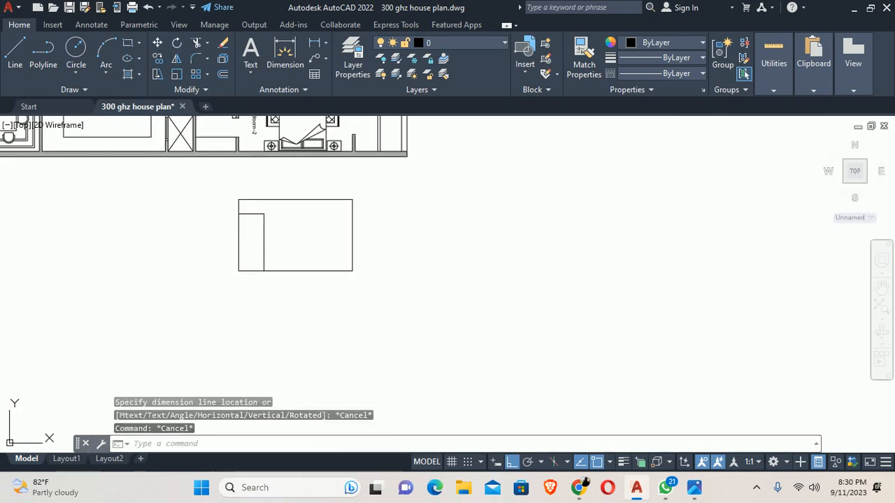
pyautogui.scroll(2, 290, 283)
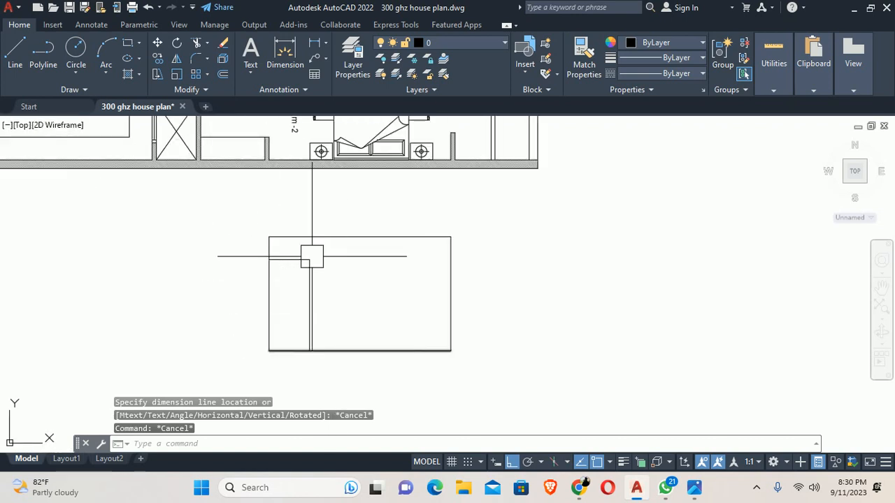
pyautogui.press('Escape')
pyautogui.press('Escape')
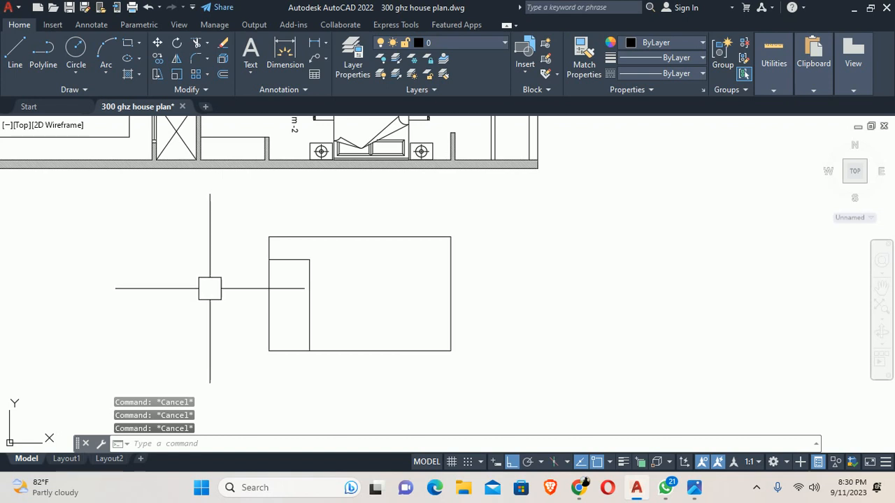
# - Offset both sides and the top edge of the door outline 3" inward to form the frame
pyautogui.write('o')
pyautogui.press('Return')
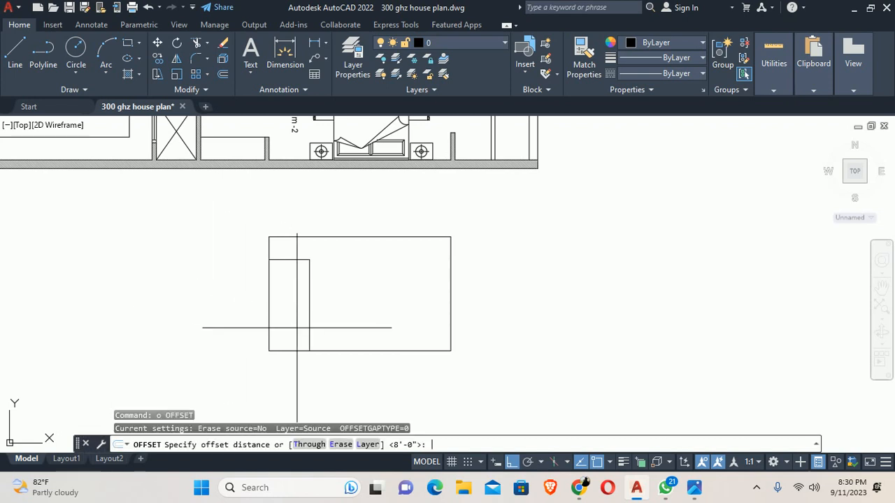
pyautogui.write('3')
pyautogui.press('Return')
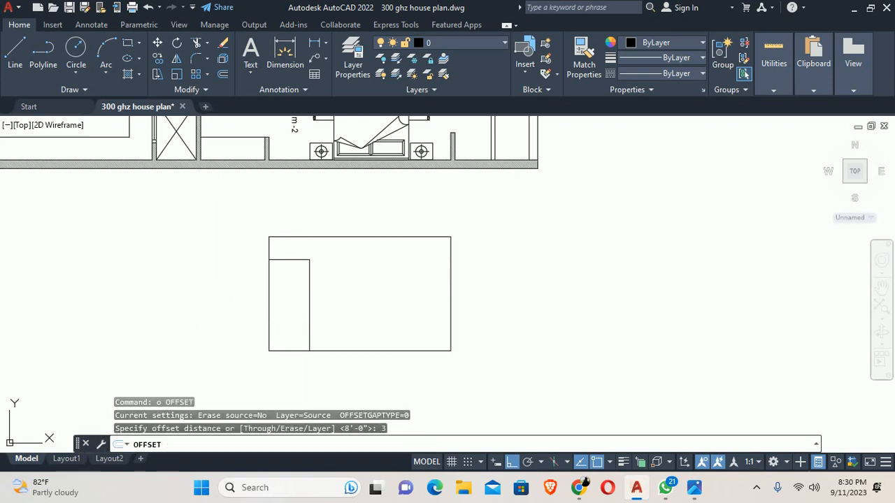
pyautogui.click(309, 292)
pyautogui.click(256, 297)
pyautogui.scroll(8, 288, 259)
pyautogui.click(282, 268)
pyautogui.click(260, 319)
pyautogui.moveTo(242, 304); pyautogui.dragTo(254, 190, button='middle')
pyautogui.click(185, 242)
pyautogui.click(237, 268)
# - Trim the overlapping inner frame lines at both upper corners of the door
pyautogui.write('tr')
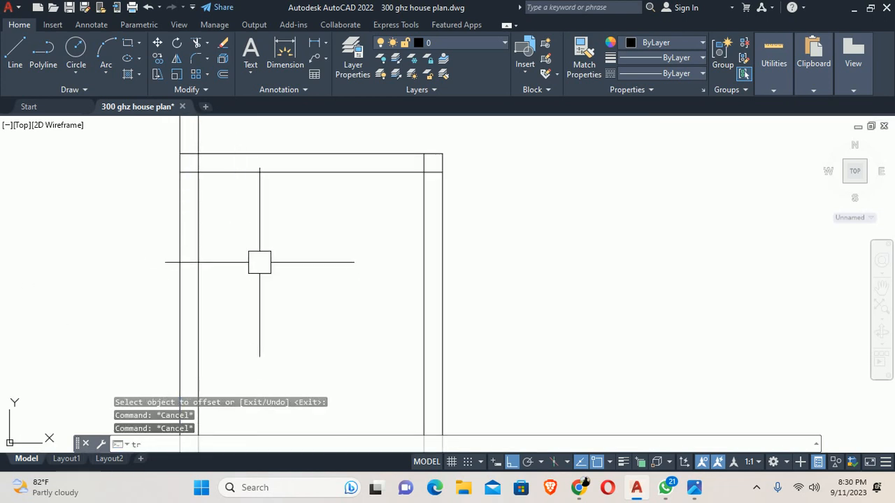
pyautogui.press('Return')
pyautogui.scroll(5, 191, 138)
pyautogui.click(174, 259)
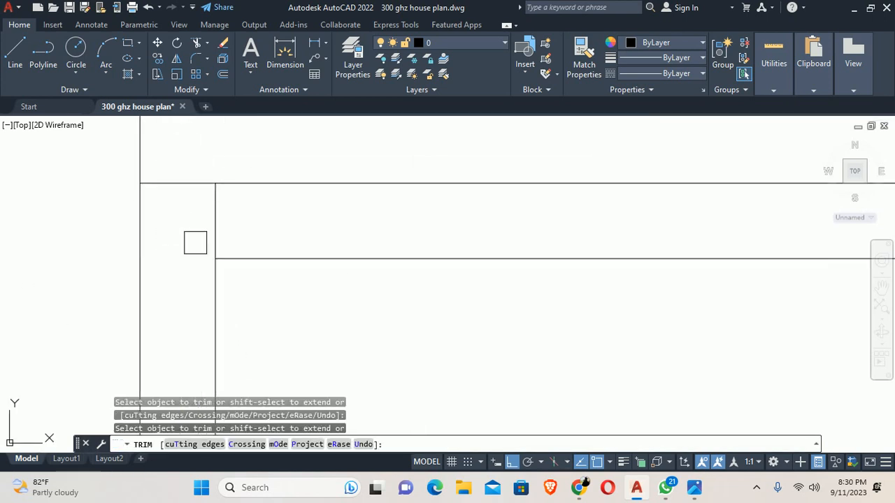
pyautogui.click(216, 229)
pyautogui.scroll(-4, 433, 241)
pyautogui.moveTo(611, 237); pyautogui.dragTo(342, 256, button='middle')
pyautogui.scroll(4, 450, 269)
pyautogui.click(395, 237)
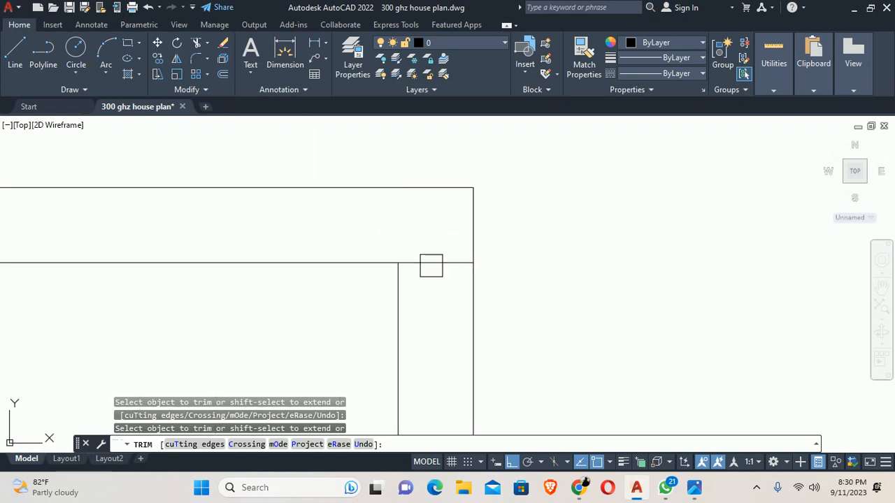
pyautogui.click(431, 265)
pyautogui.press('Escape')
pyautogui.press('Escape')
pyautogui.press('Escape')
pyautogui.scroll(-10, 411, 258)
pyautogui.moveTo(373, 296); pyautogui.dragTo(352, 264, button='middle')
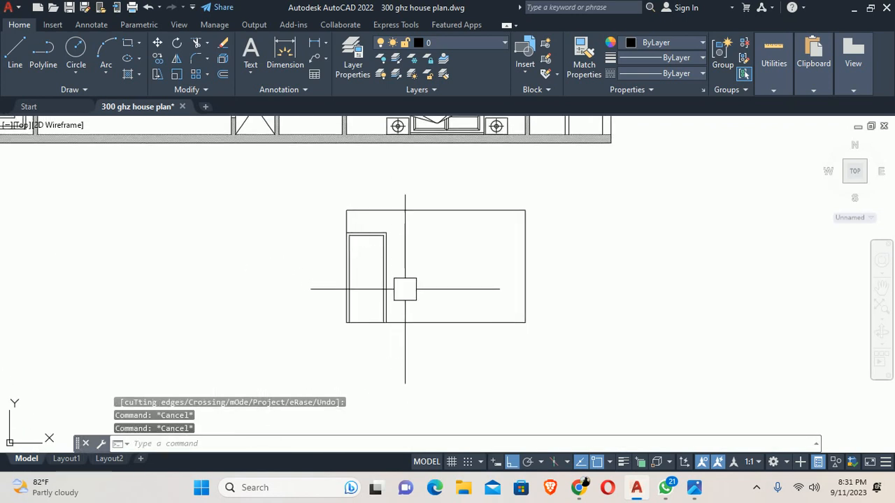
# - Reopen the door design image from File Explorer's recent files, examine the middle door's frame and grooves, and return to the AutoCAD drawing
pyautogui.scroll(7, 377, 278)
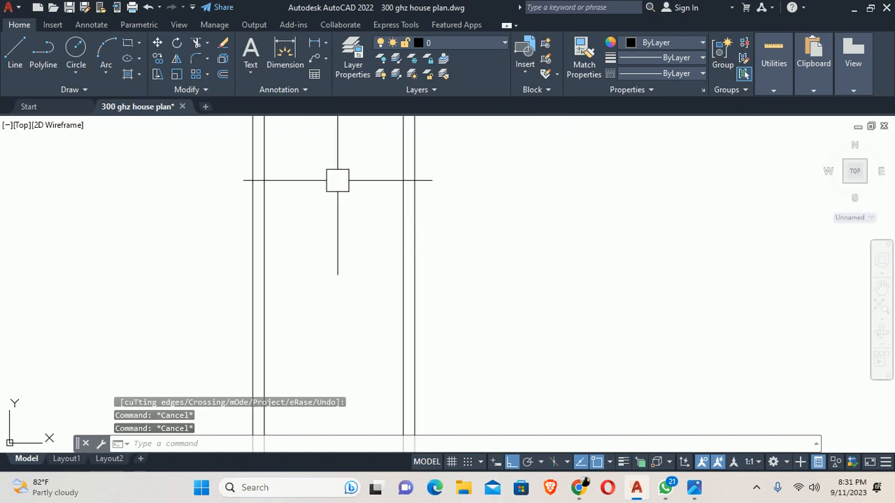
pyautogui.scroll(-5, 391, 237)
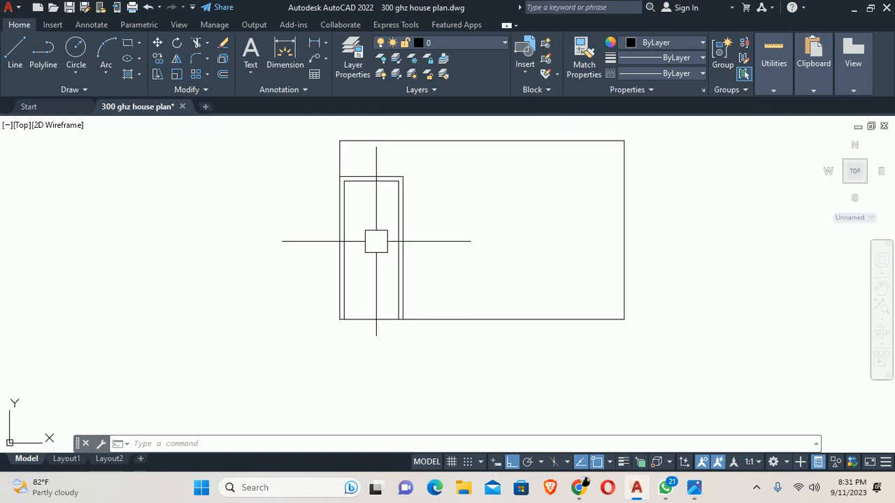
pyautogui.scroll(-2, 335, 278)
pyautogui.scroll(6, 335, 278)
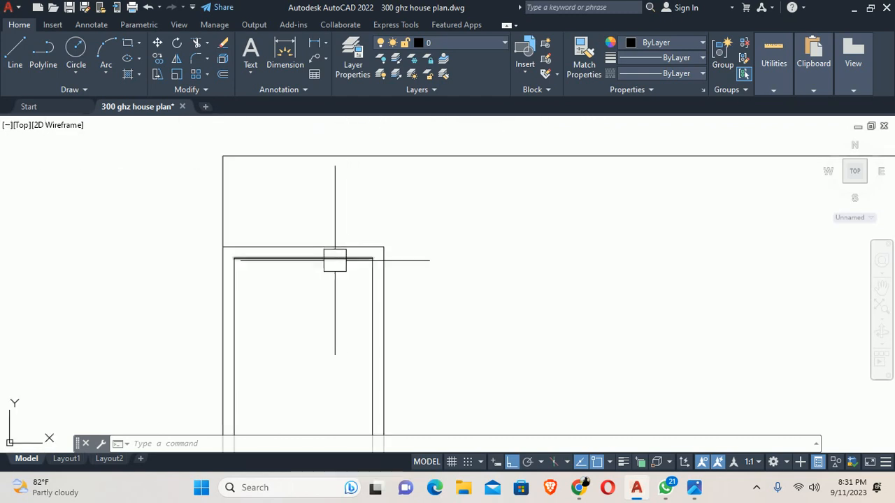
pyautogui.click(690, 487)
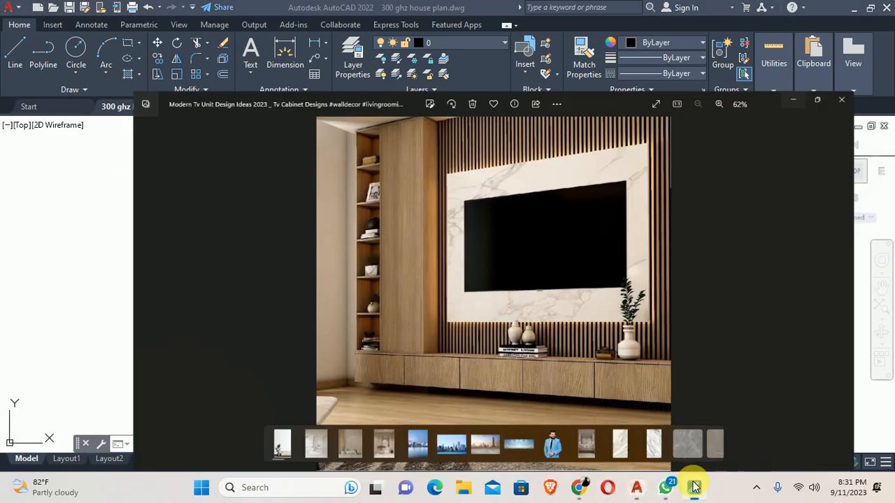
pyautogui.click(691, 487)
pyautogui.click(461, 490)
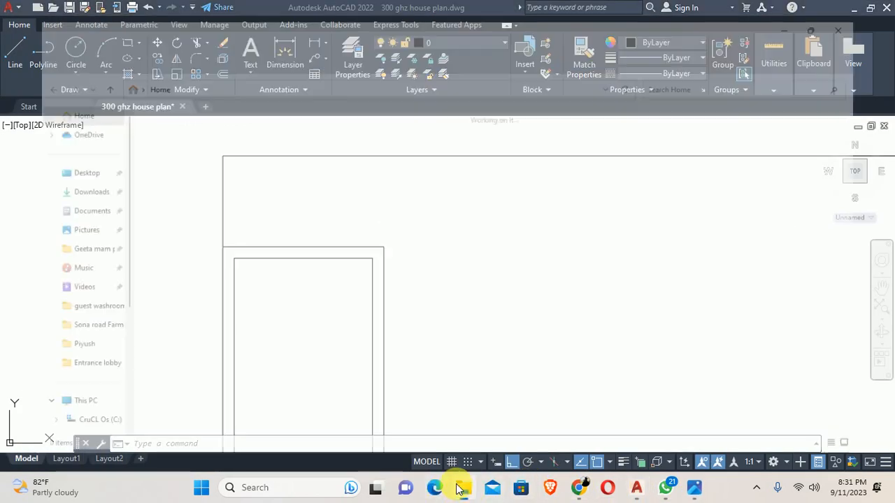
pyautogui.click(136, 331)
pyautogui.doubleClick(136, 331)
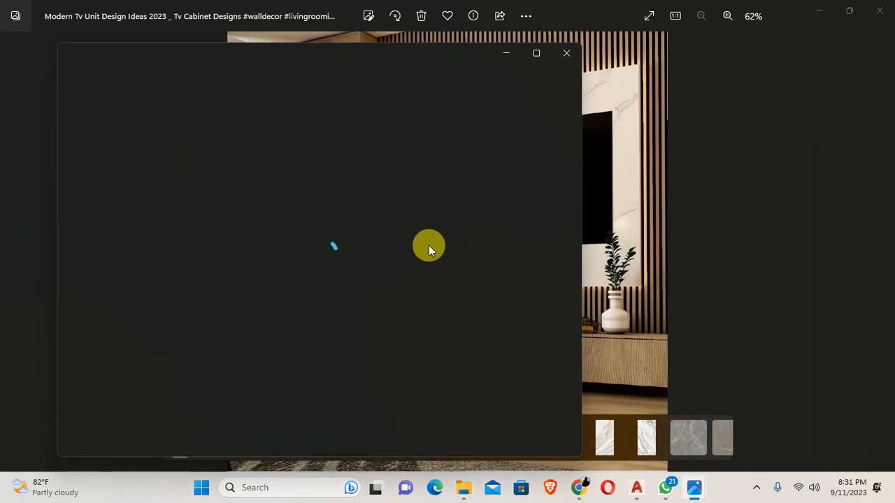
pyautogui.scroll(3, 279, 125)
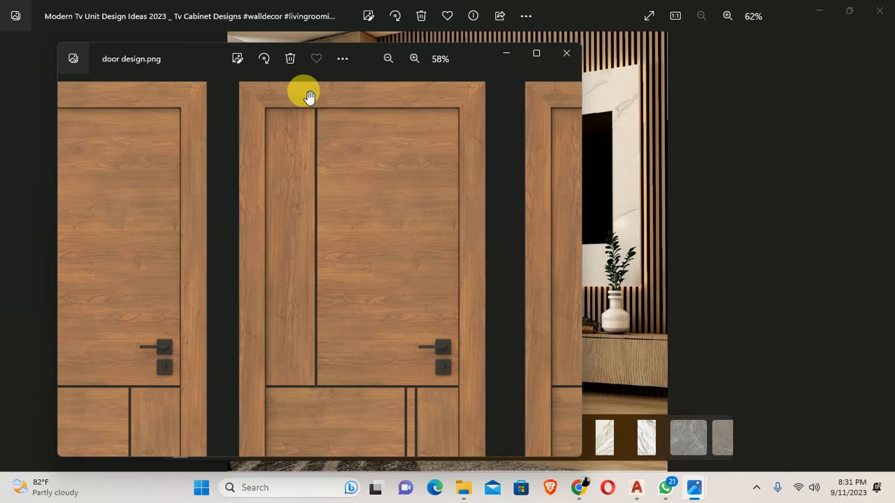
pyautogui.click(508, 54)
pyautogui.click(819, 10)
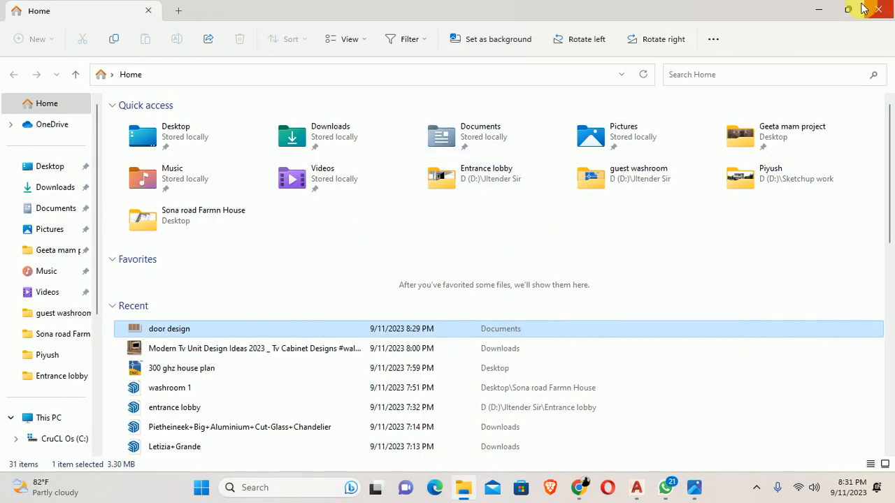
pyautogui.click(823, 11)
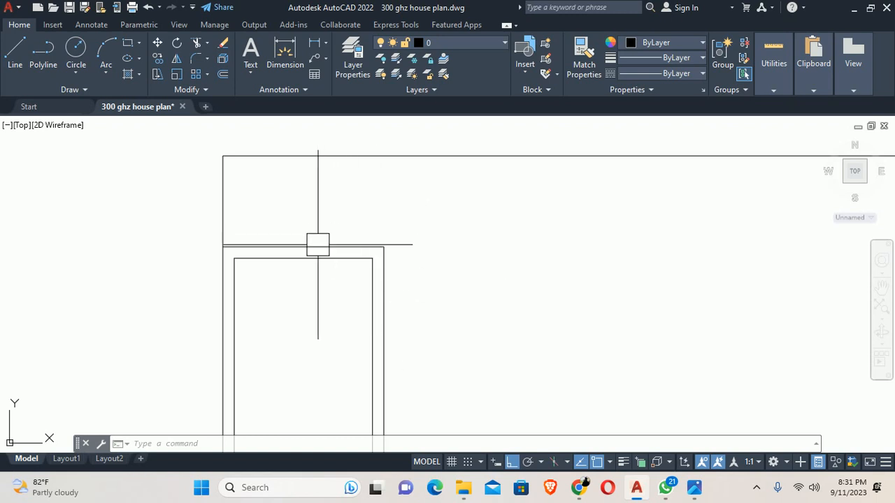
pyautogui.moveTo(305, 256)
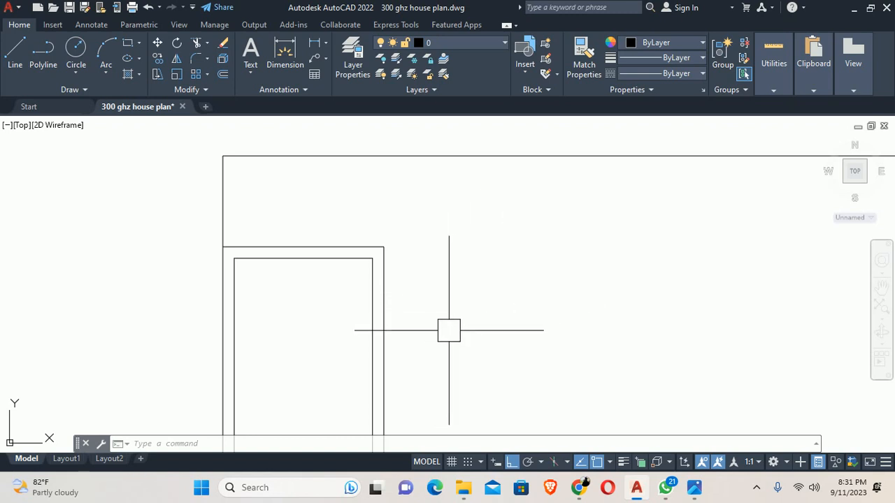
# - Compare the door in the elevation with the opening beside the Bedroom-2 TV wall in the plan, and decline the incoming call
pyautogui.moveTo(449, 330); pyautogui.dragTo(444, 254, button='middle')
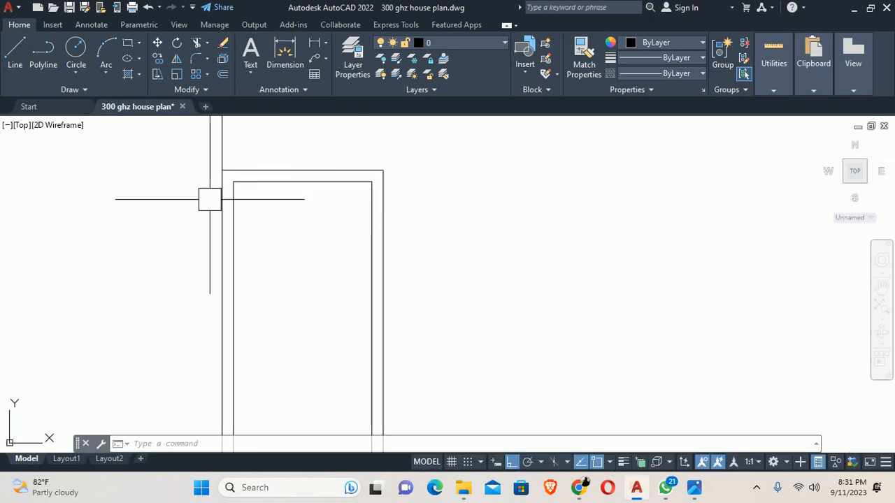
pyautogui.scroll(-6, 209, 199)
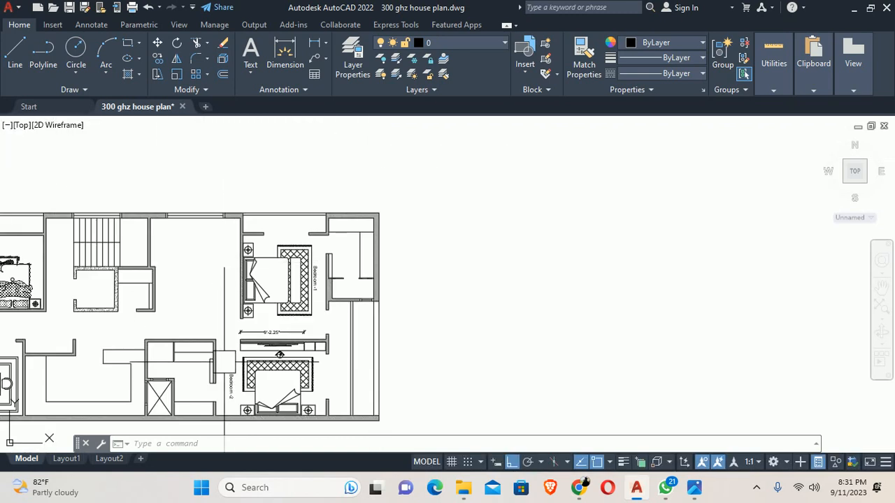
pyautogui.scroll(4, 279, 354)
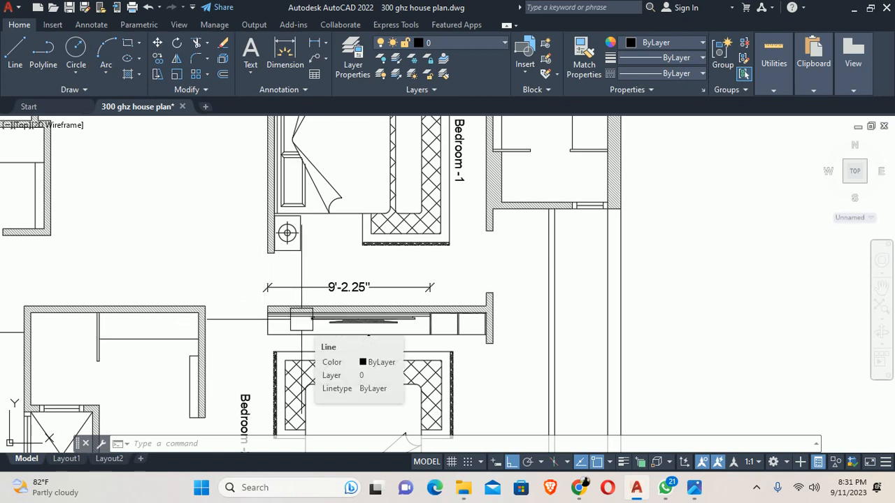
pyautogui.scroll(-5, 301, 319)
pyautogui.scroll(4, 304, 300)
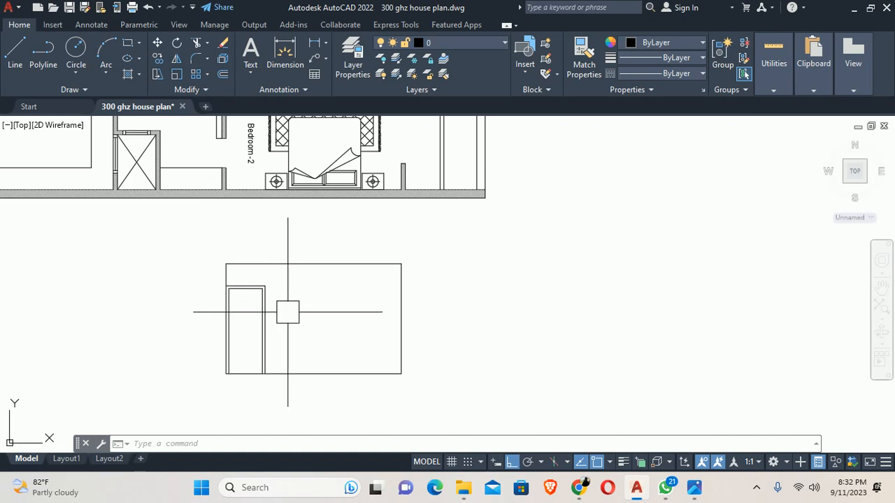
pyautogui.scroll(2, 254, 289)
pyautogui.moveTo(291, 343); pyautogui.dragTo(271, 288, button='middle')
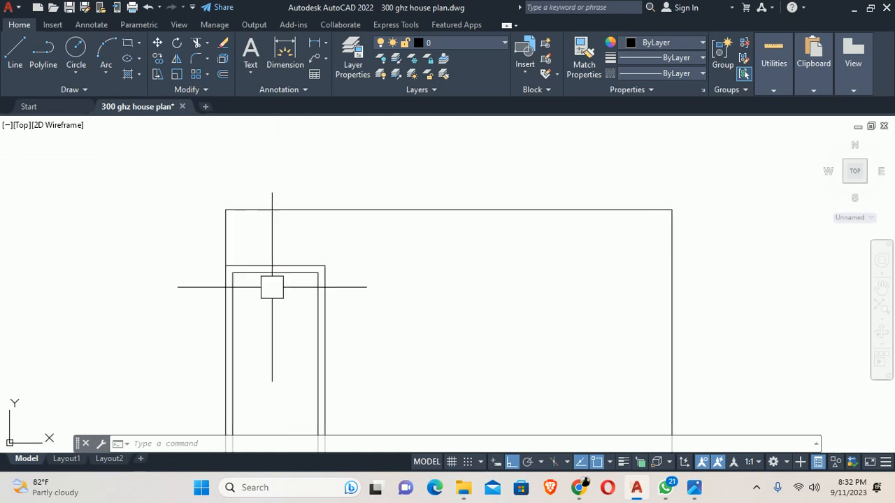
pyautogui.moveTo(297, 364); pyautogui.dragTo(326, 279, button='middle')
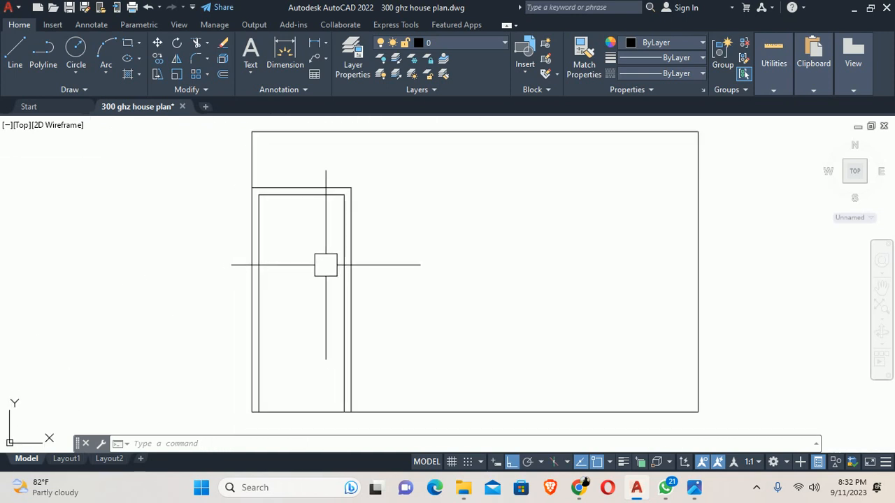
pyautogui.press('Escape')
pyautogui.press('Escape')
pyautogui.press('Escape')
pyautogui.scroll(-1, 327, 352)
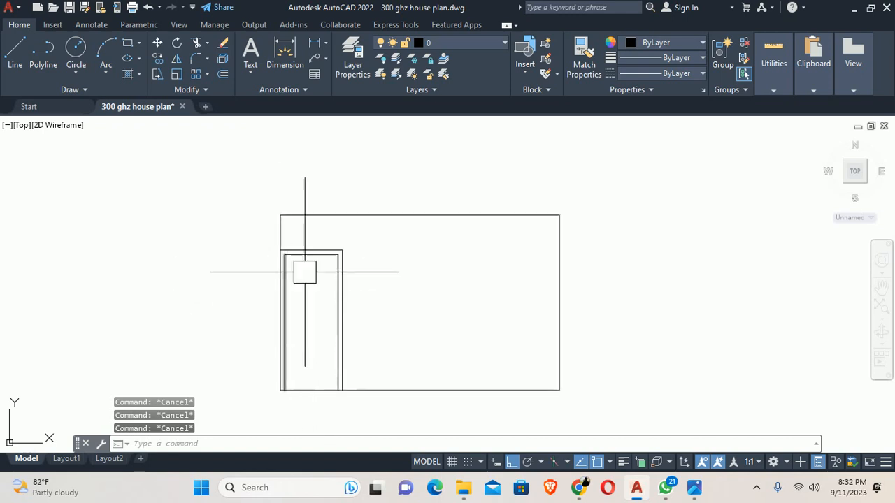
pyautogui.scroll(2, 321, 345)
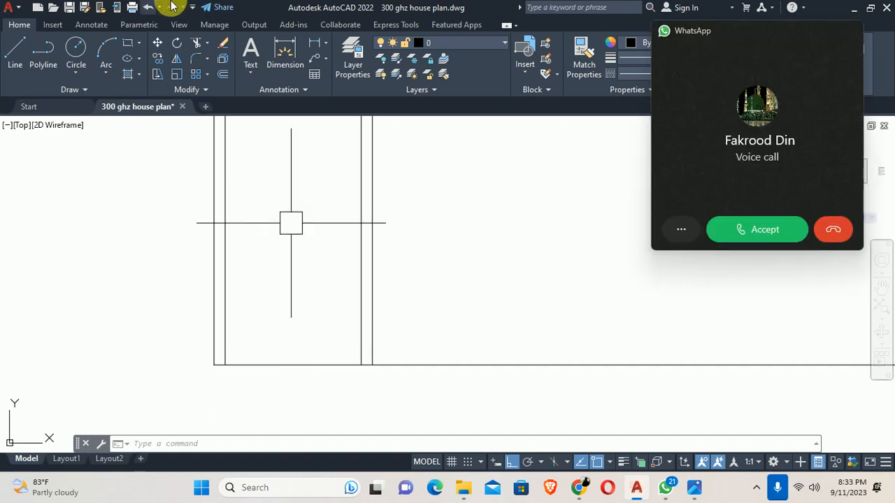
pyautogui.click(836, 233)
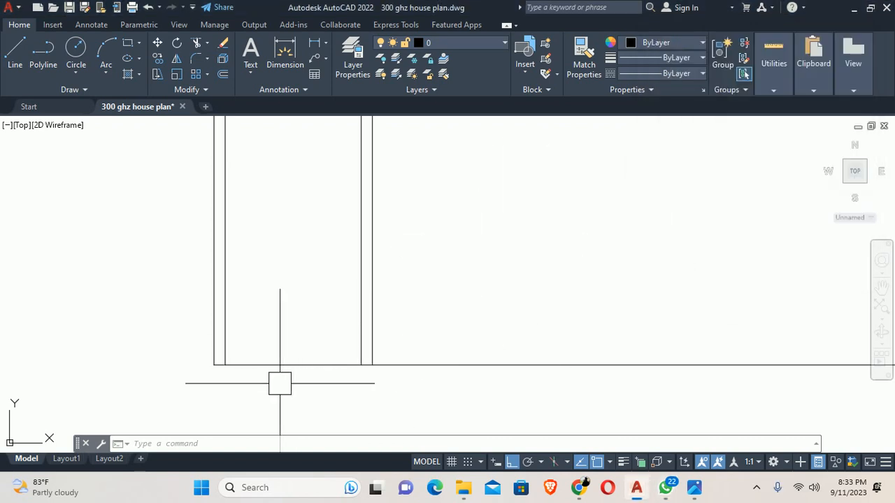
# - Offset the elevation's floor line 0.75" upward at the door's base
pyautogui.write('o')
pyautogui.press('Return')
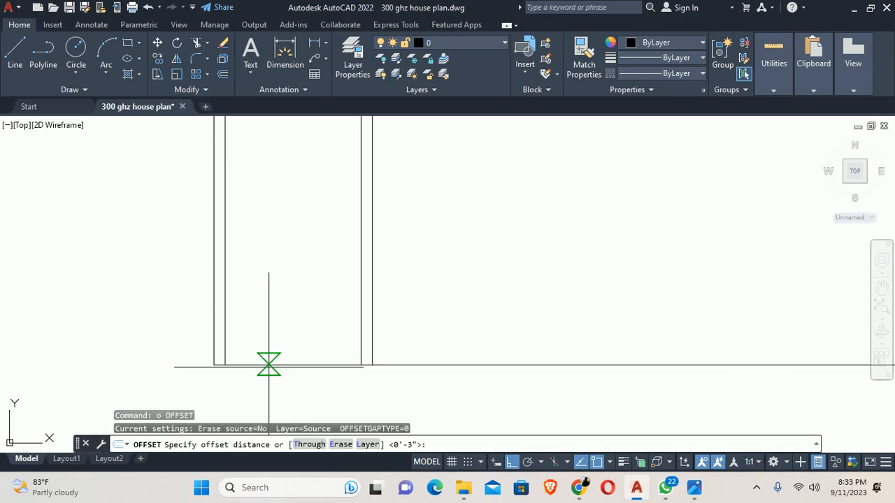
pyautogui.write('.75')
pyautogui.press('Return')
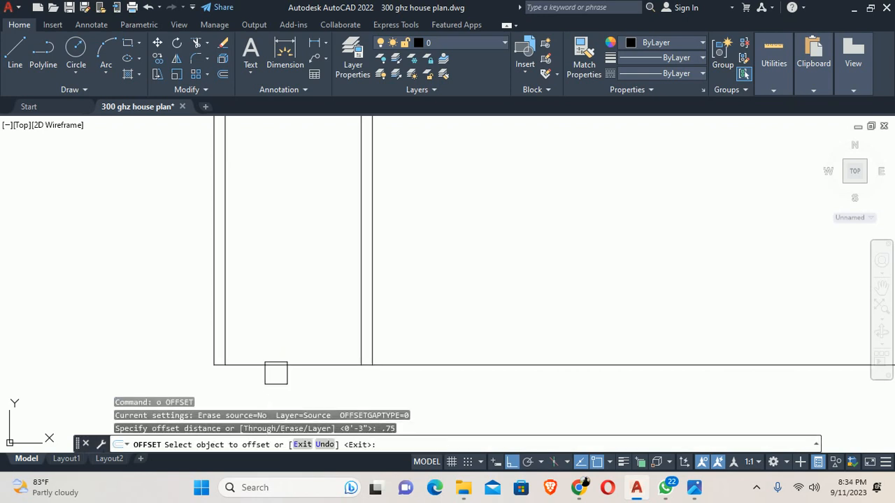
pyautogui.click(277, 364)
pyautogui.click(259, 347)
pyautogui.press('Escape')
pyautogui.scroll(2, 200, 371)
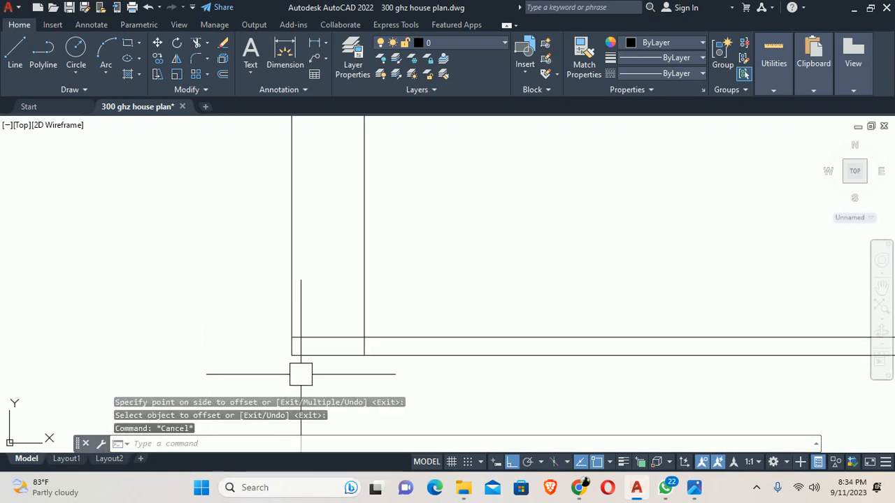
# - Trim the 0.75" offset line on both sides of the door so it remains only between the inner frame lines
pyautogui.write('tr')
pyautogui.press('Return')
pyautogui.click(329, 336)
pyautogui.scroll(-2, 412, 363)
pyautogui.moveTo(667, 365); pyautogui.dragTo(574, 353, button='middle')
pyautogui.scroll(2, 681, 340)
pyautogui.click(729, 344)
pyautogui.scroll(-5, 410, 311)
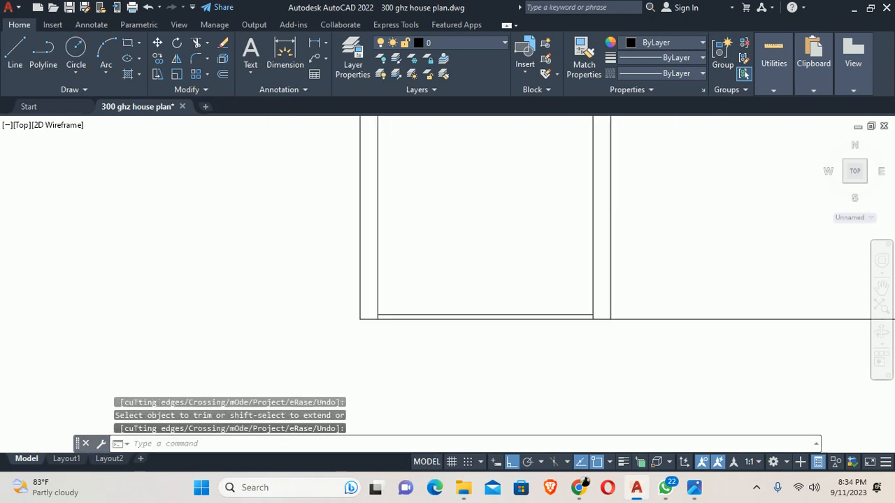
pyautogui.press('Escape')
pyautogui.press('Escape')
pyautogui.moveTo(515, 312); pyautogui.dragTo(440, 338, button='middle')
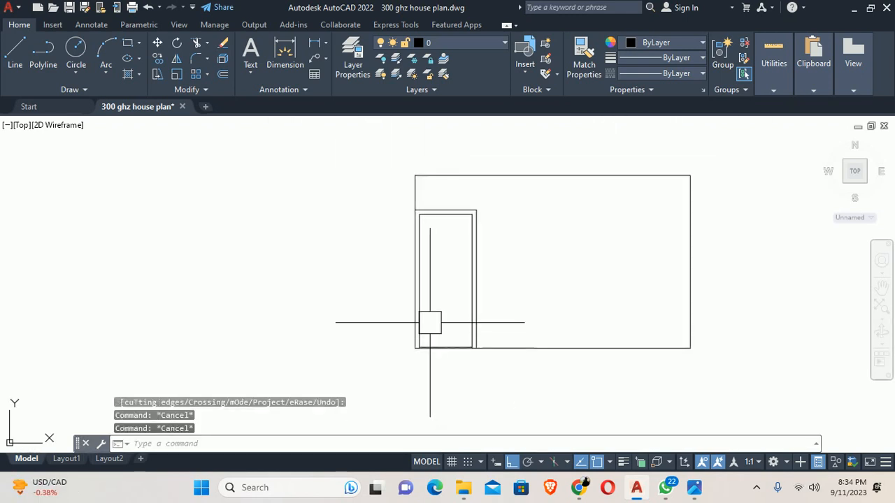
# - Examine the wall corner and the passage opening beside the Bedroom-2 TV wall in the floor plan
pyautogui.scroll(-5, 357, 193)
pyautogui.moveTo(349, 203); pyautogui.dragTo(351, 349, button='middle')
pyautogui.scroll(5, 371, 273)
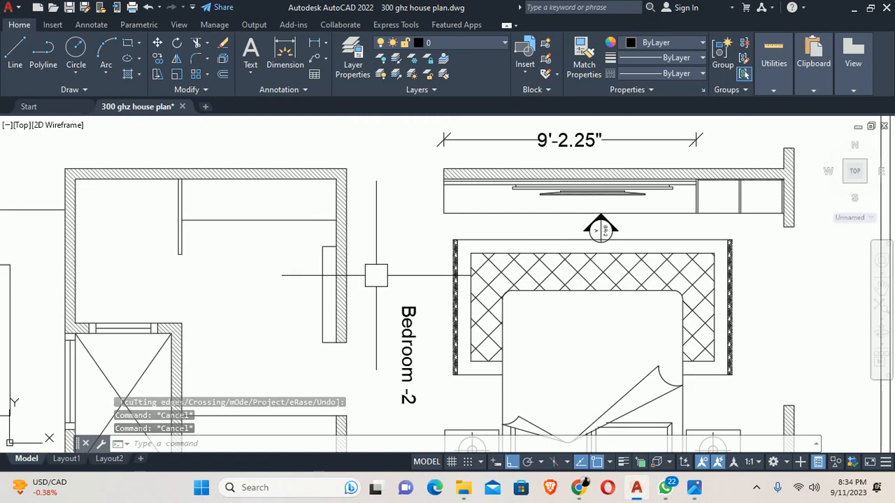
pyautogui.moveTo(371, 273)
pyautogui.mouseDown(button='middle')
pyautogui.moveTo(380, 354)
pyautogui.moveTo(356, 334)
pyautogui.mouseUp(button='middle')
pyautogui.scroll(4, 349, 316)
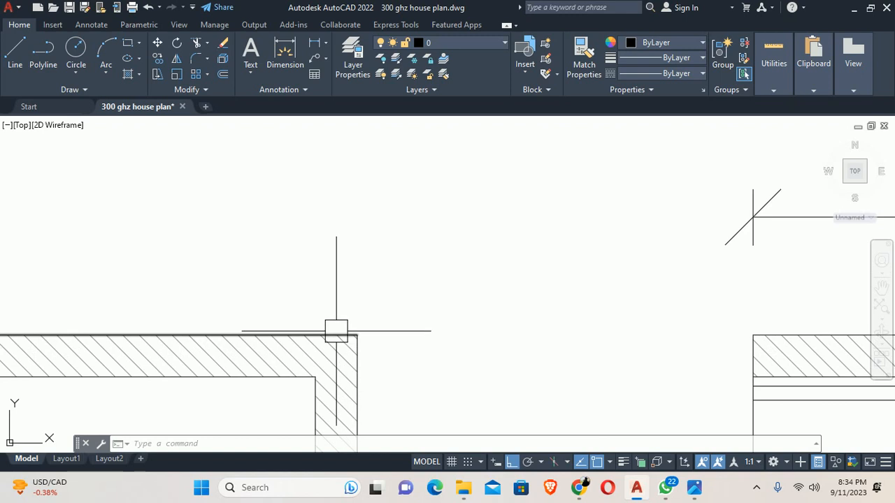
pyautogui.press('Escape')
pyautogui.press('Escape')
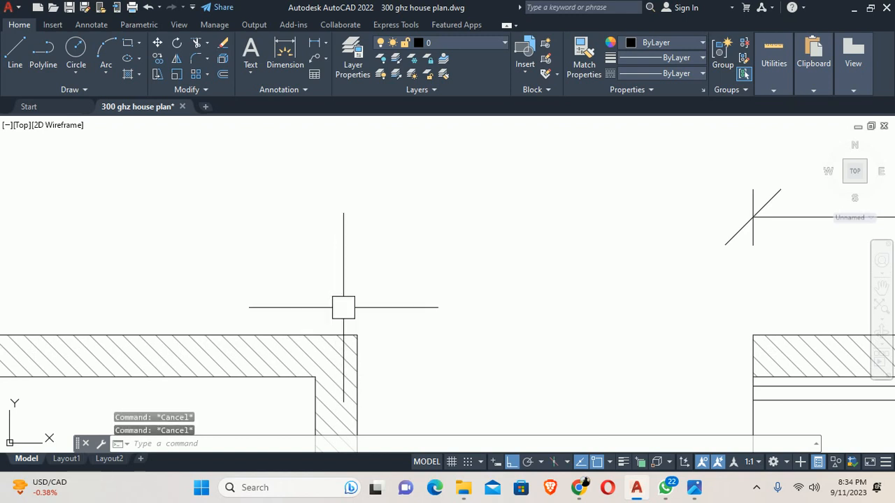
pyautogui.write('o')
pyautogui.press('Return')
pyautogui.write('.')
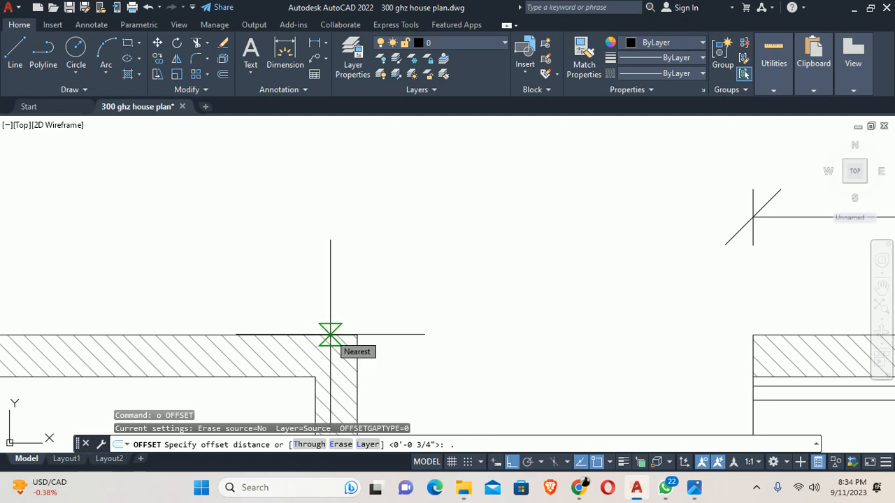
pyautogui.scroll(-5, 330, 334)
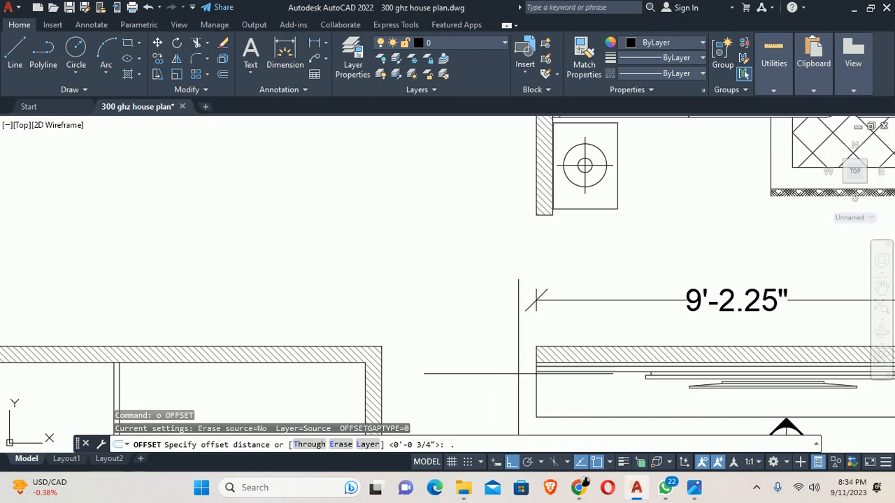
pyautogui.scroll(-4, 485, 307)
pyautogui.press('Escape')
pyautogui.press('Escape')
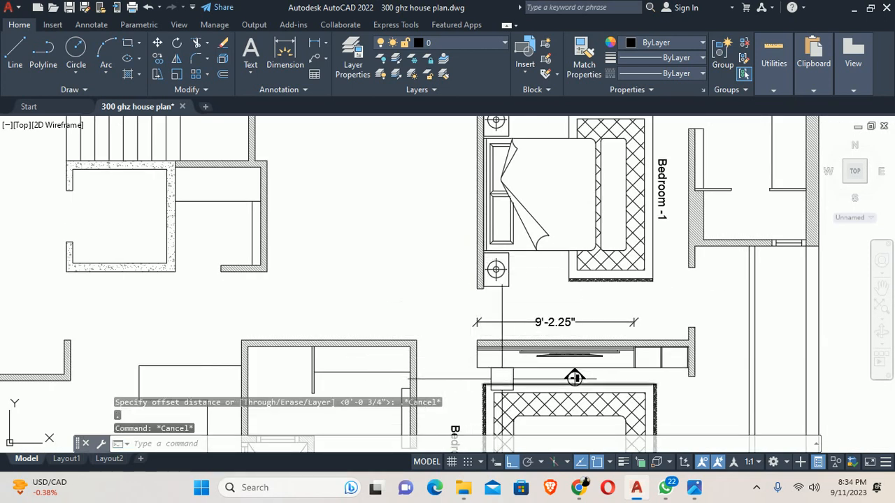
# - Examine the Bedroom-2 TV unit in the plan against the wall elevation drawn below it
pyautogui.scroll(6, 574, 378)
pyautogui.press('Escape')
pyautogui.press('Escape')
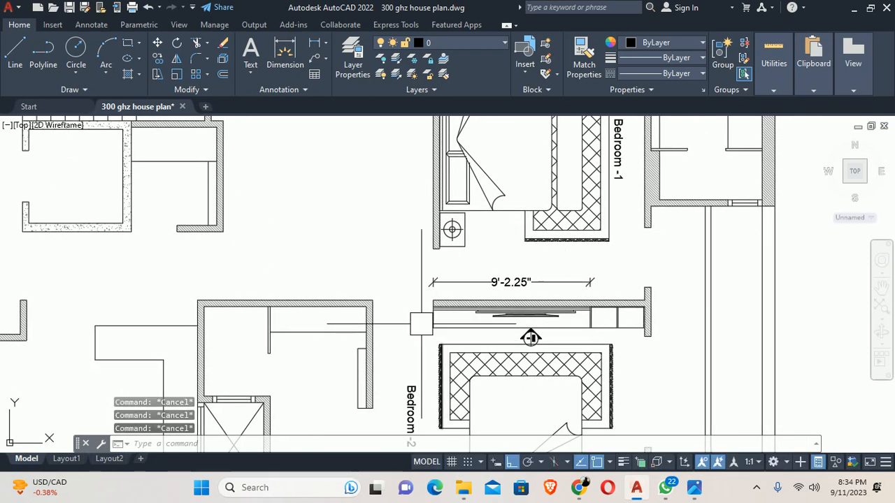
pyautogui.scroll(-6, 456, 342)
pyautogui.moveTo(513, 364); pyautogui.dragTo(350, 280, button='middle')
pyautogui.moveTo(426, 391); pyautogui.dragTo(426, 172, button='middle')
pyautogui.scroll(-3, 455, 272)
pyautogui.scroll(3, 385, 377)
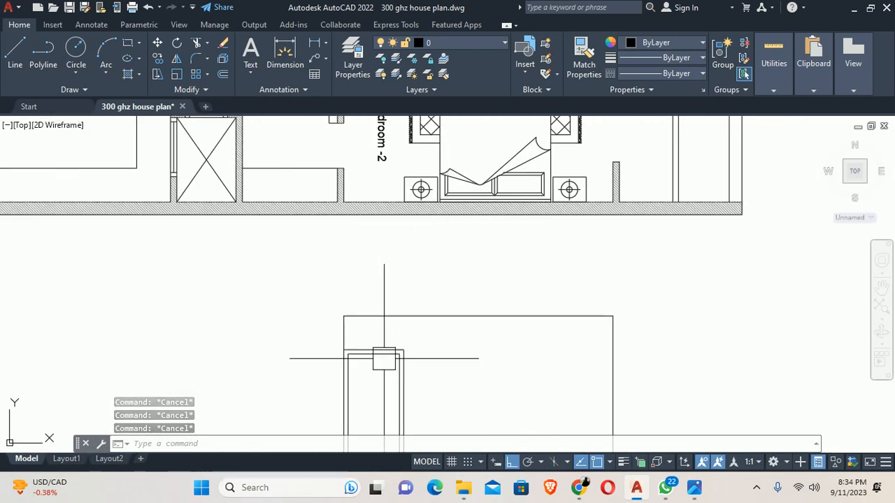
pyautogui.moveTo(385, 378); pyautogui.dragTo(343, 213, button='middle')
pyautogui.moveTo(371, 240); pyautogui.dragTo(336, 246, button='middle')
pyautogui.scroll(-6, 392, 214)
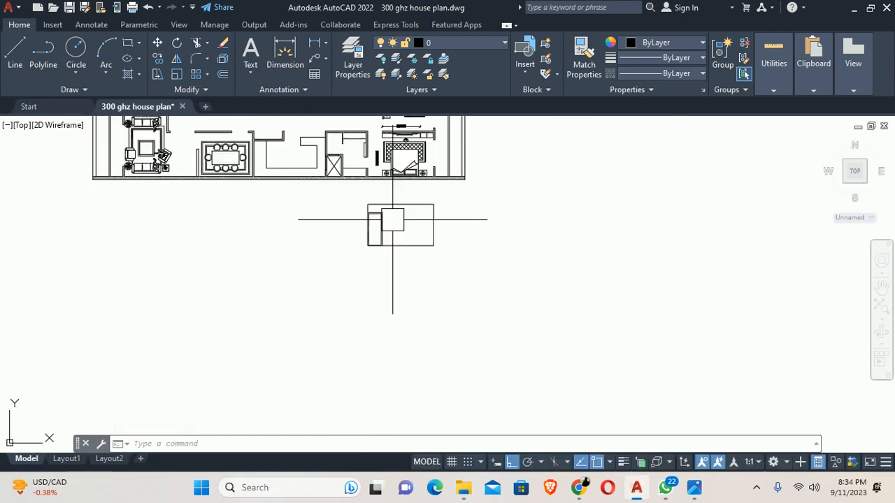
pyautogui.moveTo(392, 213); pyautogui.dragTo(262, 317, button='middle')
pyautogui.scroll(3, 380, 204)
pyautogui.scroll(2, 364, 244)
pyautogui.scroll(2, 368, 240)
pyautogui.scroll(-4, 274, 272)
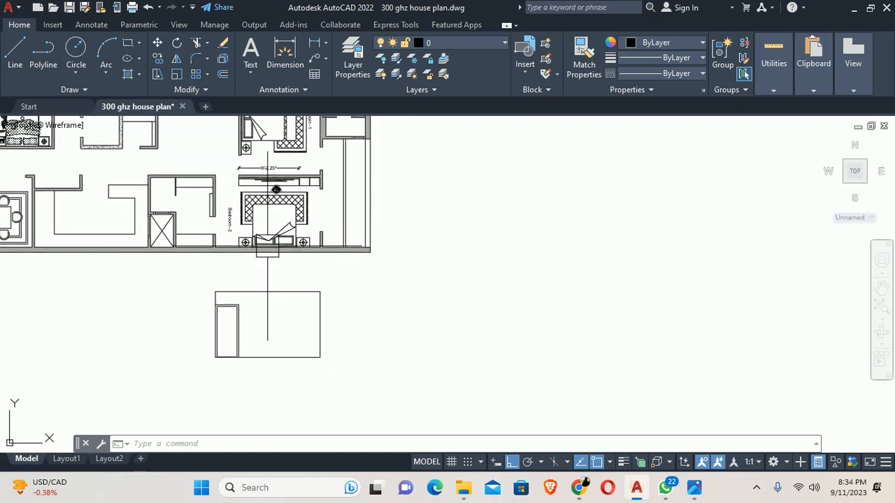
pyautogui.scroll(4, 235, 367)
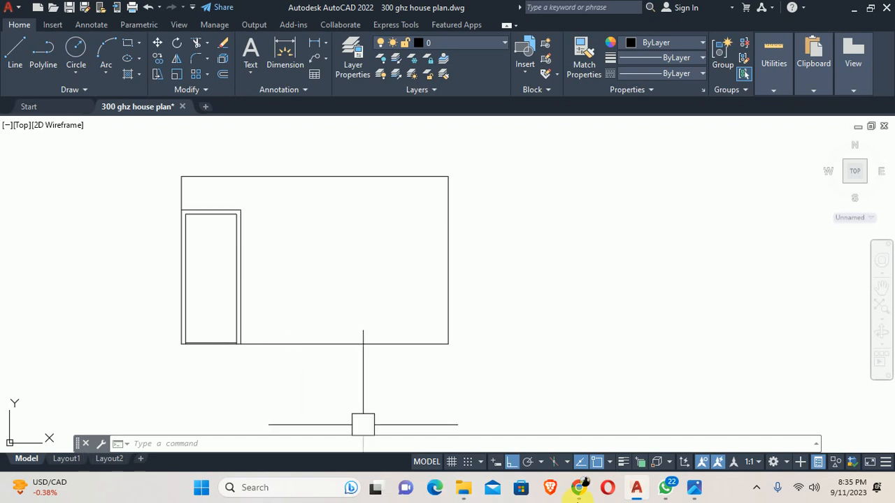
# - Open the Modern TV Unit Design image in the photo viewer, examine the TV wall and base cabinets, and return to the AutoCAD drawing
pyautogui.click(682, 485)
pyautogui.click(608, 381)
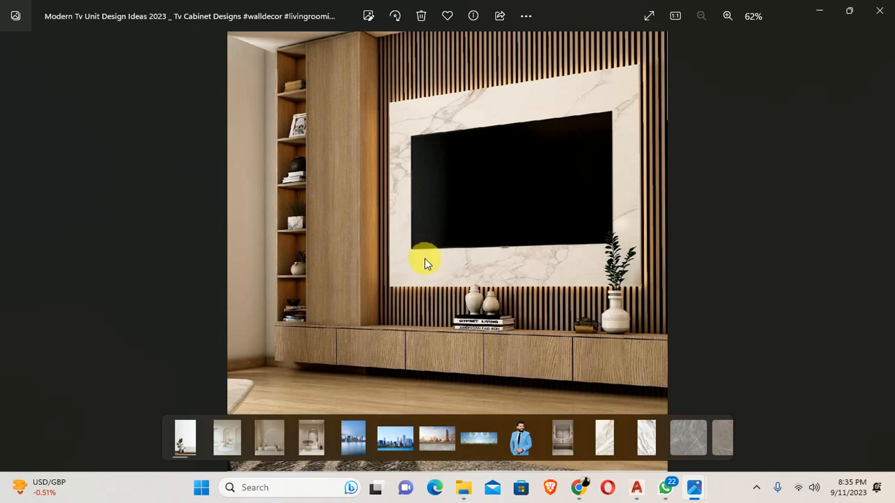
pyautogui.click(824, 11)
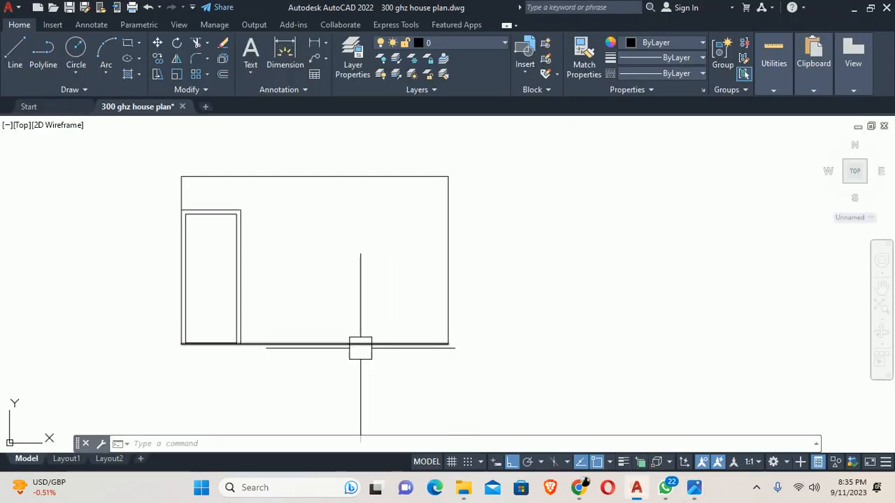
# - Offset the elevation's floor line 3" upward
pyautogui.scroll(4, 323, 344)
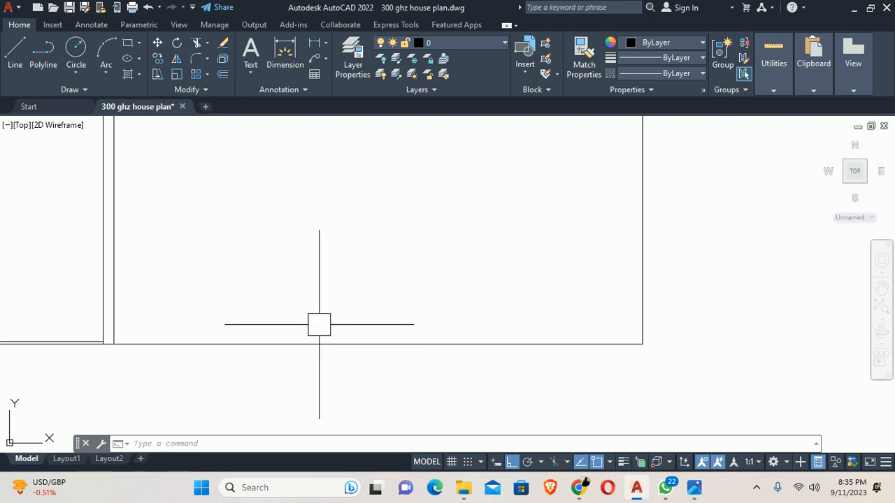
pyautogui.write('o')
pyautogui.press('Return')
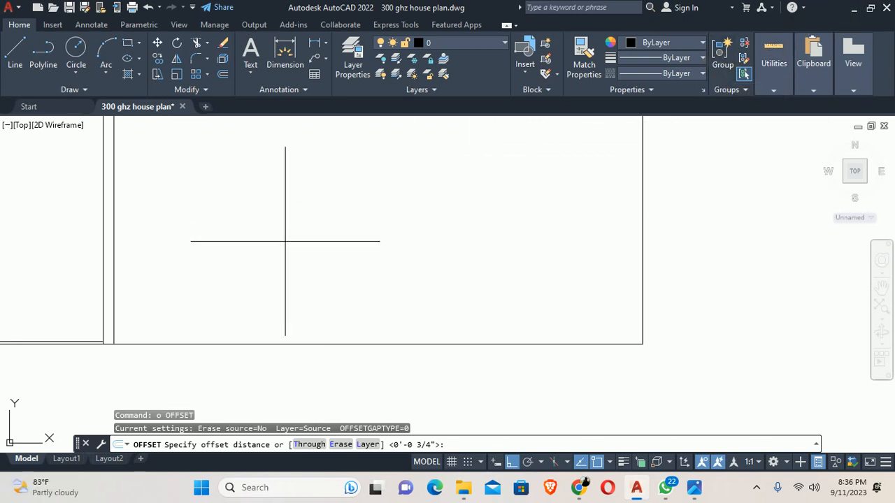
pyautogui.write('3')
pyautogui.press('Return')
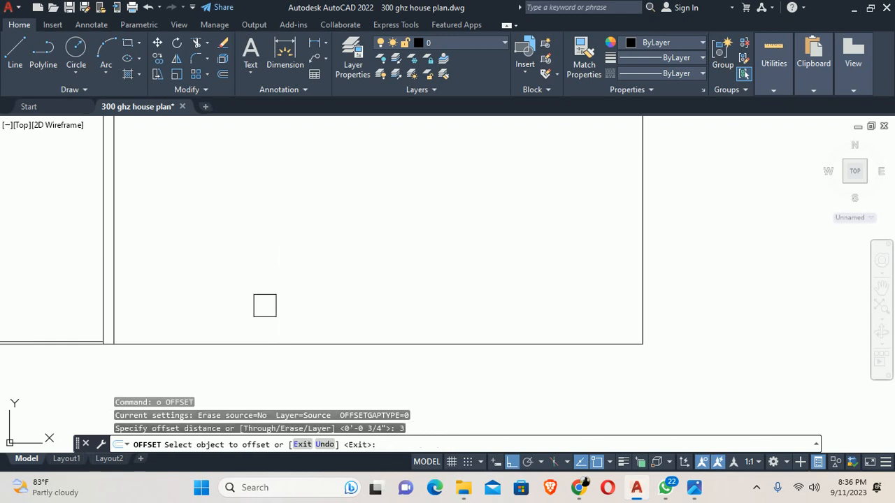
pyautogui.click(257, 342)
pyautogui.click(255, 278)
pyautogui.press('Escape')
pyautogui.press('Escape')
# - Trim the 3" offset line across the door and its frame so it starts at the frame's outer edge beside the TV wall
pyautogui.moveTo(102, 341); pyautogui.dragTo(143, 272, button='middle')
pyautogui.scroll(8, 363, 219)
pyautogui.write('tr')
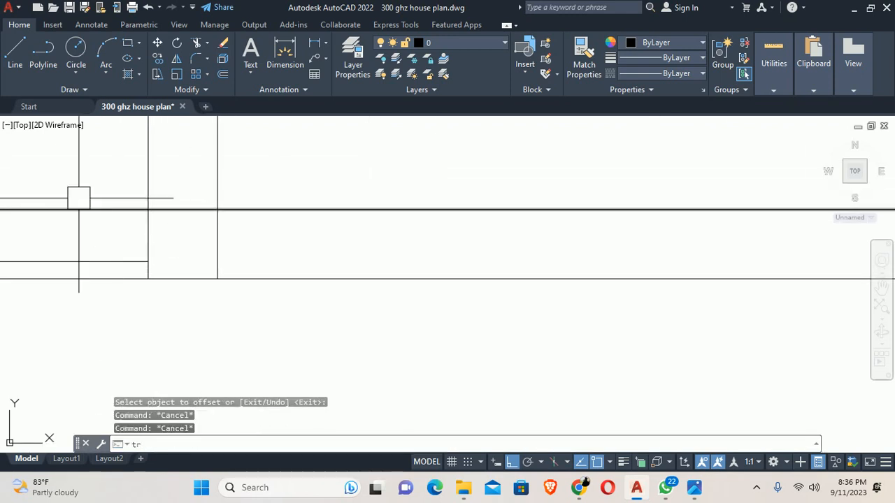
pyautogui.press('Return')
pyautogui.click(94, 225)
pyautogui.click(92, 204)
pyautogui.click(186, 213)
pyautogui.scroll(-10, 196, 181)
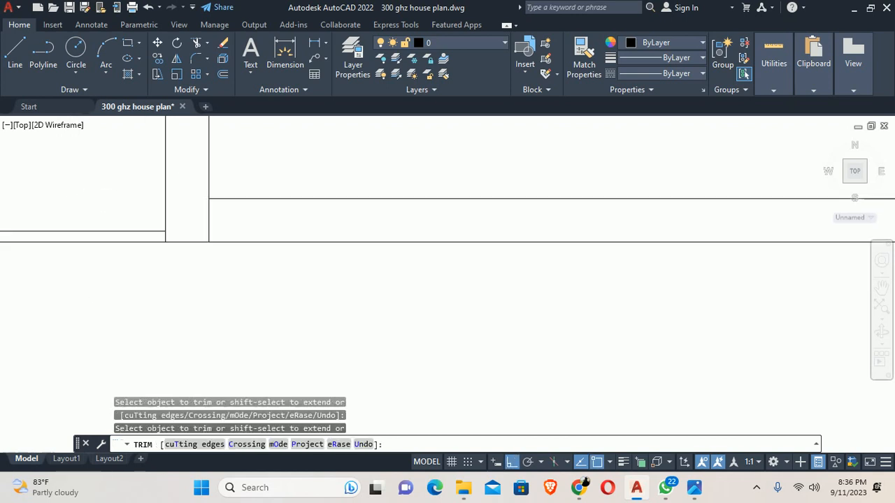
pyautogui.press('Escape')
pyautogui.press('Escape')
# - Reopen the Modern TV Unit Design image in the photo viewer and examine the floating base cabinets and TV panel
pyautogui.moveTo(285, 277); pyautogui.dragTo(302, 283, button='middle')
pyautogui.scroll(5, 259, 249)
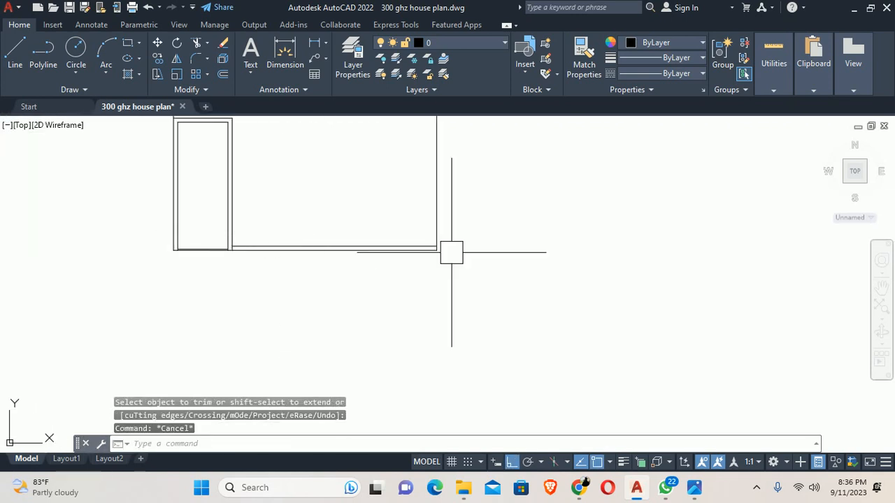
pyautogui.moveTo(360, 242)
pyautogui.mouseDown(button='middle')
pyautogui.moveTo(405, 230)
pyautogui.moveTo(404, 212)
pyautogui.mouseUp(button='middle')
pyautogui.moveTo(693, 487)
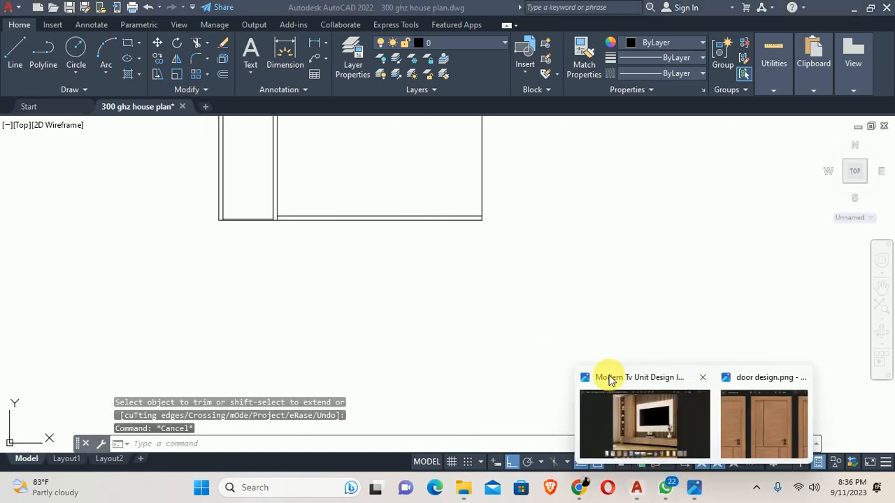
pyautogui.click(633, 415)
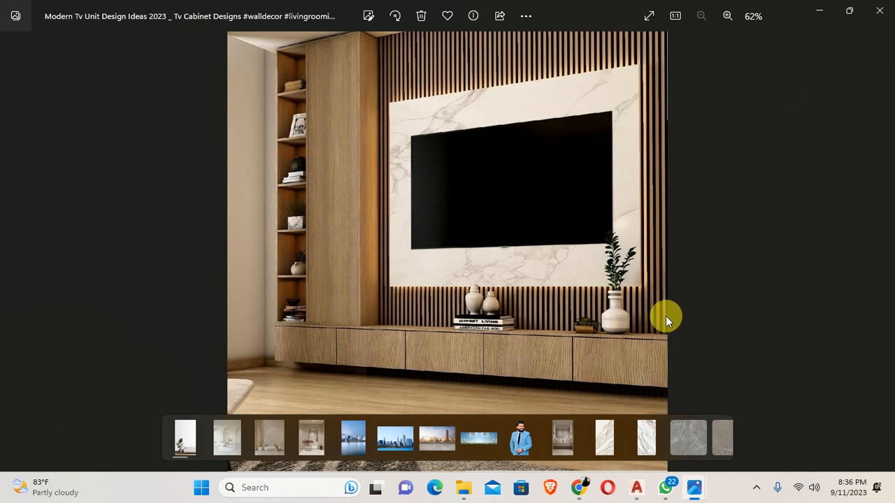
# - Return to the AutoCAD drawing and check the TV wall elevation against the Bedroom-2 plan above it
pyautogui.click(819, 11)
pyautogui.moveTo(384, 248)
pyautogui.mouseDown(button='middle')
pyautogui.moveTo(377, 281)
pyautogui.moveTo(377, 246)
pyautogui.mouseUp(button='middle')
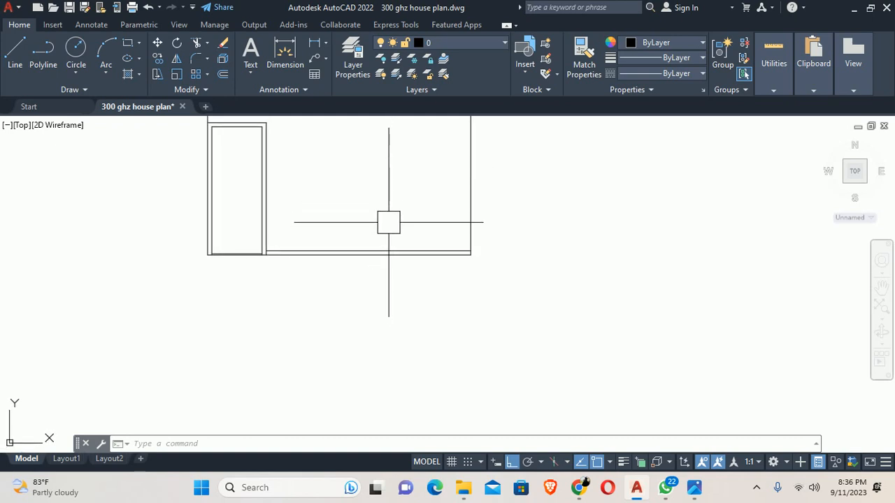
pyautogui.scroll(-2, 387, 225)
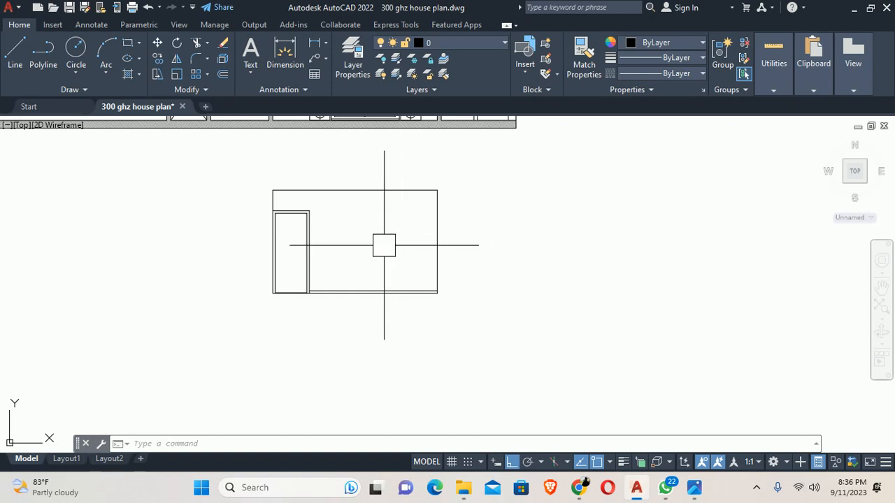
pyautogui.scroll(-3, 381, 269)
pyautogui.scroll(1, 371, 183)
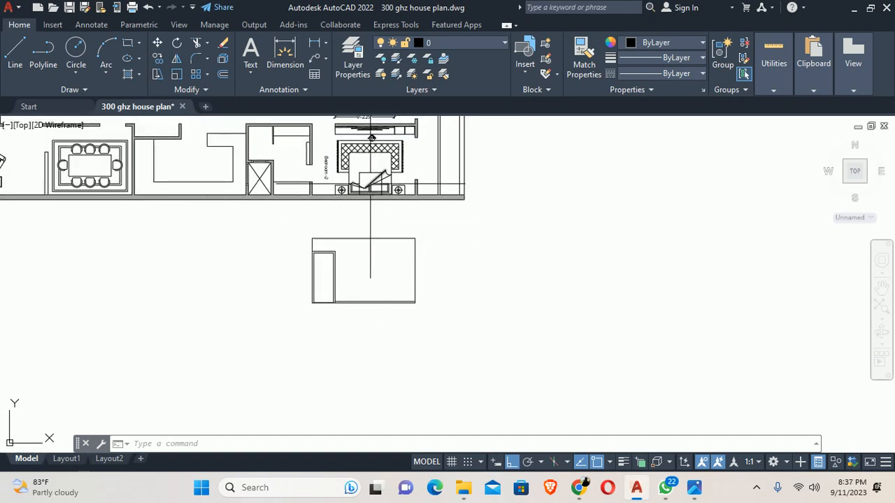
# - Offset the elevation's floor line 24" upward for the top of the base cabinets
pyautogui.scroll(5, 342, 328)
pyautogui.moveTo(349, 248); pyautogui.dragTo(298, 323, button='middle')
pyautogui.press('Escape')
pyautogui.press('Escape')
pyautogui.press('Escape')
pyautogui.write('o')
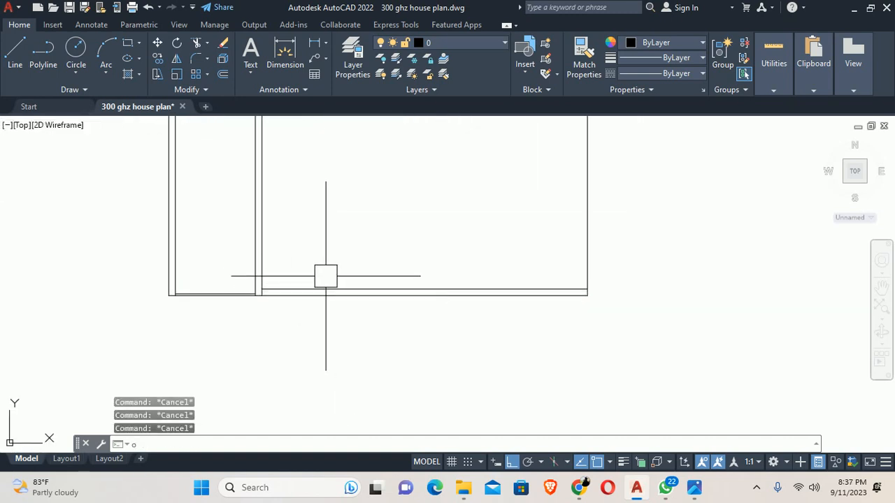
pyautogui.press('Return')
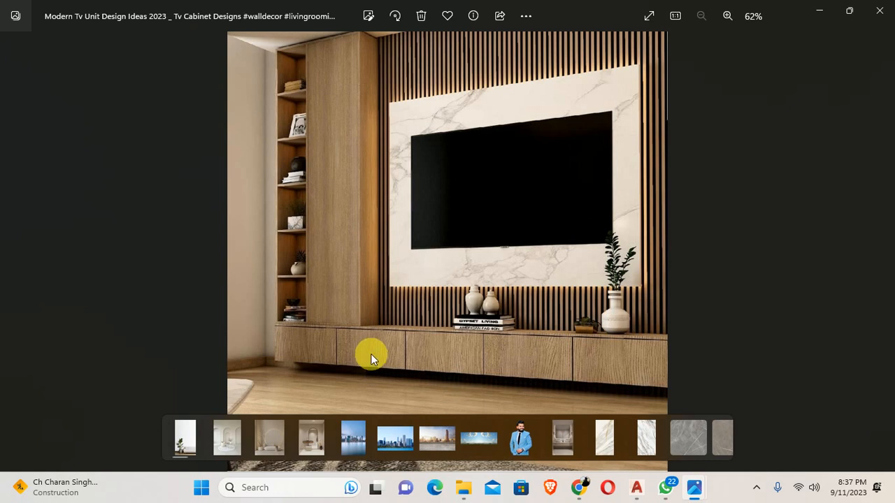
pyautogui.click(820, 10)
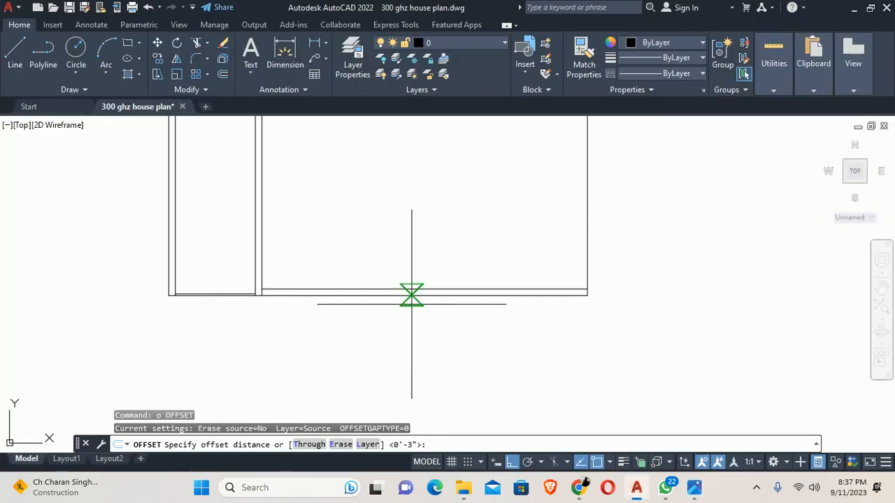
pyautogui.write('o')
pyautogui.press('Return')
pyautogui.write('24')
pyautogui.press('Return')
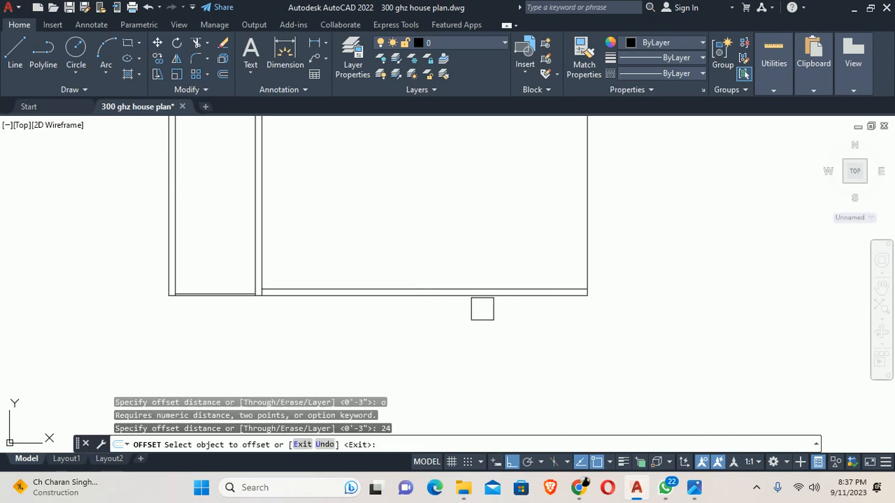
pyautogui.click(467, 294)
pyautogui.press('Escape')
# - Trim the 24" offset line across the door and its frame so it starts at the frame's outer edge
pyautogui.scroll(5, 264, 240)
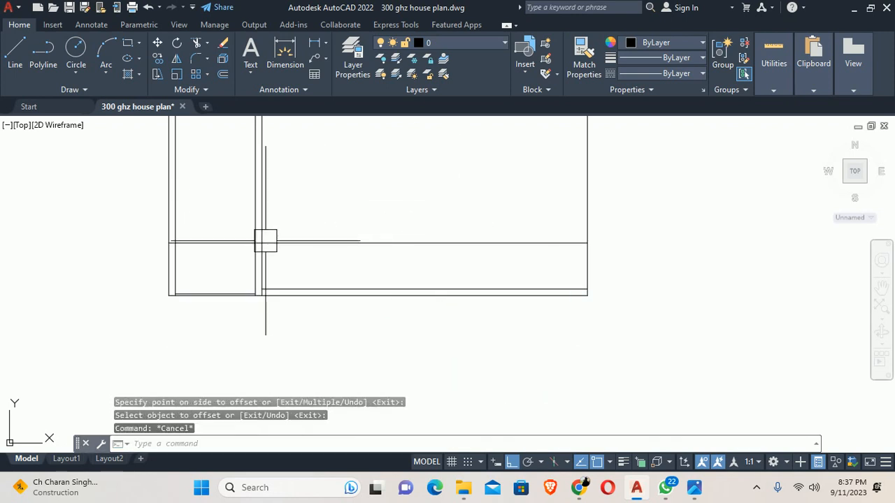
pyautogui.write('tr')
pyautogui.press('Return')
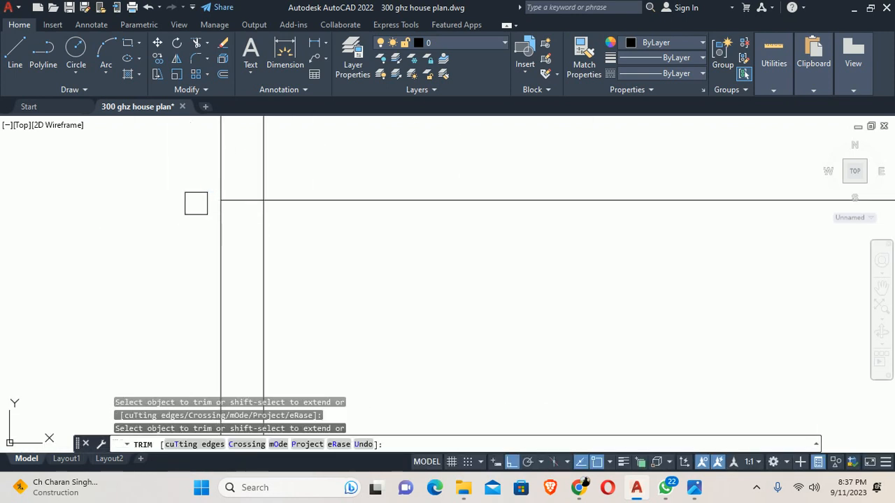
pyautogui.press('Escape')
pyautogui.scroll(-3, 331, 254)
pyautogui.press('Escape')
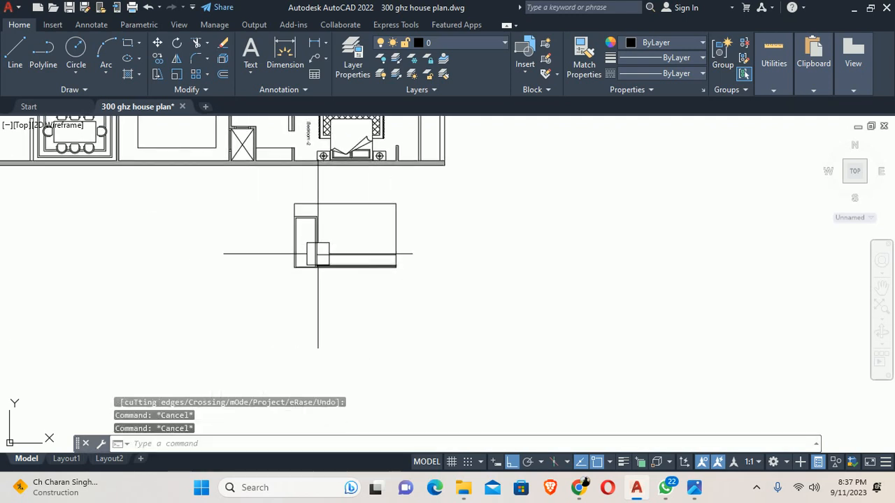
# - Examine the Bedroom-2 TV unit in the floor plan, especially its free end facing the door passage
pyautogui.moveTo(318, 206)
pyautogui.mouseDown(button='middle')
pyautogui.moveTo(329, 244)
pyautogui.moveTo(330, 342)
pyautogui.mouseUp(button='middle')
pyautogui.scroll(4, 334, 230)
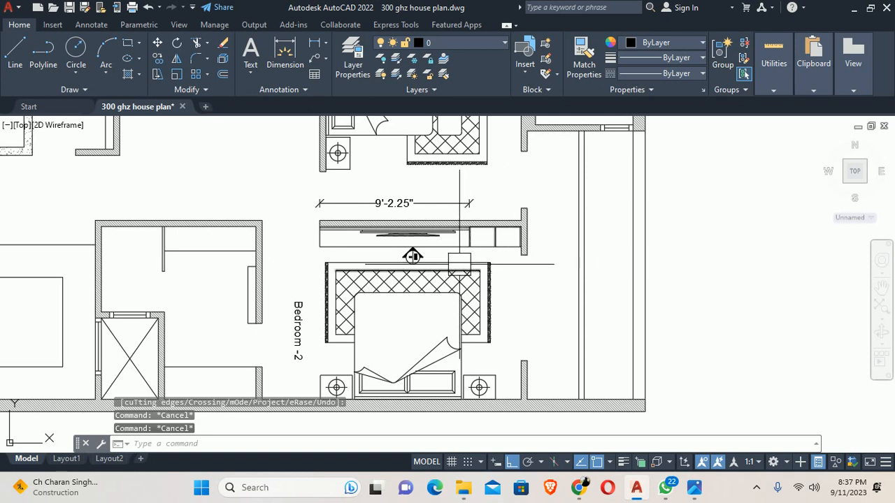
pyautogui.scroll(6, 359, 251)
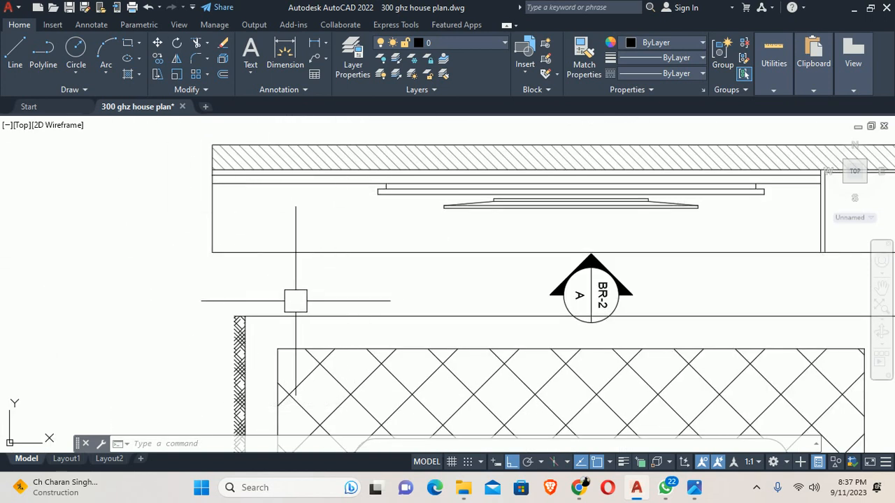
pyautogui.moveTo(293, 301); pyautogui.dragTo(331, 308, button='middle')
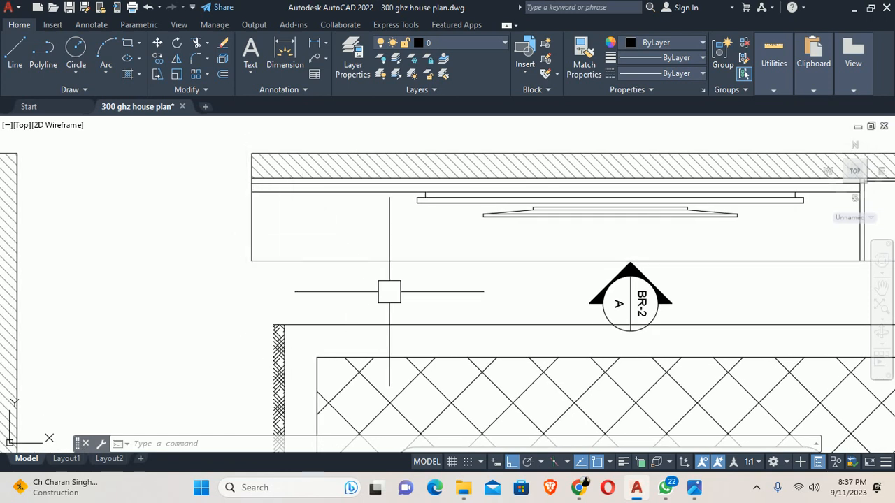
pyautogui.moveTo(193, 223); pyautogui.dragTo(408, 224, button='middle')
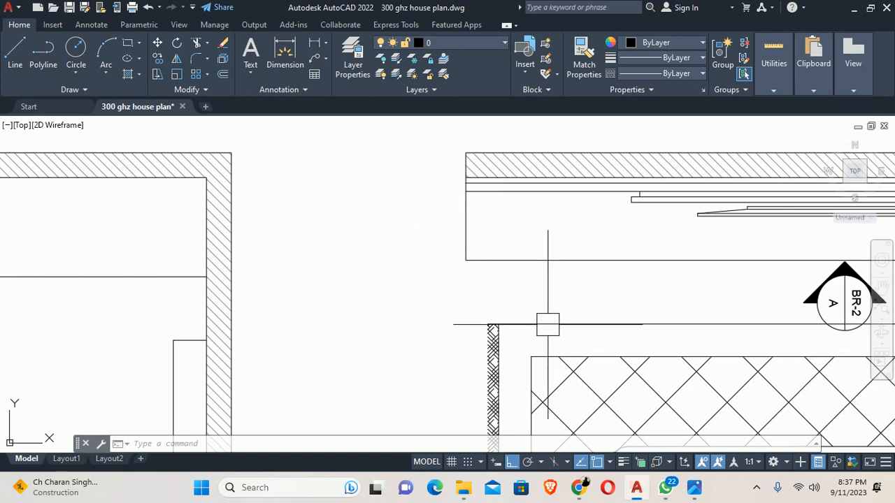
pyautogui.moveTo(457, 272)
pyautogui.mouseDown(button='middle')
pyautogui.moveTo(415, 294)
pyautogui.moveTo(437, 273)
pyautogui.moveTo(282, 262)
pyautogui.mouseUp(button='middle')
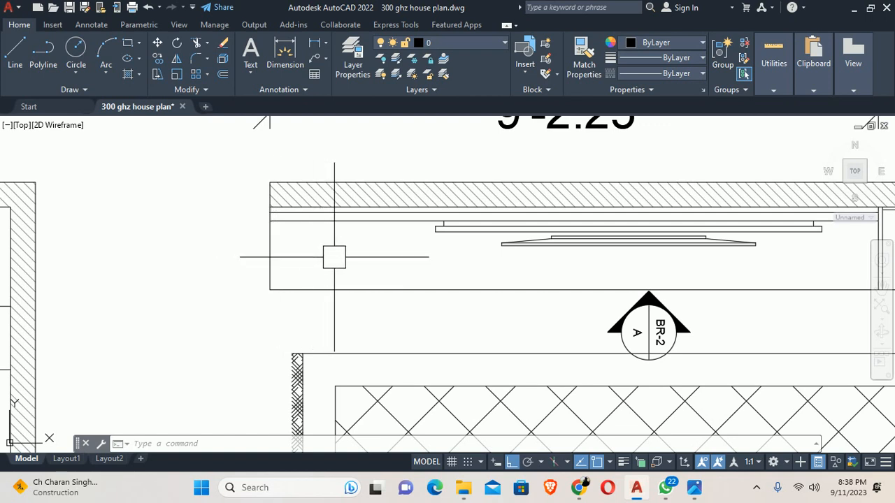
pyautogui.moveTo(332, 257); pyautogui.dragTo(325, 228, button='middle')
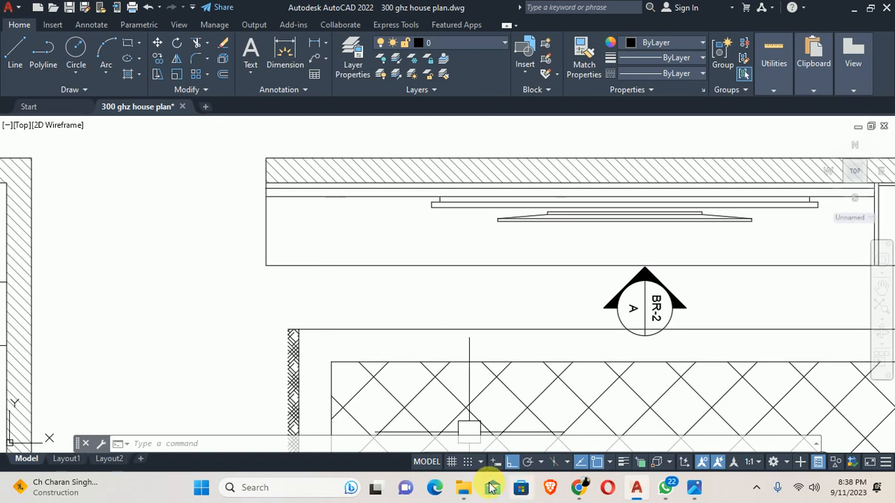
# - Find the tV uNIT folder inside the client project folder on the desktop and open the TV UNIT image
pyautogui.click(463, 487)
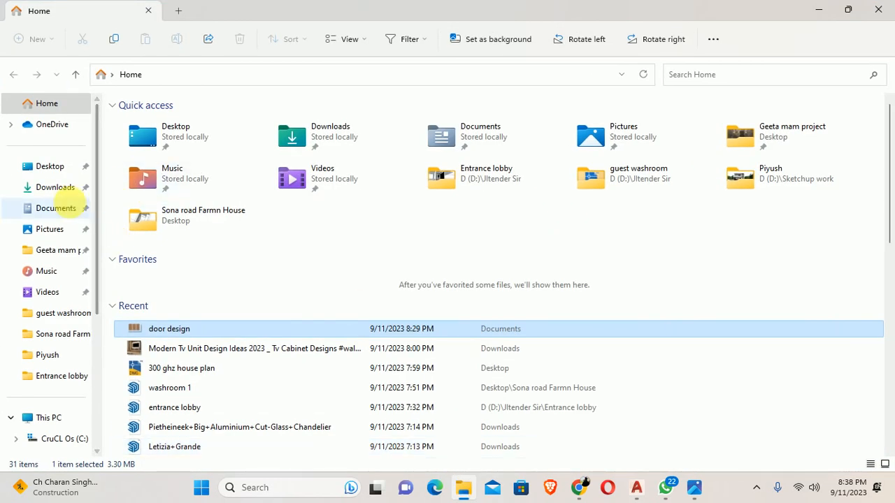
pyautogui.click(42, 166)
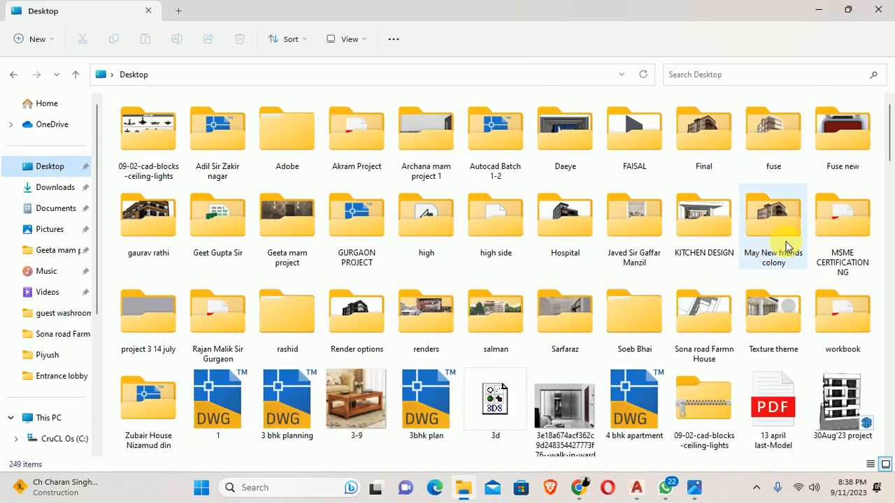
pyautogui.scroll(-2, 676, 241)
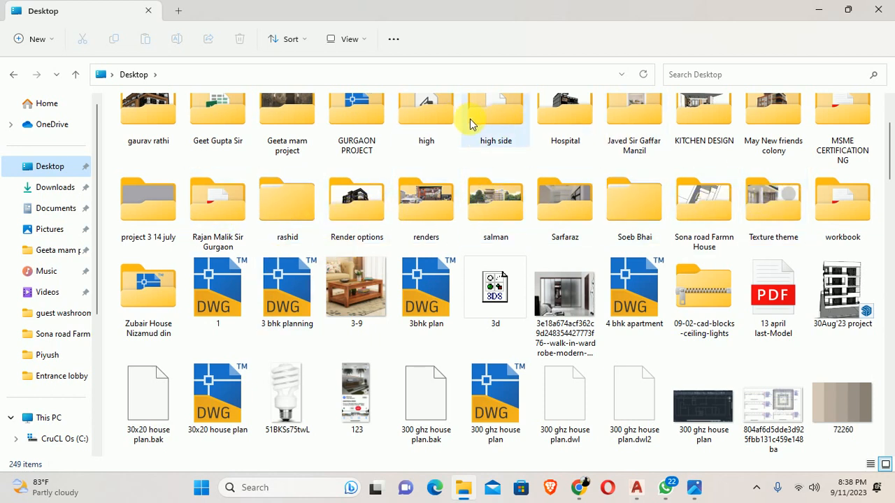
pyautogui.scroll(1, 469, 125)
pyautogui.click(651, 172)
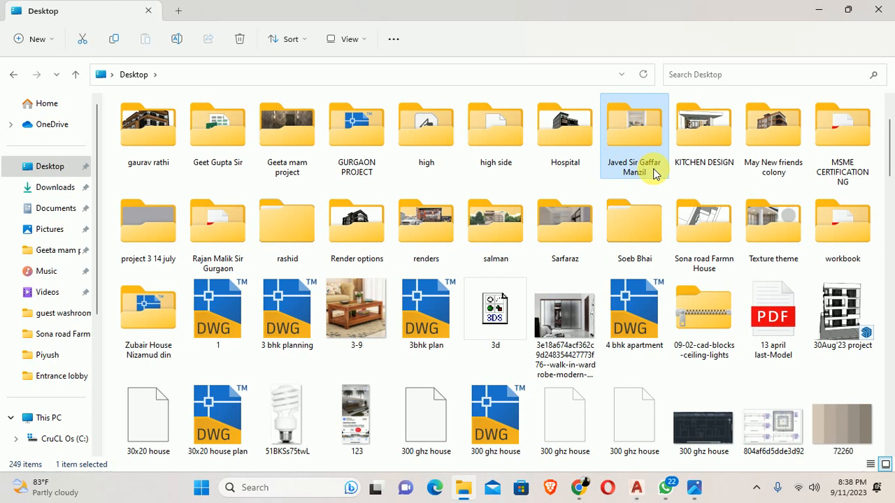
pyautogui.doubleClick(628, 143)
pyautogui.doubleClick(231, 121)
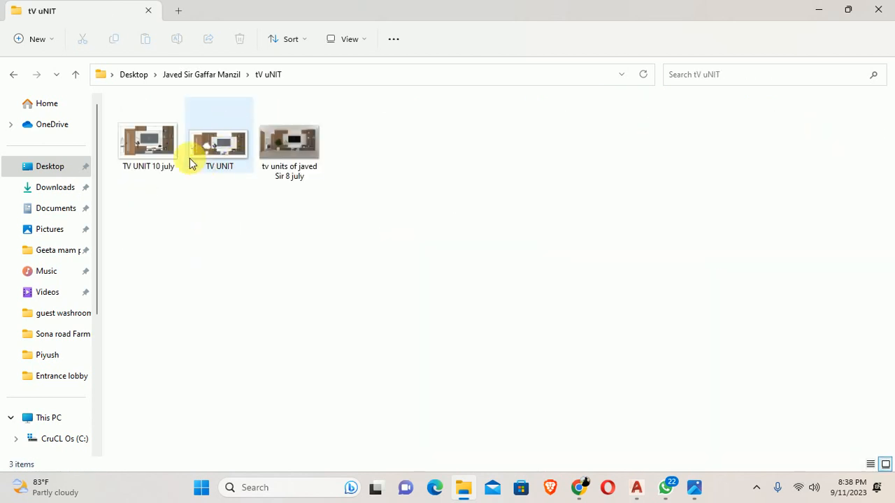
pyautogui.doubleClick(219, 143)
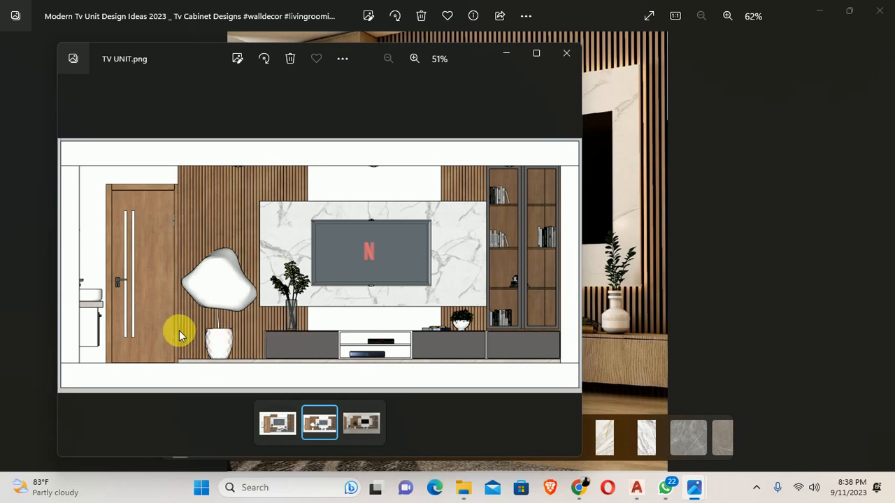
# - Compare the TV UNIT 10 july and TV UNIT images, then put the photo viewer windows away
pyautogui.press('Left')
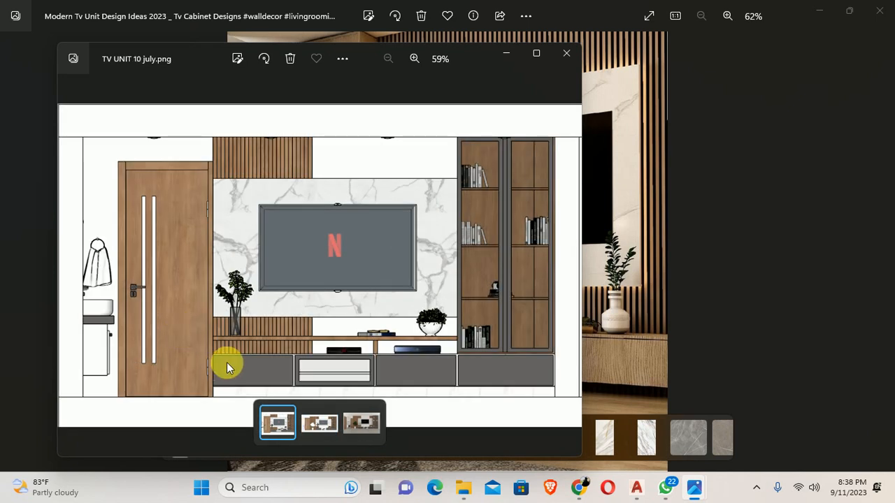
pyautogui.press('Right')
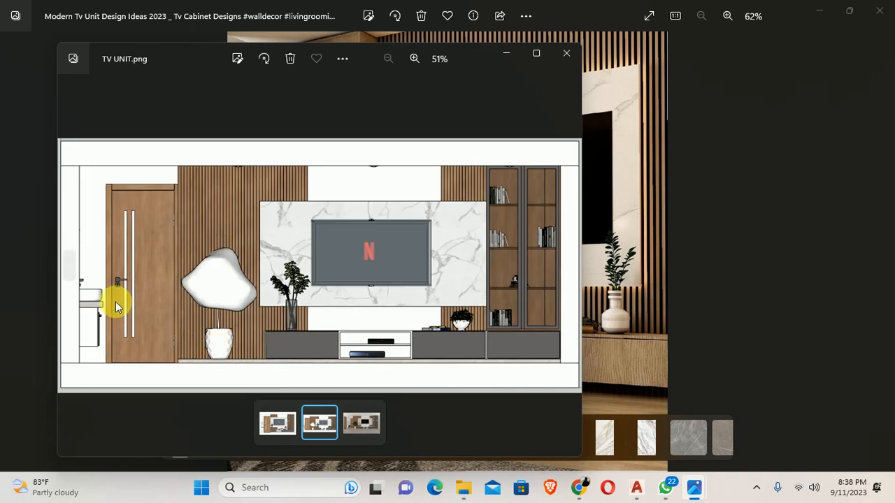
pyautogui.click(510, 57)
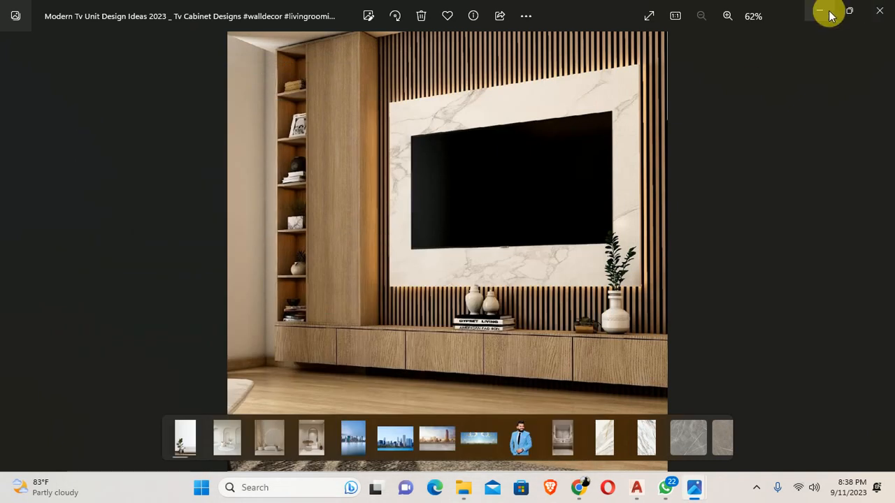
pyautogui.click(819, 11)
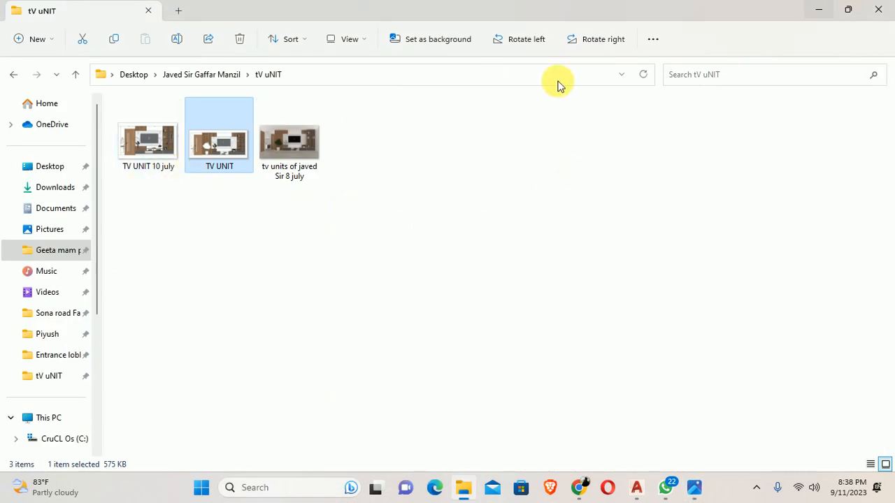
# - Open the 8 july TV unit render, examine the end of the unit beside the door, and return to AutoCAD
pyautogui.doubleClick(298, 142)
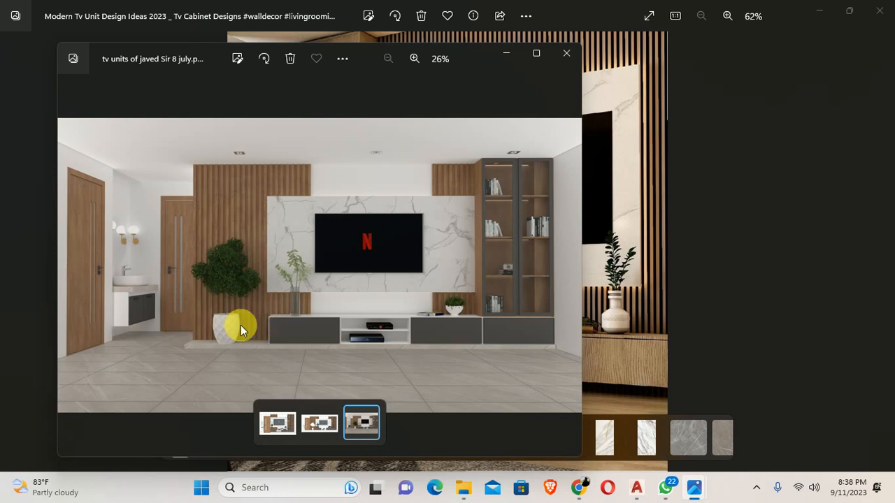
pyautogui.click(513, 55)
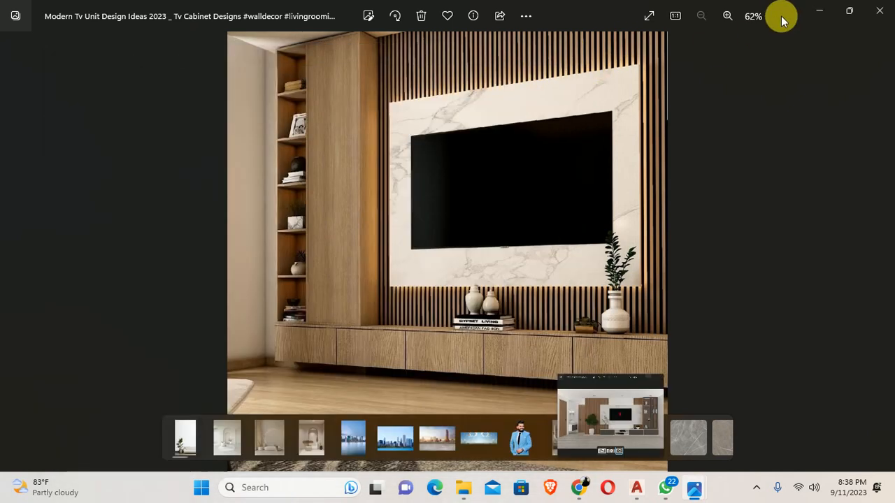
pyautogui.click(817, 10)
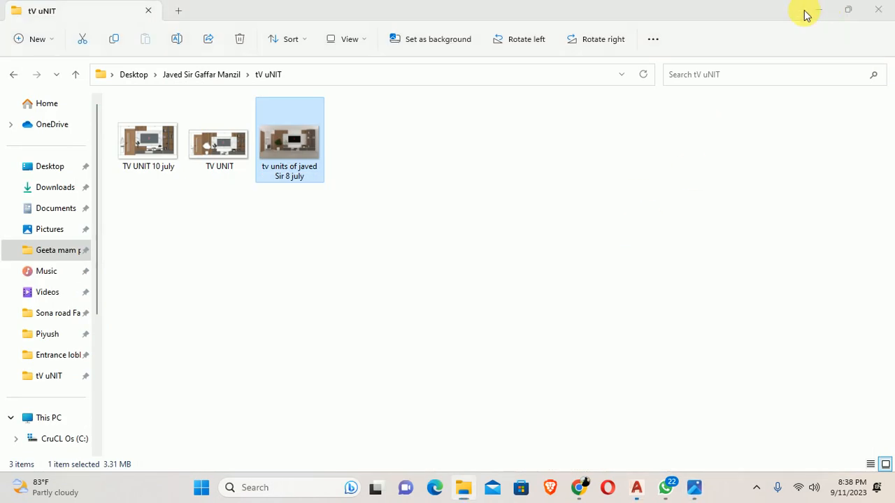
pyautogui.click(817, 11)
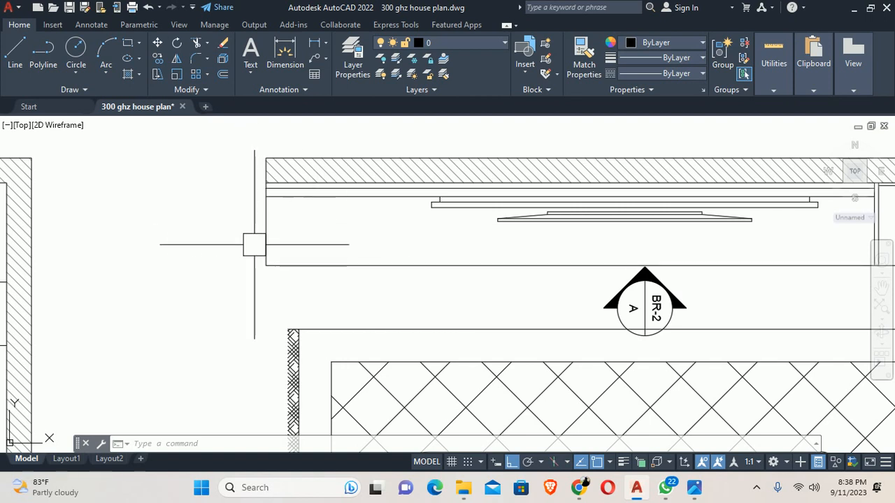
pyautogui.press('Return')
pyautogui.write('r')
pyautogui.press('Return')
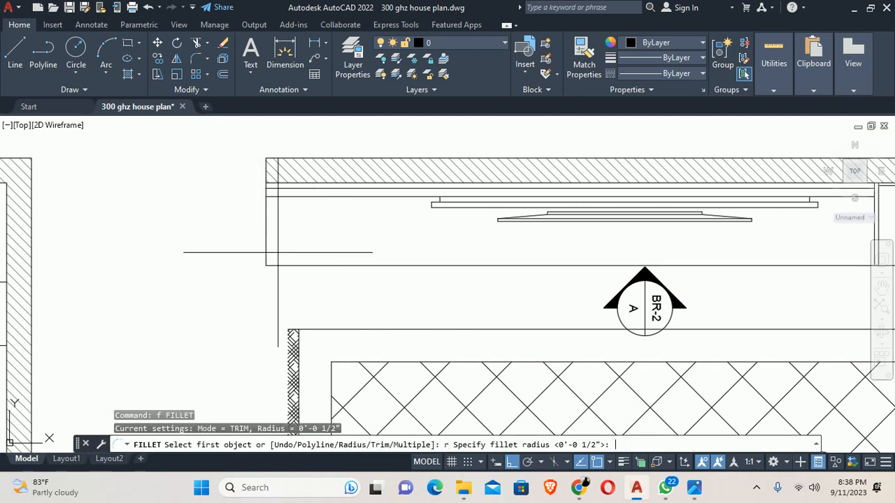
pyautogui.write('5')
pyautogui.press('Return')
pyautogui.press('Escape')
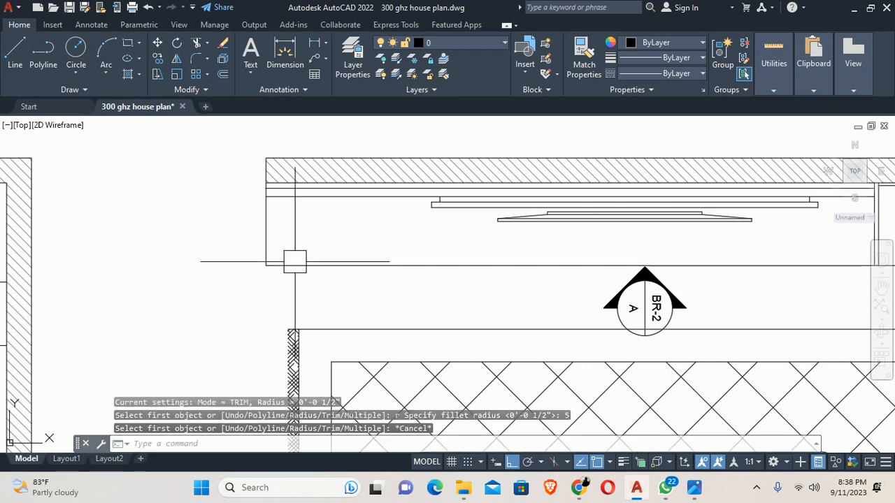
# - Fillet the outer front corner of the Bedroom-2 TV unit in the plan, at its door-side end, with a 6" radius
pyautogui.write('f')
pyautogui.press('Return')
pyautogui.write('r')
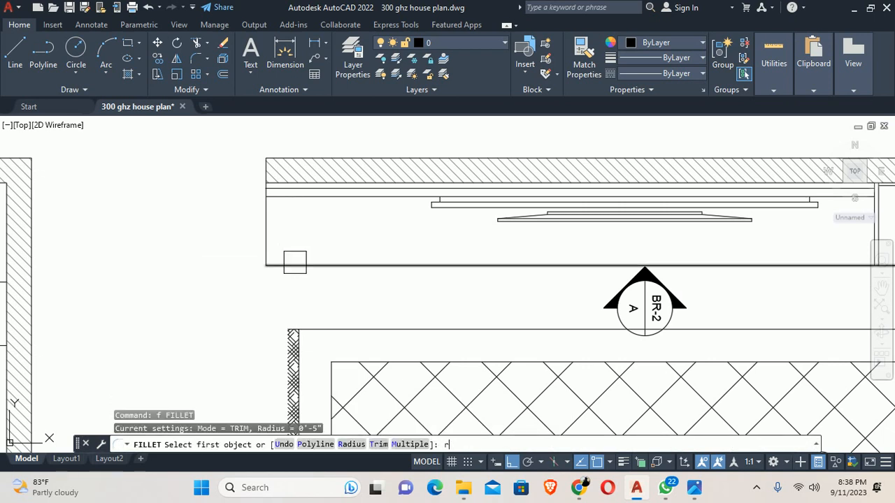
pyautogui.press('Return')
pyautogui.write('6')
pyautogui.press('Return')
pyautogui.click(295, 263)
pyautogui.click(270, 234)
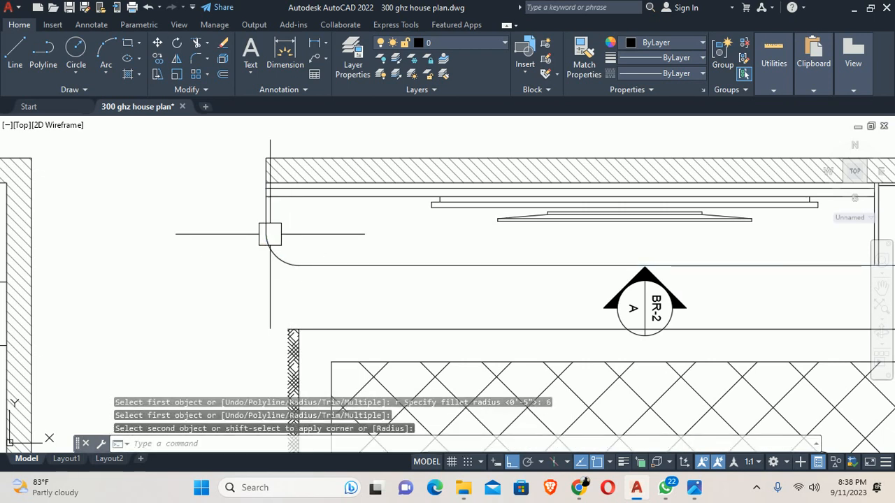
pyautogui.press('Return')
pyautogui.press('Escape')
pyautogui.press('Escape')
pyautogui.scroll(-2, 305, 229)
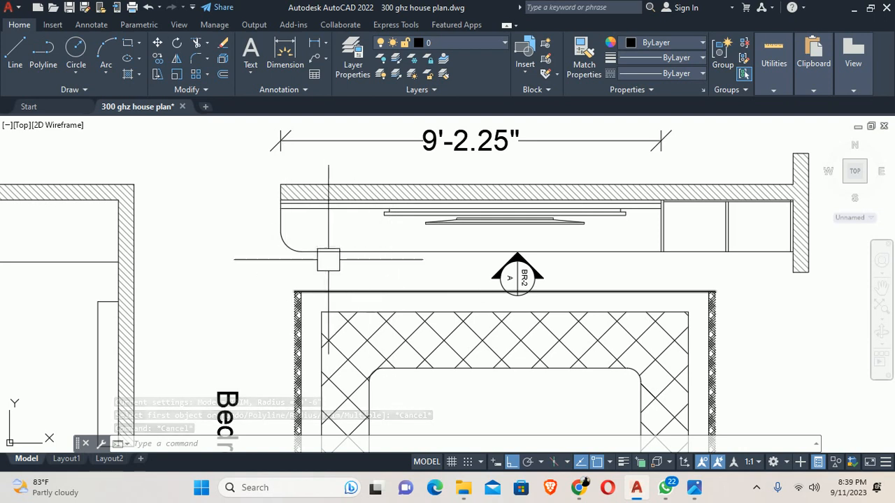
# - Undo the corner fillet on the Bedroom-2 TV unit in the plan and return to the TV wall elevation
pyautogui.scroll(-2, 373, 221)
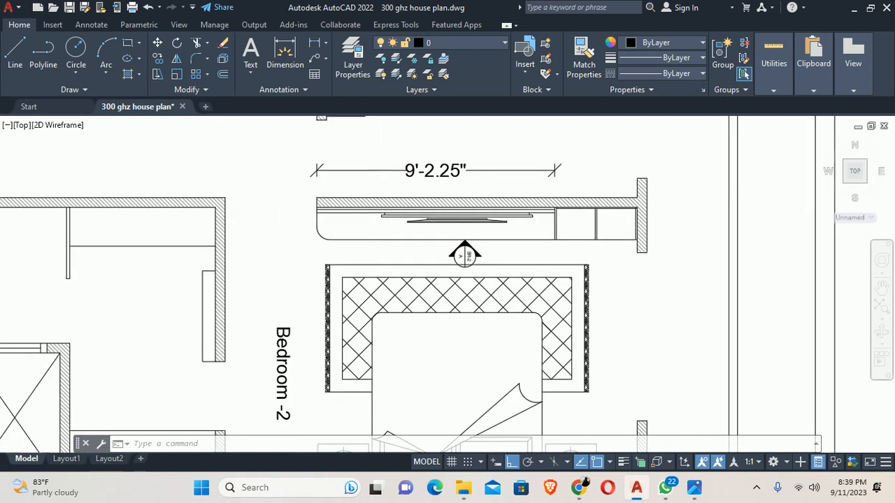
pyautogui.scroll(-5, 455, 326)
pyautogui.scroll(5, 369, 353)
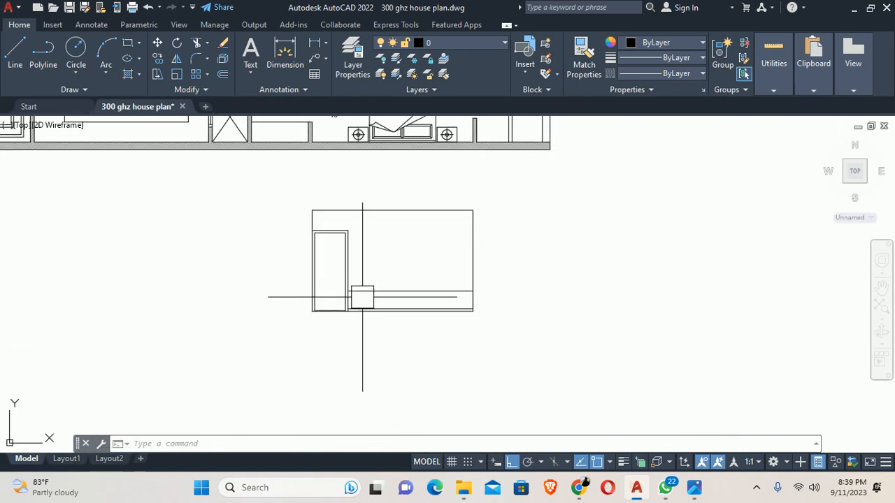
pyautogui.scroll(5, 362, 295)
pyautogui.moveTo(388, 317); pyautogui.dragTo(374, 284, button='middle')
pyautogui.scroll(-5, 380, 293)
pyautogui.moveTo(374, 236); pyautogui.dragTo(432, 388, button='middle')
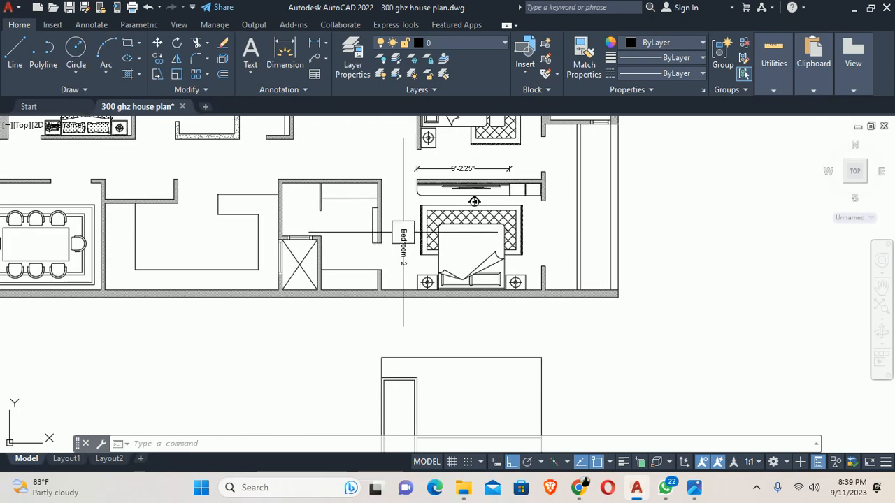
pyautogui.hotkey('ctrl', 'z')
pyautogui.hotkey('ctrl', 'z')
pyautogui.hotkey('ctrl', 'z')
pyautogui.hotkey('ctrl', 'z')
pyautogui.scroll(-5, 364, 246)
pyautogui.moveTo(418, 302); pyautogui.dragTo(432, 216, button='middle')
pyautogui.scroll(4, 395, 357)
pyautogui.moveTo(397, 358); pyautogui.dragTo(381, 231, button='middle')
pyautogui.scroll(-2, 369, 344)
pyautogui.press('Escape')
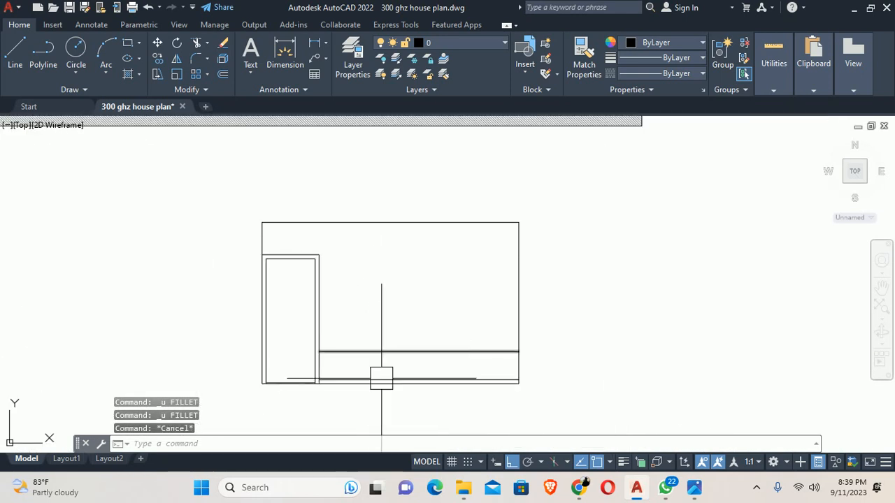
# - Add a vertical linear dimension beside the elevation, from the top of the skirting to the TV unit's top line
pyautogui.moveTo(419, 390); pyautogui.dragTo(409, 355, button='middle')
pyautogui.scroll(4, 391, 347)
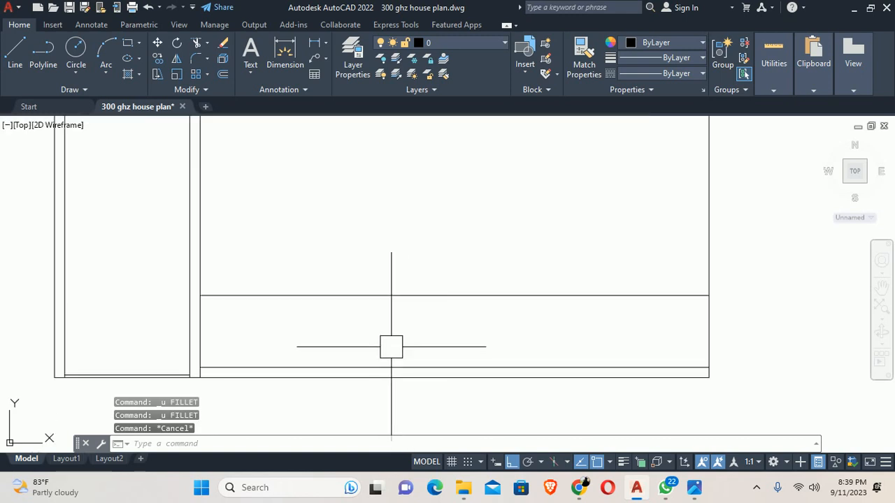
pyautogui.write('dl;i')
pyautogui.press('Return')
pyautogui.press('Escape')
pyautogui.press('Escape')
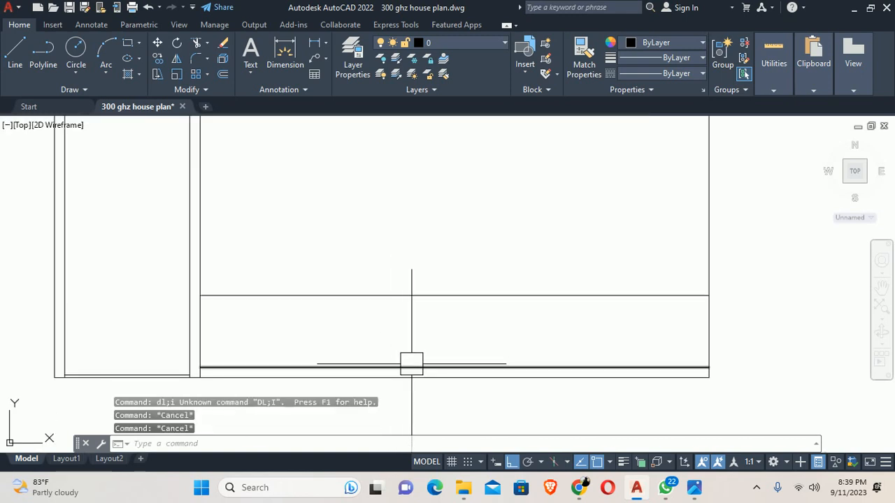
pyautogui.write('dl')
pyautogui.press('Return')
pyautogui.click(426, 366)
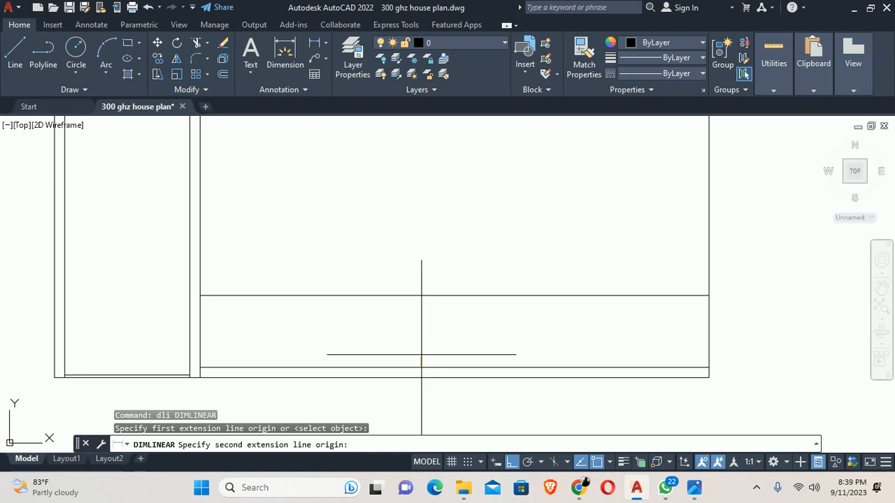
pyautogui.click(426, 296)
pyautogui.moveTo(426, 306); pyautogui.dragTo(141, 315, button='middle')
pyautogui.click(515, 340)
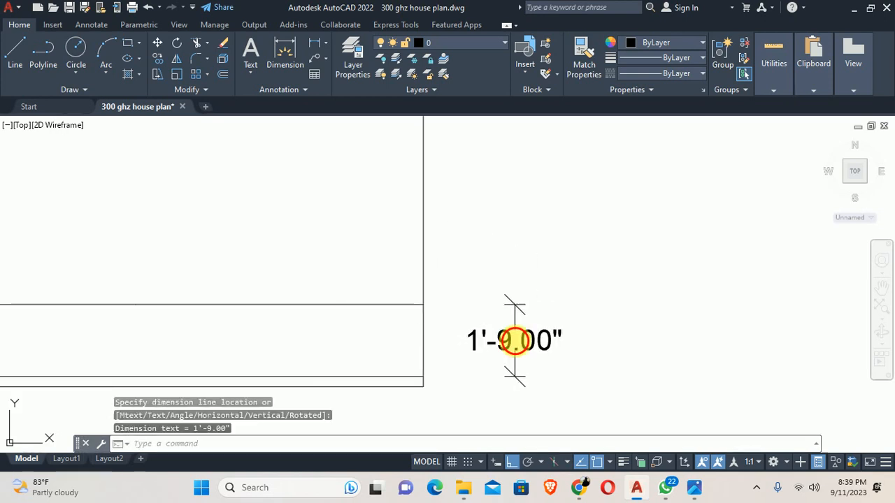
pyautogui.press('Escape')
pyautogui.press('Escape')
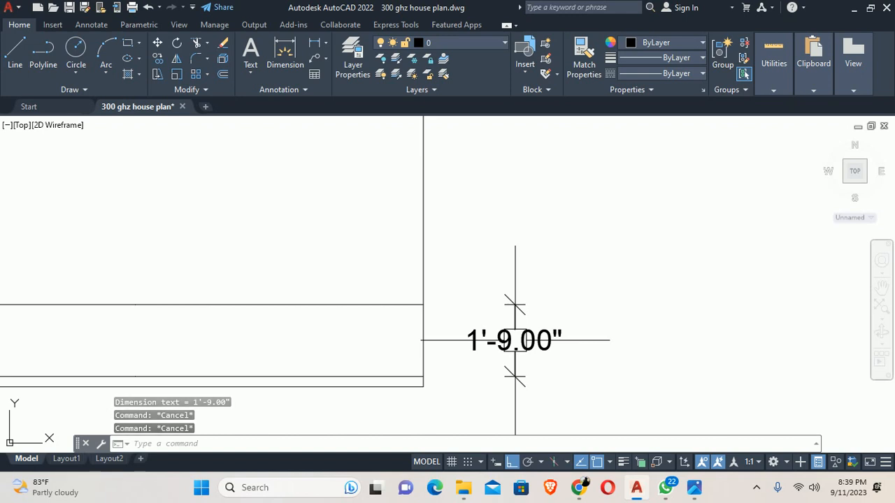
# - Examine the drawers and ledge of the Modern Tv Unit Design Ideas reference image, and return to AutoCAD
pyautogui.moveTo(694, 489)
pyautogui.click(535, 413)
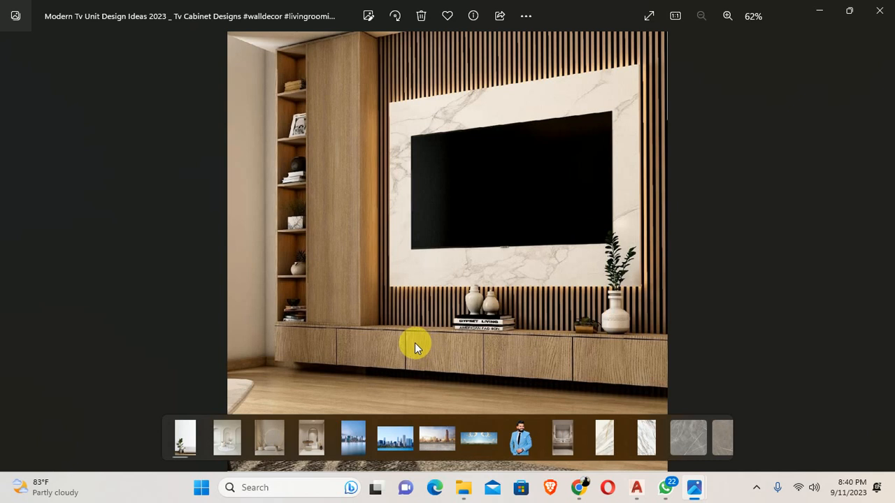
pyautogui.click(825, 5)
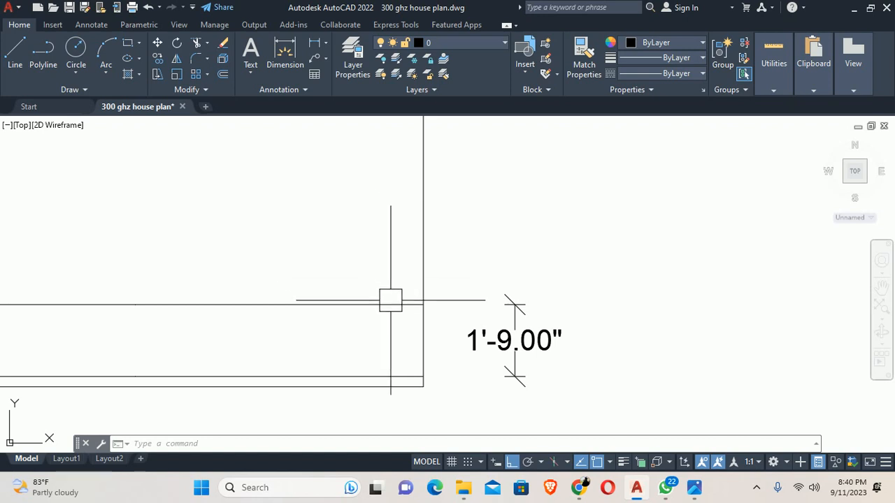
# - Offset the skirting's top line 13.5" upward to mark the top of the TV unit's drawers
pyautogui.write('o')
pyautogui.press('Return')
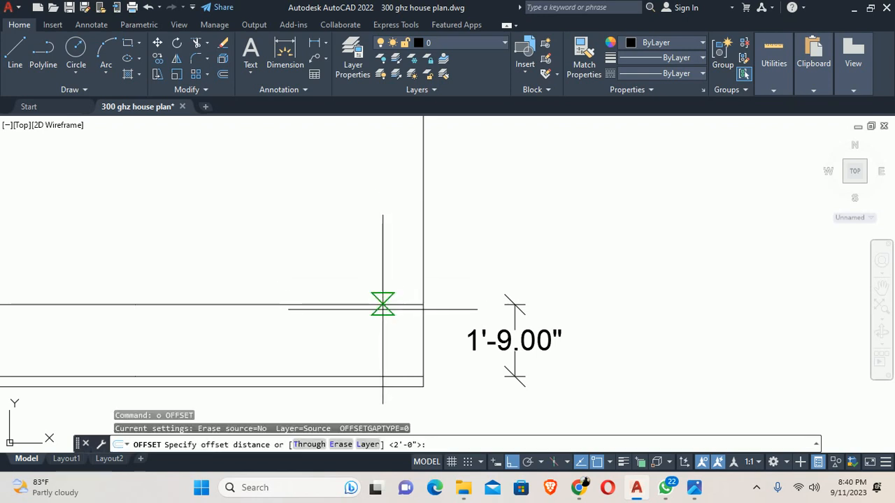
pyautogui.write('13.5')
pyautogui.press('Return')
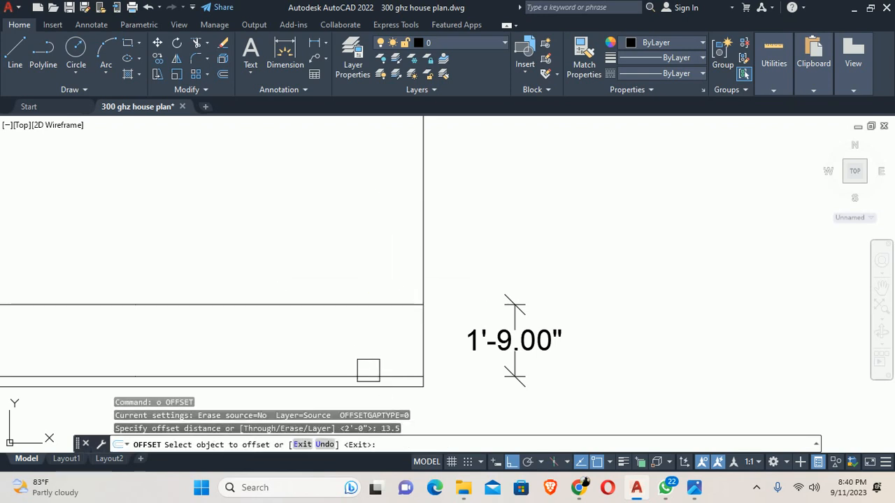
pyautogui.click(368, 376)
pyautogui.click(370, 327)
pyautogui.press('Escape')
pyautogui.press('Escape')
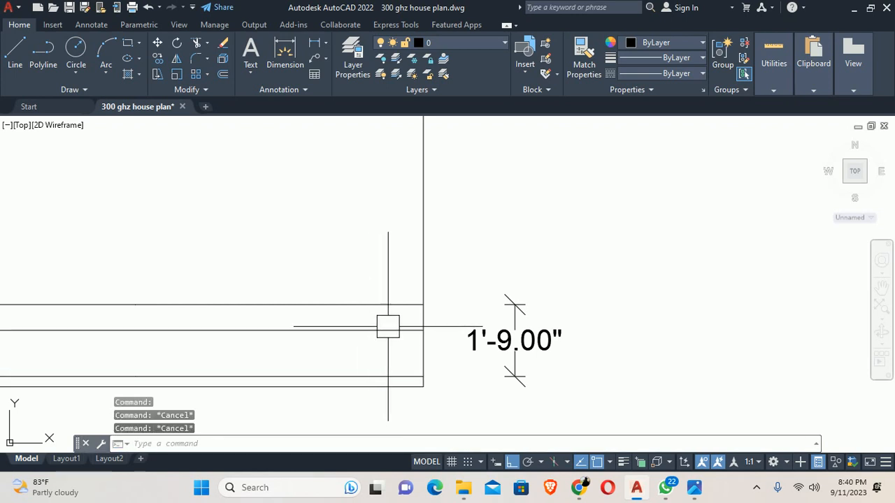
# - Measure the gap between the new drawer line and the TV unit's top line without placing a dimension
pyautogui.write('dli')
pyautogui.press('Return')
pyautogui.click(423, 328)
pyautogui.click(424, 304)
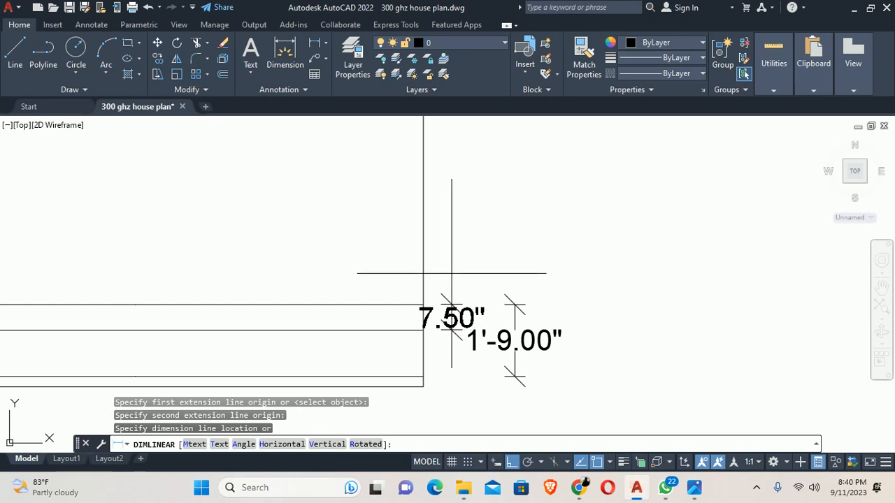
pyautogui.press('Escape')
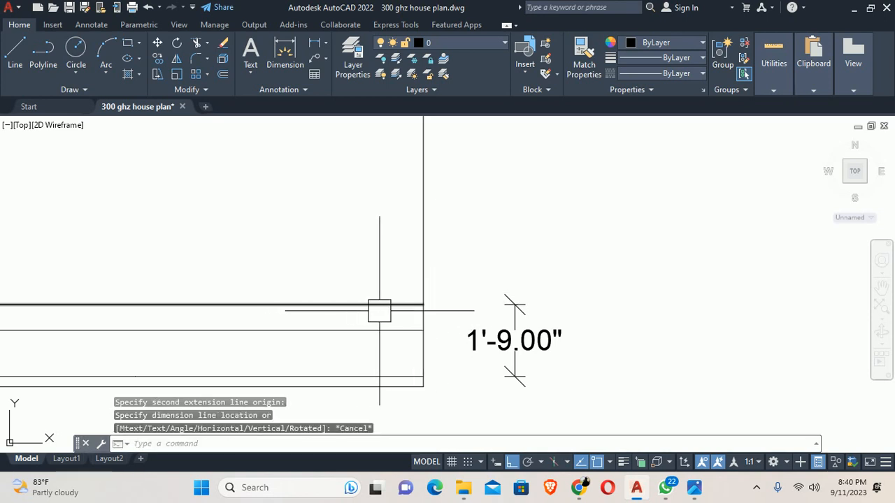
pyautogui.rightClick(379, 312)
pyautogui.press('Escape')
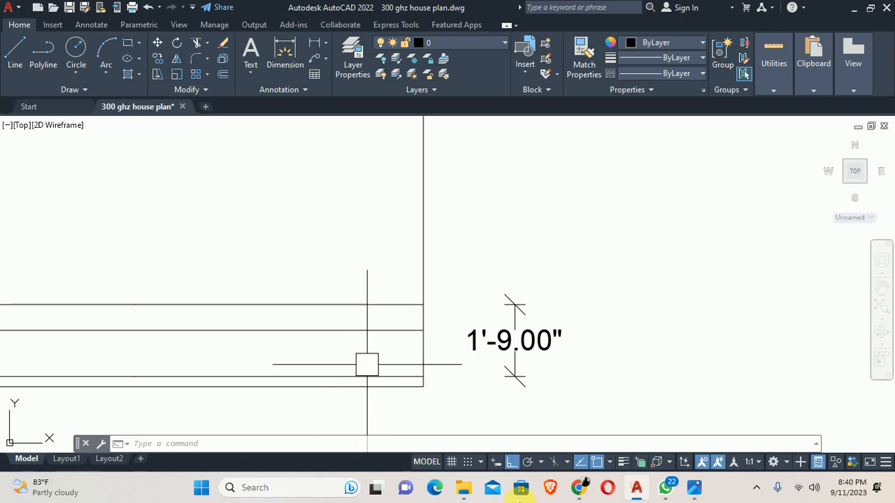
# - Compare the 8 july render with the TV UNIT 10 july and TV UNIT images, then return to AutoCAD
pyautogui.click(691, 486)
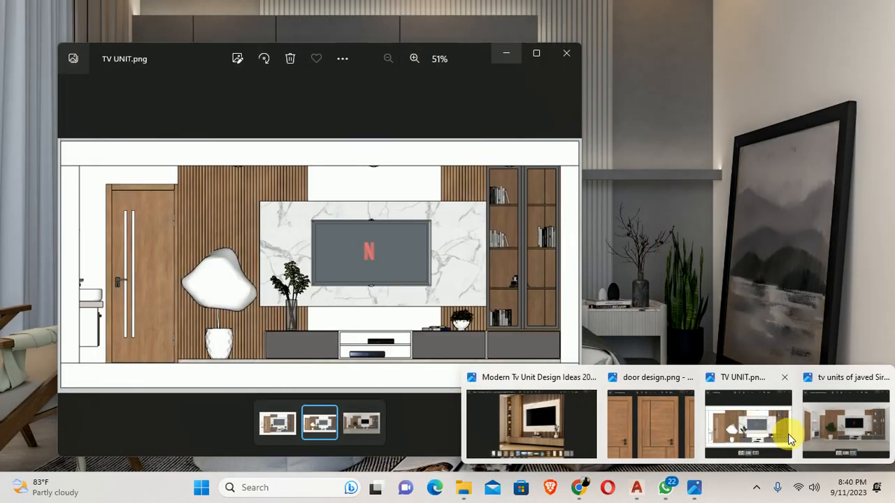
pyautogui.click(824, 436)
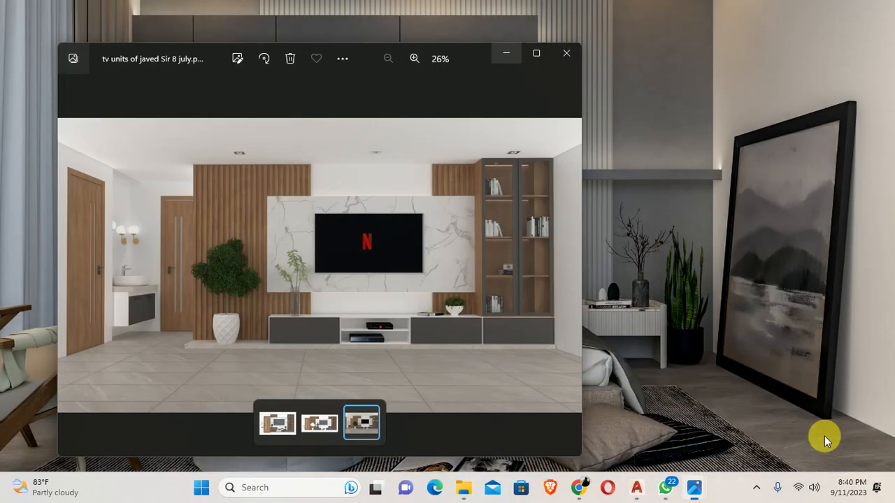
pyautogui.press('Left')
pyautogui.press('Left')
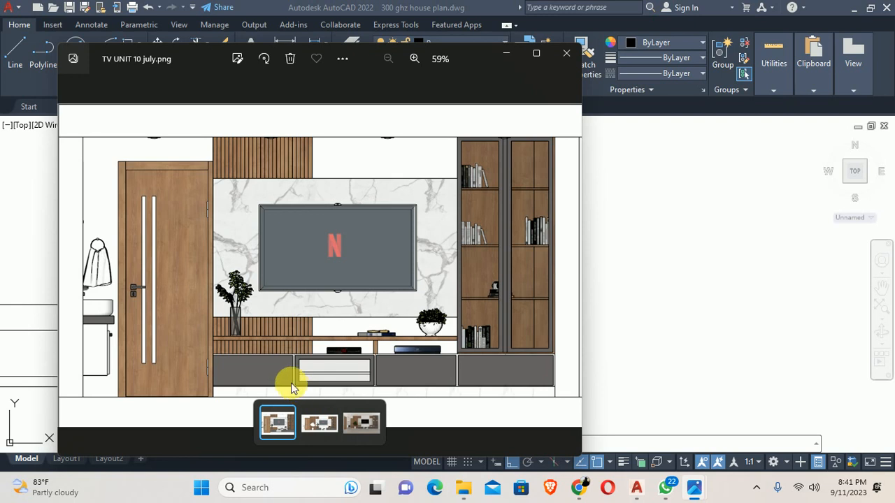
pyautogui.press('Right')
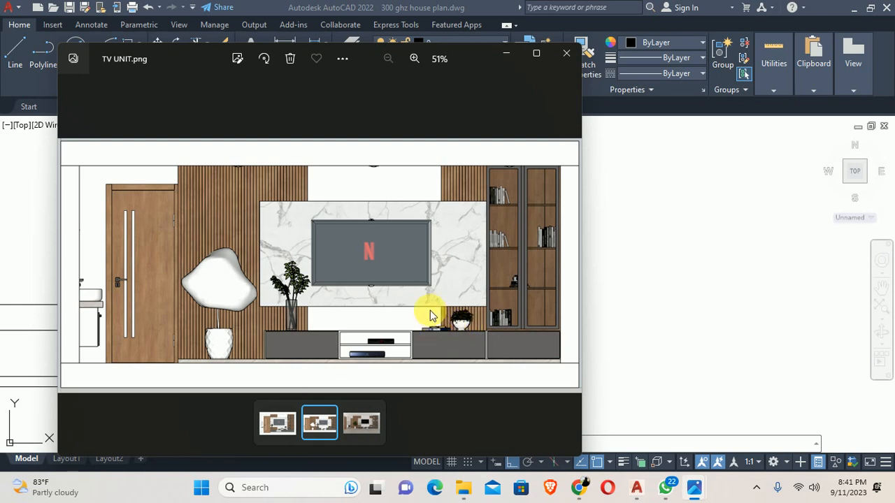
pyautogui.press('Left')
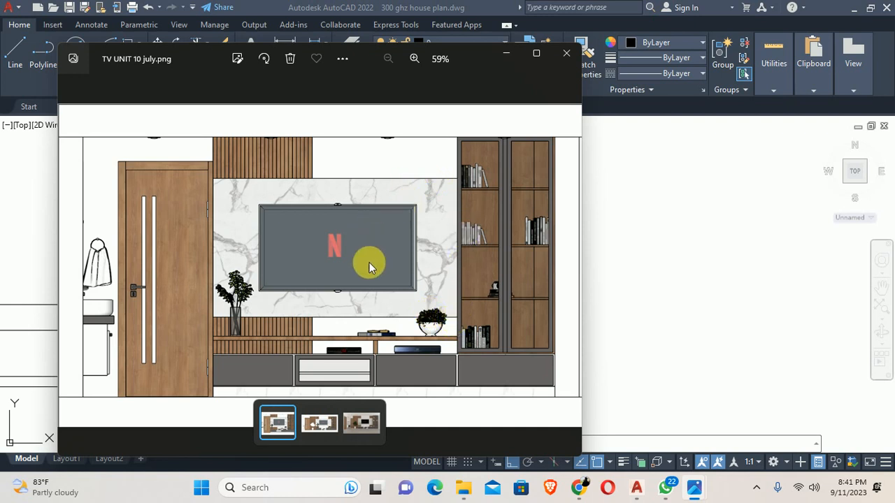
pyautogui.press('Right')
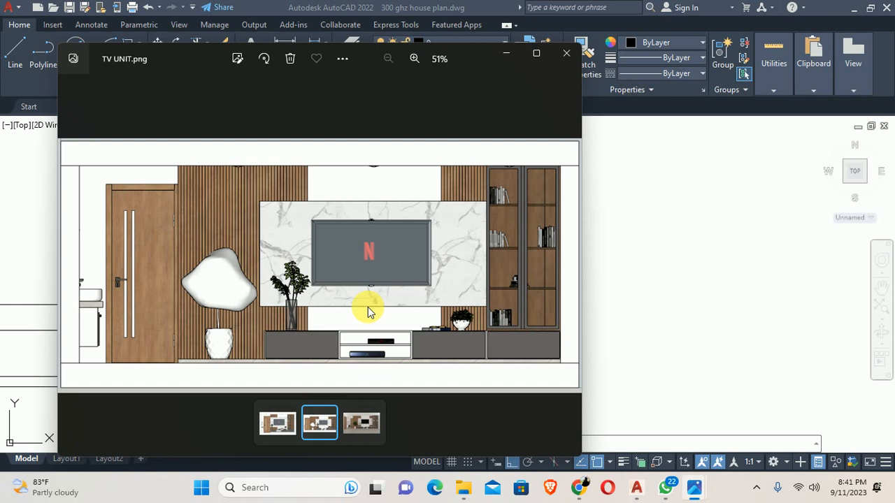
pyautogui.click(496, 65)
# - Offset the TV unit's top line 1.5" downward in the elevation to give the top ledge its thickness
pyautogui.scroll(-6, 434, 261)
pyautogui.moveTo(434, 270); pyautogui.dragTo(515, 252, button='middle')
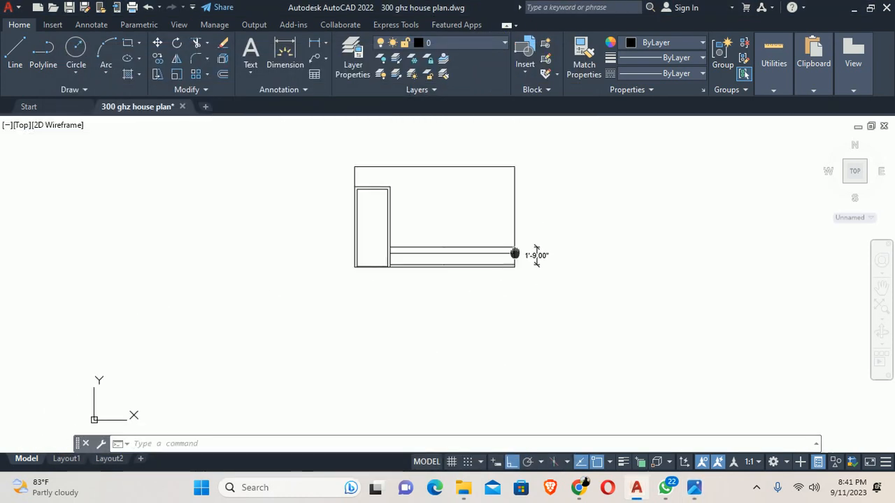
pyautogui.scroll(2, 456, 258)
pyautogui.press('Escape')
pyautogui.scroll(4, 455, 258)
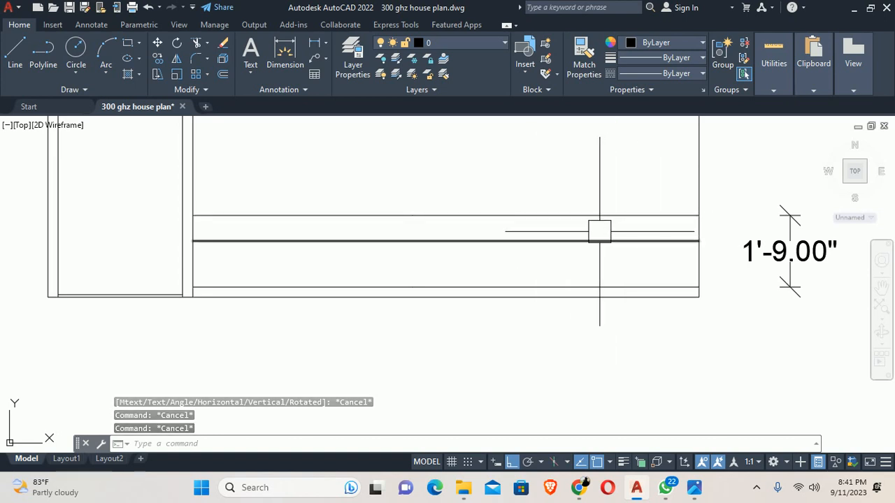
pyautogui.press('Escape')
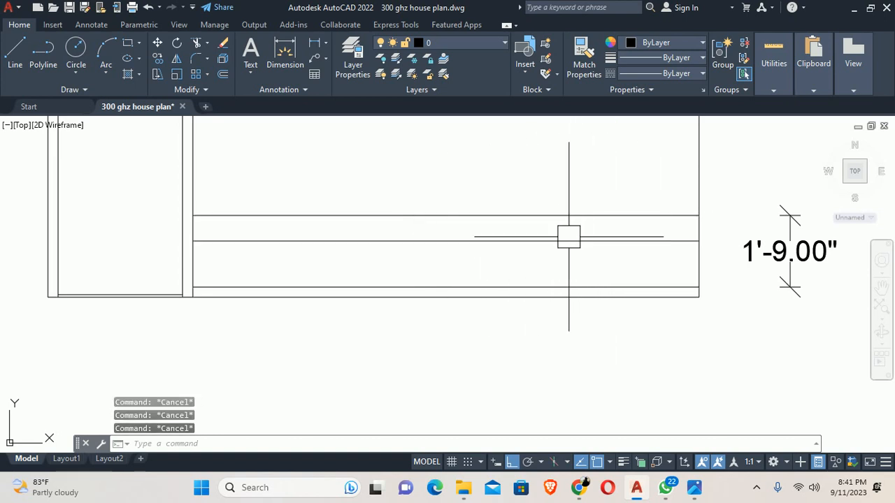
pyautogui.moveTo(579, 247); pyautogui.dragTo(505, 222, button='middle')
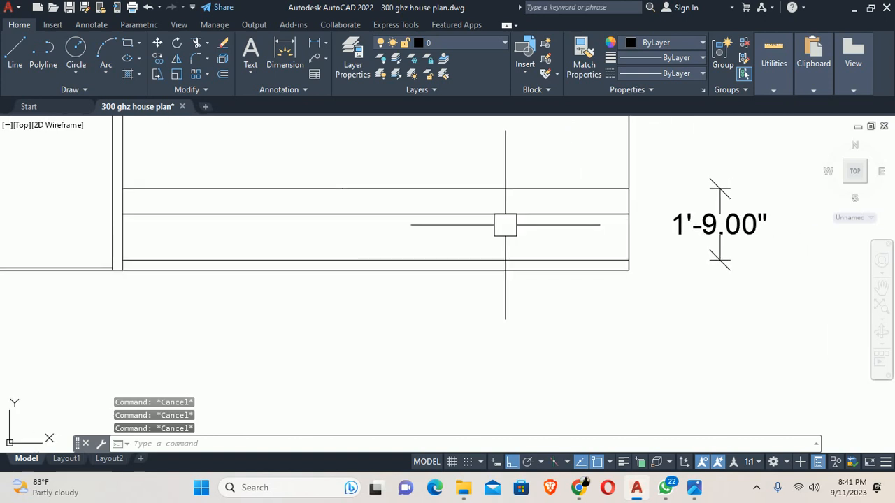
pyautogui.write('o')
pyautogui.press('Return')
pyautogui.write('1.5')
pyautogui.press('Return')
pyautogui.scroll(3, 463, 193)
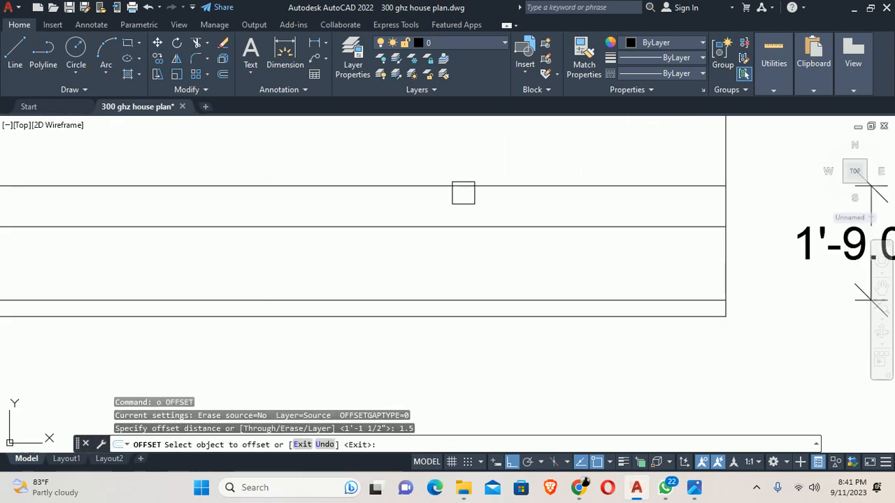
pyautogui.click(460, 185)
pyautogui.click(463, 203)
pyautogui.press('Escape')
pyautogui.press('Escape')
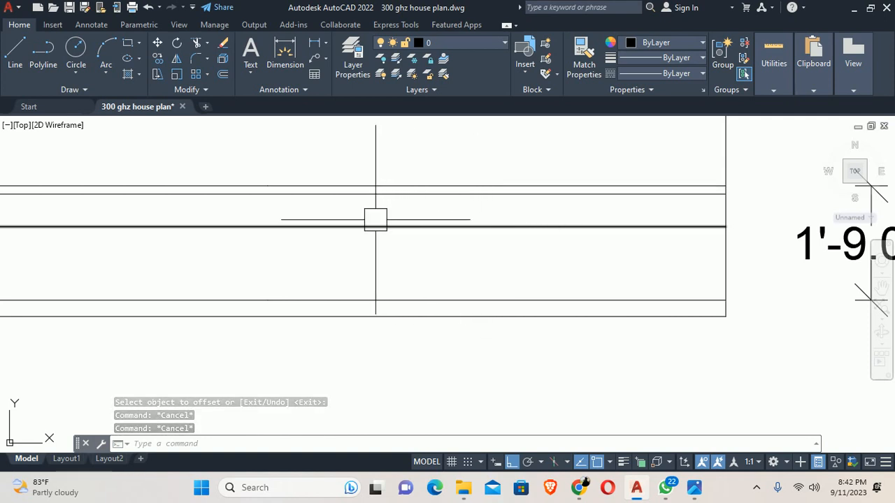
pyautogui.press('Escape')
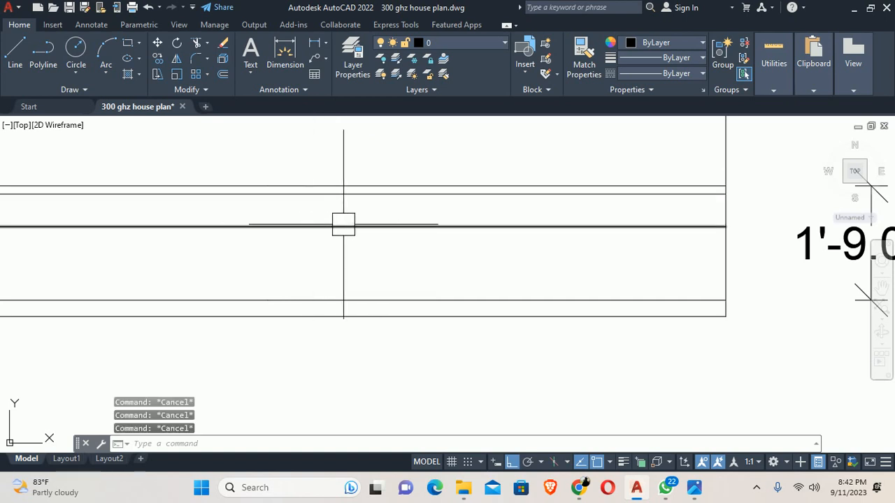
# - Measure the open gap between the ledge's underside and the drawer line without placing a dimension
pyautogui.moveTo(343, 224); pyautogui.dragTo(150, 234, button='middle')
pyautogui.scroll(3, 531, 208)
pyautogui.write('dli')
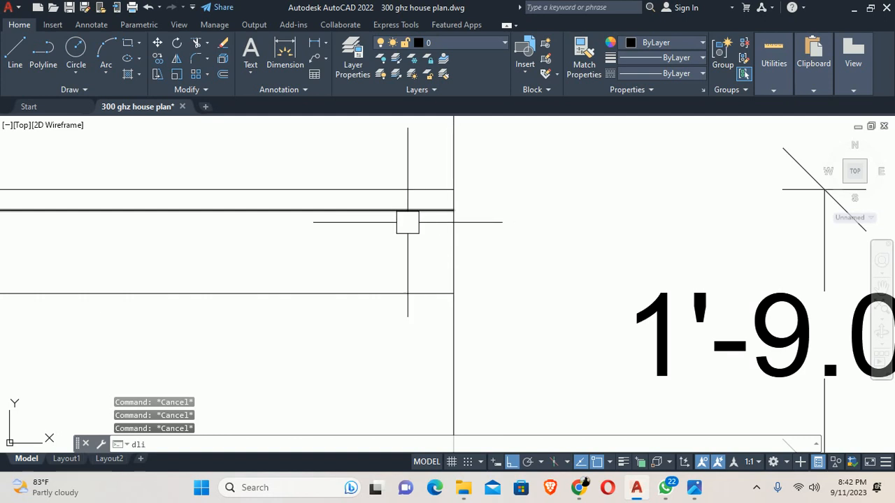
pyautogui.press('Return')
pyautogui.click(453, 209)
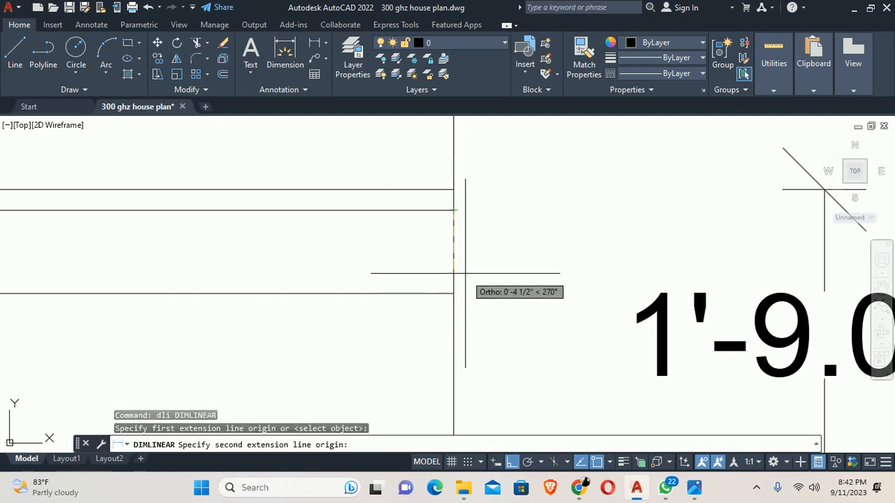
pyautogui.click(453, 294)
pyautogui.scroll(-2, 546, 251)
pyautogui.press('Escape')
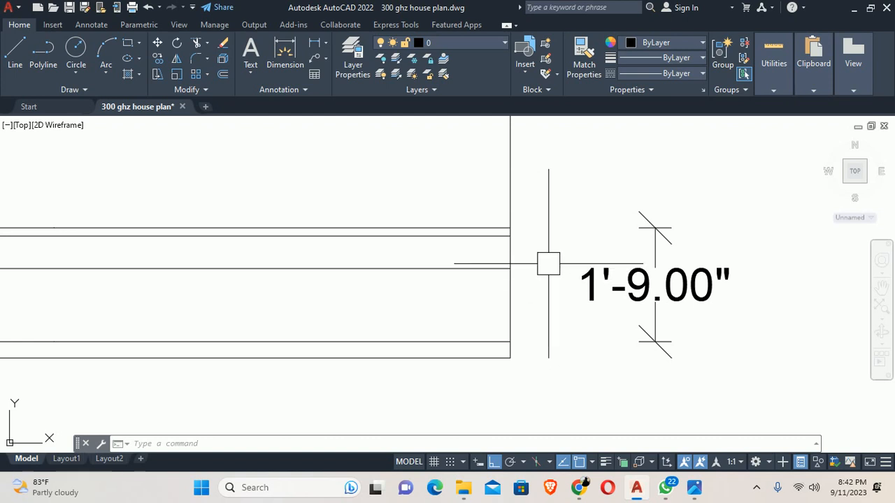
pyautogui.scroll(-2, 512, 249)
pyautogui.scroll(1, 489, 279)
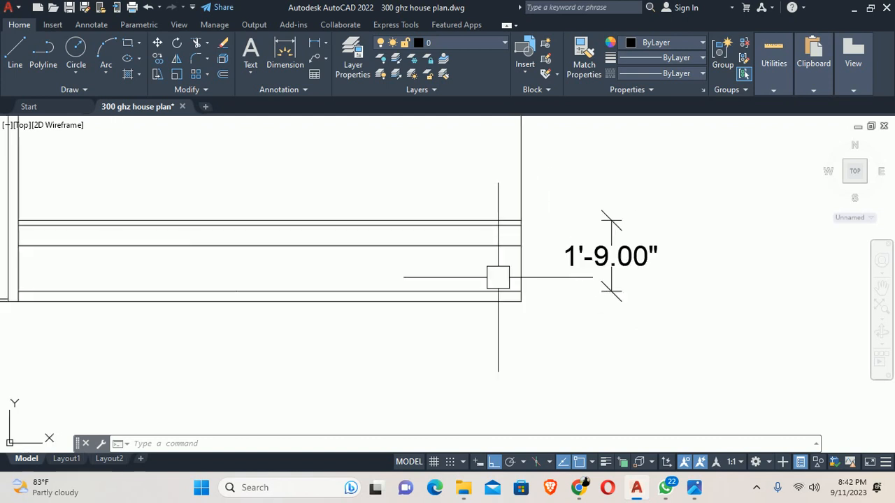
pyautogui.press('Escape')
pyautogui.press('Escape')
pyautogui.press('Escape')
pyautogui.scroll(-3, 509, 273)
pyautogui.scroll(2, 399, 273)
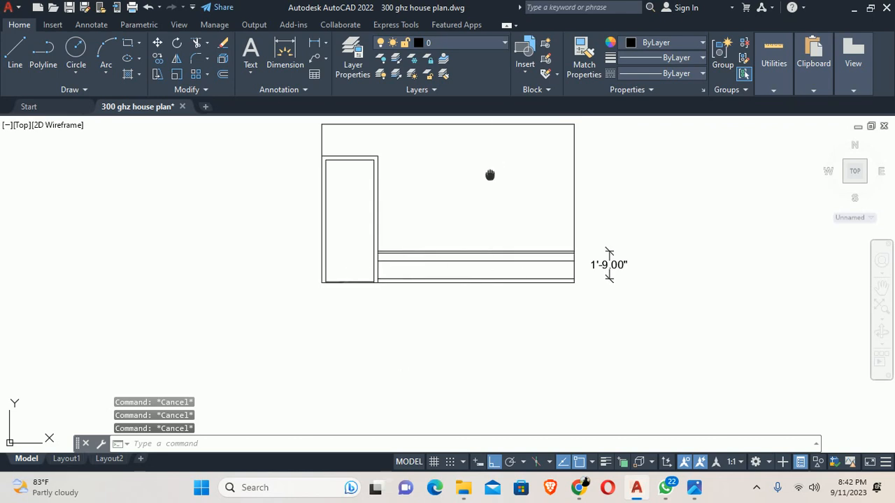
# - Compare the modern TV unit photo, the TV UNIT elevation and the 8 july render, then return to AutoCAD
pyautogui.moveTo(490, 175); pyautogui.dragTo(424, 229, button='middle')
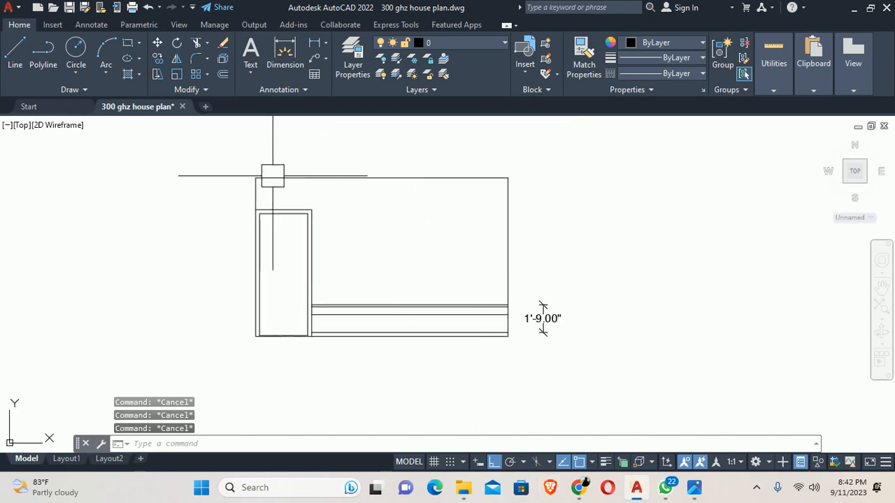
pyautogui.moveTo(694, 487)
pyautogui.click(569, 405)
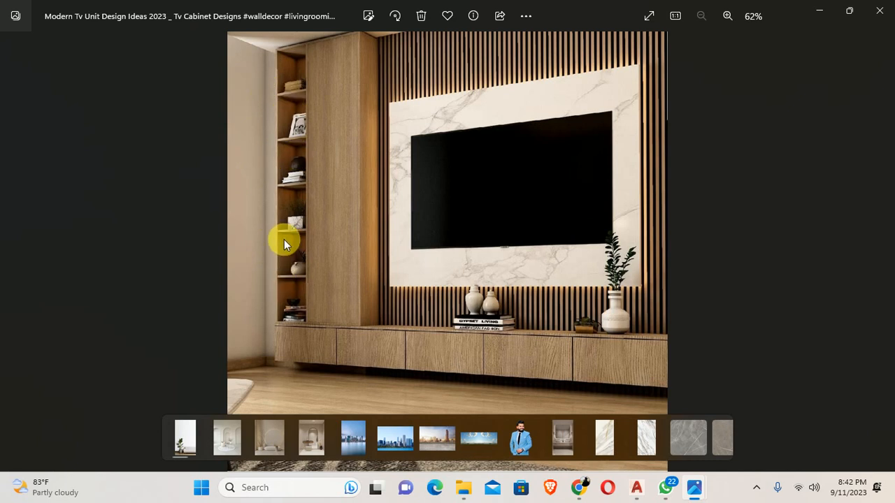
pyautogui.moveTo(690, 487)
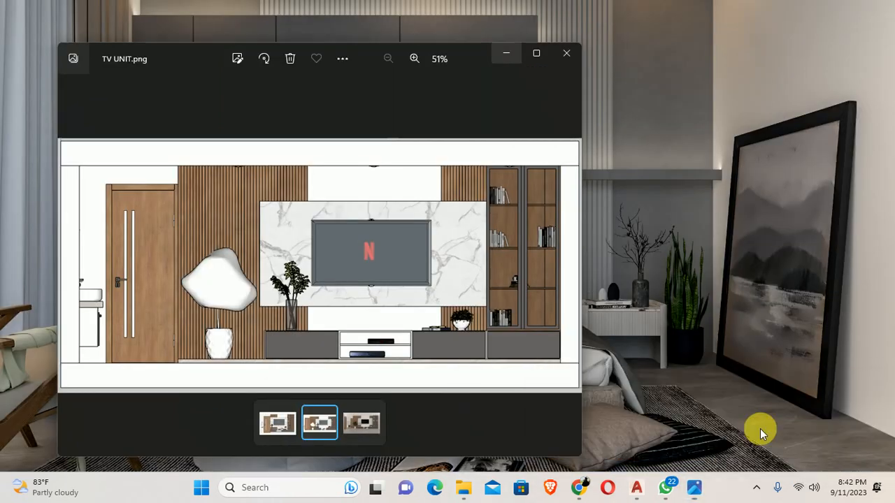
pyautogui.click(759, 428)
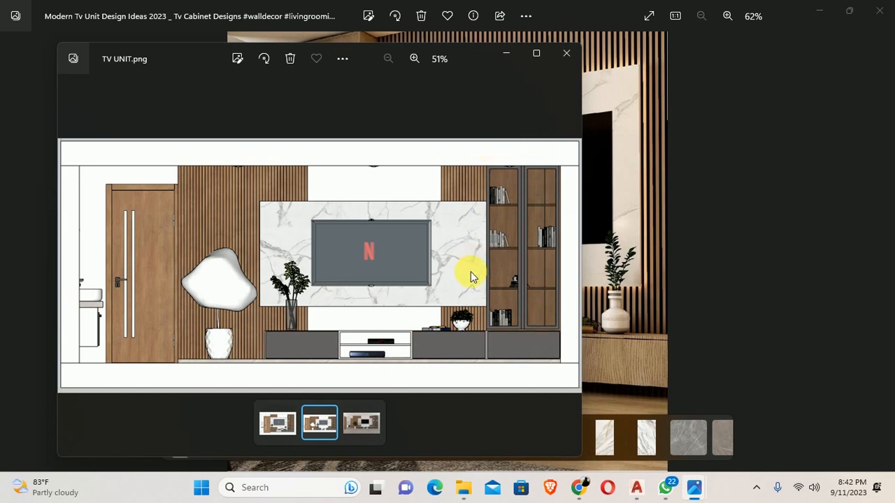
pyautogui.press('Right')
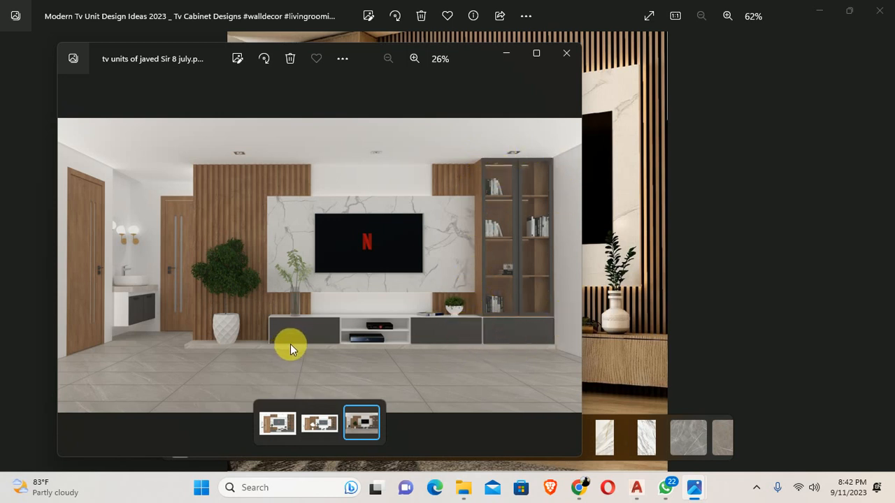
pyautogui.click(506, 57)
pyautogui.click(819, 10)
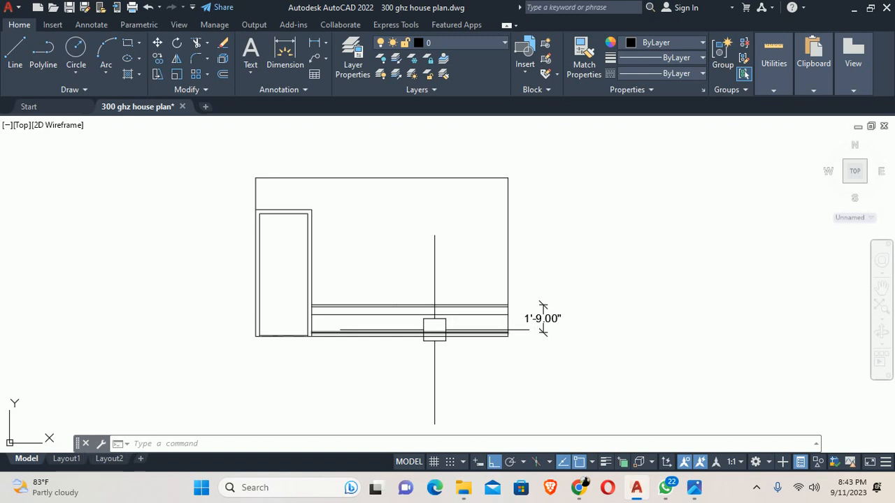
# - Project a vertical construction line from the TV-side edge of the side cabinet in the Bedroom-2 plan down through the elevation
pyautogui.moveTo(477, 230); pyautogui.dragTo(475, 314, button='middle')
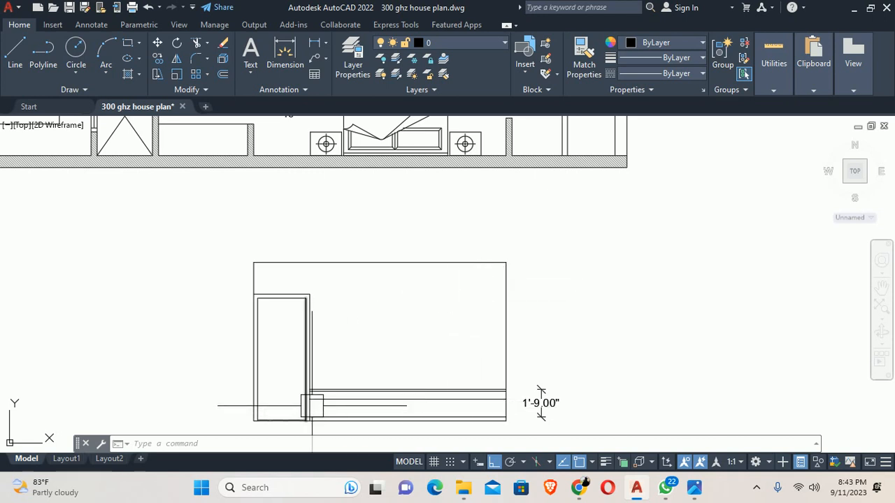
pyautogui.scroll(-6, 392, 332)
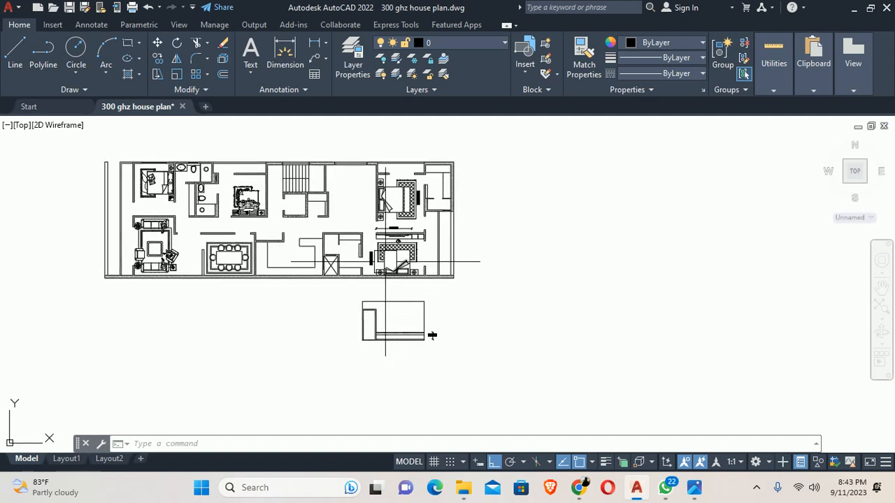
pyautogui.write('xl')
pyautogui.press('Return')
pyautogui.write('v')
pyautogui.press('Return')
pyautogui.scroll(8, 412, 251)
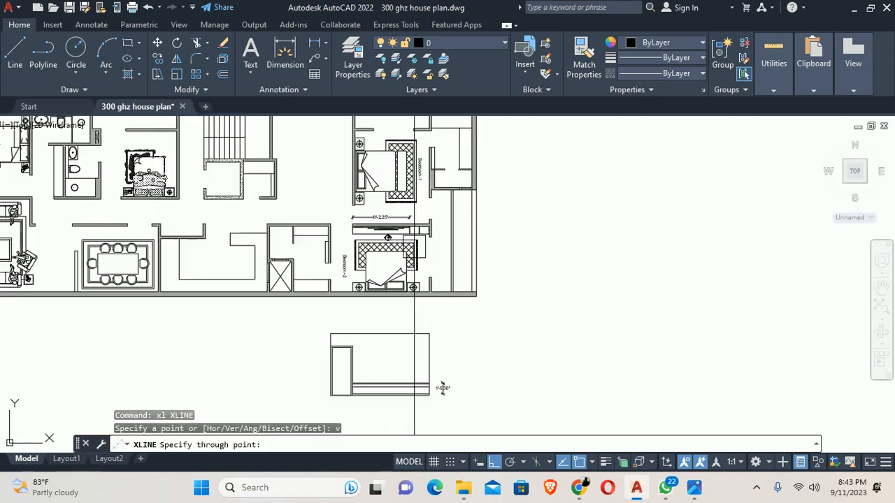
pyautogui.scroll(2, 427, 193)
pyautogui.scroll(2, 302, 274)
pyautogui.click(323, 272)
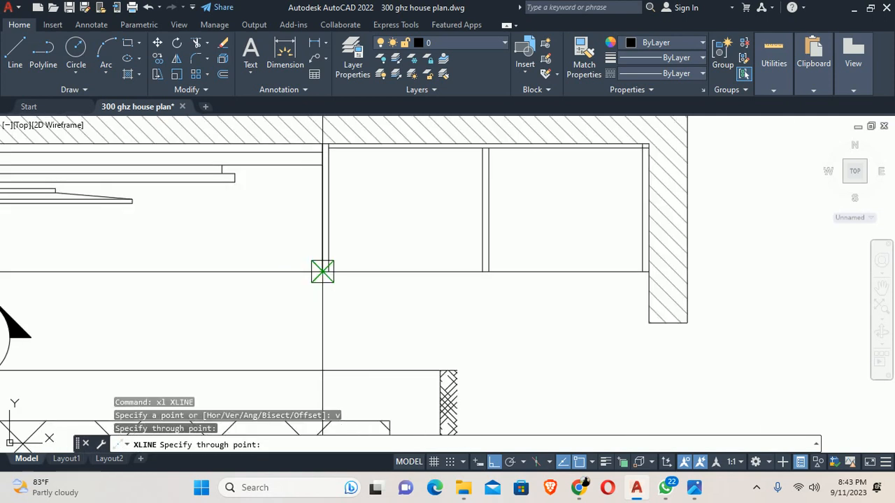
pyautogui.scroll(-8, 398, 262)
pyautogui.press('Escape')
pyautogui.scroll(-5, 332, 272)
pyautogui.scroll(8, 396, 258)
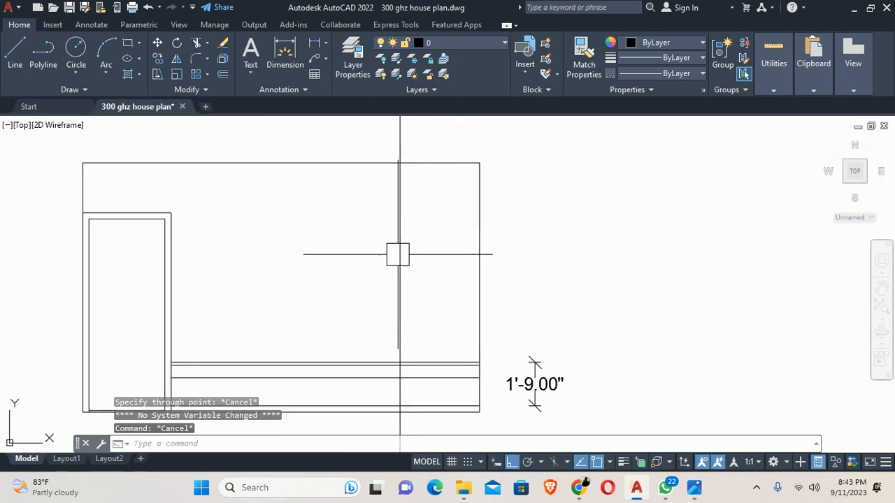
# - Draw a horizontal line from the door frame's top corner across to the opposite wall edge in the elevation
pyautogui.click(15, 52)
pyautogui.click(159, 231)
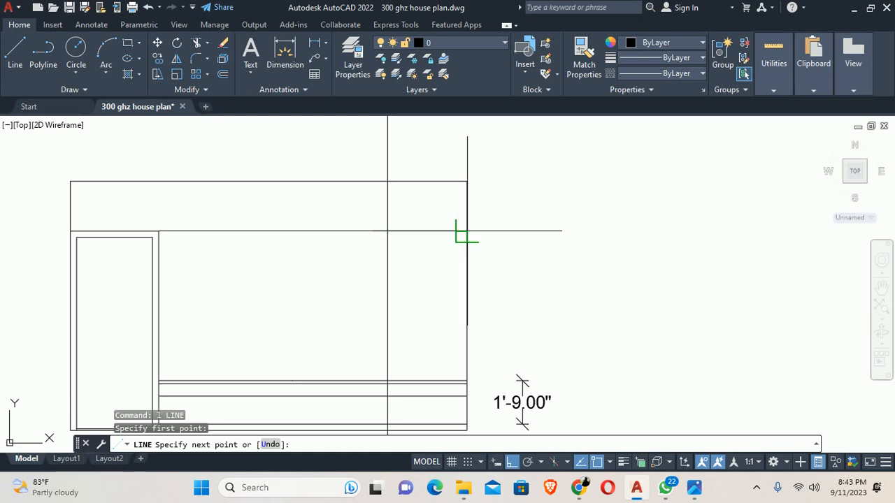
pyautogui.click(467, 231)
pyautogui.press('Escape')
pyautogui.press('Escape')
# - Trim the vertical construction line above the door-height line and below the floor line
pyautogui.scroll(6, 419, 241)
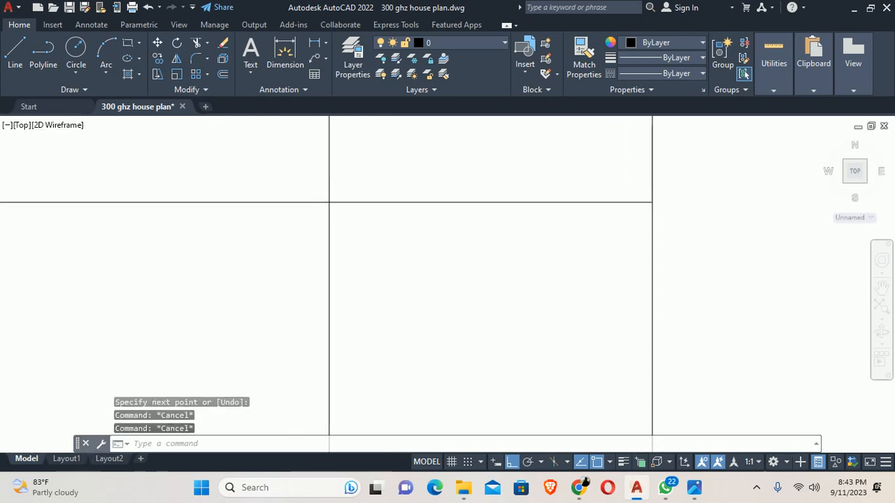
pyautogui.write('tr')
pyautogui.press('Return')
pyautogui.scroll(-4, 356, 219)
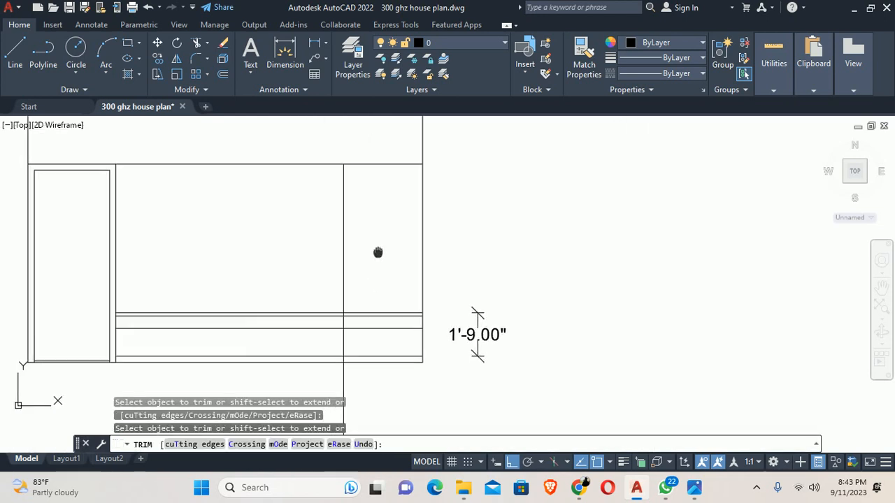
pyautogui.scroll(4, 350, 337)
pyautogui.scroll(-2, 392, 360)
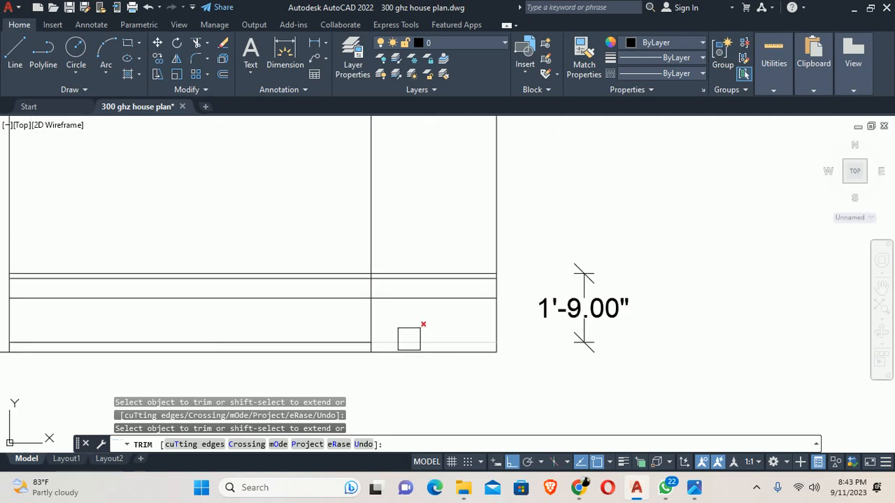
pyautogui.press('Escape')
pyautogui.scroll(-3, 439, 287)
pyautogui.scroll(3, 426, 303)
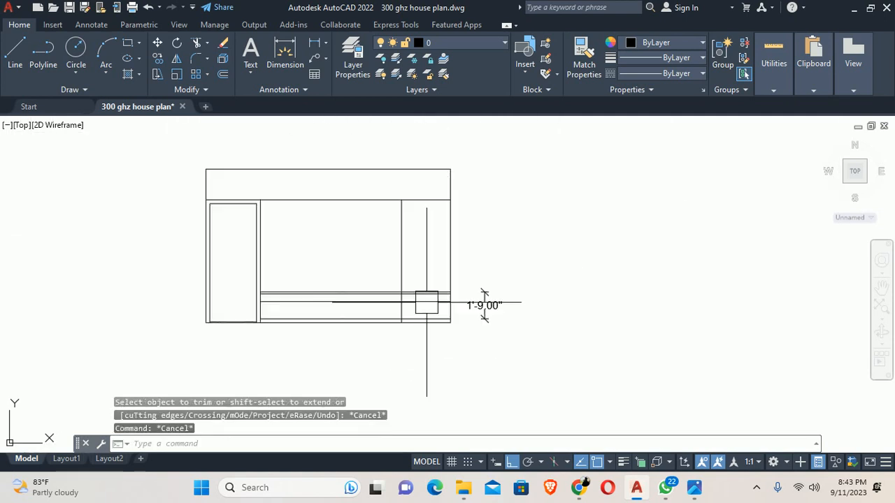
# - Trim the ledge lines and drawer line inside the side cabinet, between the new vertical and the wall edge
pyautogui.write('tr')
pyautogui.press('Return')
pyautogui.moveTo(424, 234)
pyautogui.mouseDown()
pyautogui.moveTo(400, 280)
pyautogui.moveTo(398, 312)
pyautogui.mouseUp()
pyautogui.press('Escape')
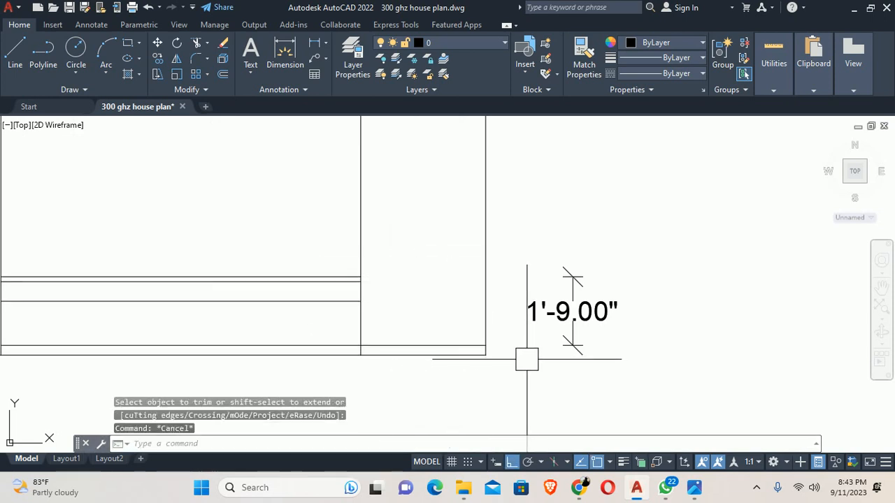
pyautogui.scroll(-2, 497, 345)
pyautogui.moveTo(496, 346); pyautogui.dragTo(494, 390, button='middle')
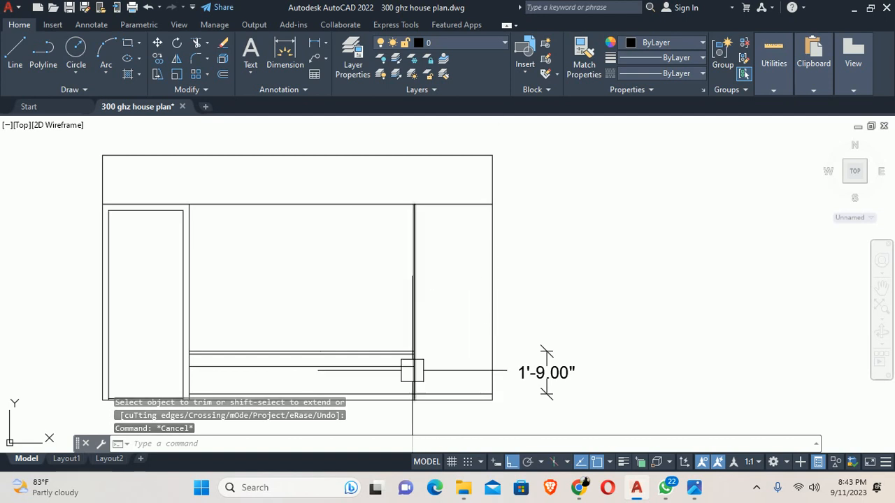
pyautogui.moveTo(412, 371); pyautogui.dragTo(488, 335, button='middle')
pyautogui.scroll(4, 387, 358)
pyautogui.press('Escape')
pyautogui.press('Escape')
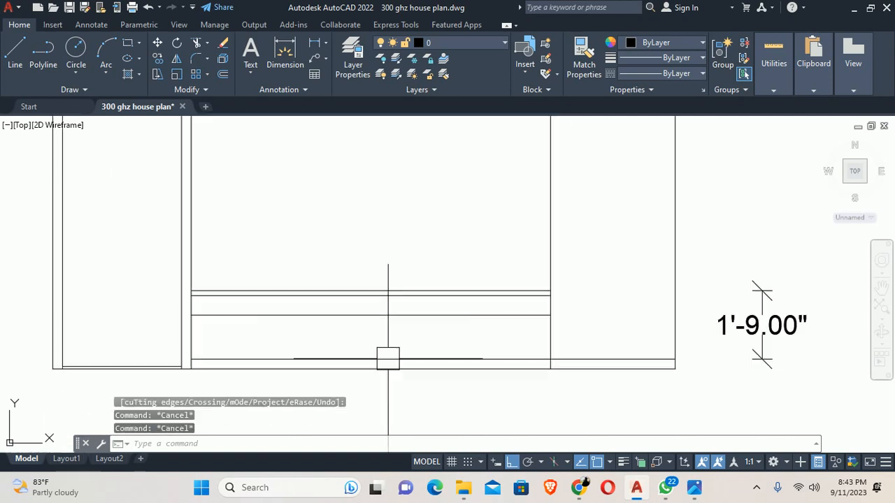
# - Place a linear dimension along the drawer line between the door frame and the side cabinet
pyautogui.moveTo(390, 353)
pyautogui.mouseDown(button='middle')
pyautogui.moveTo(430, 367)
pyautogui.moveTo(452, 360)
pyautogui.mouseUp(button='middle')
pyautogui.write('dli')
pyautogui.press('space')
pyautogui.press('space')
pyautogui.click(367, 301)
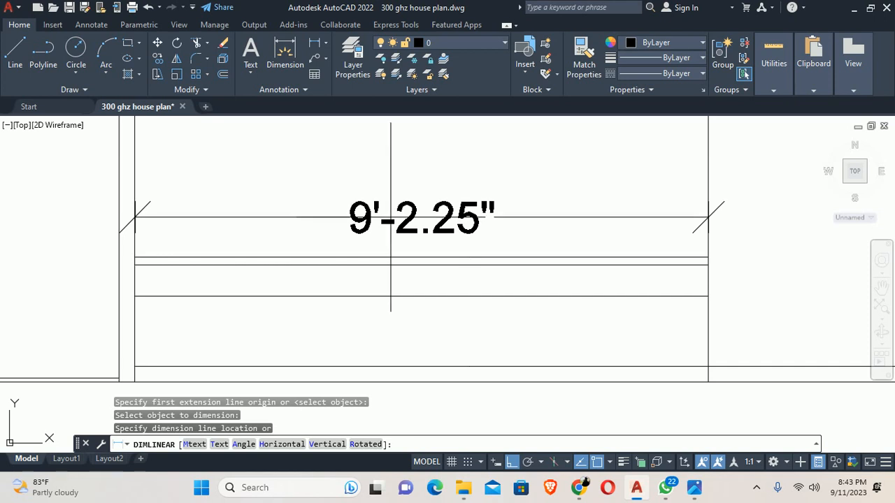
pyautogui.click(377, 182)
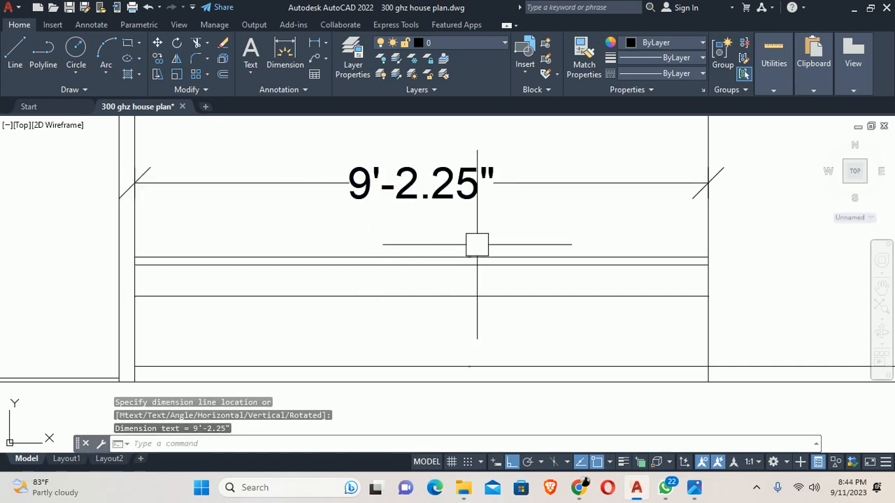
pyautogui.press('Escape')
pyautogui.press('Escape')
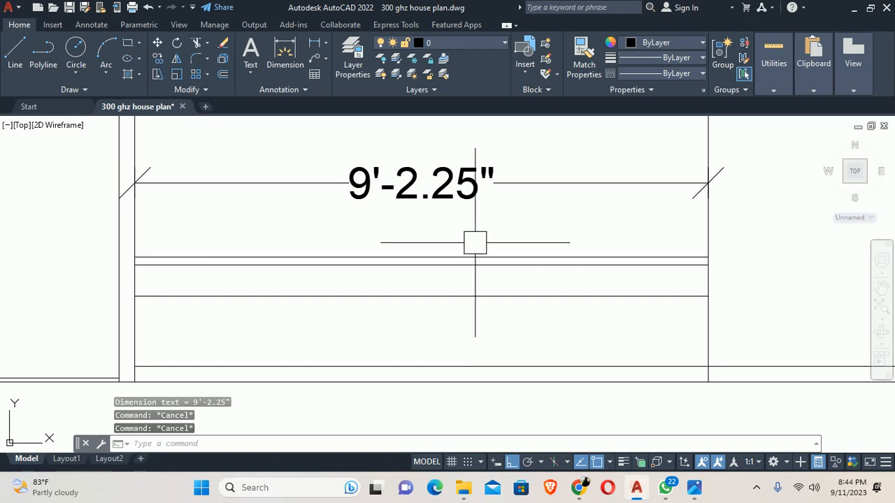
# - Extend the drawer line across to the wall edge and trim the cabinet's vertical line below it
pyautogui.scroll(-2, 474, 226)
pyautogui.scroll(-2, 246, 245)
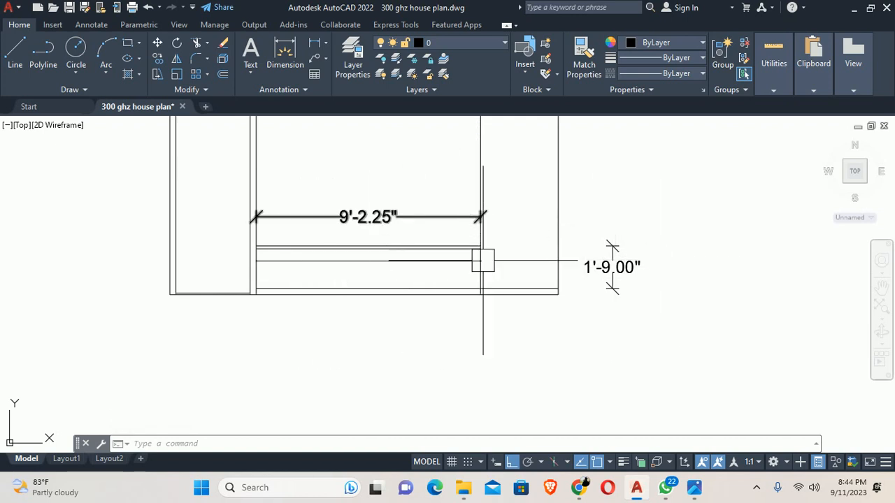
pyautogui.scroll(3, 481, 259)
pyautogui.write('ex')
pyautogui.press('Return')
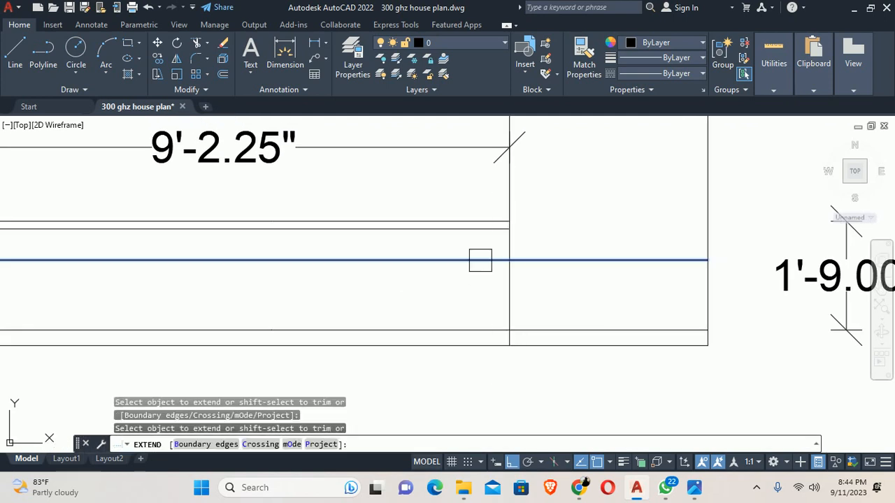
pyautogui.click(479, 259)
pyautogui.scroll(3, 522, 285)
pyautogui.moveTo(553, 407); pyautogui.dragTo(583, 393, button='middle')
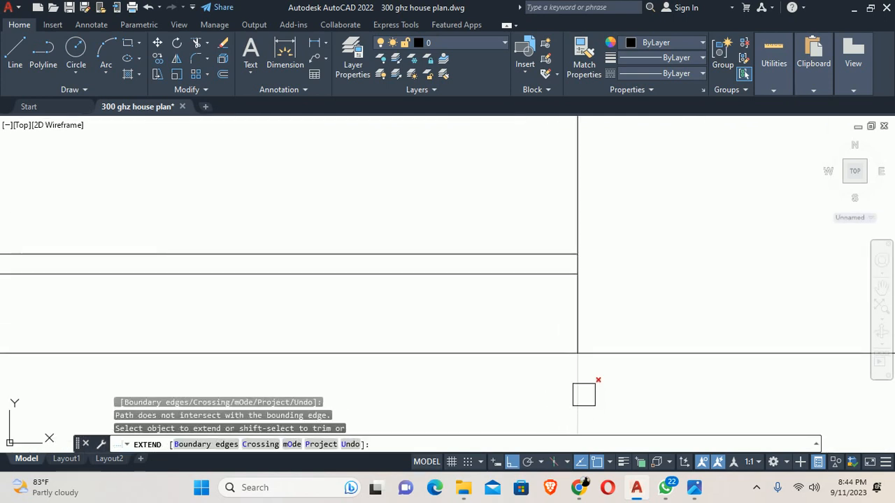
pyautogui.scroll(-5, 571, 378)
pyautogui.press('Escape')
pyautogui.press('Escape')
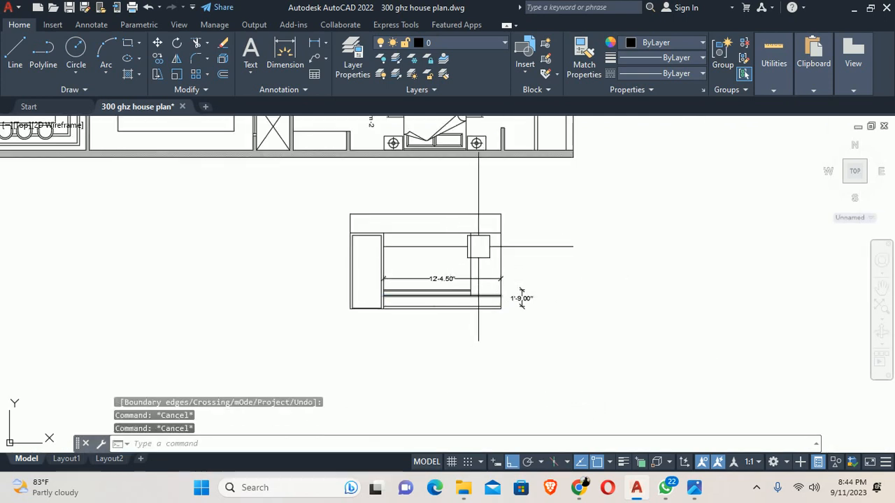
# - Measure the depth of the side cabinet in the Bedroom-2 plan without placing a dimension
pyautogui.scroll(2, 466, 265)
pyautogui.scroll(-5, 500, 286)
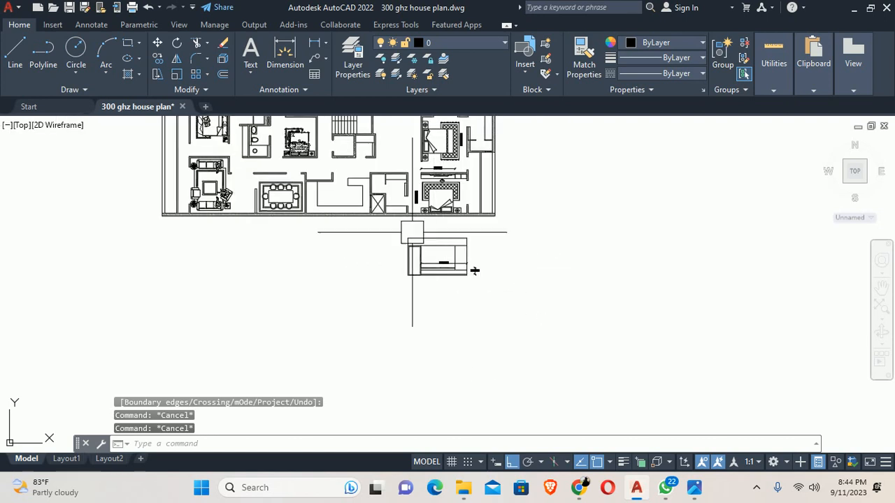
pyautogui.scroll(8, 479, 343)
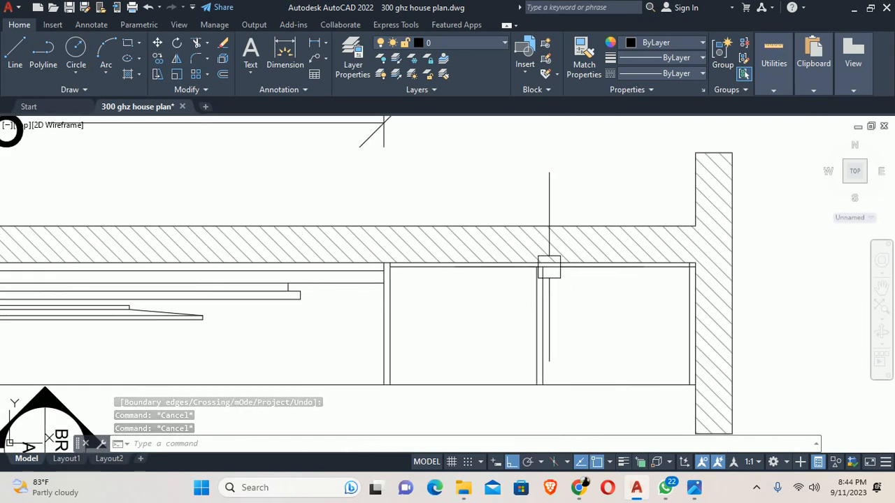
pyautogui.moveTo(561, 314); pyautogui.dragTo(526, 285, button='middle')
pyautogui.write('dli')
pyautogui.press('Return')
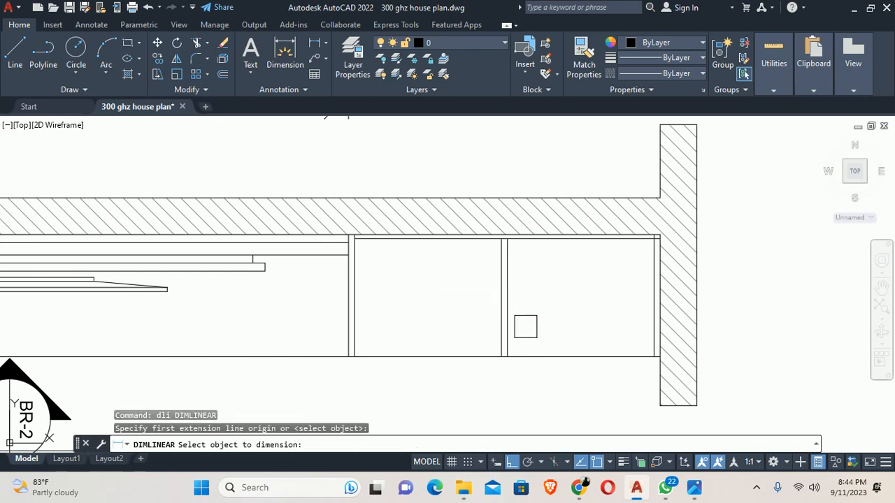
pyautogui.click(643, 306)
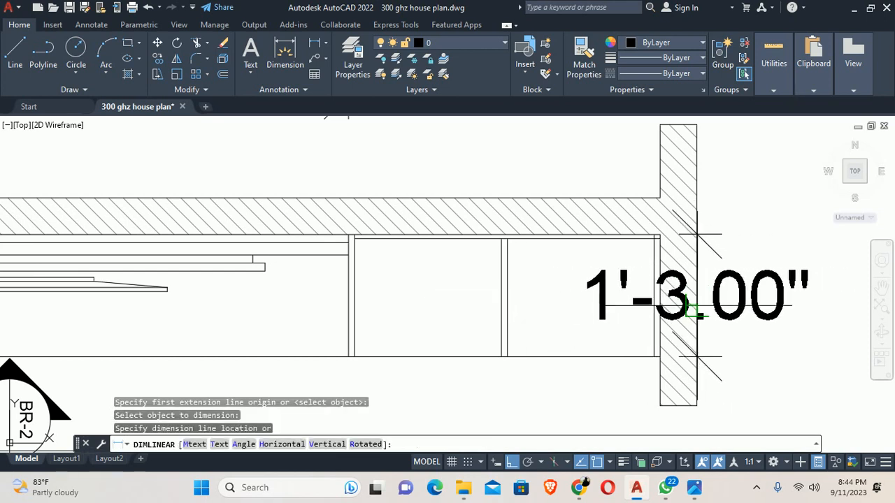
pyautogui.press('Escape')
pyautogui.scroll(-5, 612, 302)
# - Delete the horizontal drawer-line dimension from the elevation
pyautogui.moveTo(591, 338); pyautogui.dragTo(519, 192, button='middle')
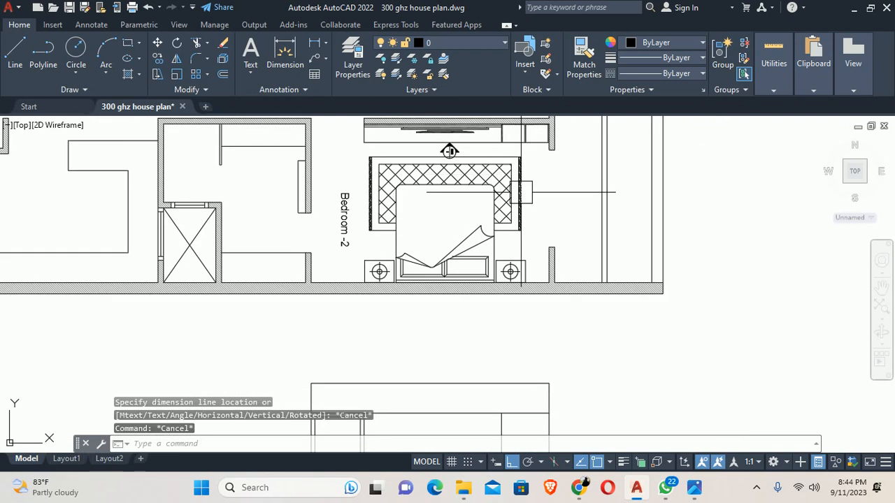
pyautogui.scroll(-2, 532, 242)
pyautogui.moveTo(521, 386); pyautogui.dragTo(500, 257, button='middle')
pyautogui.scroll(6, 500, 256)
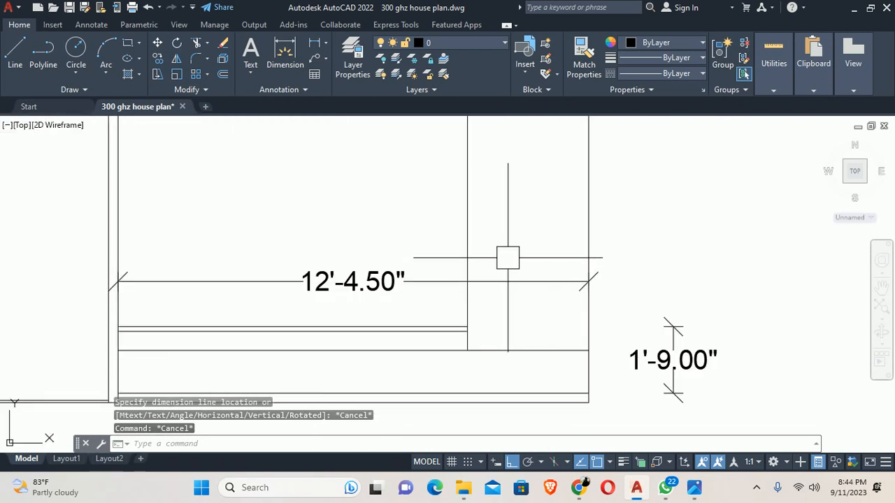
pyautogui.click(535, 283)
pyautogui.press('Delete')
pyautogui.scroll(-8, 522, 251)
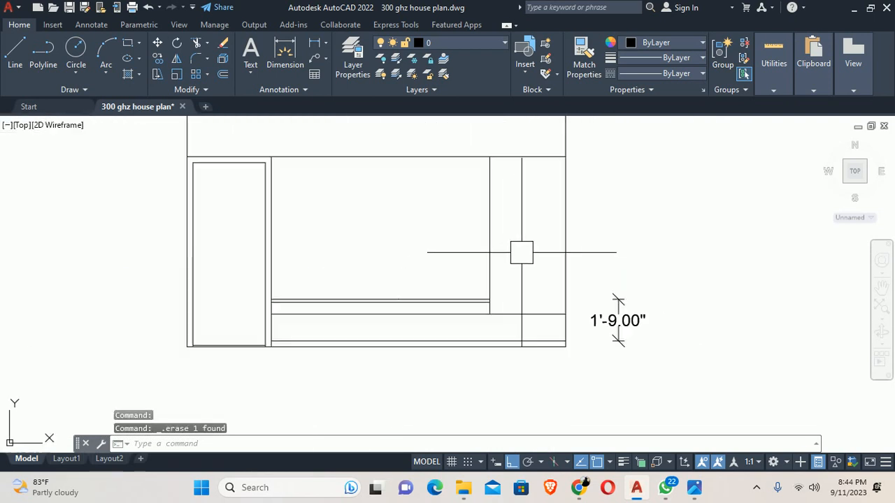
pyautogui.moveTo(442, 241); pyautogui.dragTo(475, 413, button='middle')
pyautogui.scroll(-4, 456, 326)
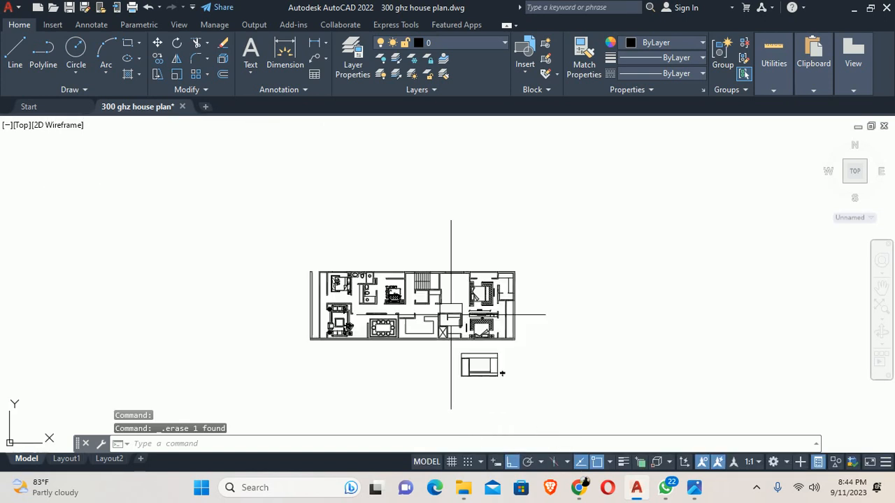
pyautogui.scroll(10, 475, 311)
pyautogui.moveTo(553, 319); pyautogui.dragTo(499, 179, button='middle')
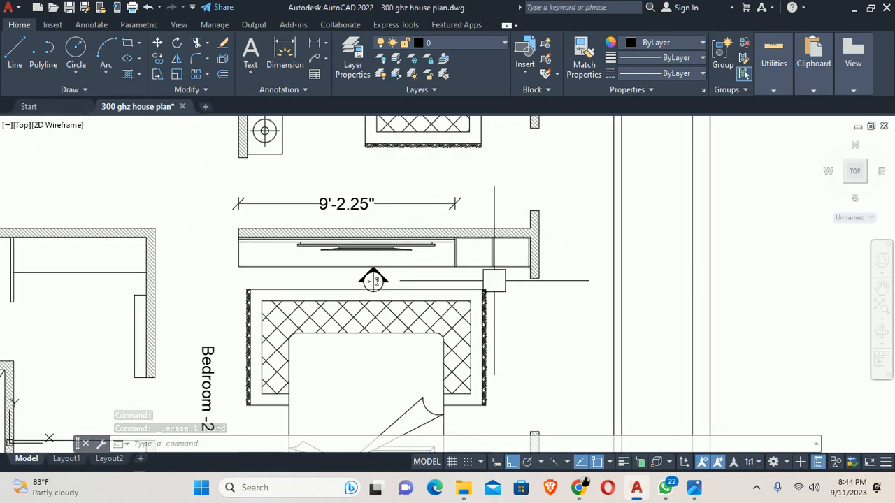
# - Compare the Bedroom-2 TV wall in the floor plan with the modern TV unit reference image in Photos
pyautogui.scroll(-4, 510, 280)
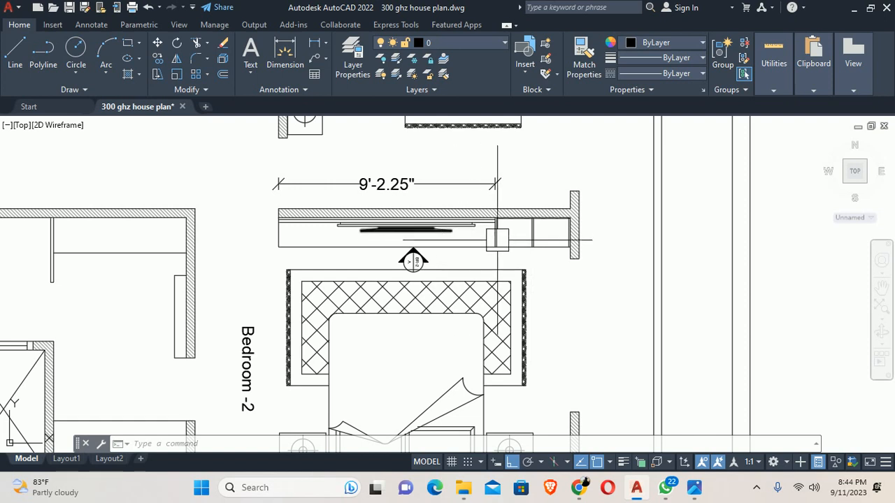
pyautogui.moveTo(358, 244); pyautogui.dragTo(345, 238, button='middle')
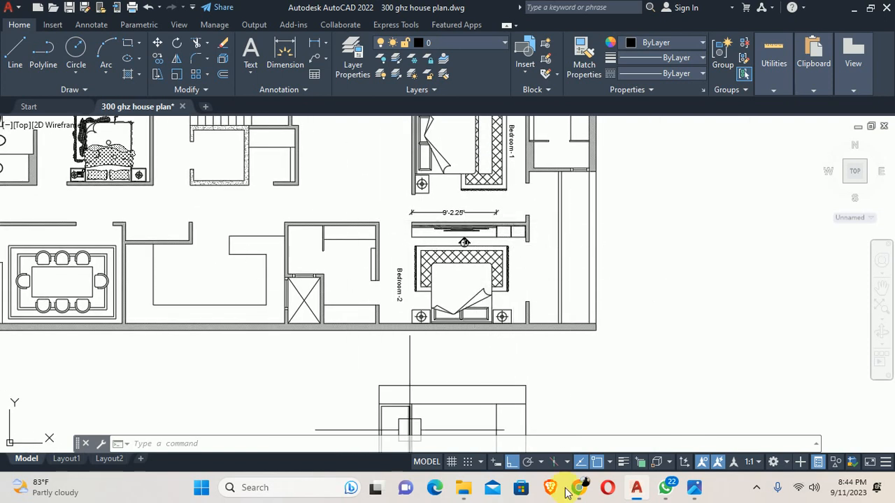
pyautogui.click(692, 487)
pyautogui.click(529, 423)
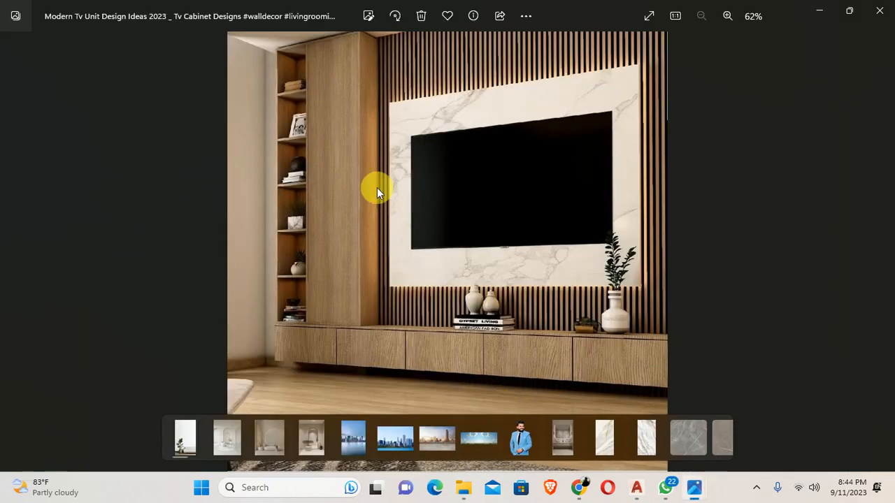
pyautogui.click(814, 10)
pyautogui.scroll(2, 473, 246)
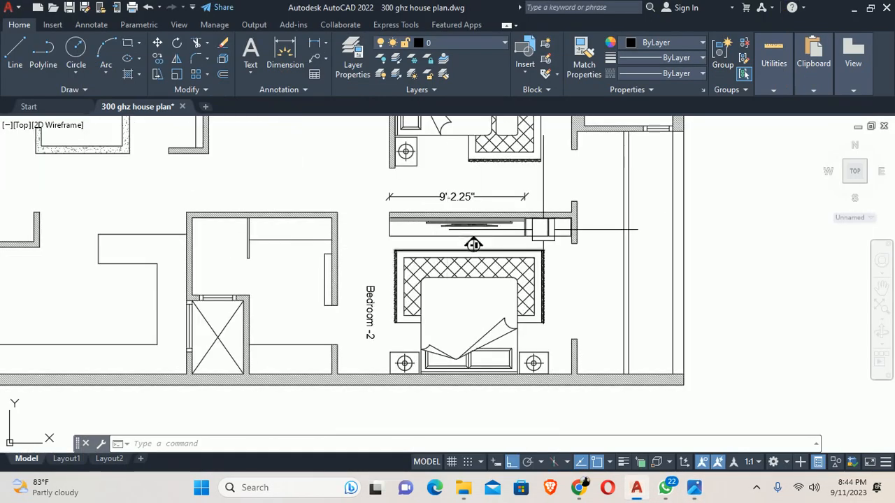
pyautogui.moveTo(353, 351); pyautogui.dragTo(489, 258, button='middle')
pyautogui.scroll(4, 465, 272)
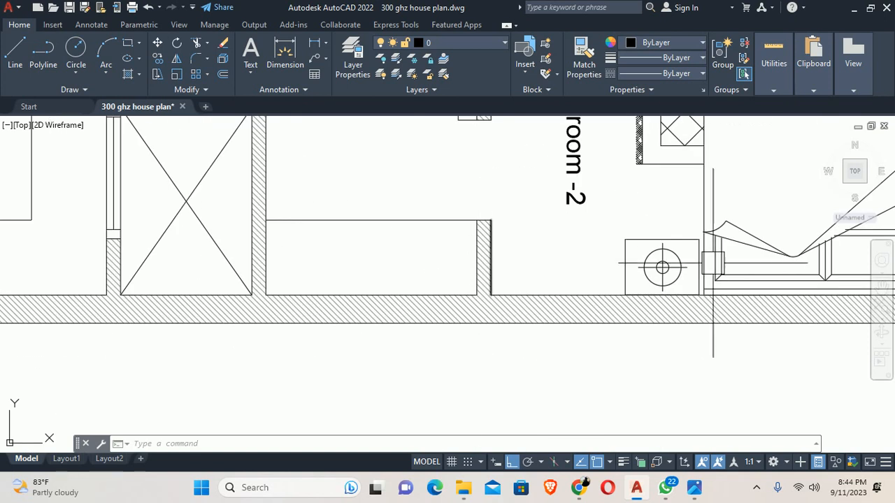
pyautogui.scroll(-4, 601, 247)
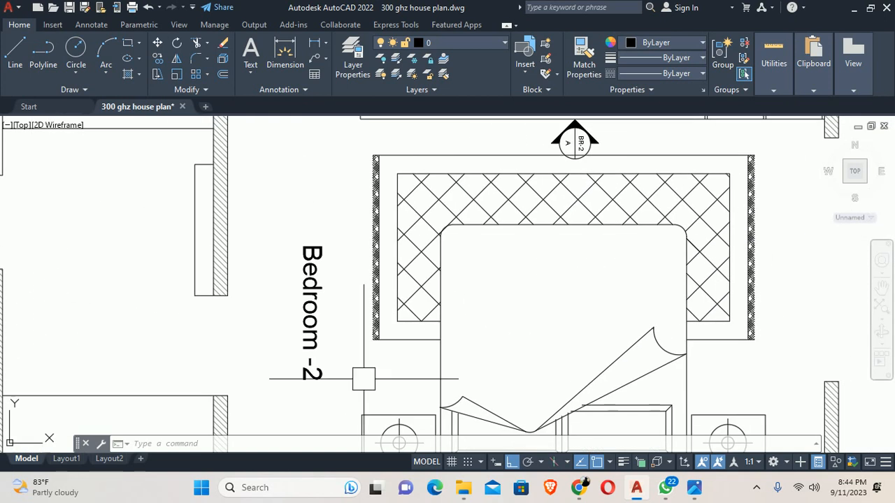
# - Switch to Photos and browse the TV unit reference images, examining how shelving, side cabinets and drawers are arranged
pyautogui.moveTo(704, 487)
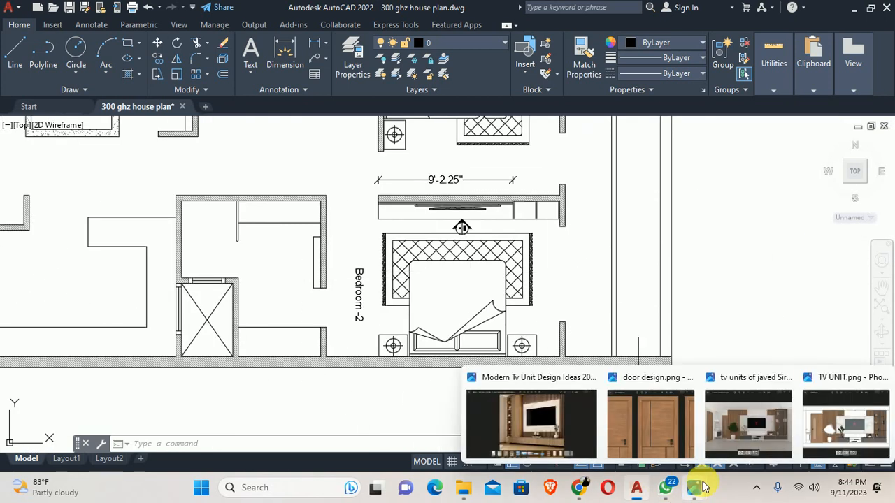
pyautogui.click(568, 417)
pyautogui.press('Right')
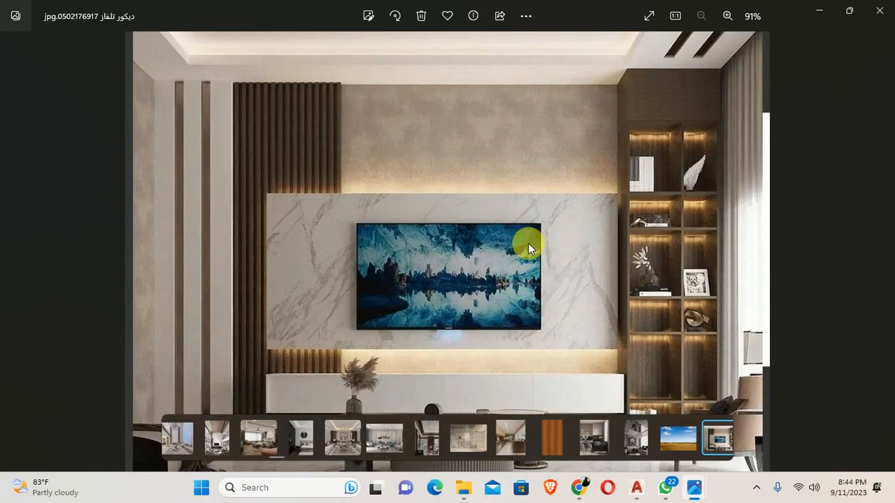
pyautogui.press('Right')
pyautogui.press('Right')
pyautogui.press('Right')
pyautogui.press('Right')
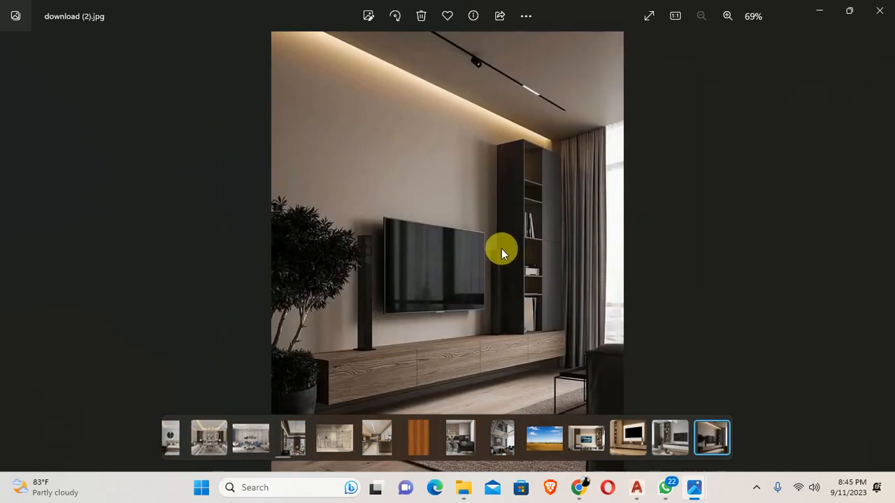
pyautogui.press('Right')
pyautogui.press('Left')
pyautogui.press('Left')
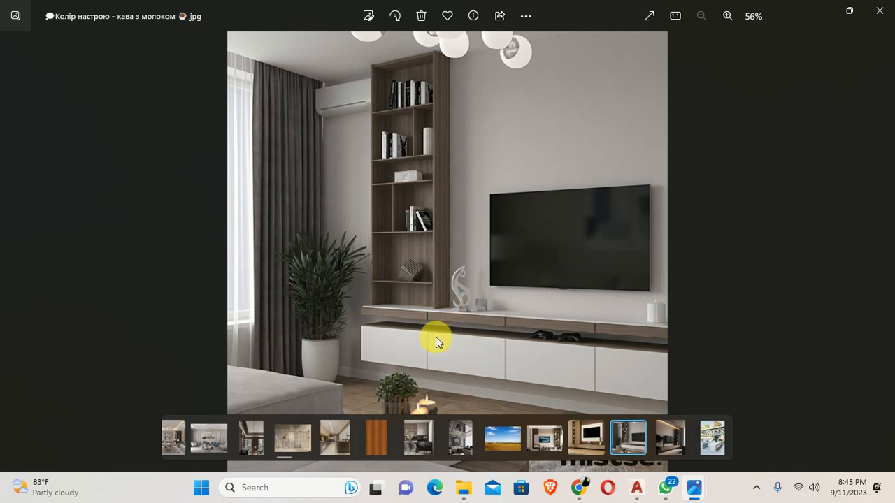
pyautogui.click(823, 11)
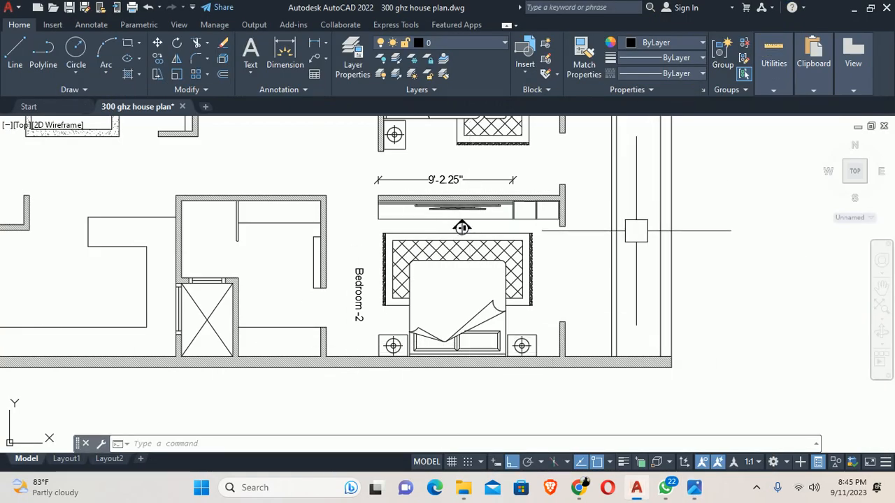
# - Measure the ledge's length between the door frame and the side cabinet in the elevation without placing a dimension
pyautogui.scroll(-3, 482, 314)
pyautogui.moveTo(481, 315); pyautogui.dragTo(489, 175, button='middle')
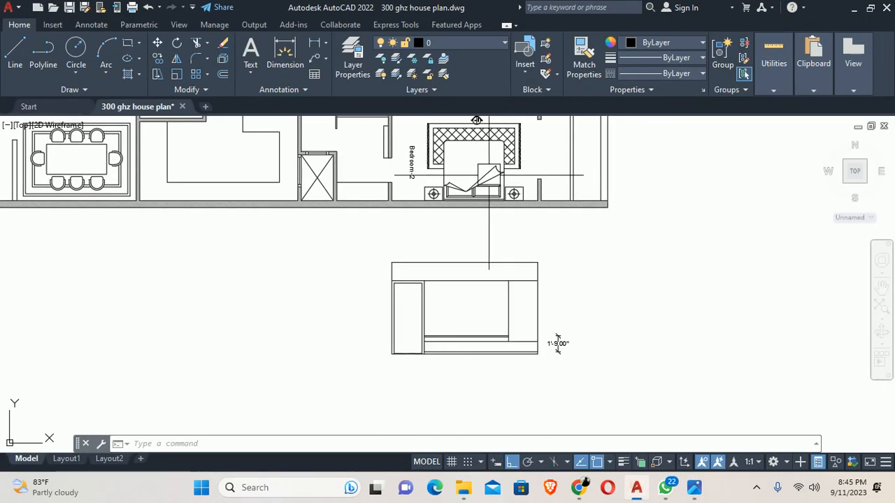
pyautogui.scroll(4, 515, 306)
pyautogui.moveTo(515, 305); pyautogui.dragTo(515, 253, button='middle')
pyautogui.press('Escape')
pyautogui.press('Escape')
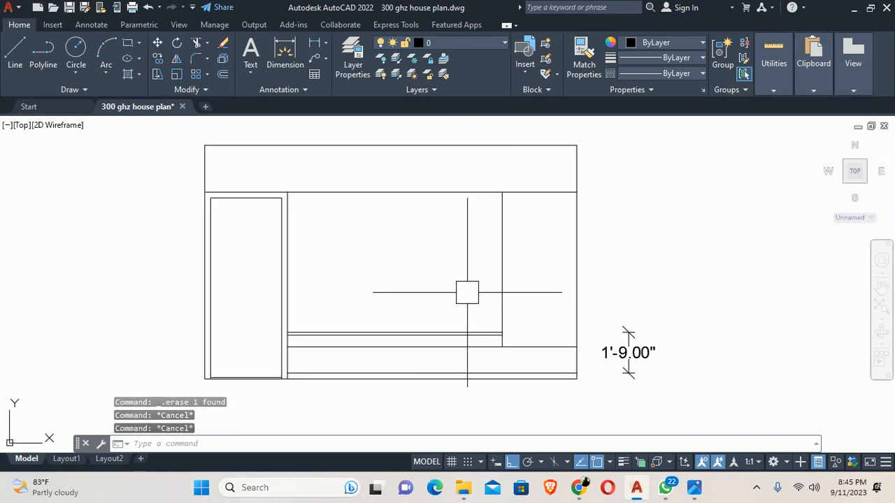
pyautogui.moveTo(399, 299); pyautogui.dragTo(419, 318, button='middle')
pyautogui.moveTo(481, 338); pyautogui.dragTo(490, 296, button='middle')
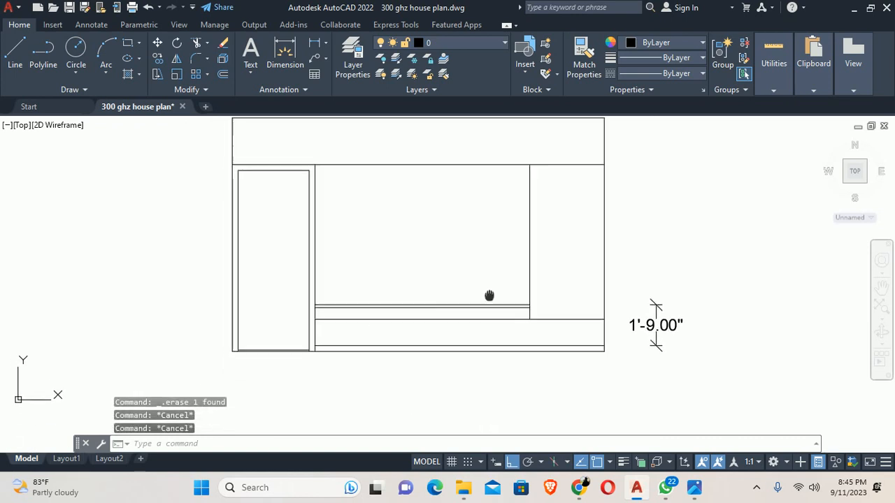
pyautogui.write('dli')
pyautogui.press('Return')
pyautogui.scroll(4, 395, 311)
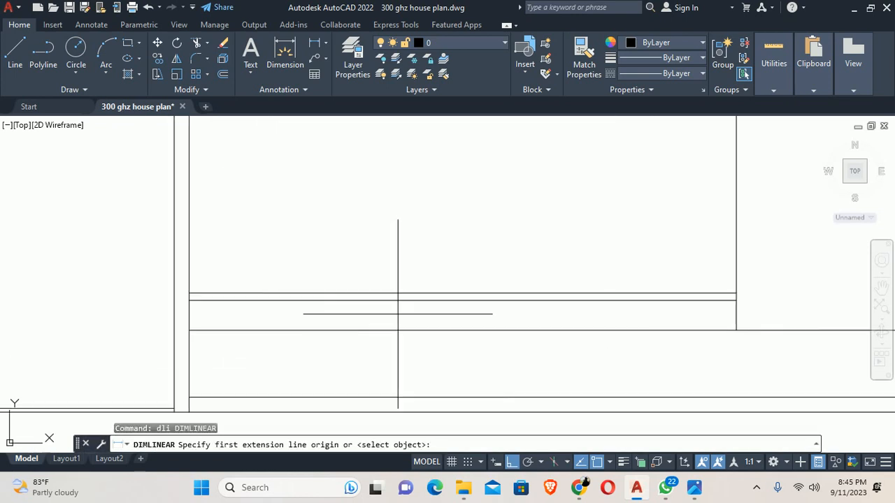
pyautogui.press('Return')
pyautogui.click(423, 301)
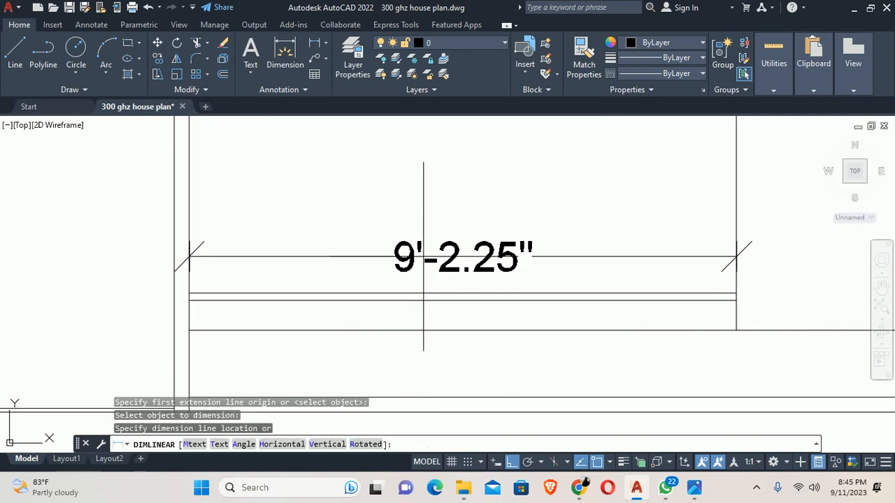
pyautogui.press('Escape')
pyautogui.scroll(-5, 423, 257)
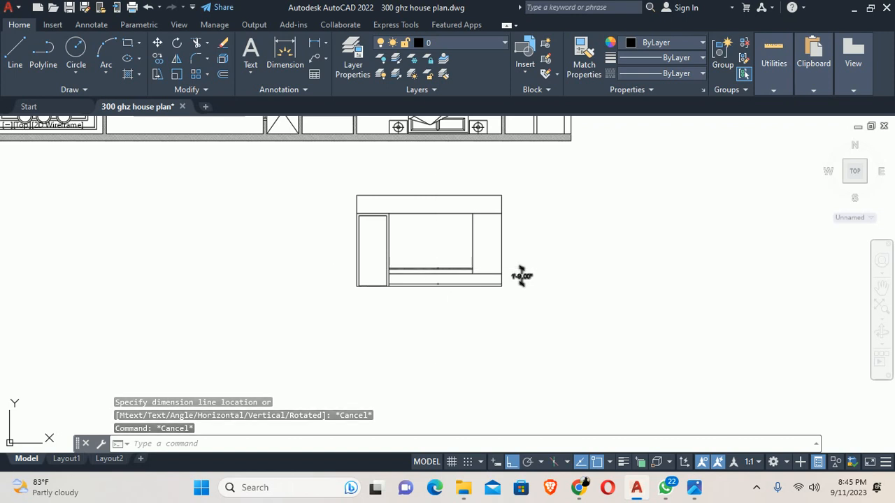
pyautogui.press('Escape')
pyautogui.press('Escape')
# - Examine the Bedroom-2 TV wall and side cabinet in the floor plan against the elevation below it
pyautogui.scroll(5, 434, 293)
pyautogui.scroll(2, 447, 249)
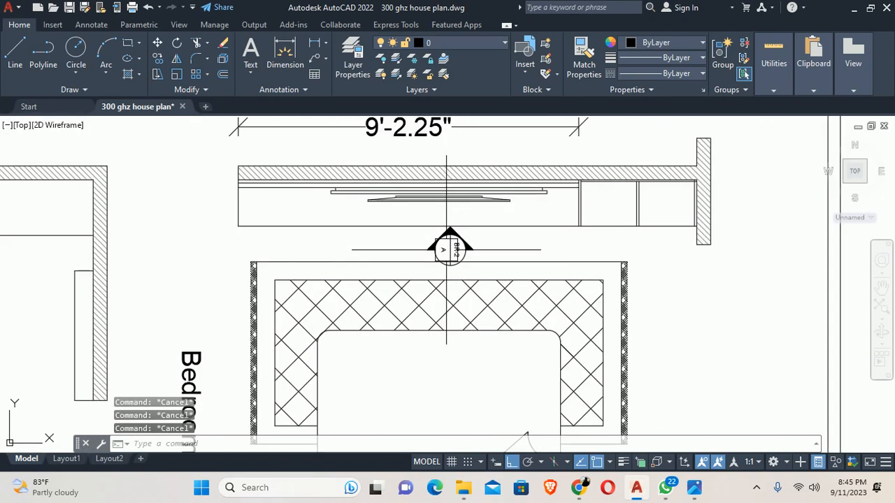
pyautogui.scroll(-4, 447, 250)
pyautogui.moveTo(492, 298); pyautogui.dragTo(469, 156, button='middle')
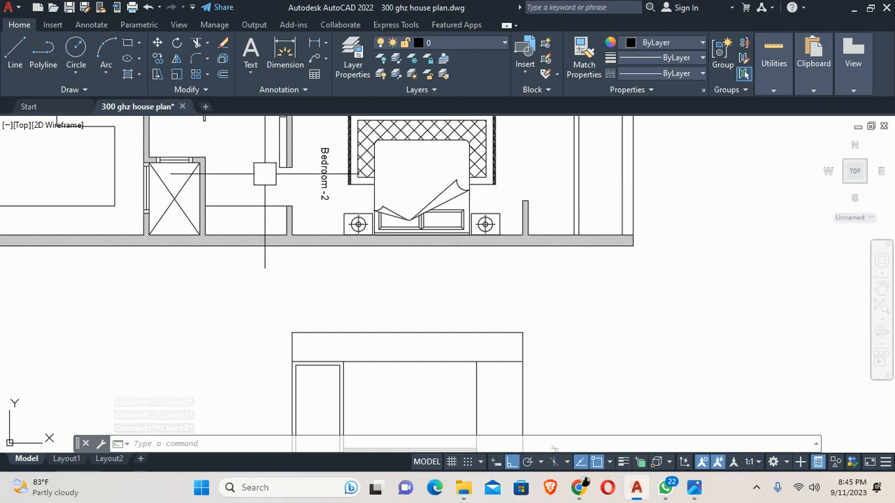
pyautogui.moveTo(325, 190); pyautogui.dragTo(316, 273, button='middle')
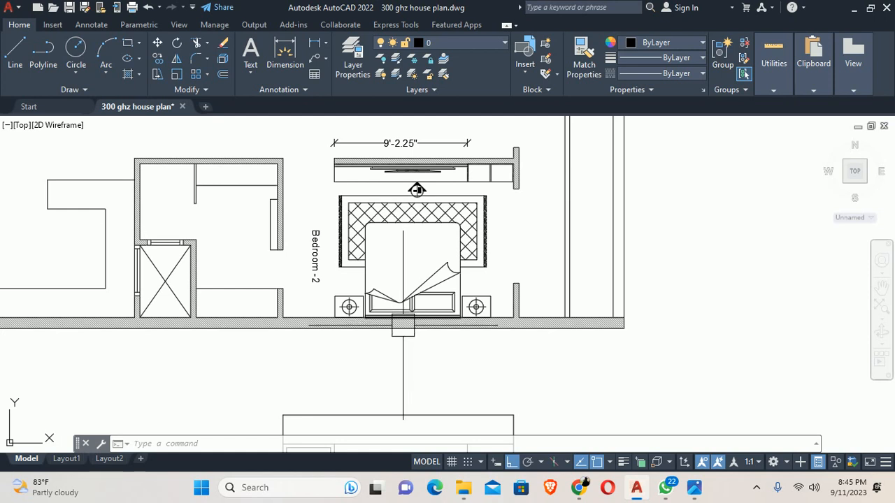
pyautogui.scroll(-2, 384, 311)
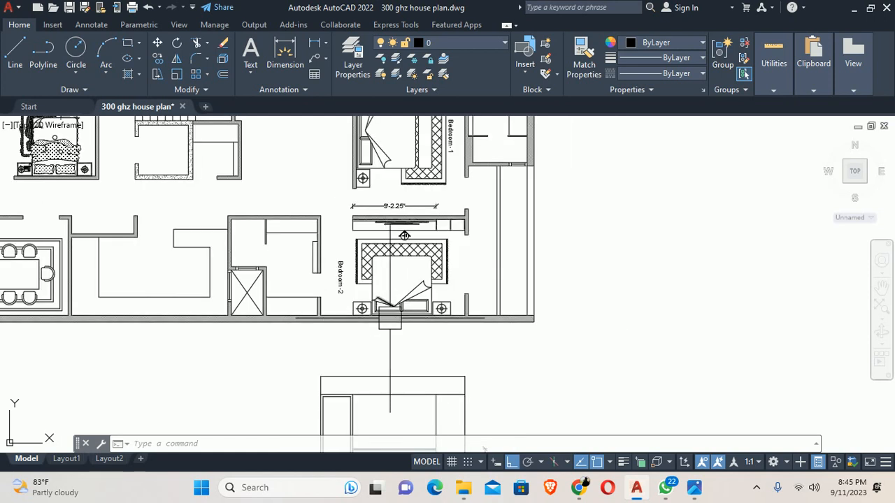
pyautogui.moveTo(428, 389); pyautogui.dragTo(409, 249, button='middle')
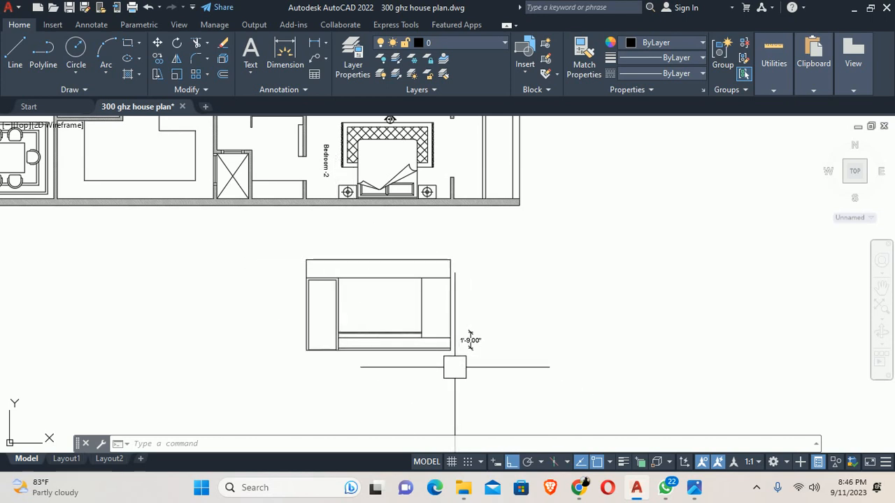
# - Delete the vertical height dimension beside the TV wall elevation
pyautogui.scroll(2, 469, 340)
pyautogui.click(488, 340)
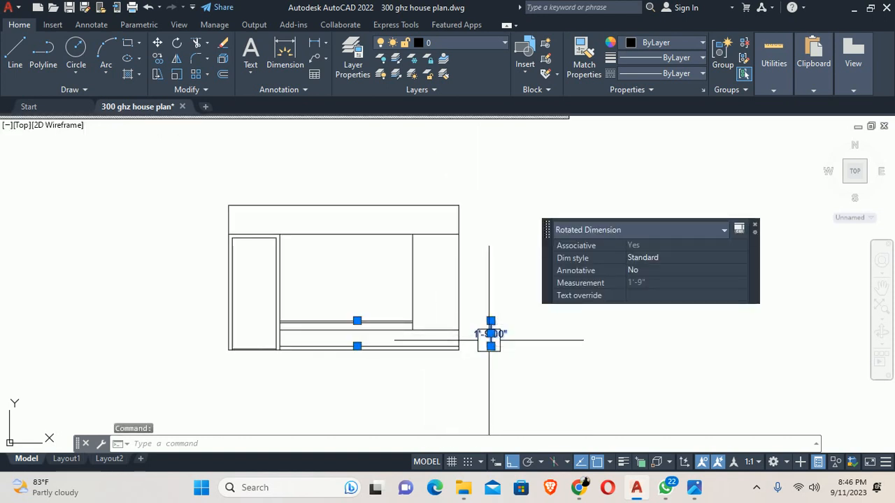
pyautogui.press('Delete')
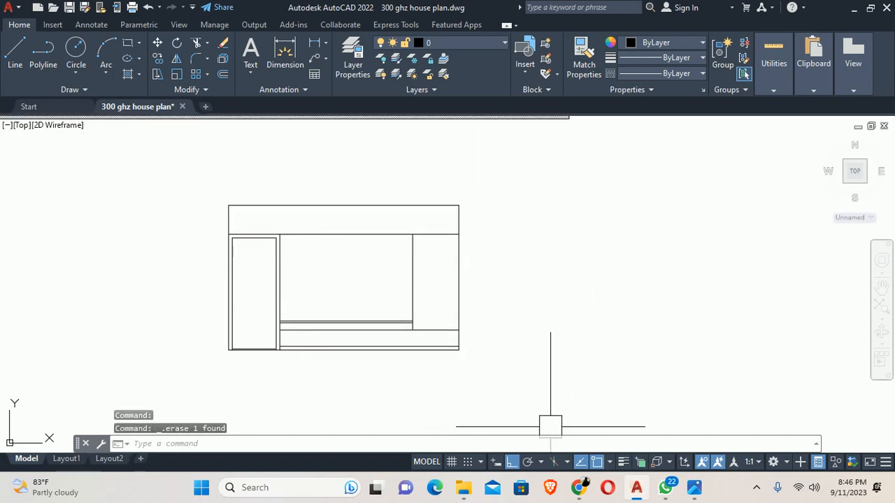